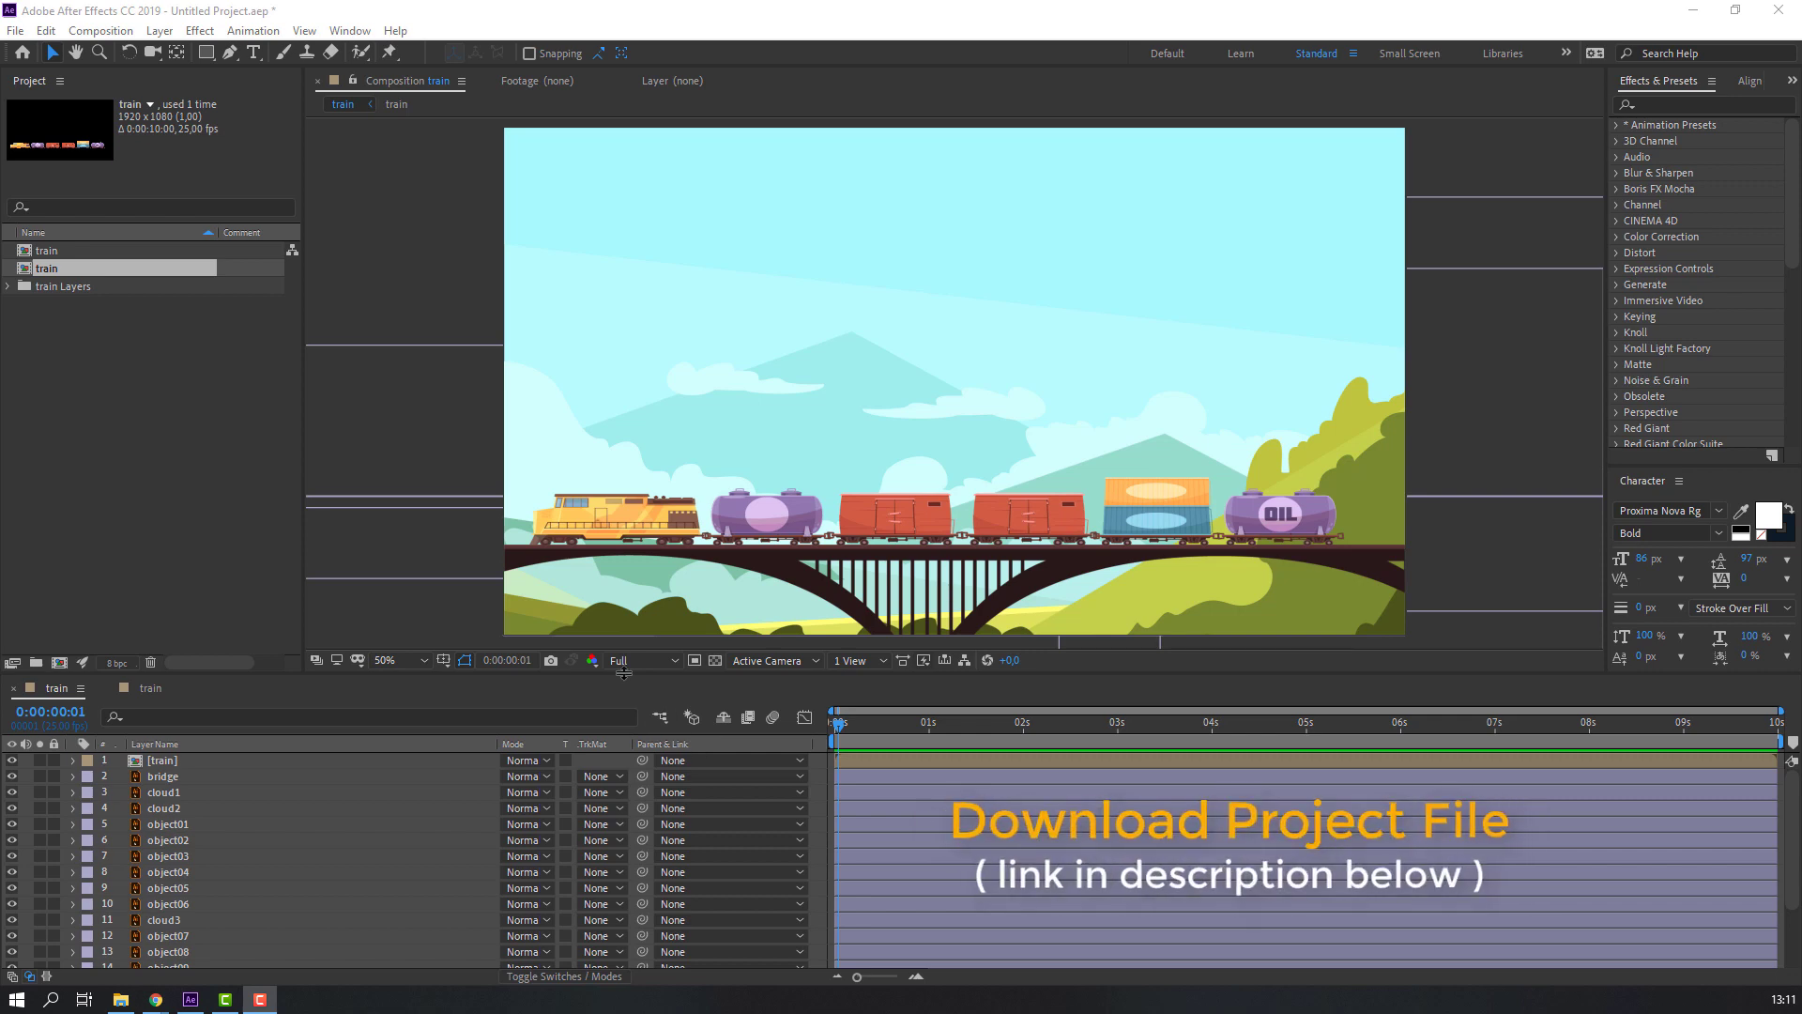
Enlarge the Timeline panel so all 19 layers, from [train] down to BG, are visible
drag(625, 674, 626, 544)
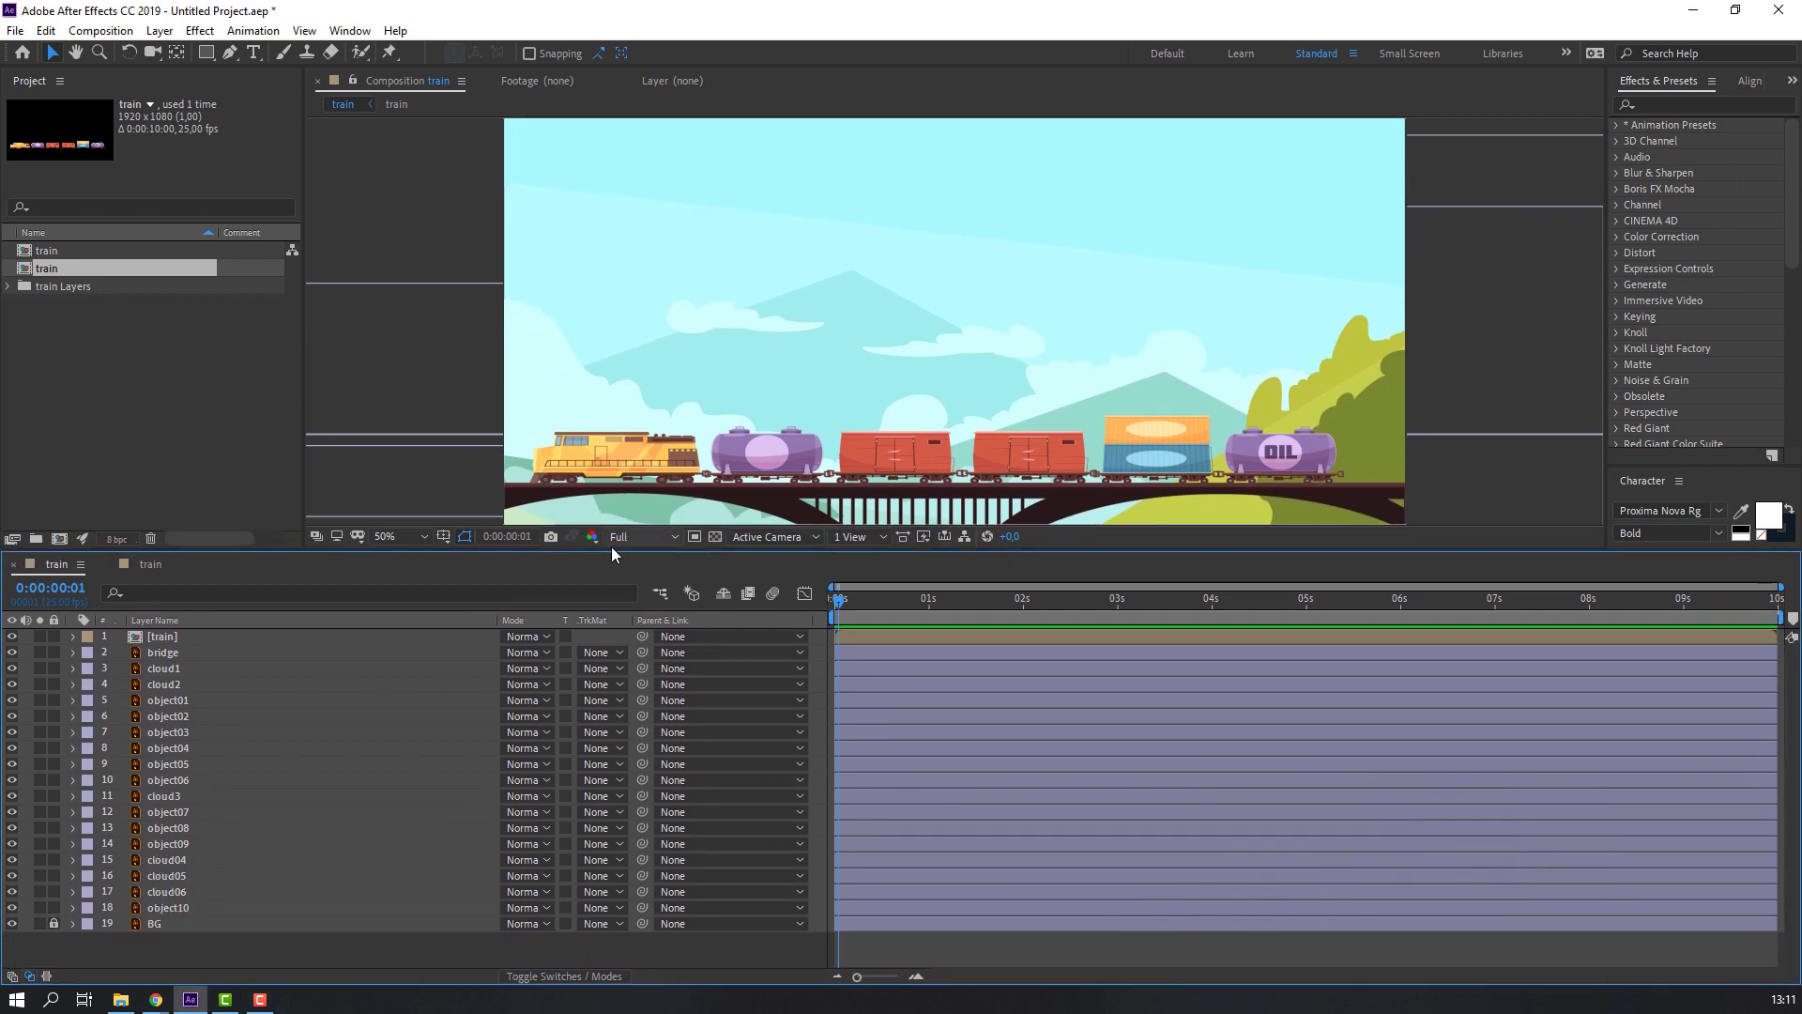
Add a new null object layer and name it 'Fake Camera'
right_click(214, 953)
mouse_move(395, 756)
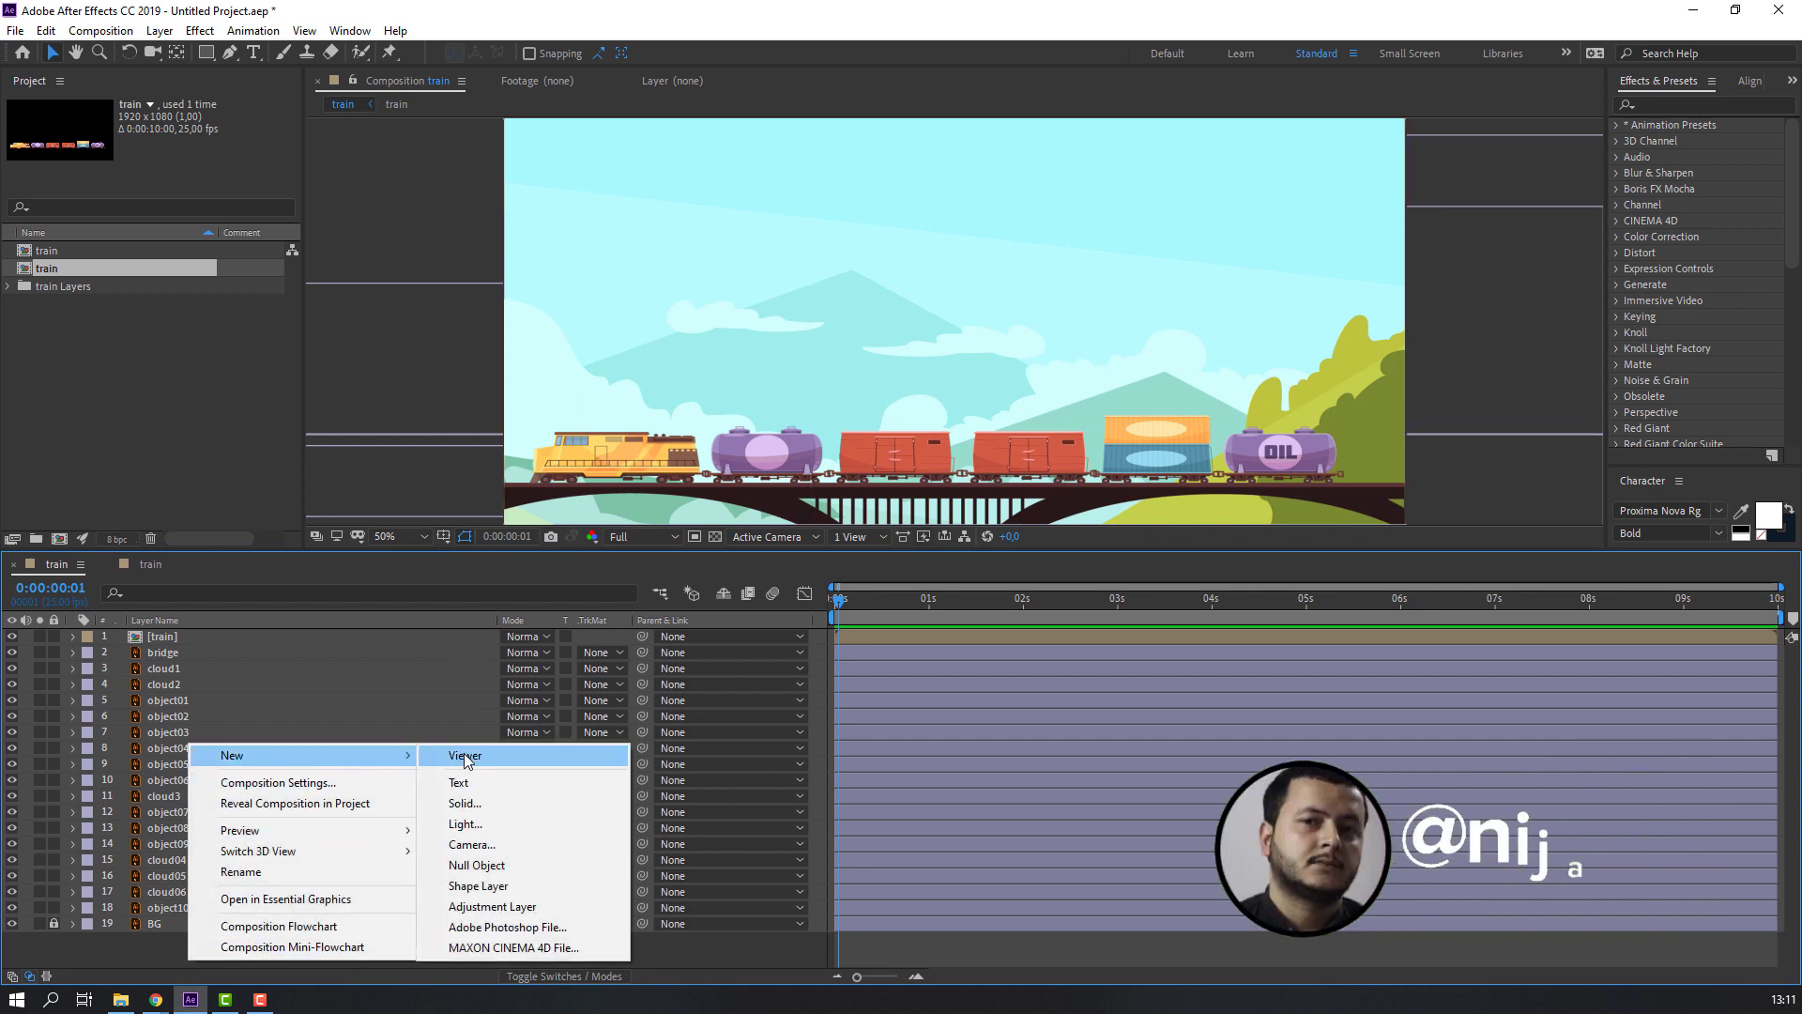
click(477, 865)
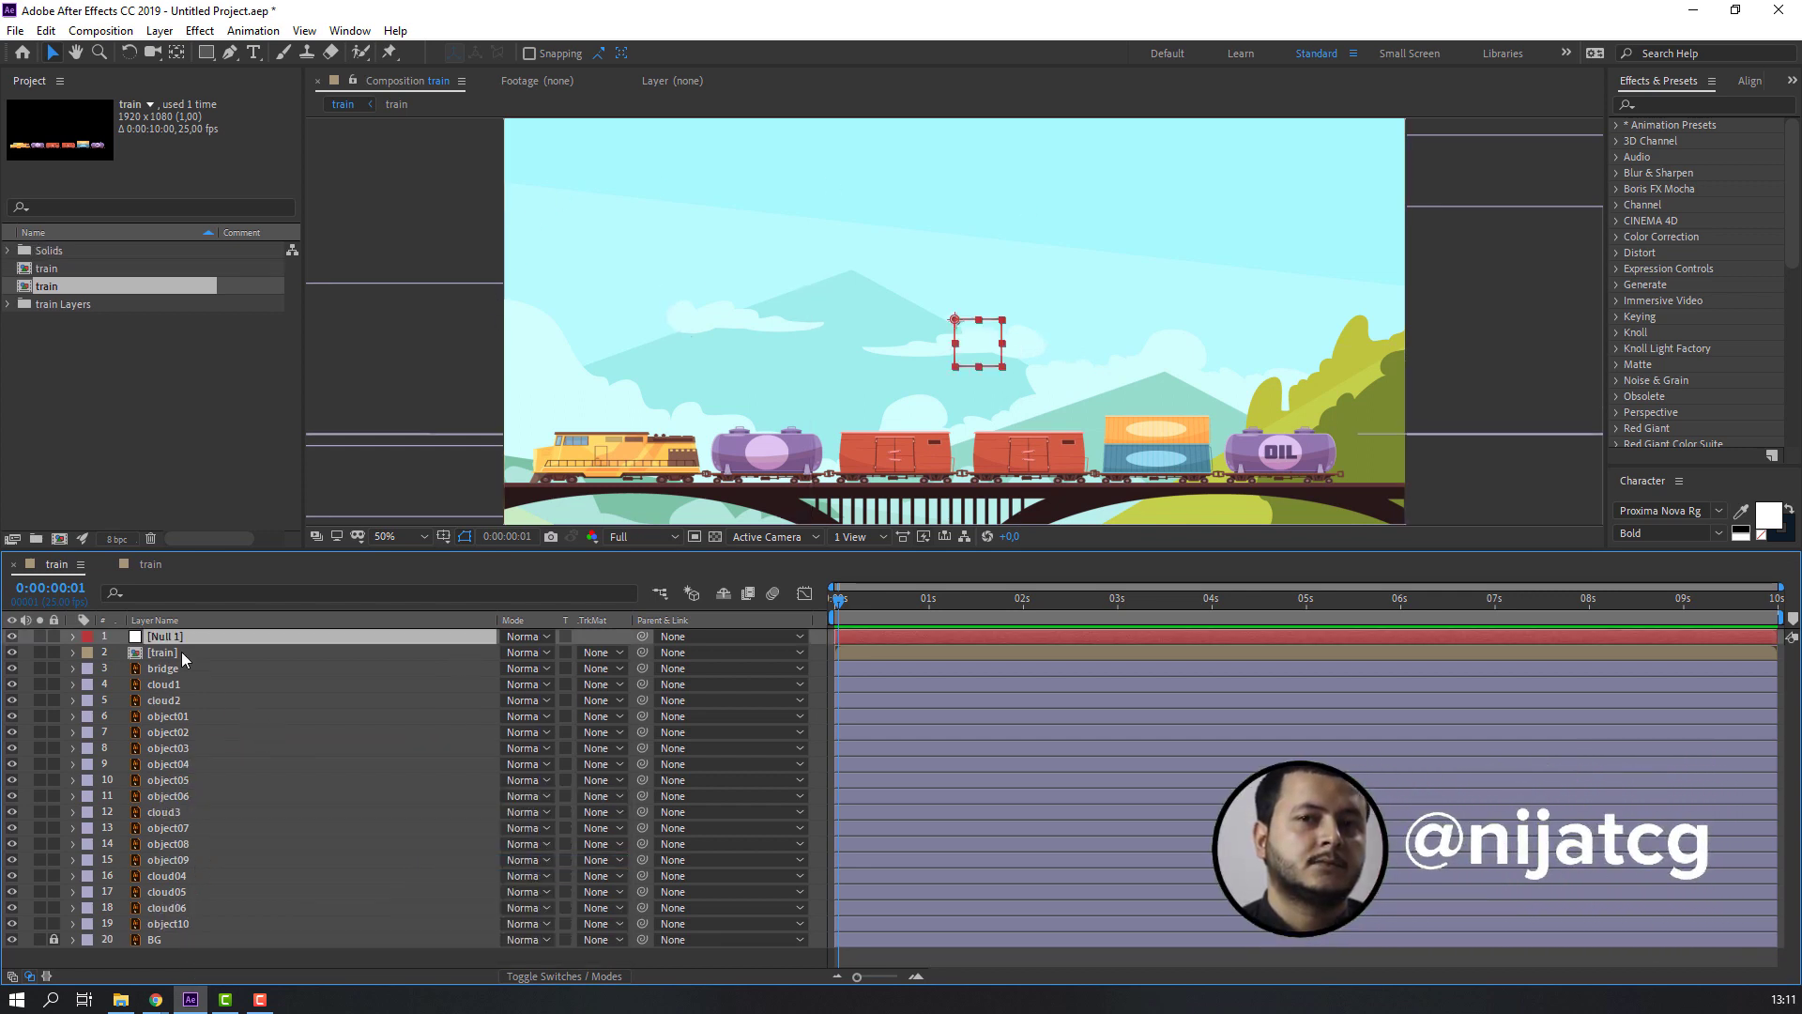
key(Return)
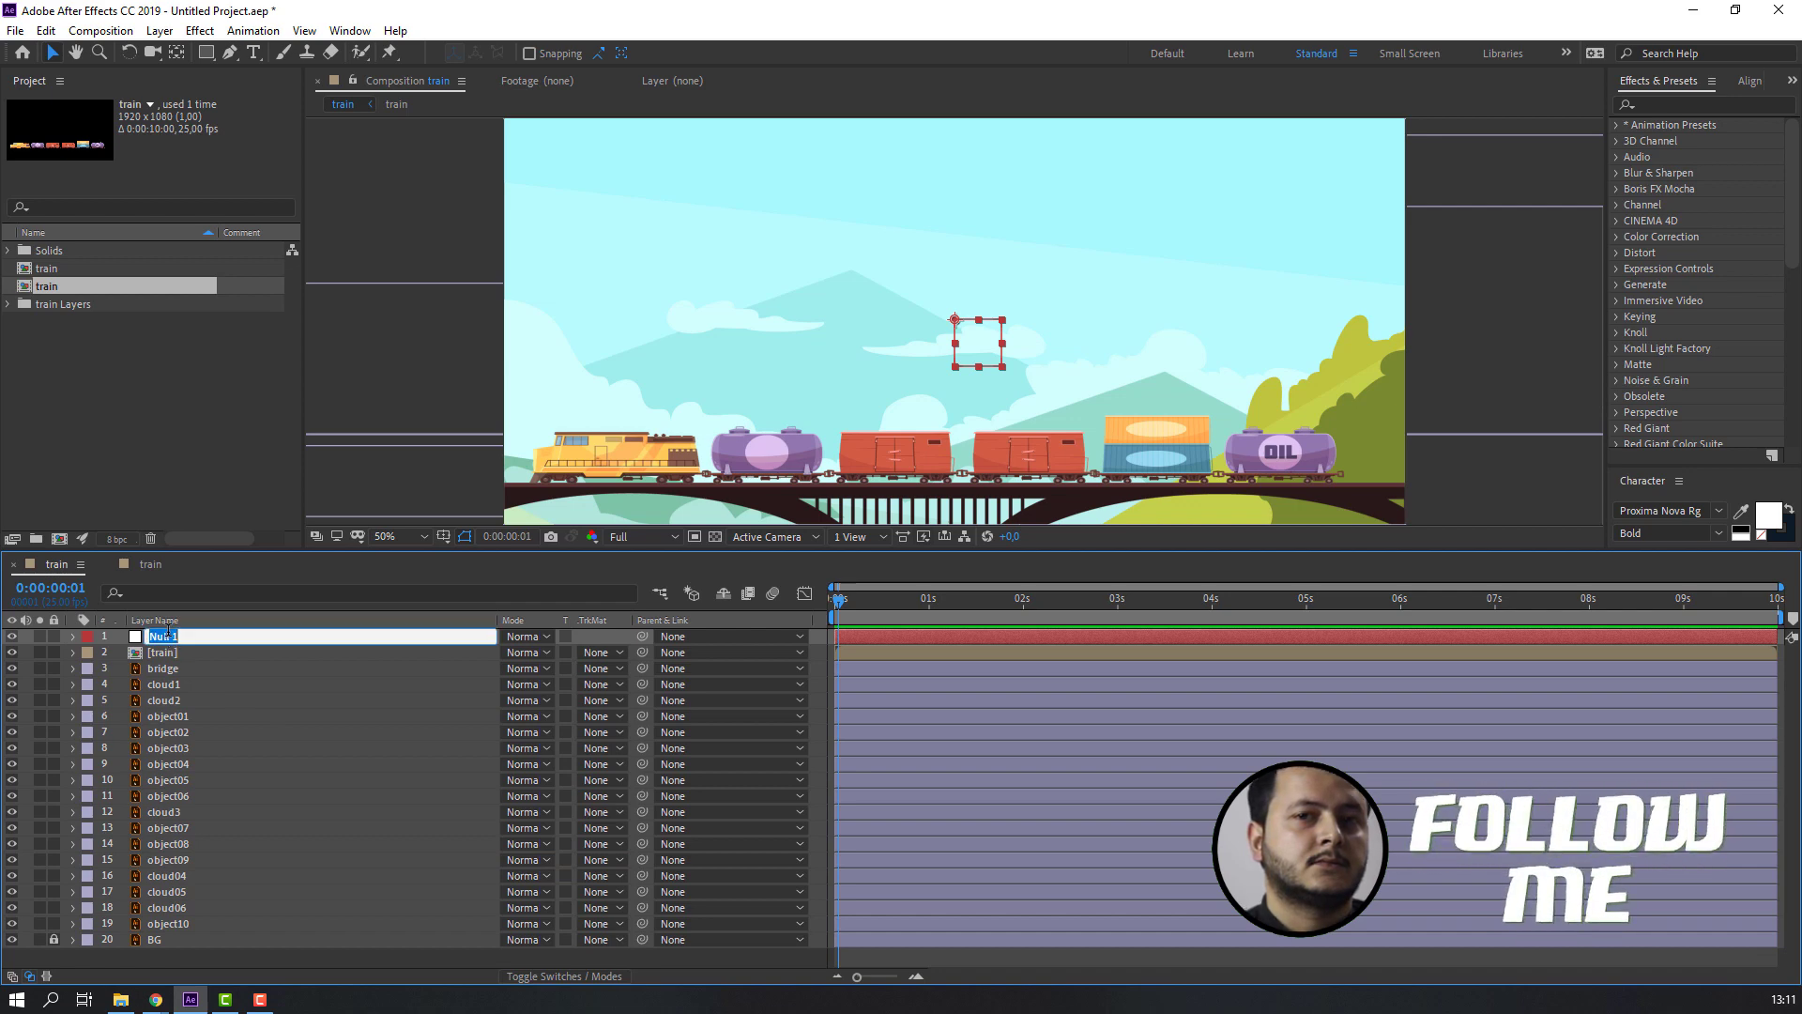
text(Fake Camera)
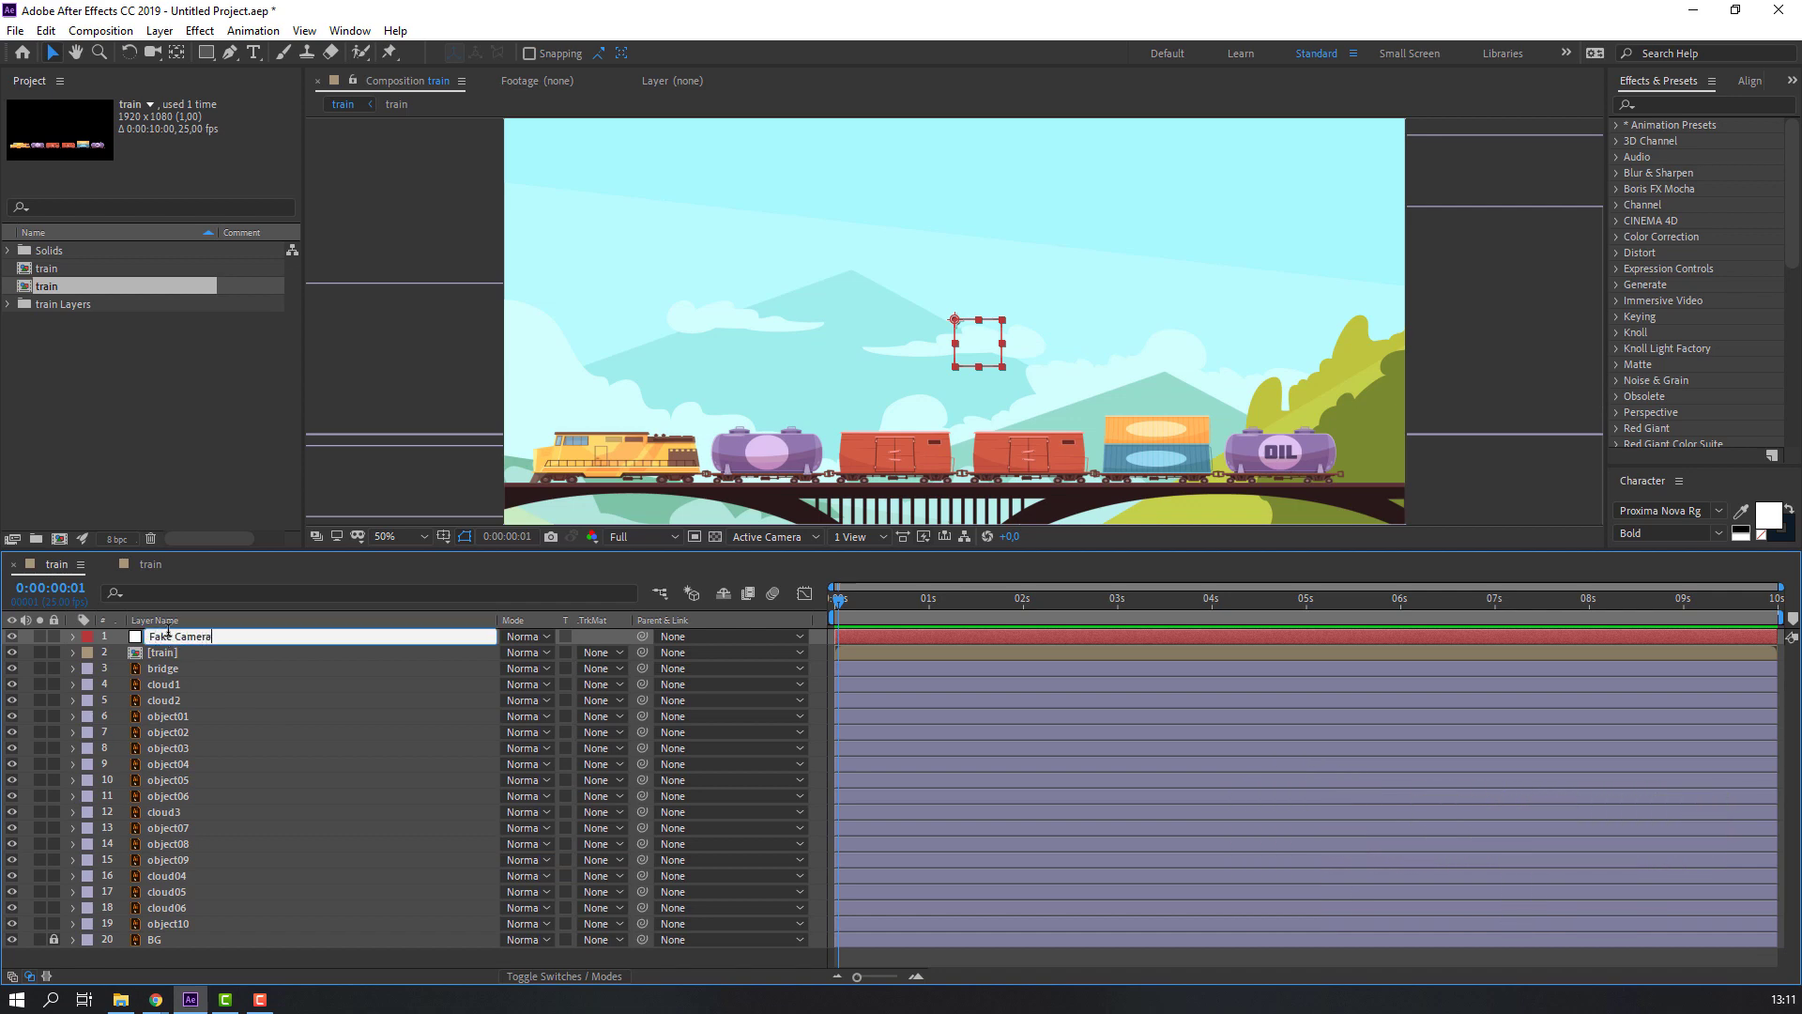
key(Return)
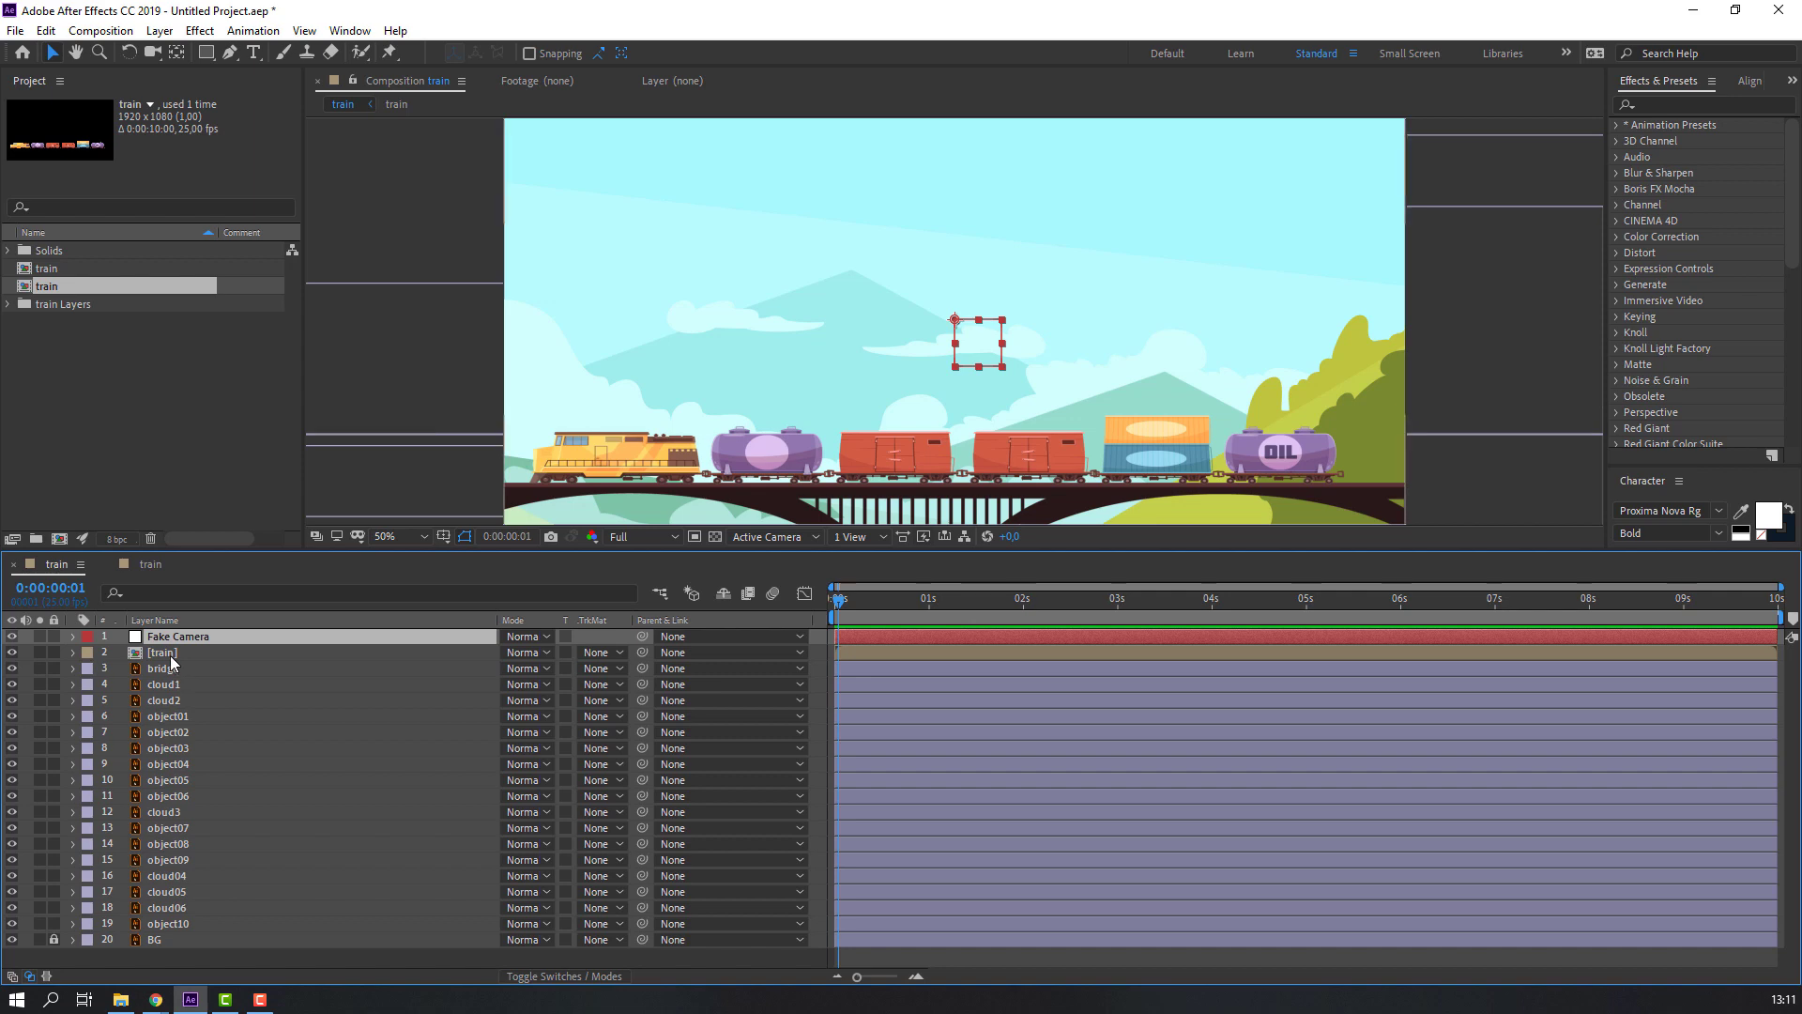
Parent layers 2–20, from [train] through BG, to the Fake Camera null
click(171, 654)
shift+click(176, 926)
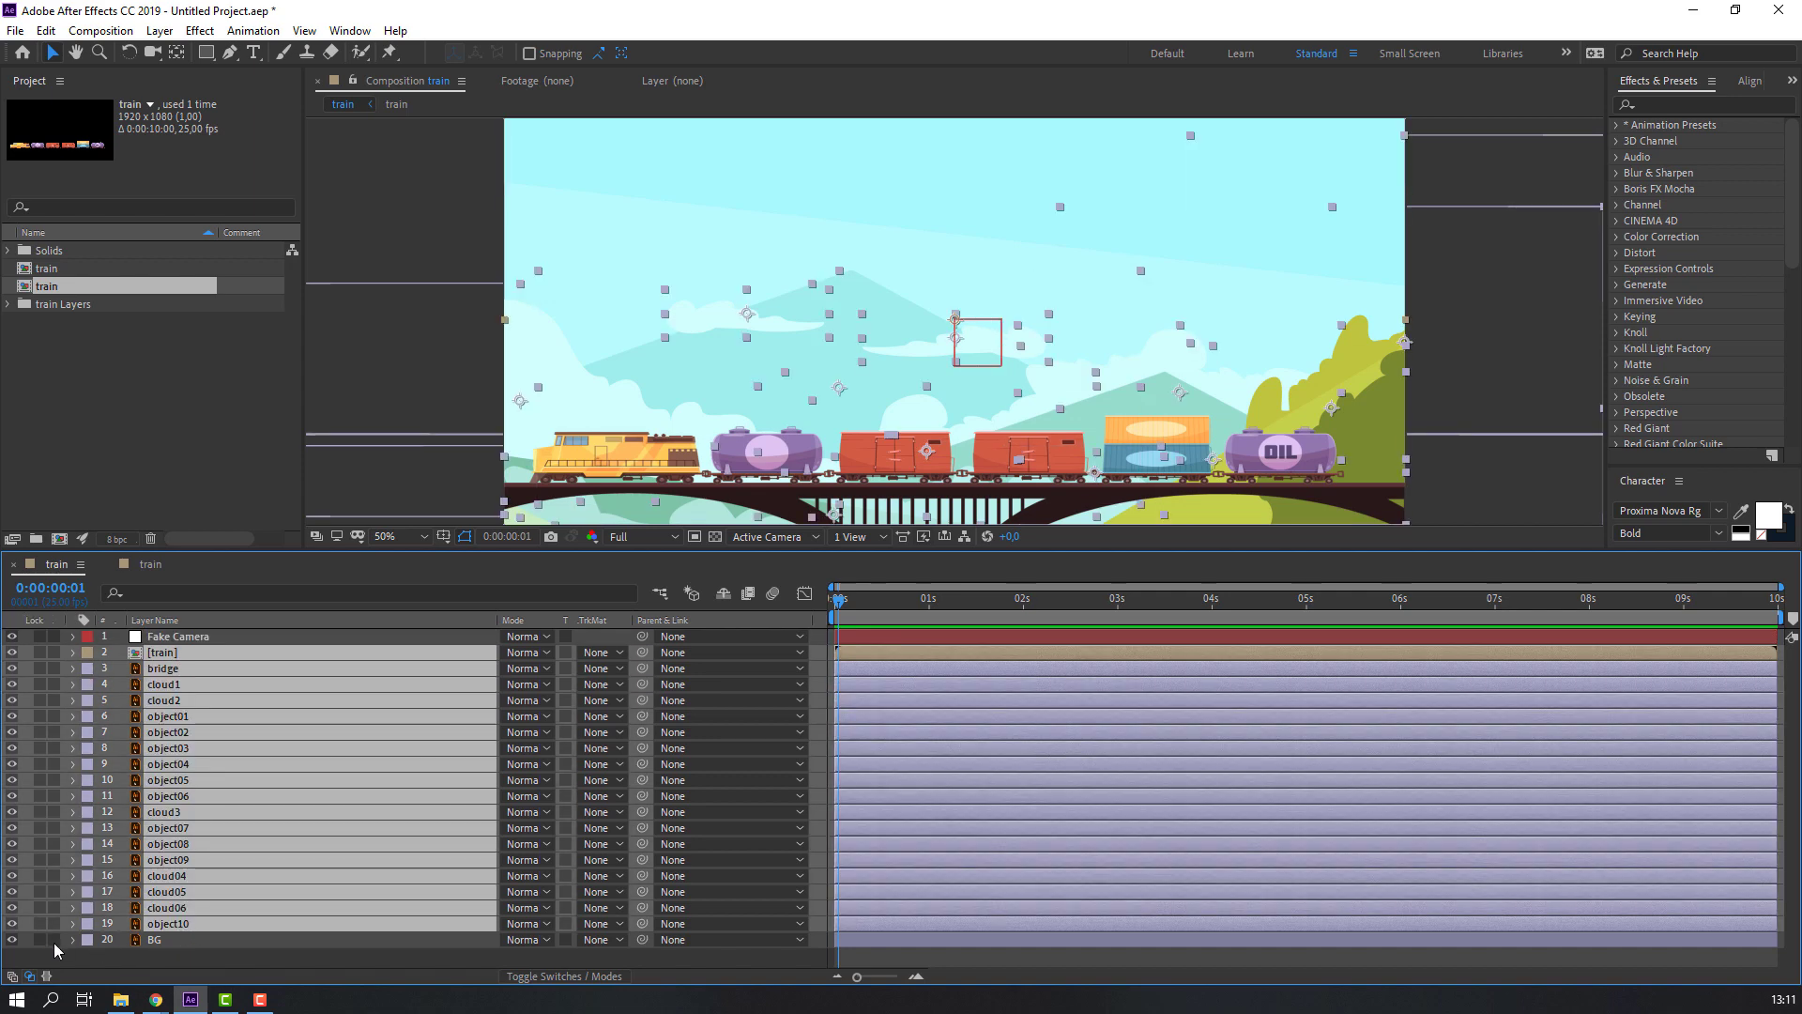
shift+click(161, 937)
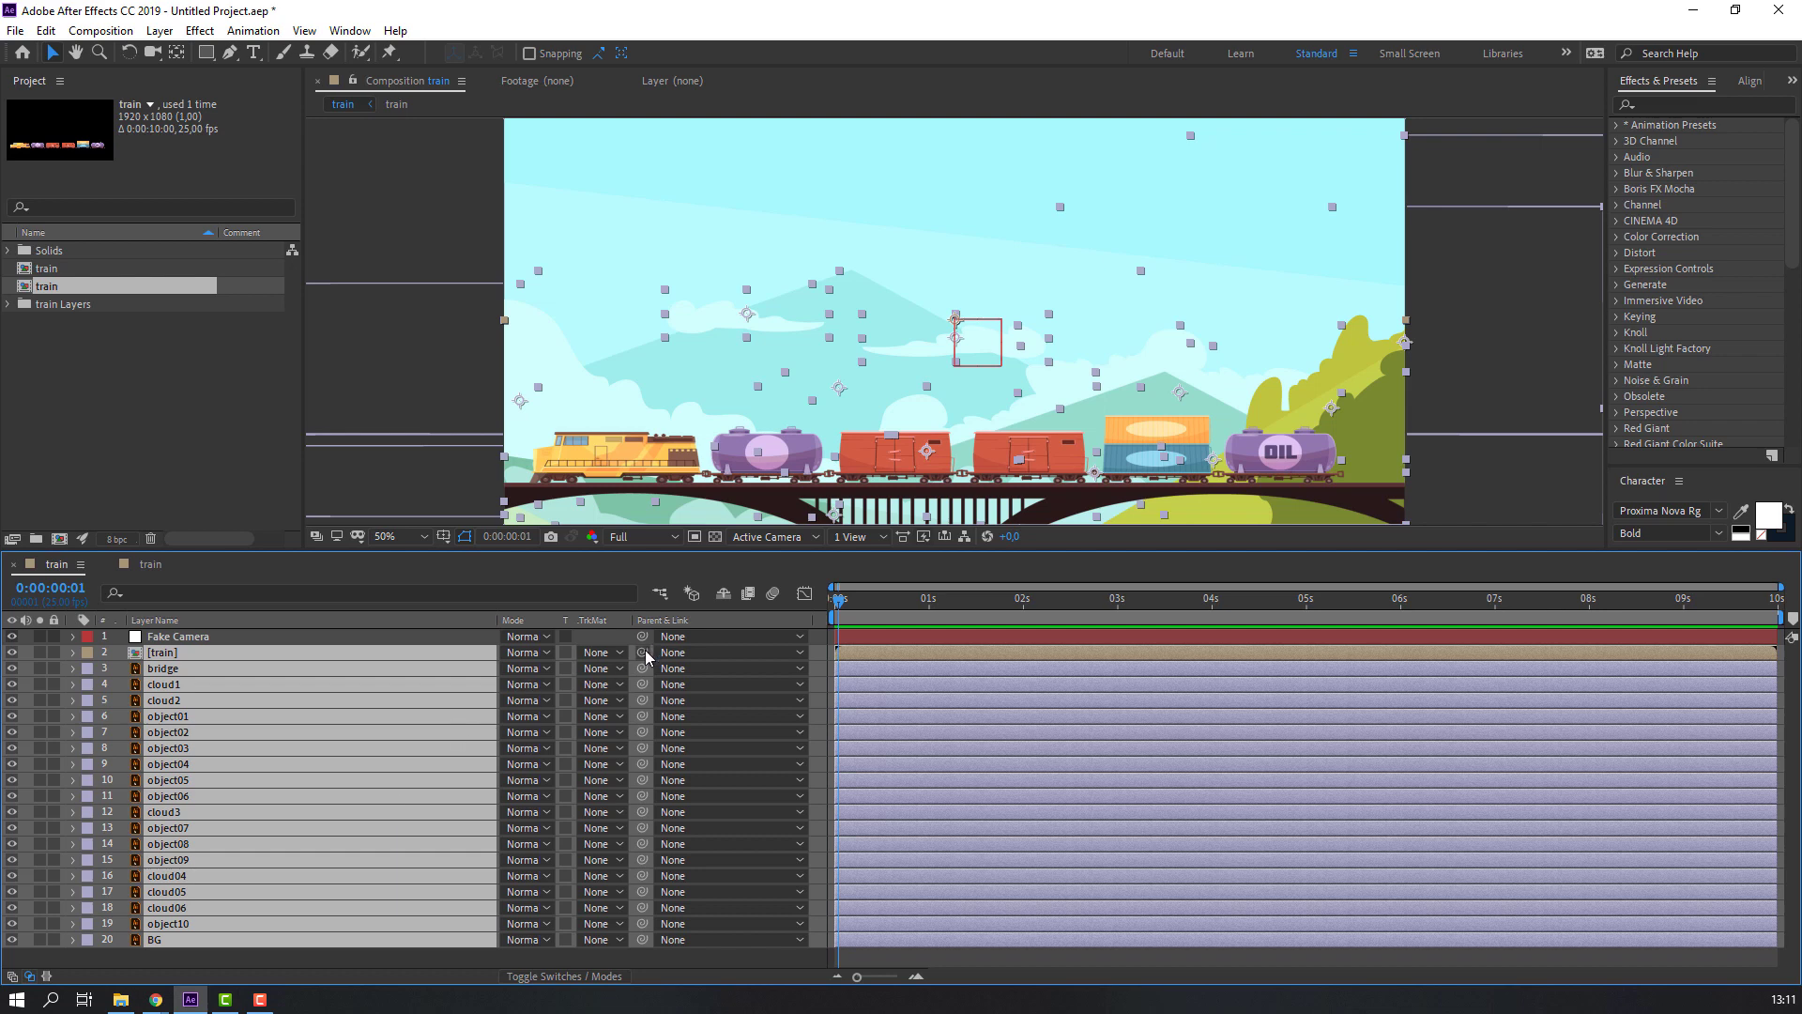
drag(644, 650, 179, 638)
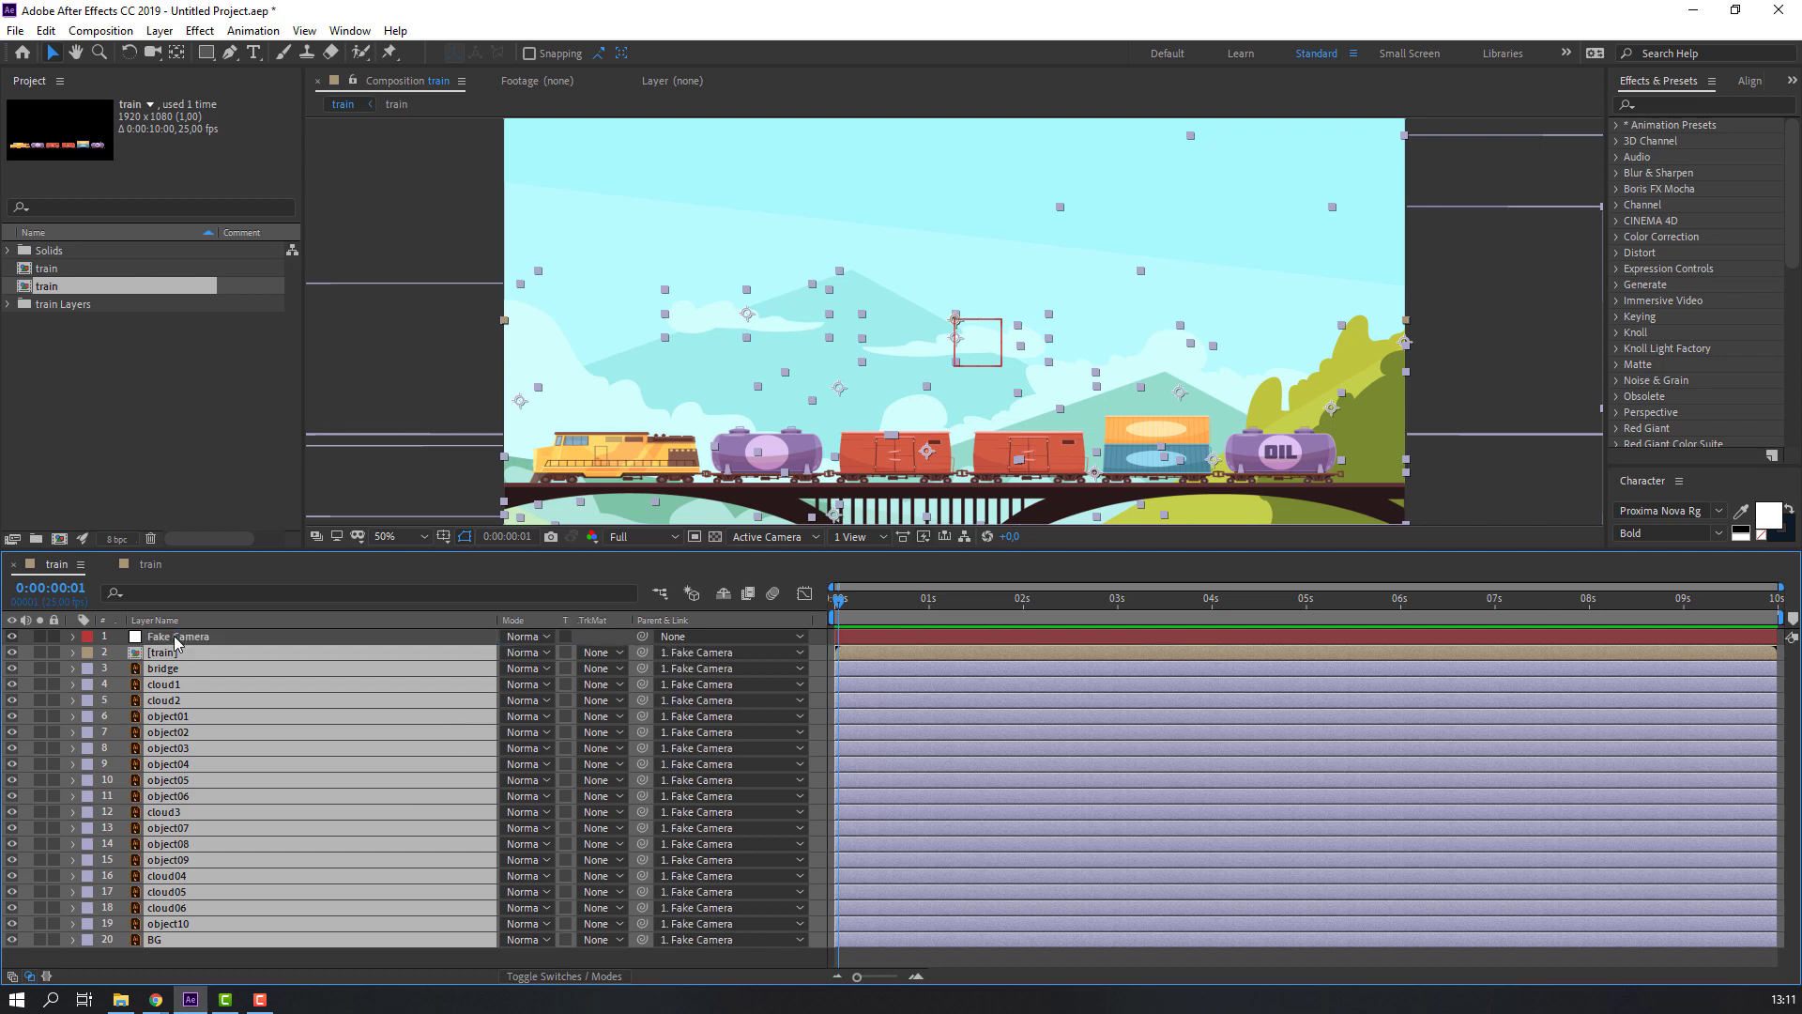
click(178, 638)
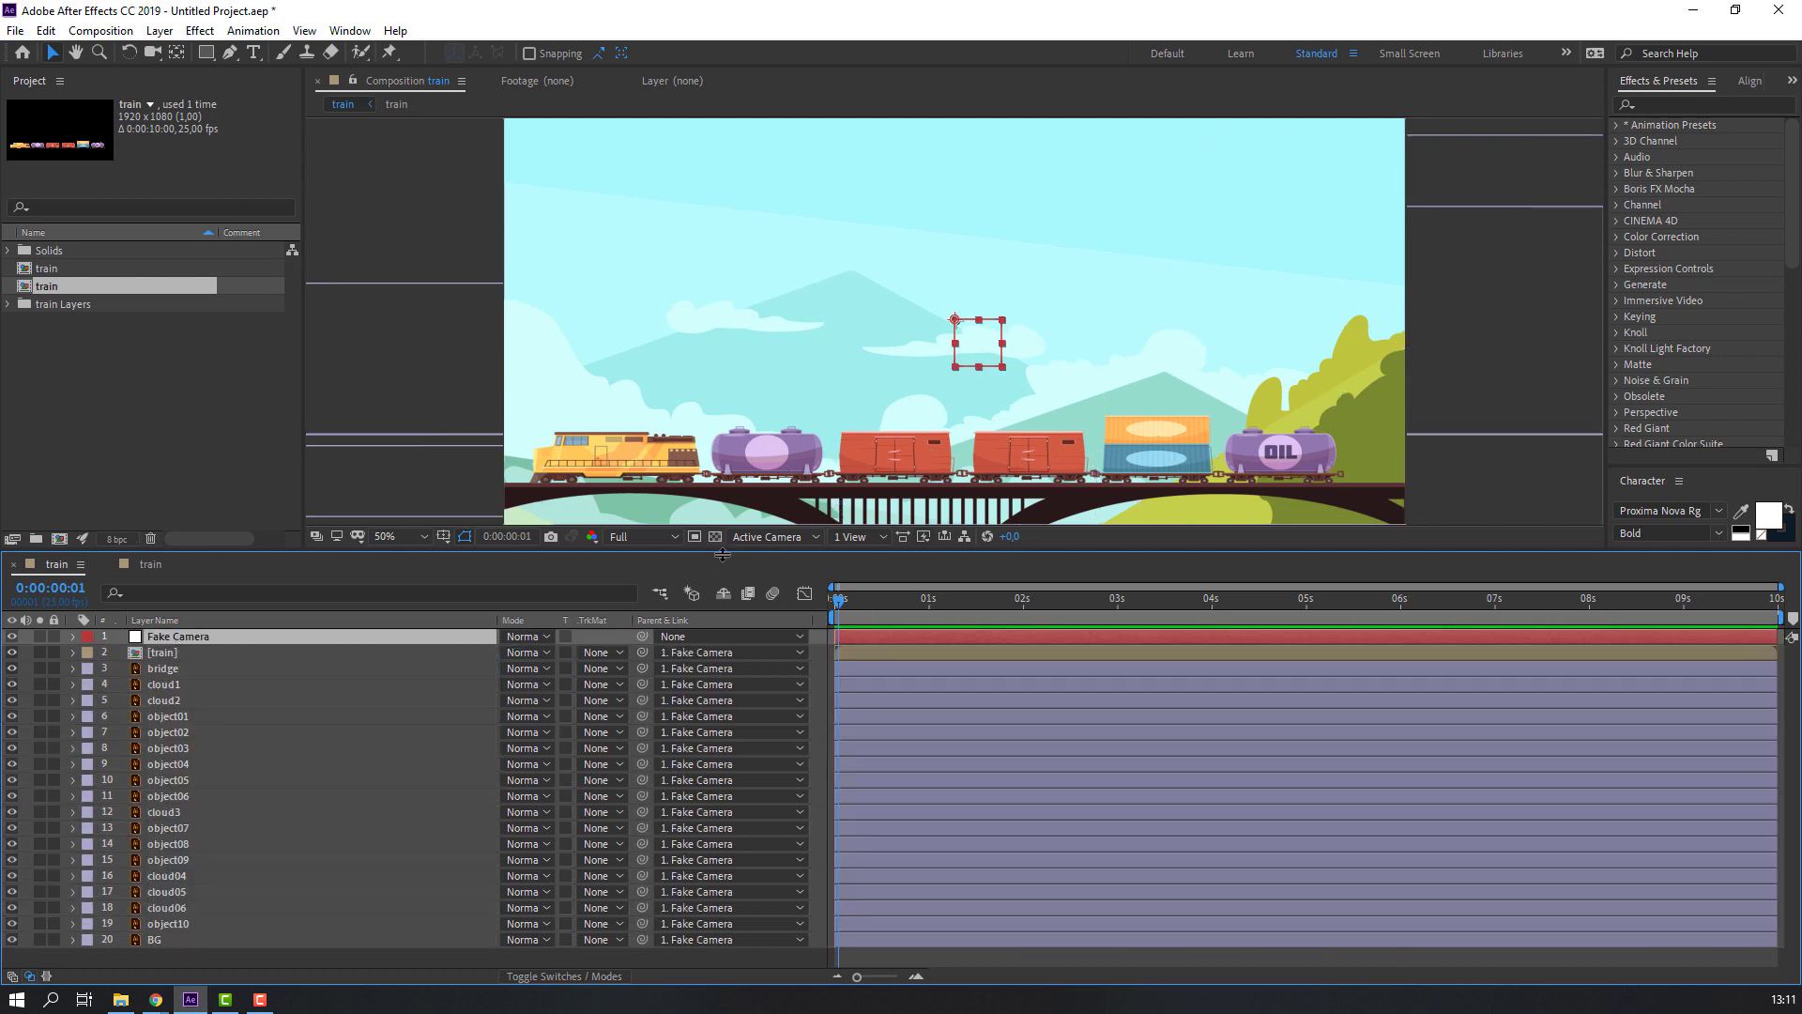
drag(723, 555, 723, 639)
Keyframe Fake Camera's Scale from 100% at 0s to 110% at 6s, then preview the zoom
key(s)
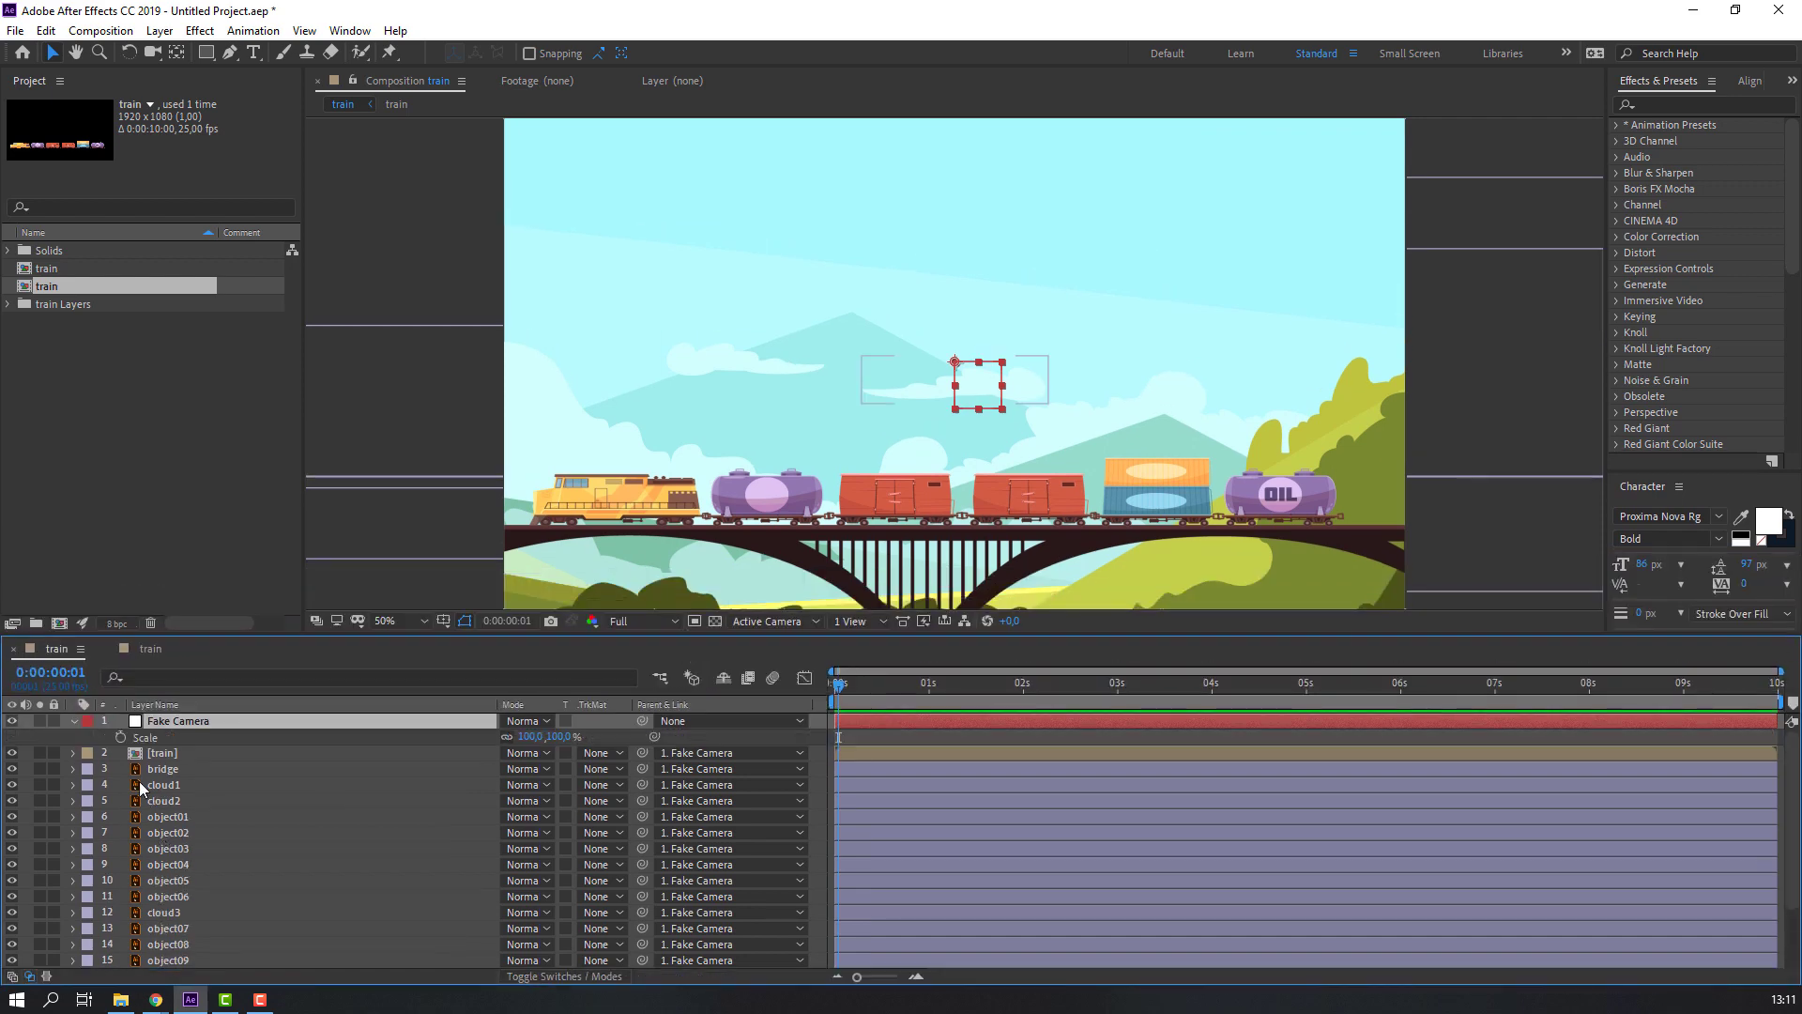
click(120, 737)
key(Home)
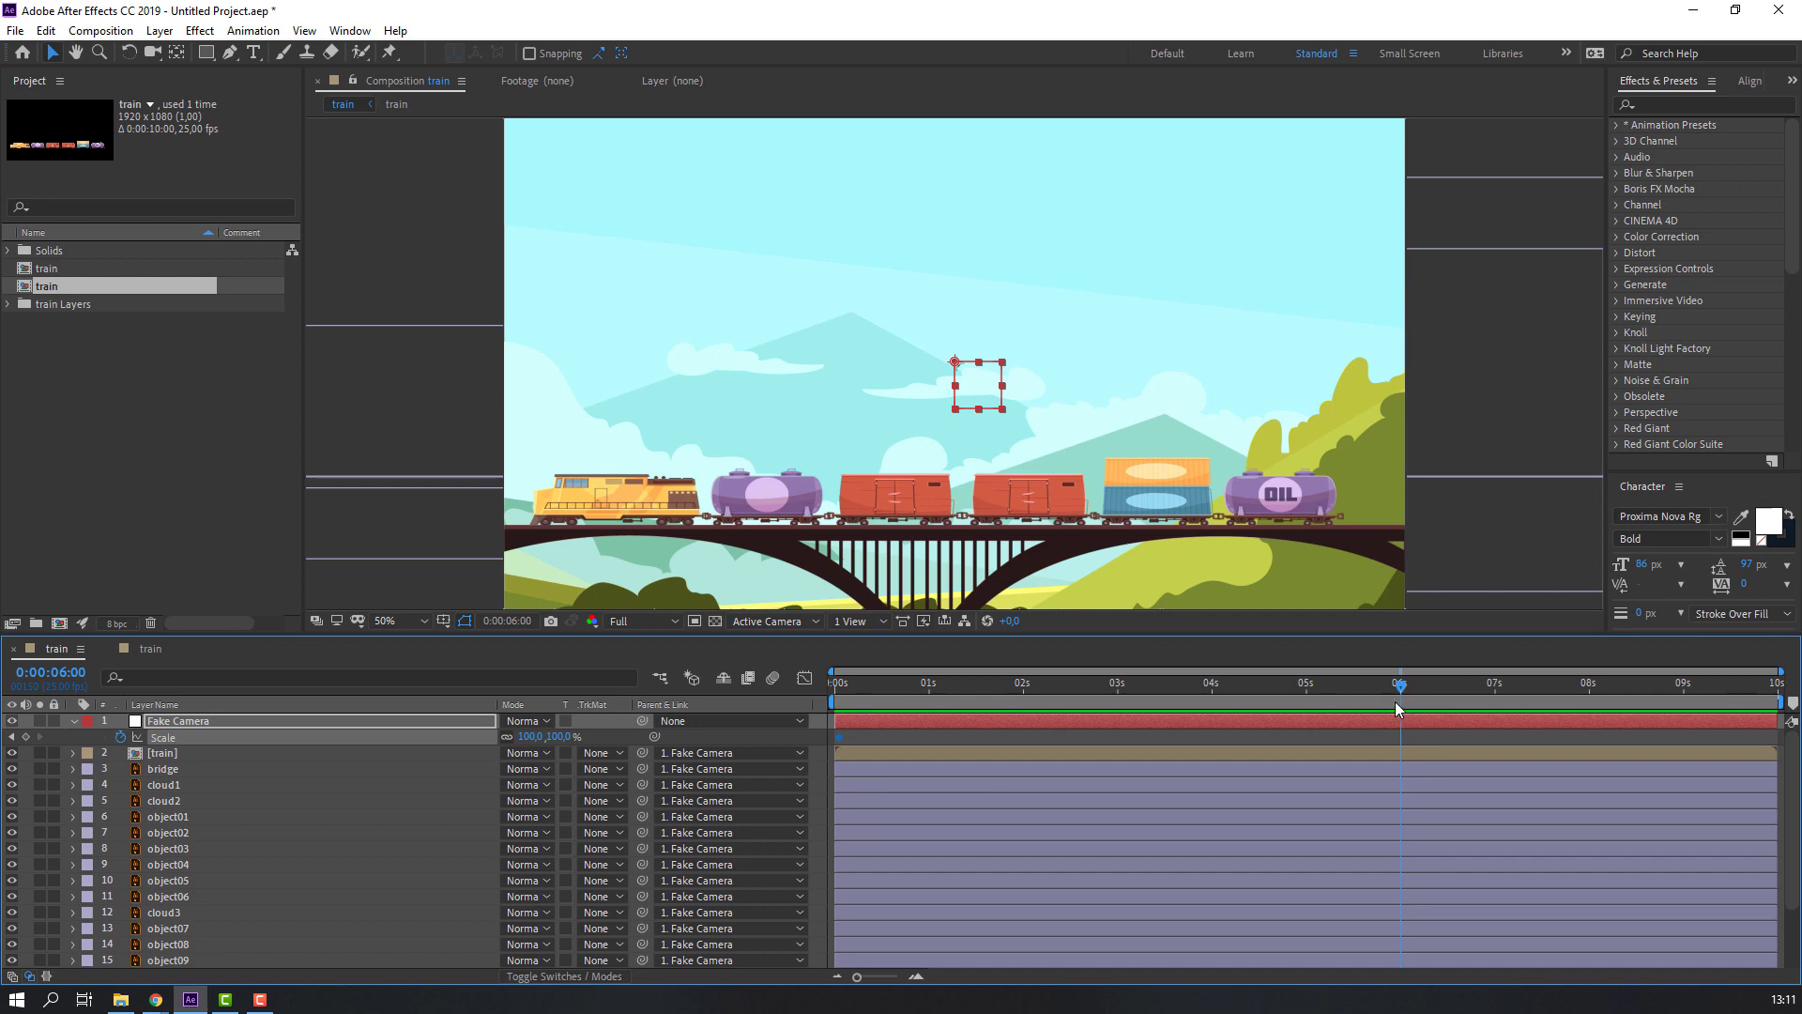
drag(535, 737, 545, 737)
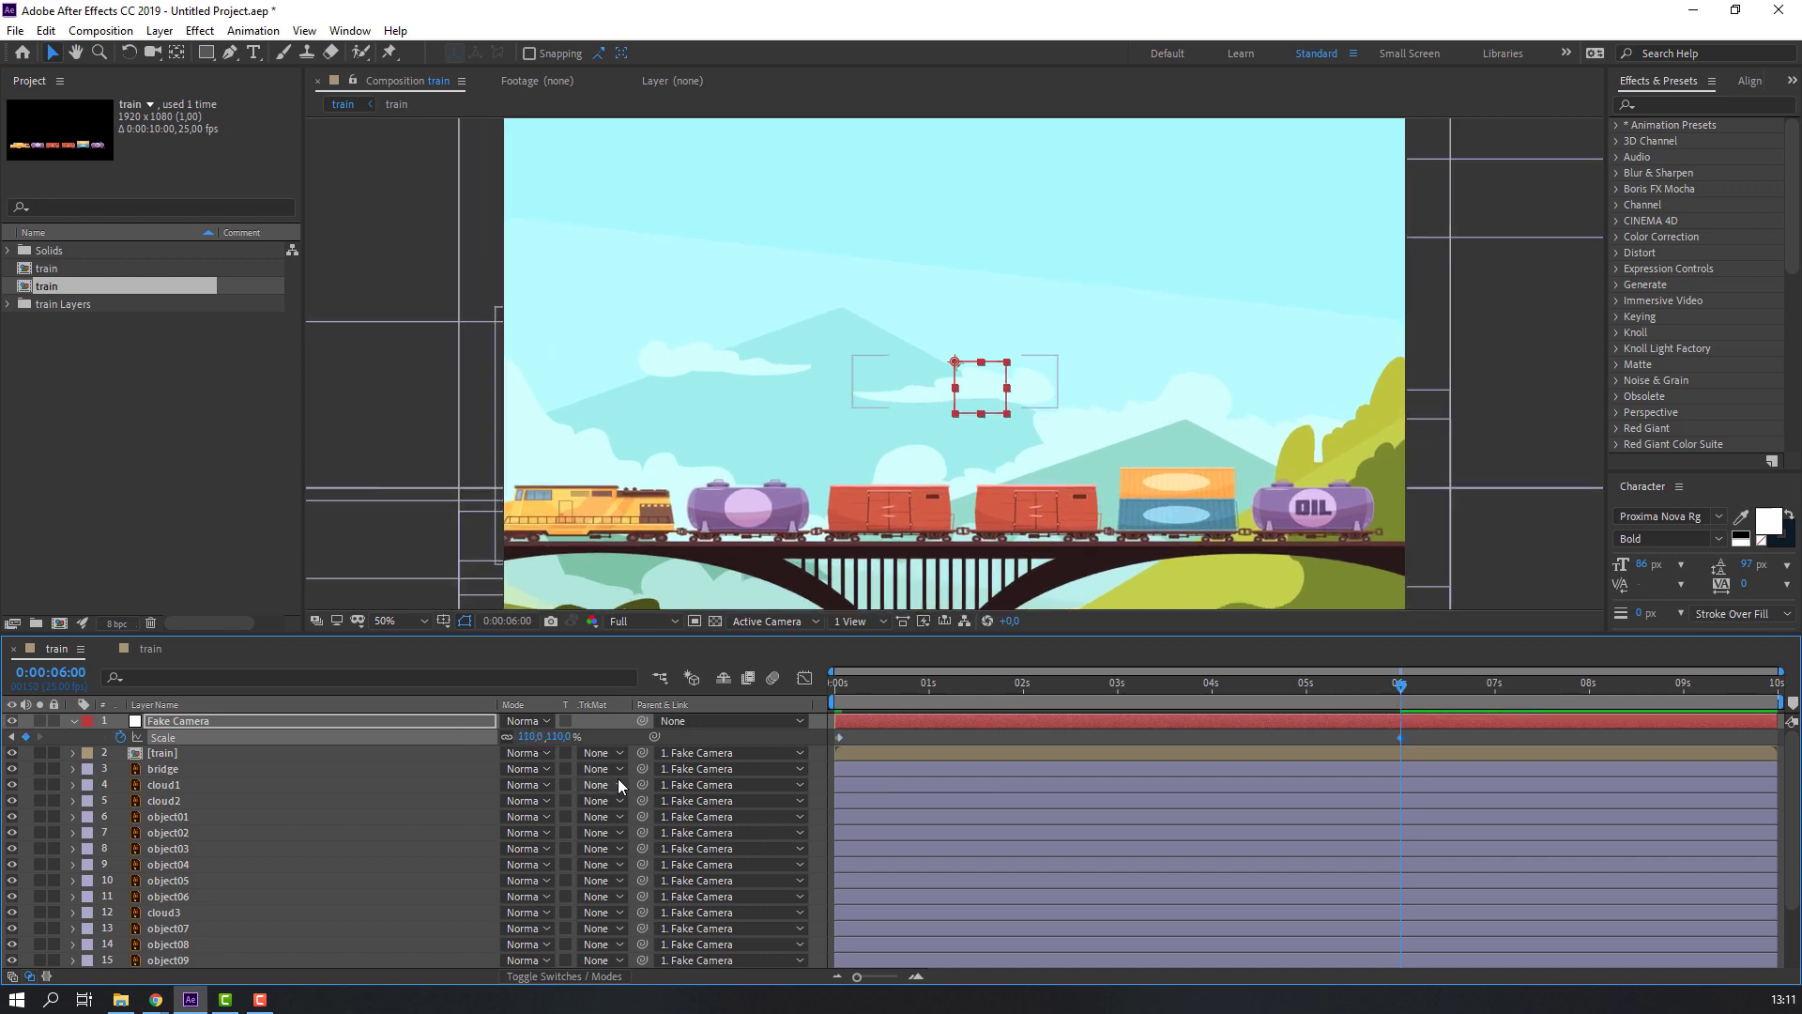
click(977, 801)
key(space)
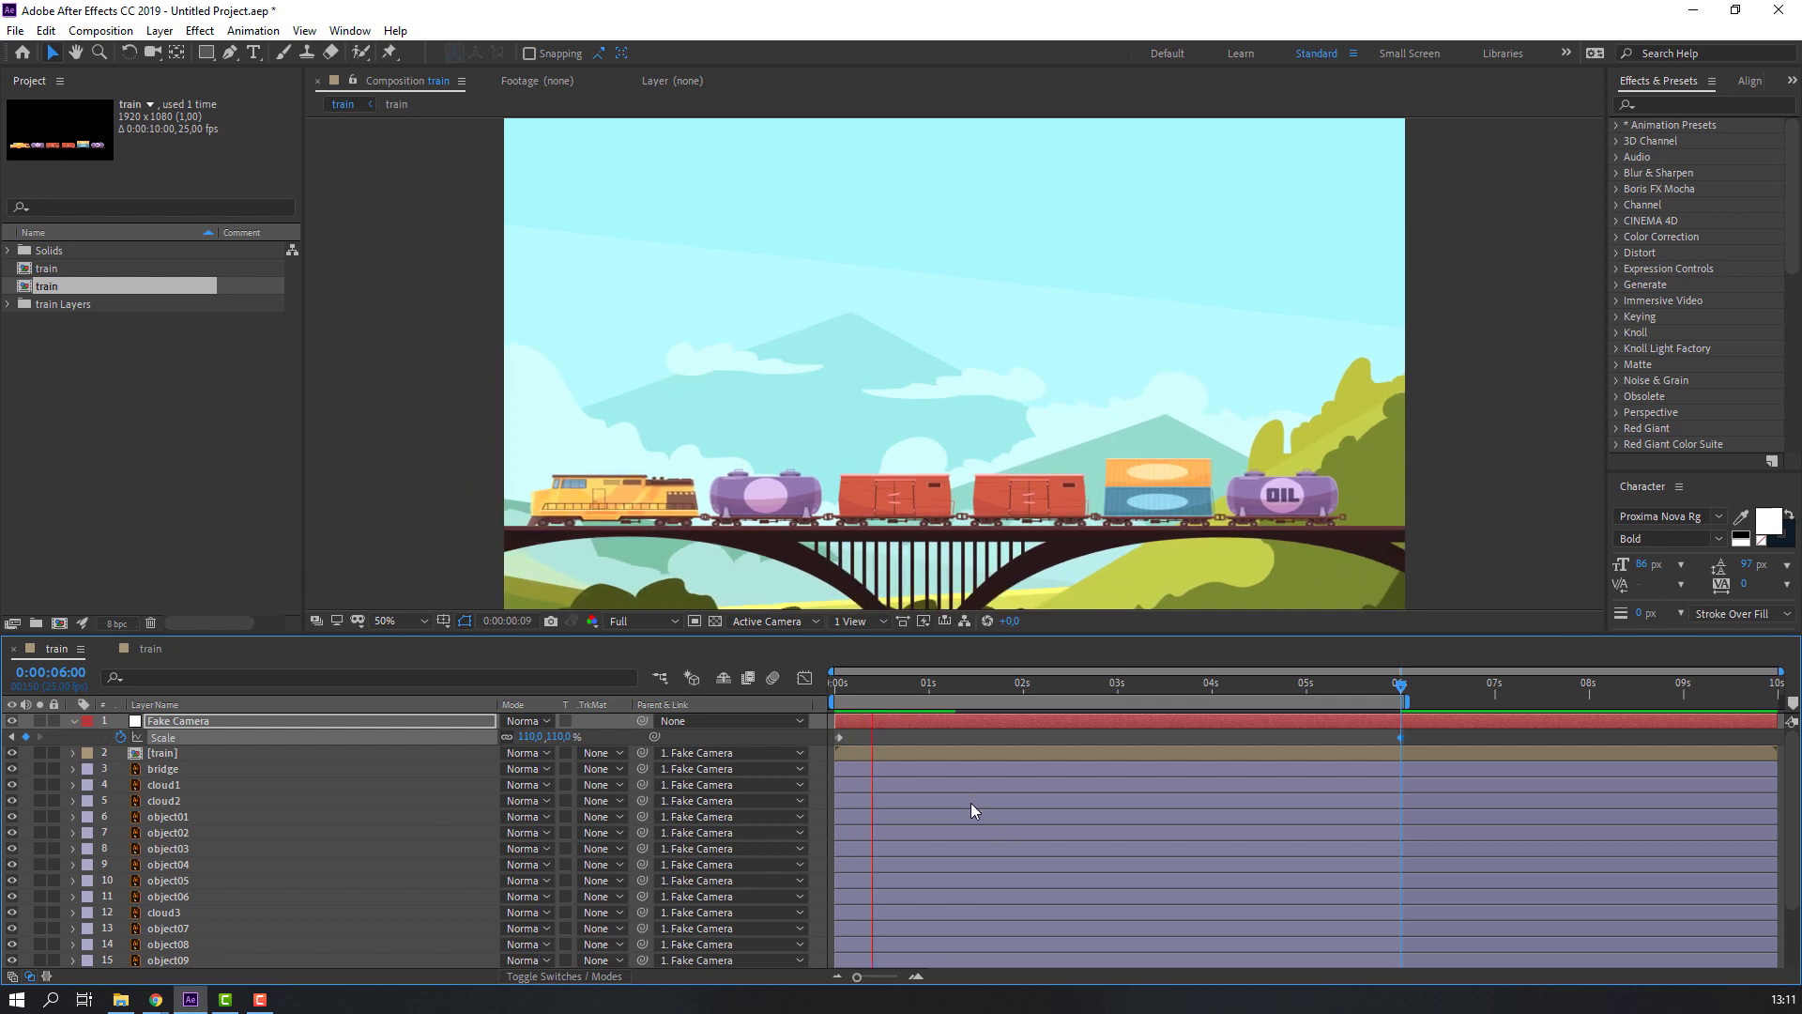
click(913, 698)
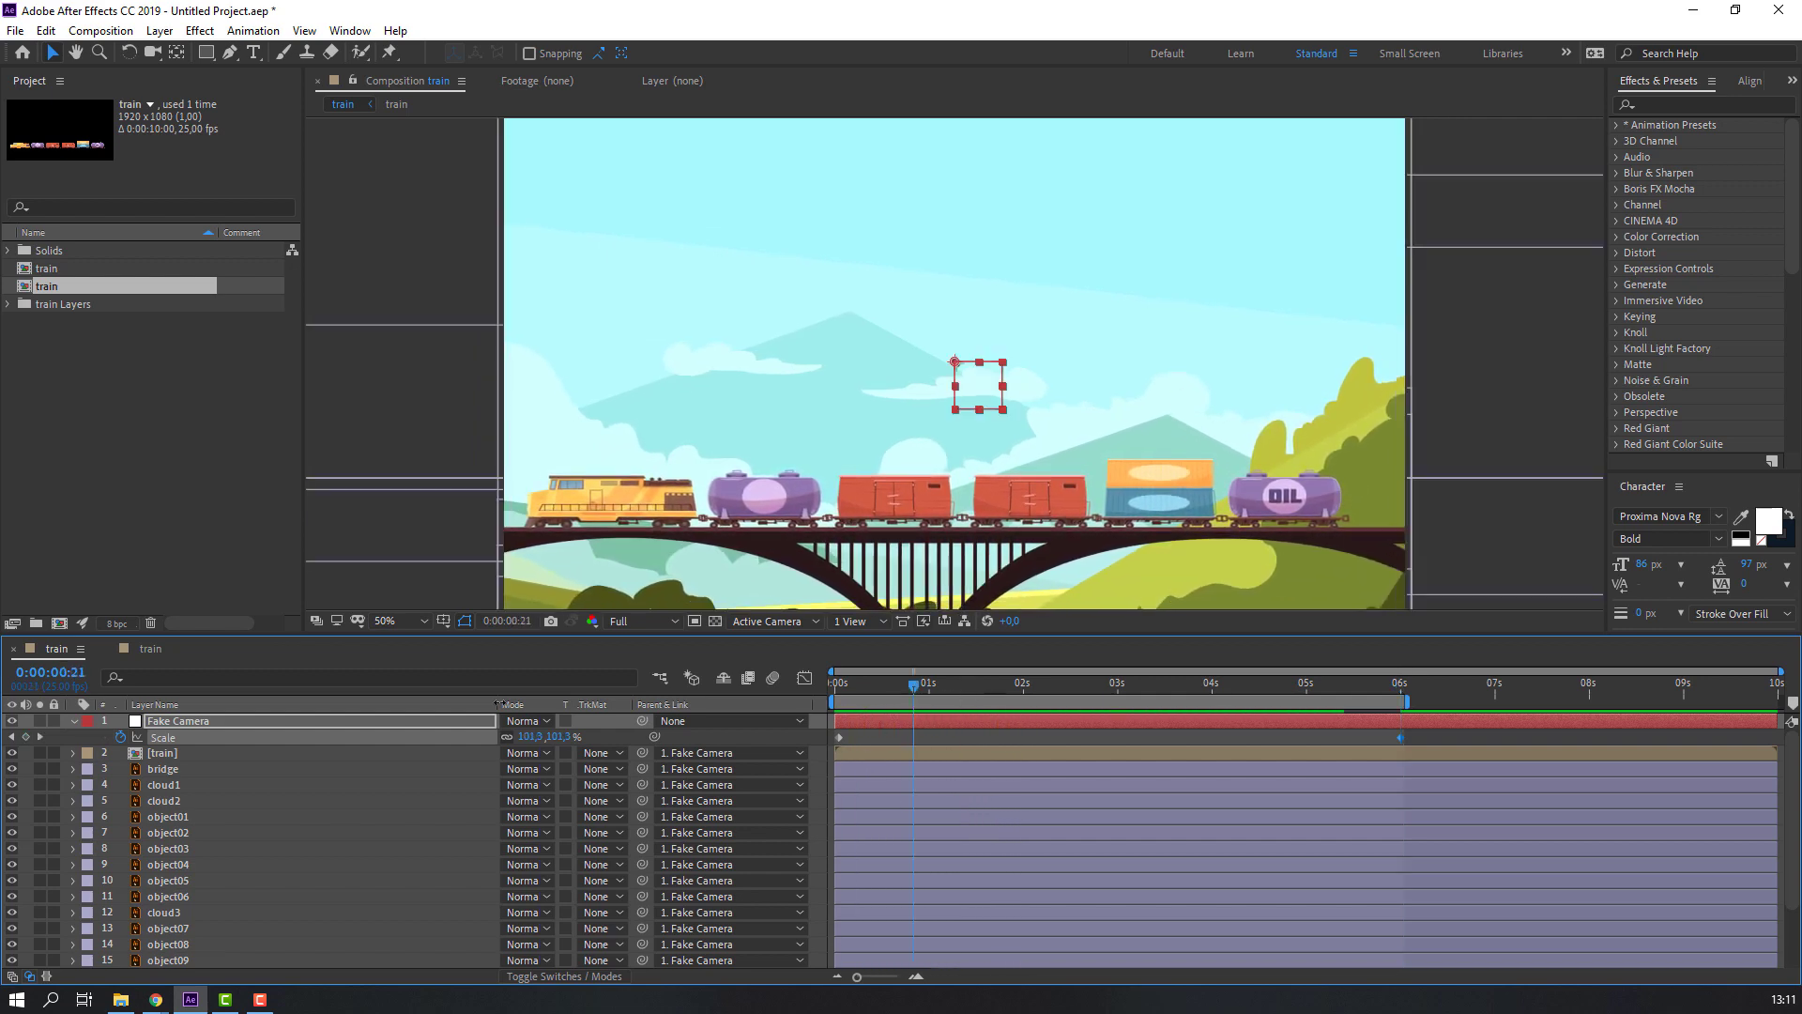
Collapse Fake Camera's Scale property and select the object01 layer
click(75, 721)
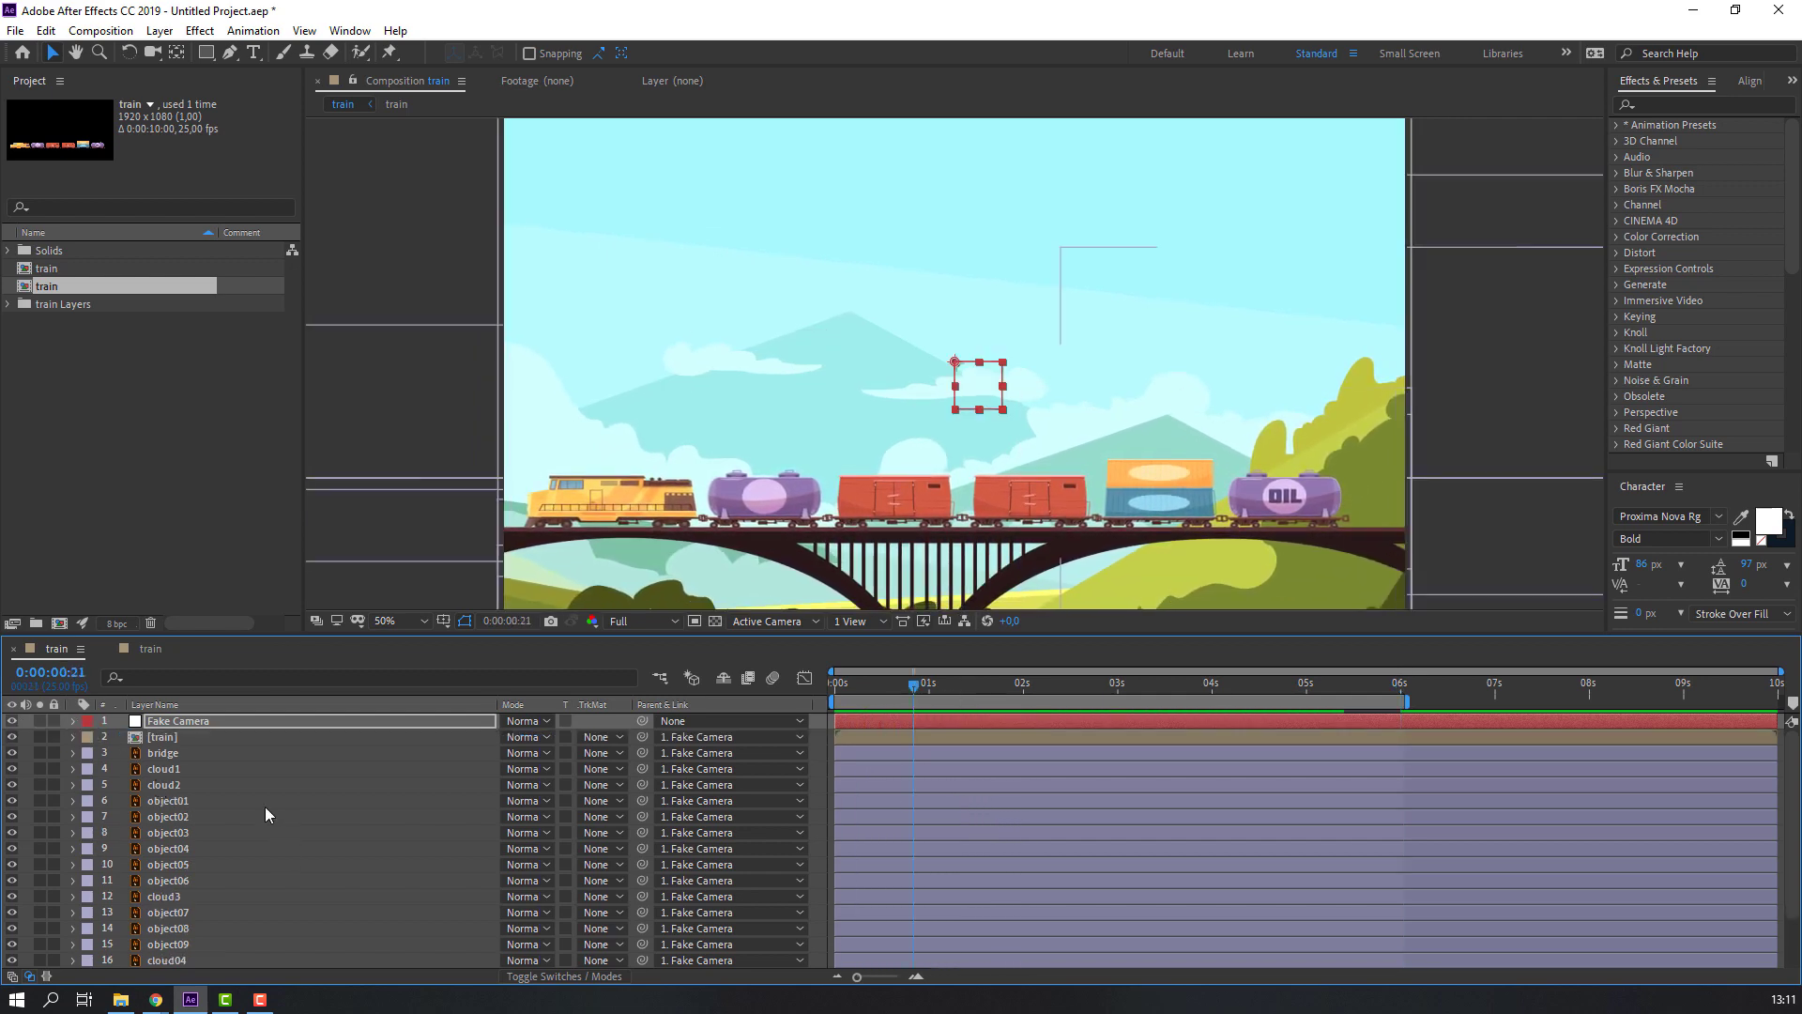
scroll(205, 932, down, 2)
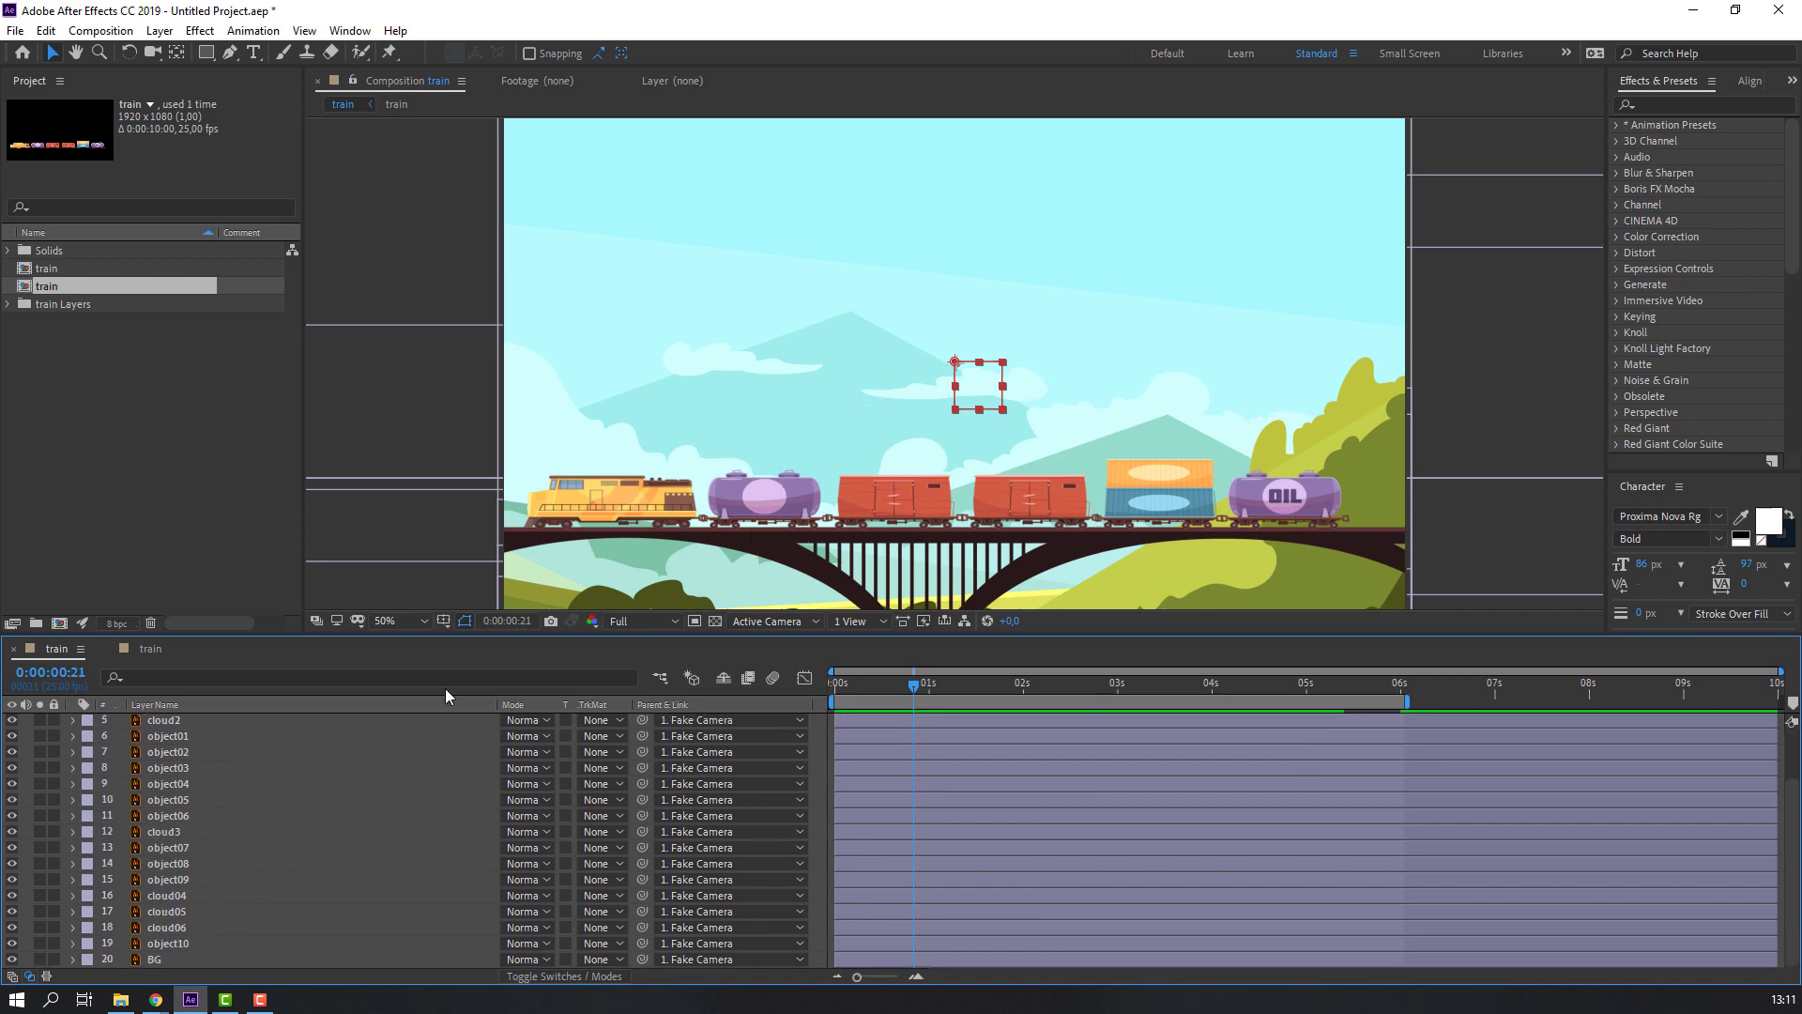
click(167, 927)
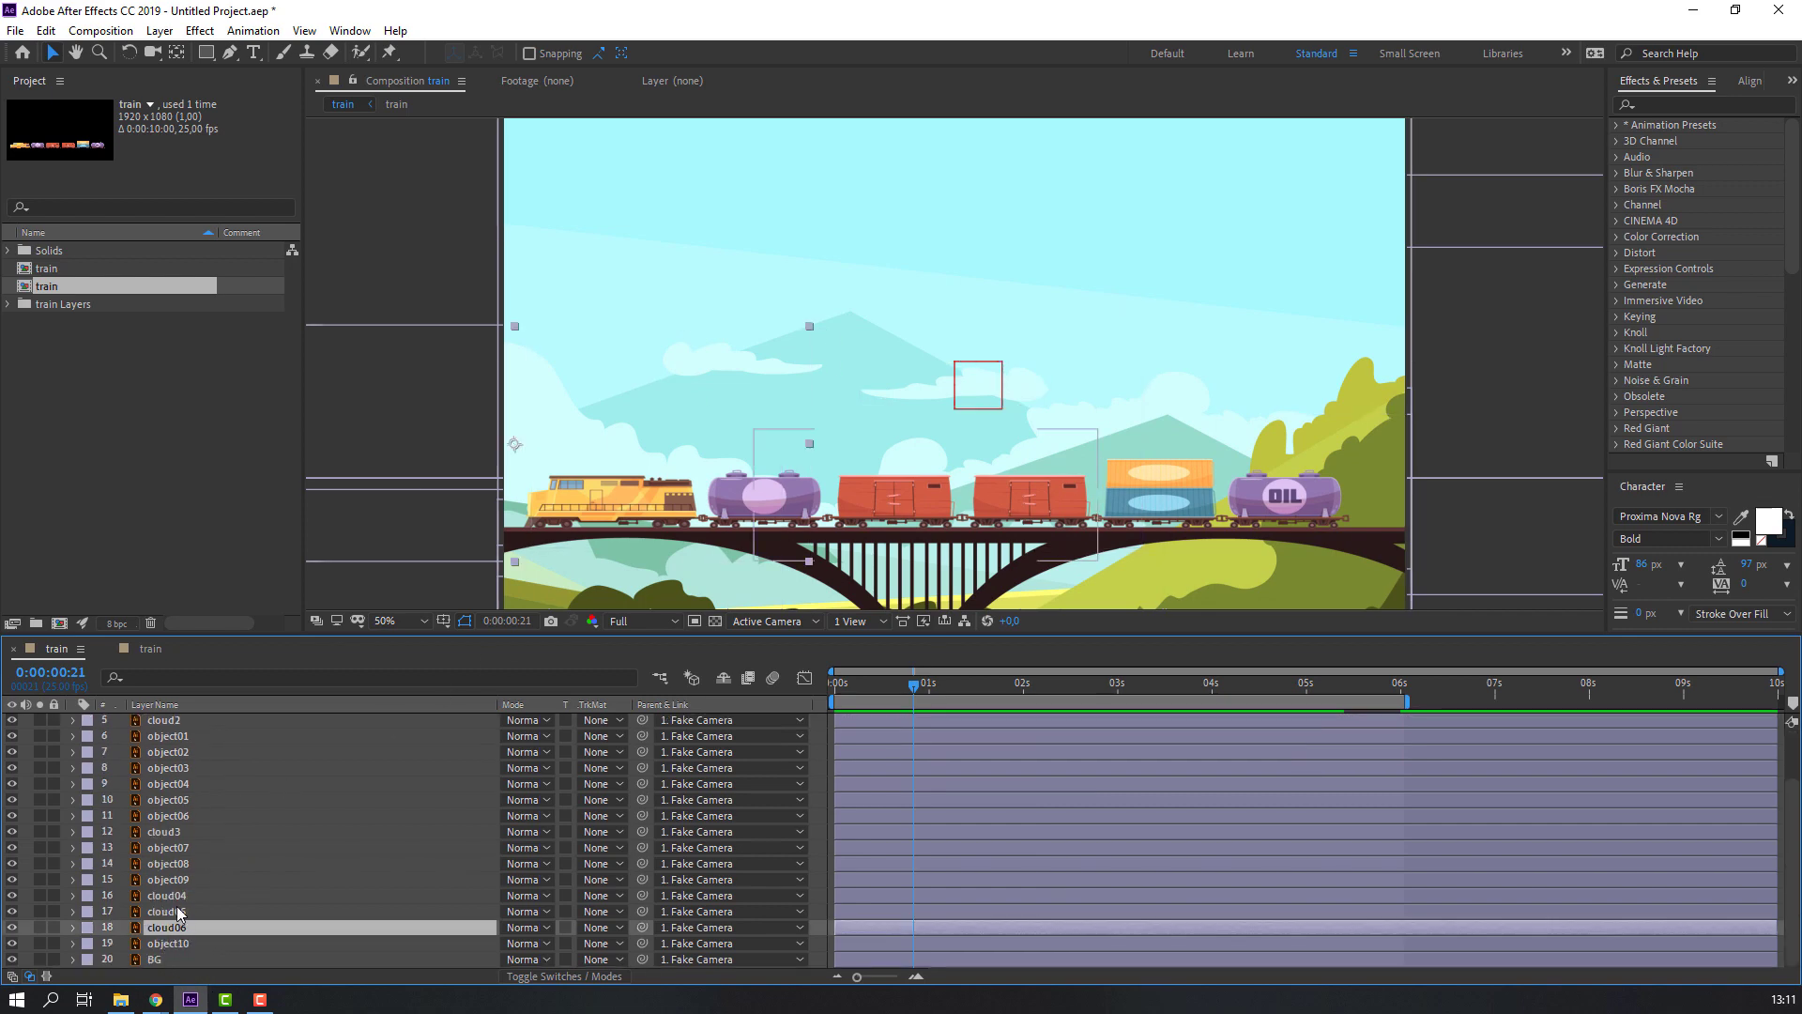
scroll(188, 791, up, 2)
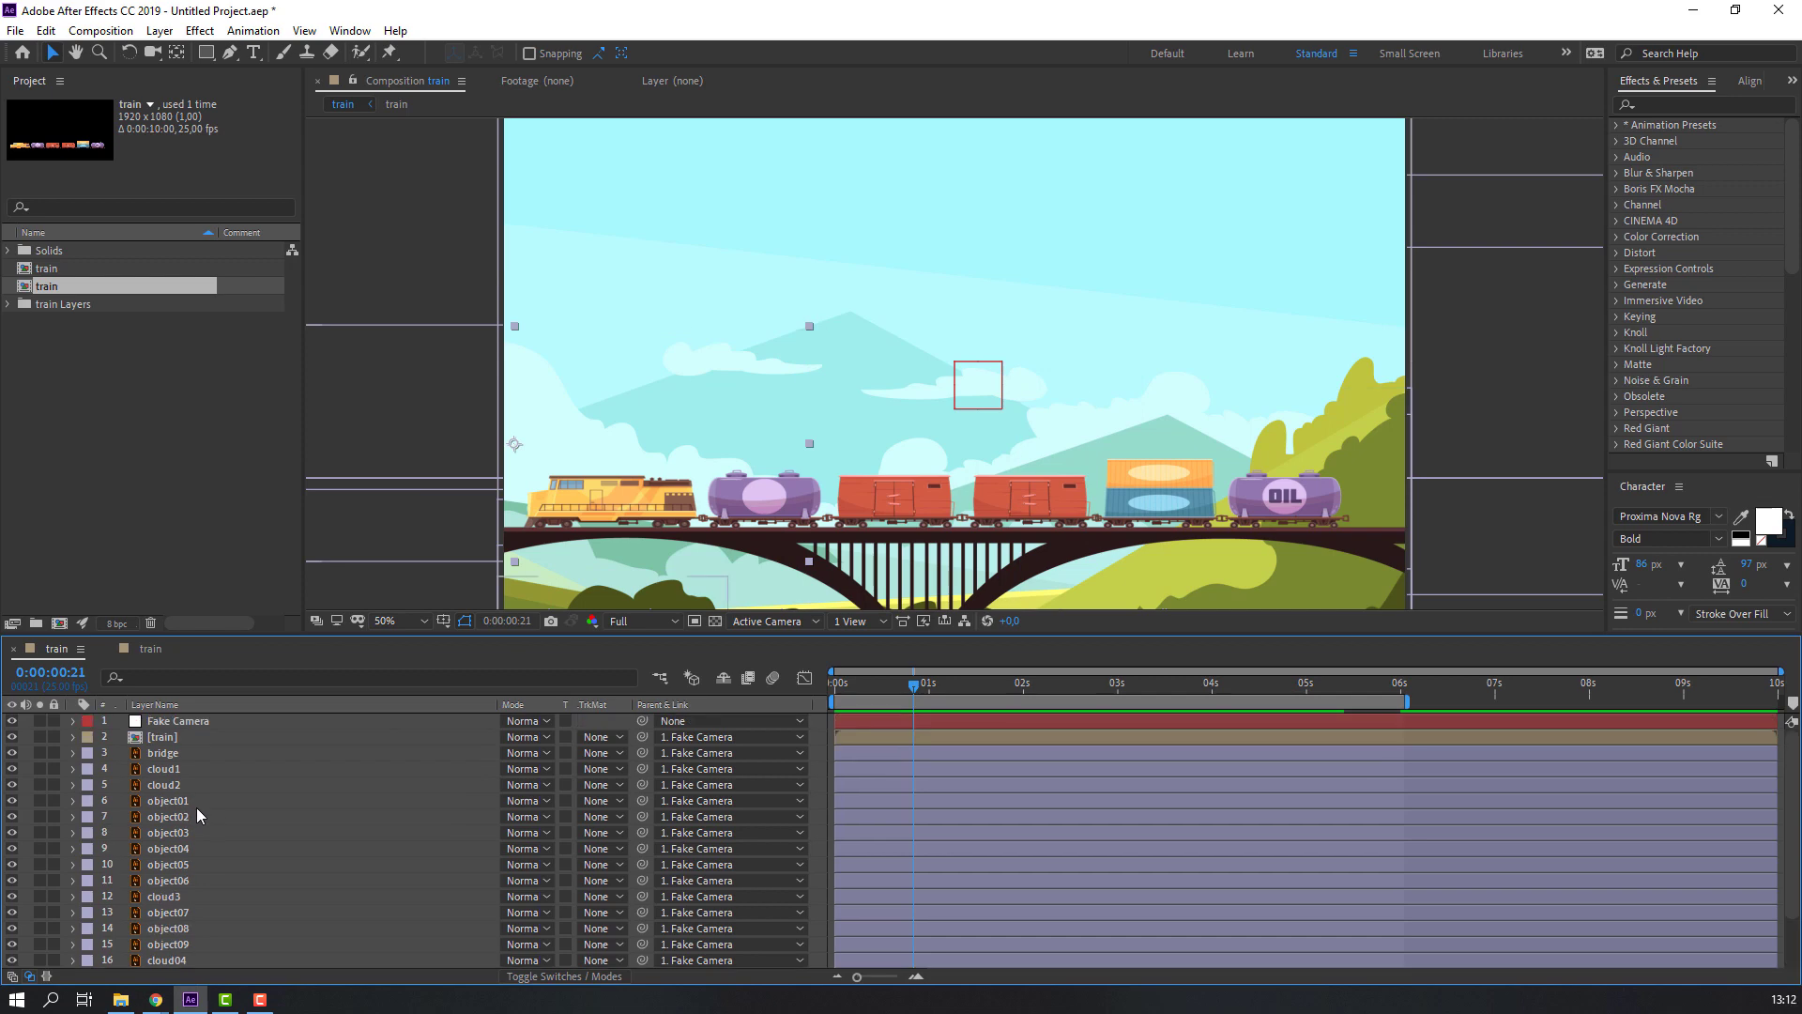
click(185, 800)
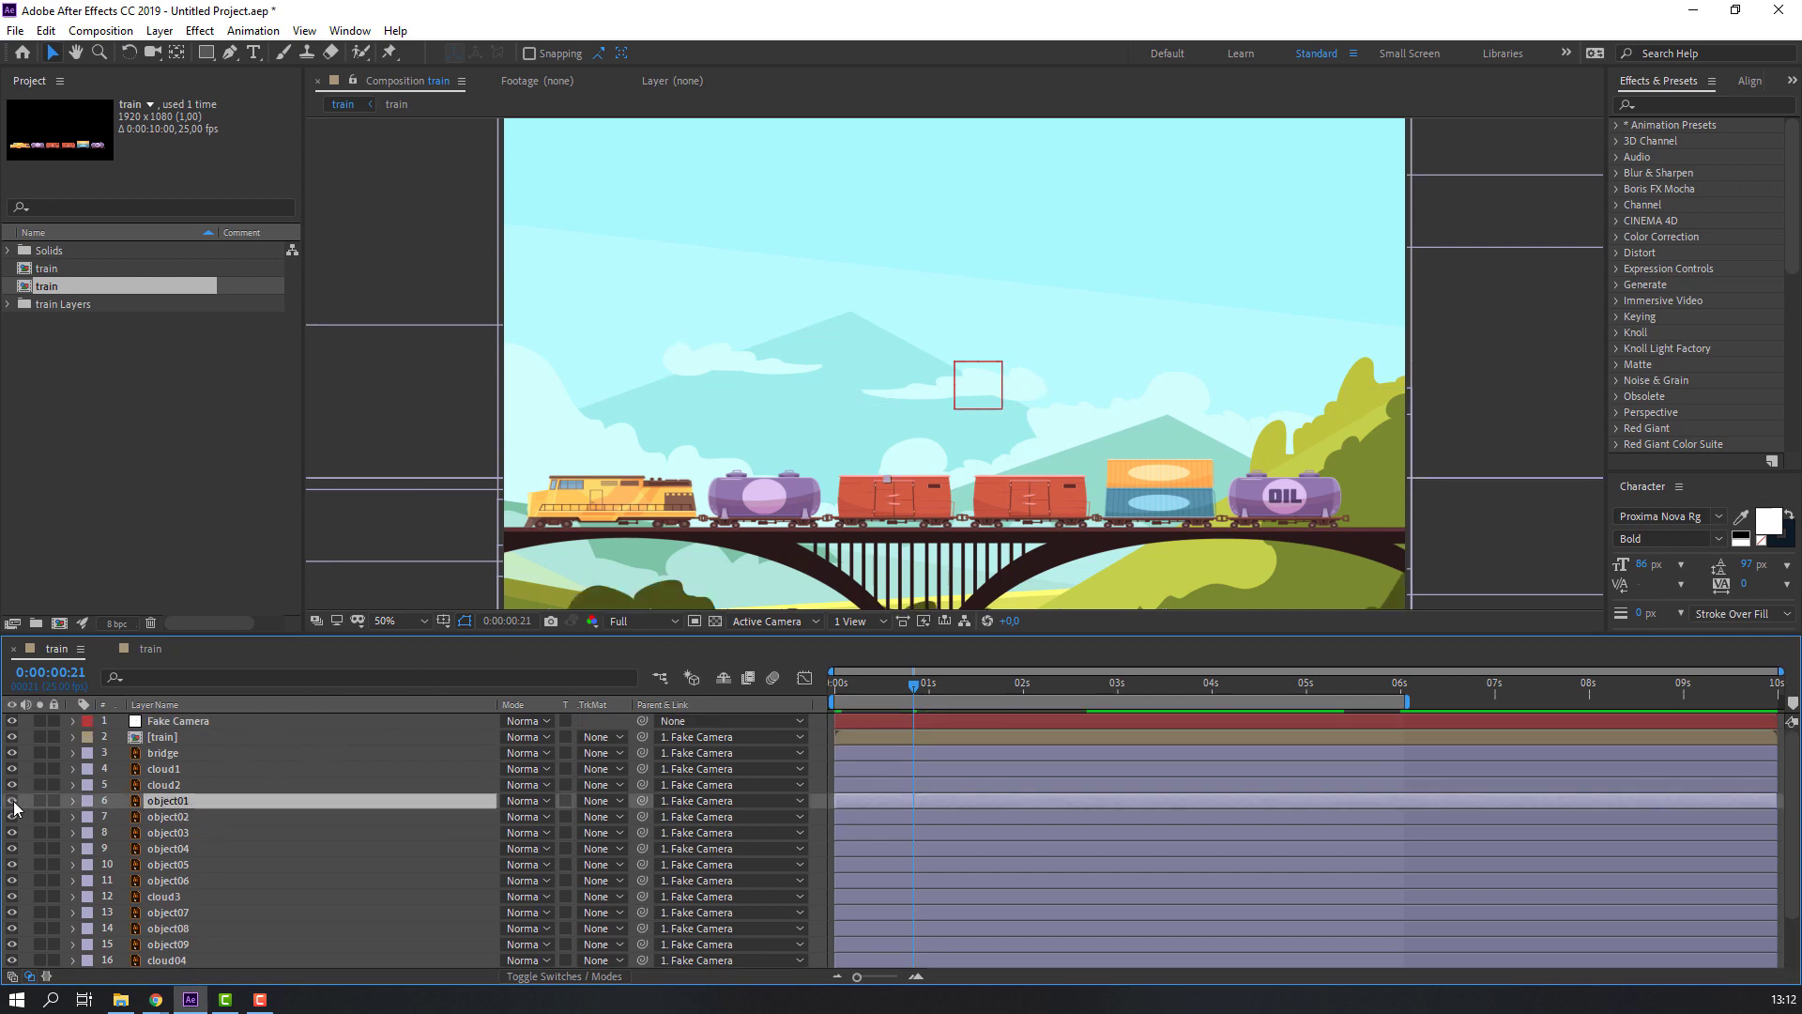
Keyframe object01's Position at 0s and 6s, shifting its X, and preview the drift
key(p)
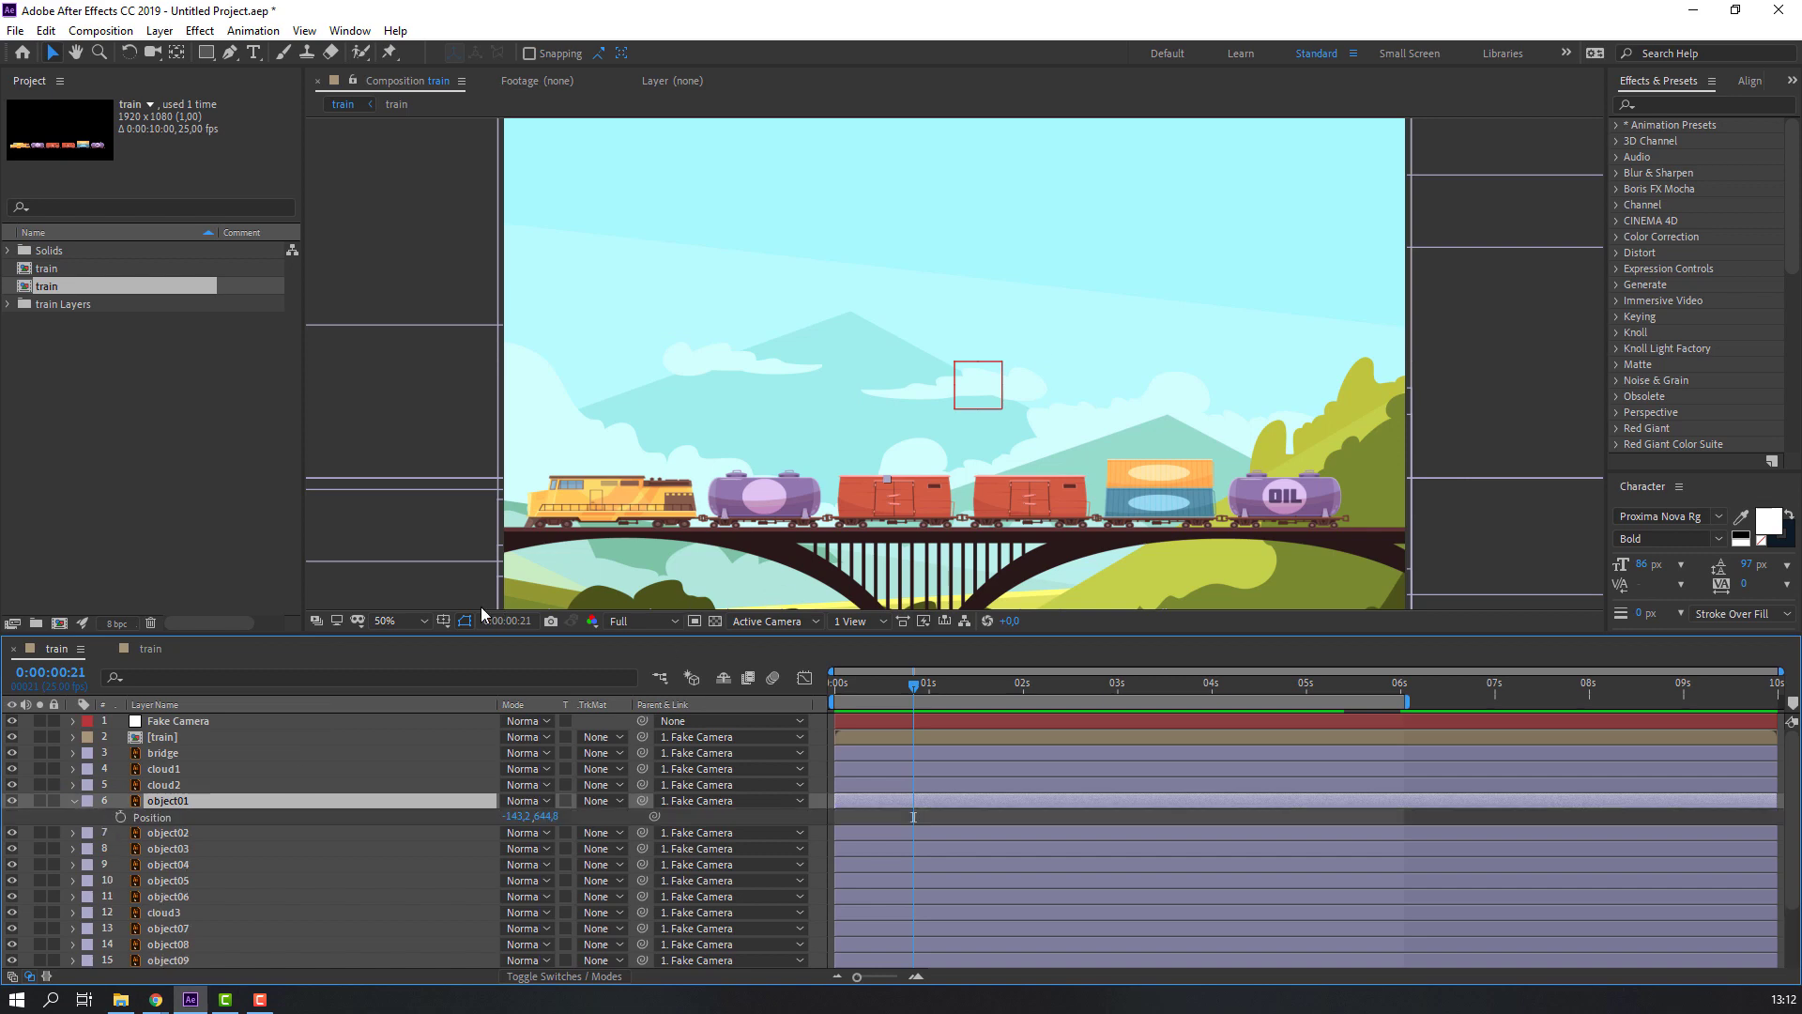
drag(418, 636, 422, 670)
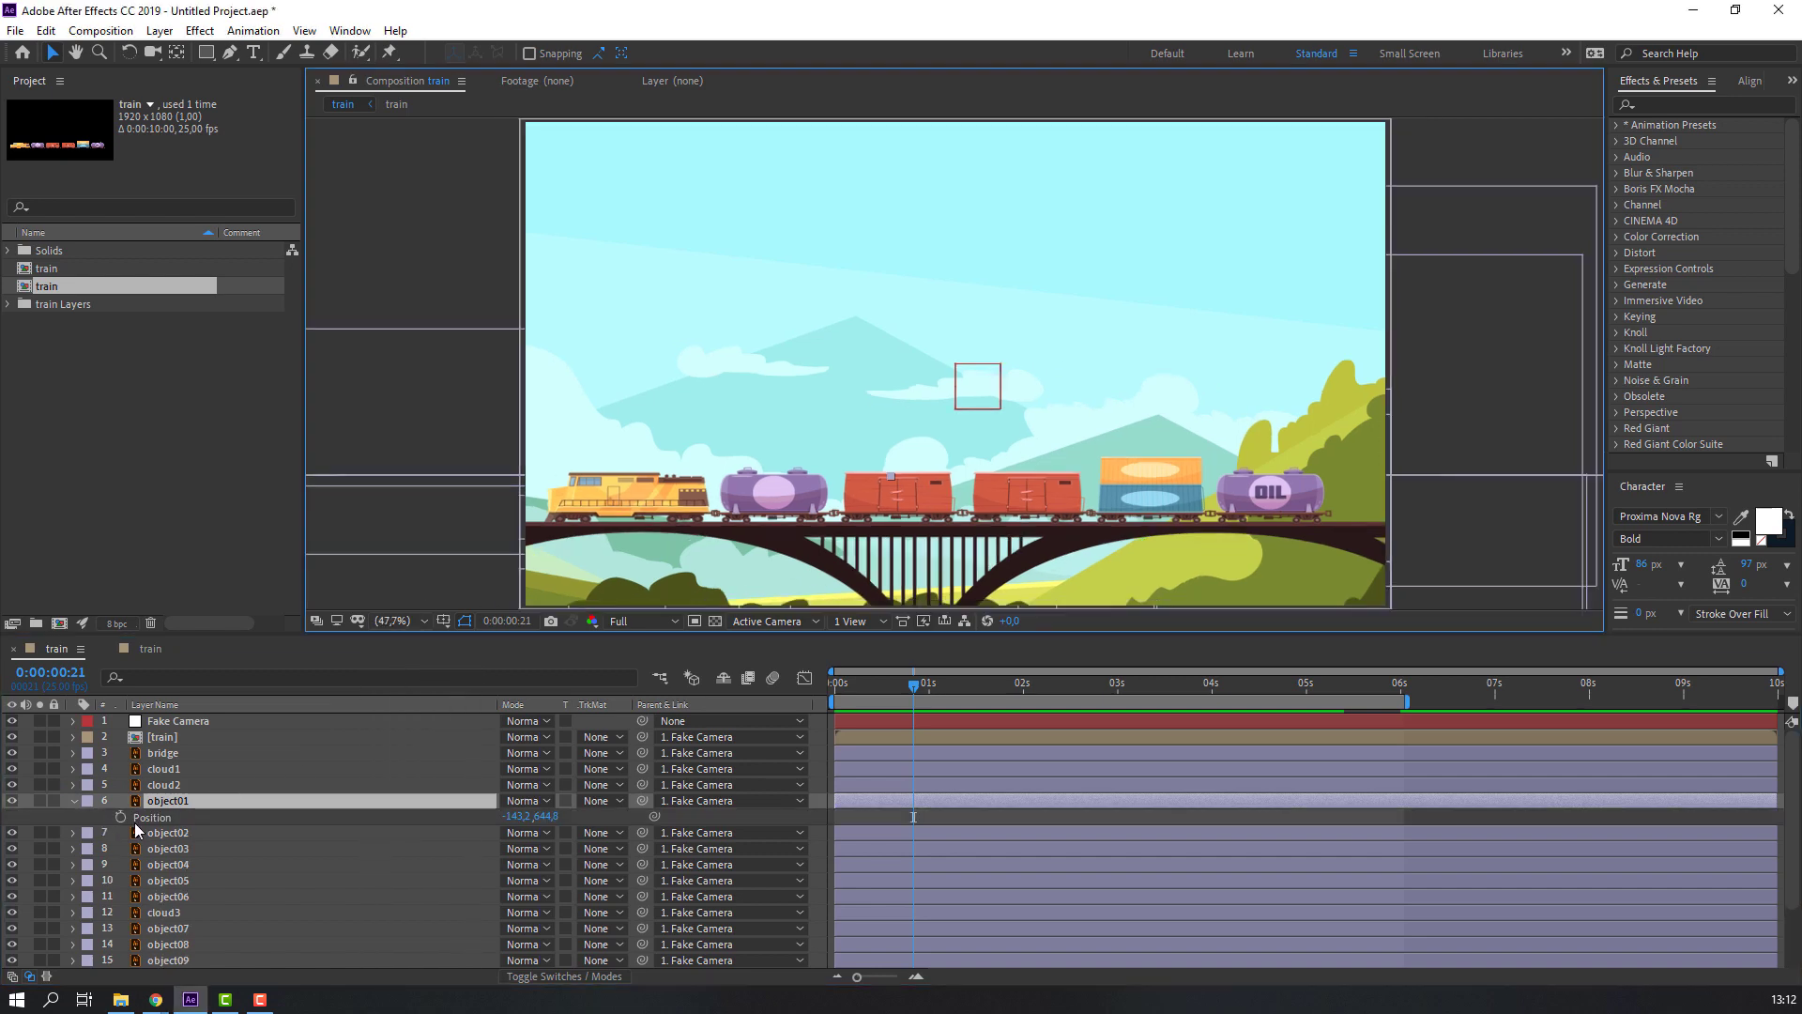
drag(905, 688, 782, 704)
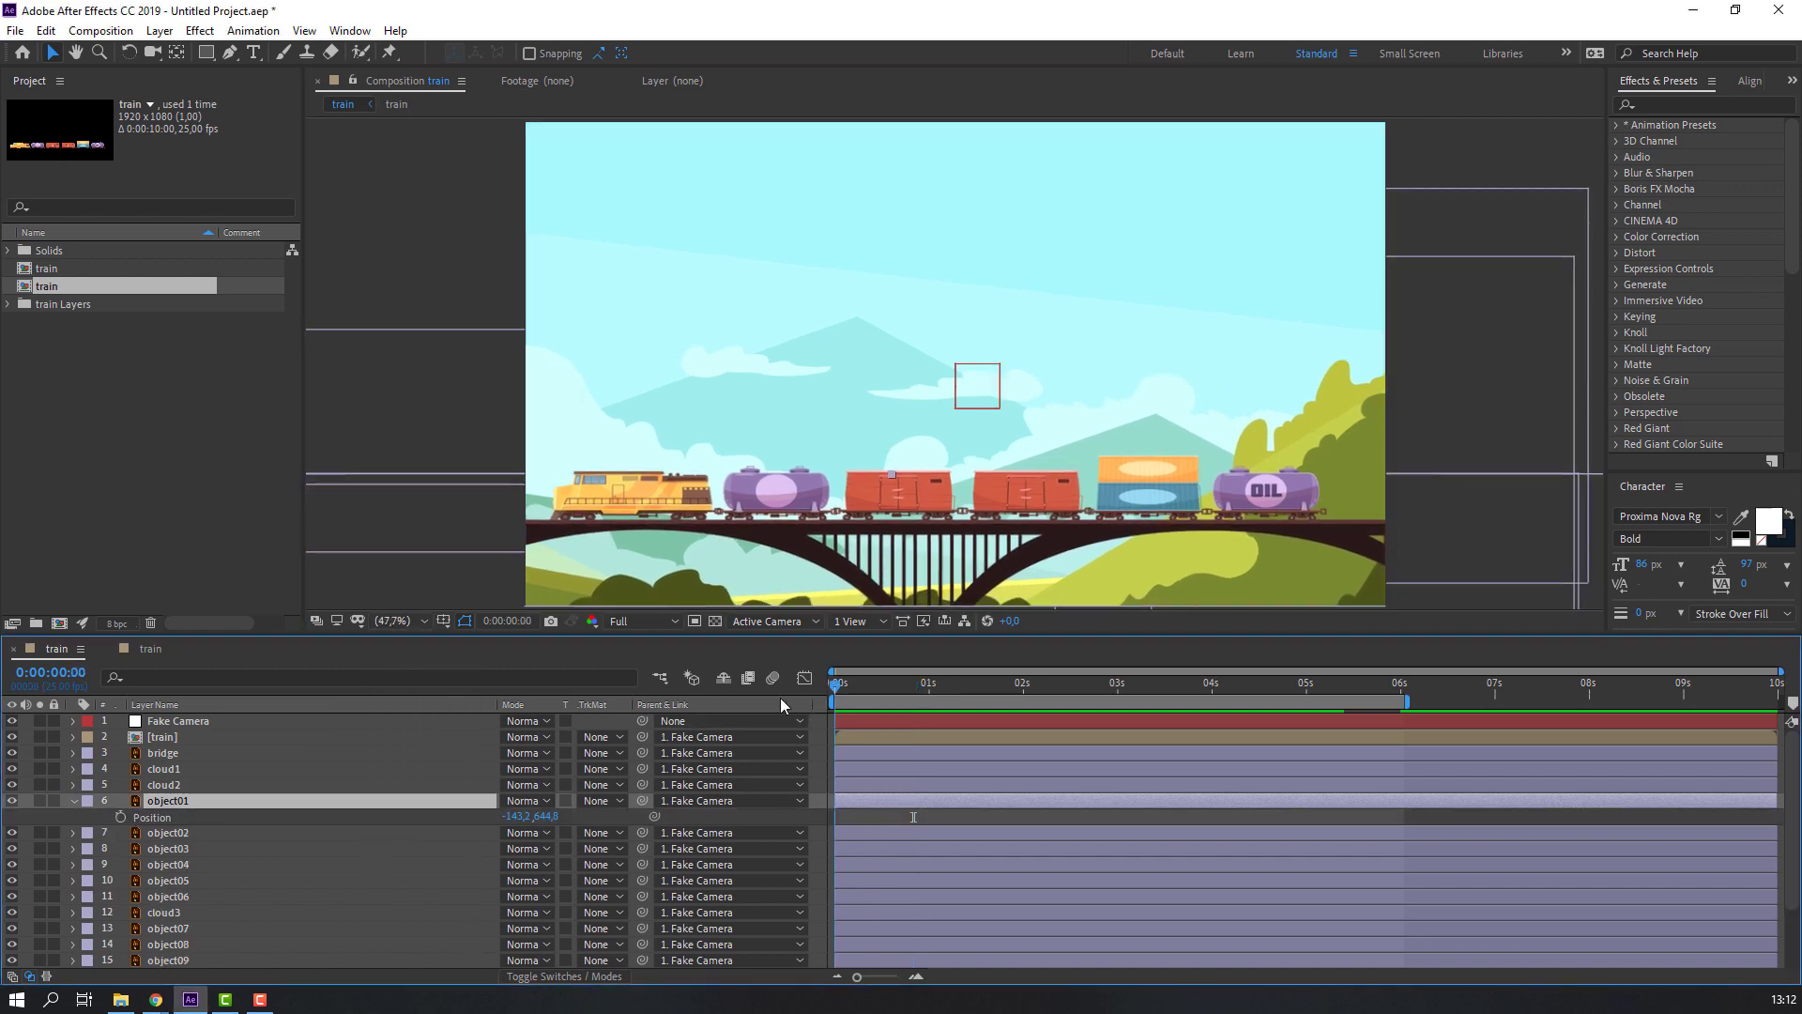
click(120, 816)
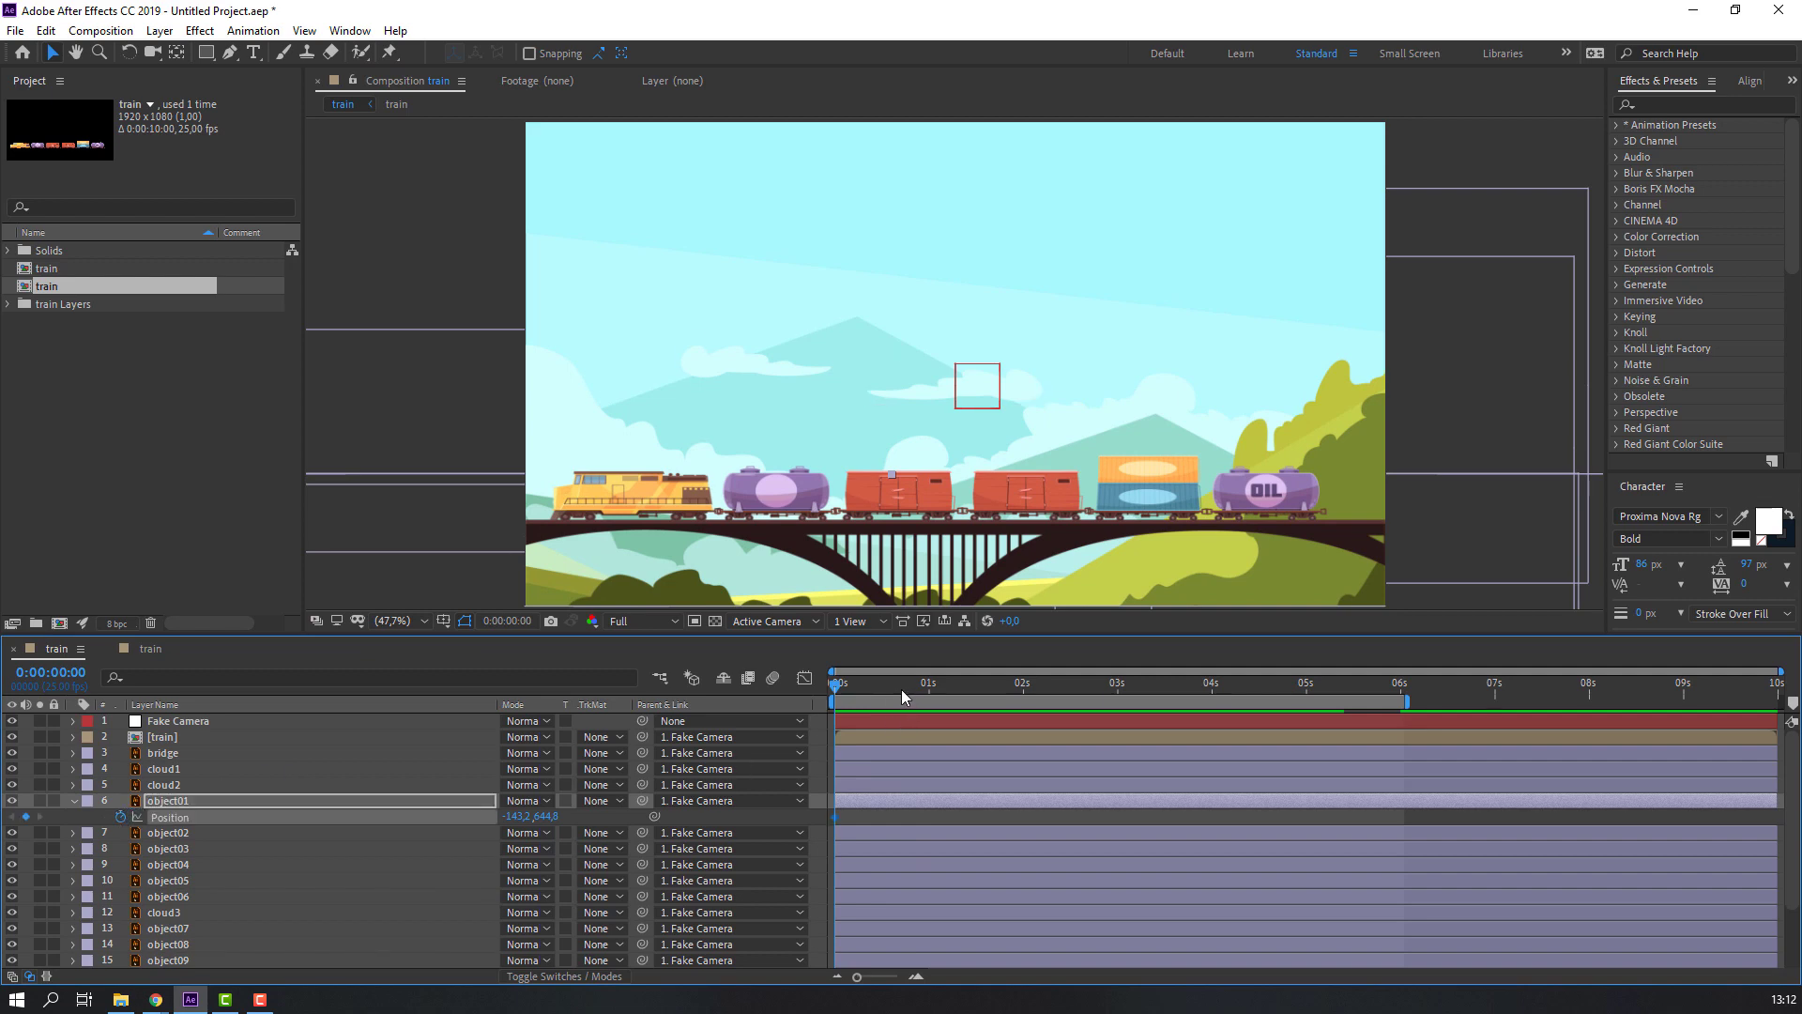
drag(903, 683, 1398, 700)
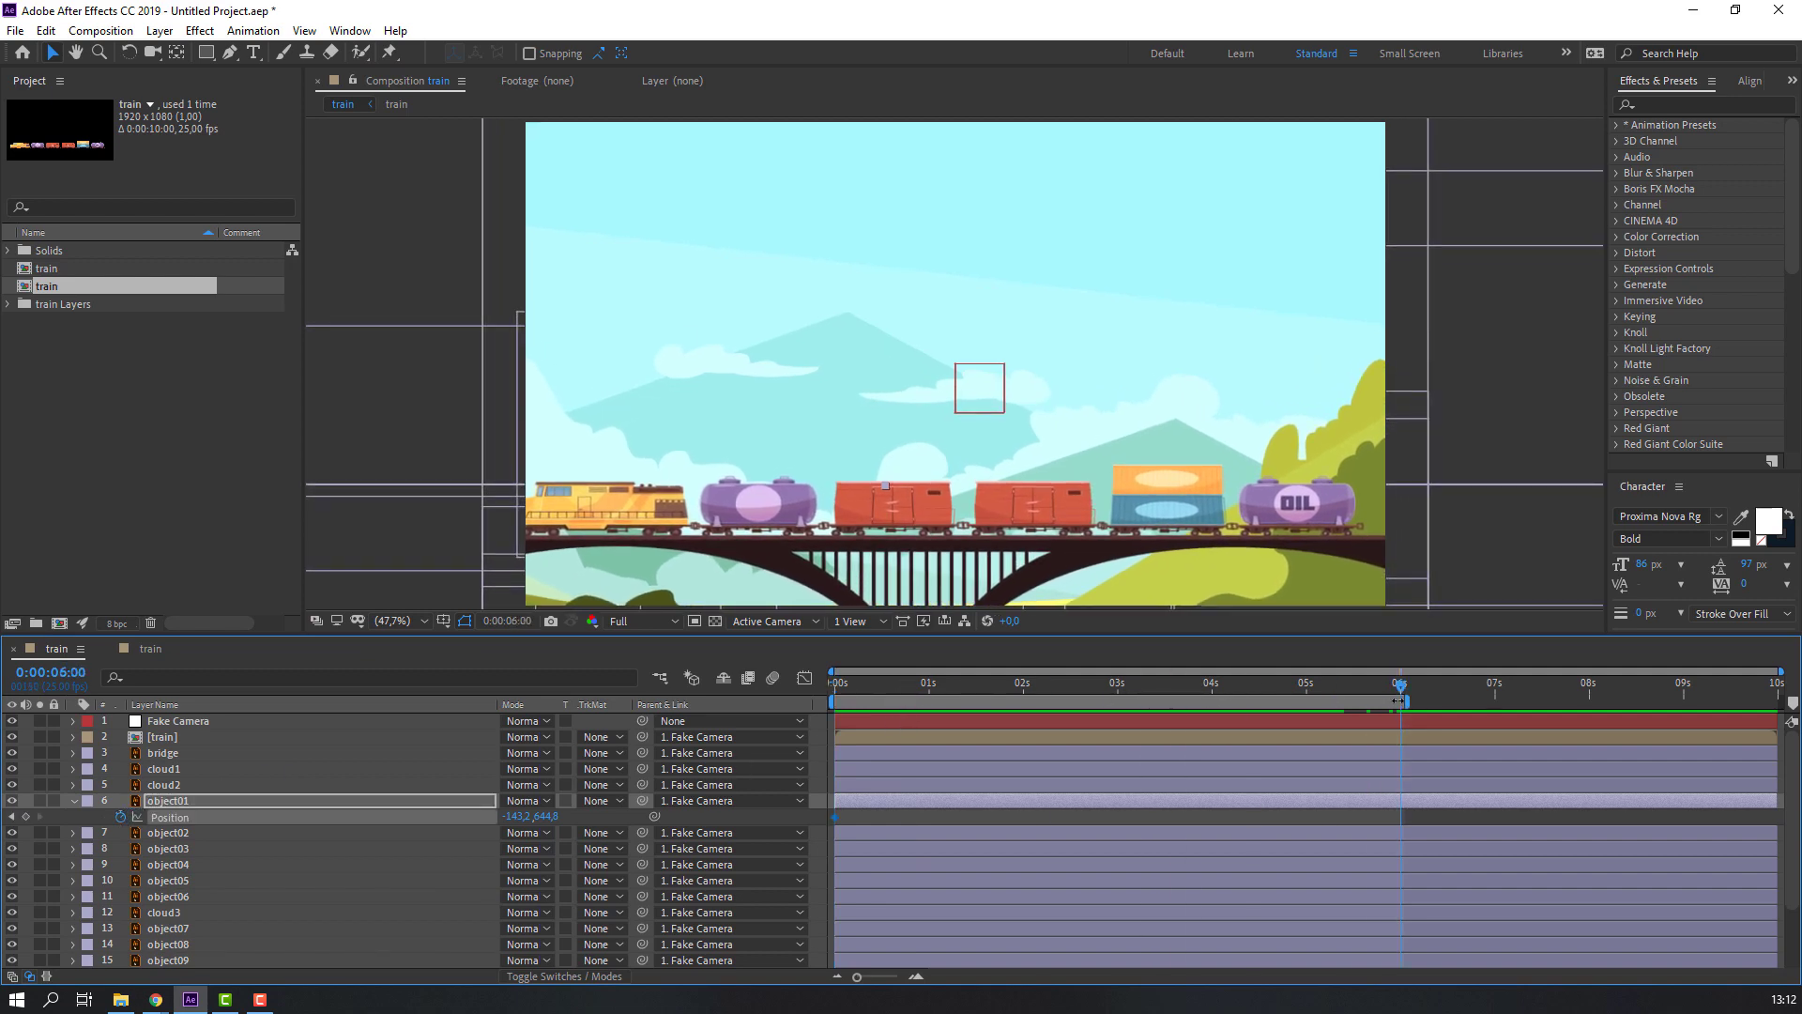
drag(545, 817, 592, 818)
drag(868, 685, 785, 706)
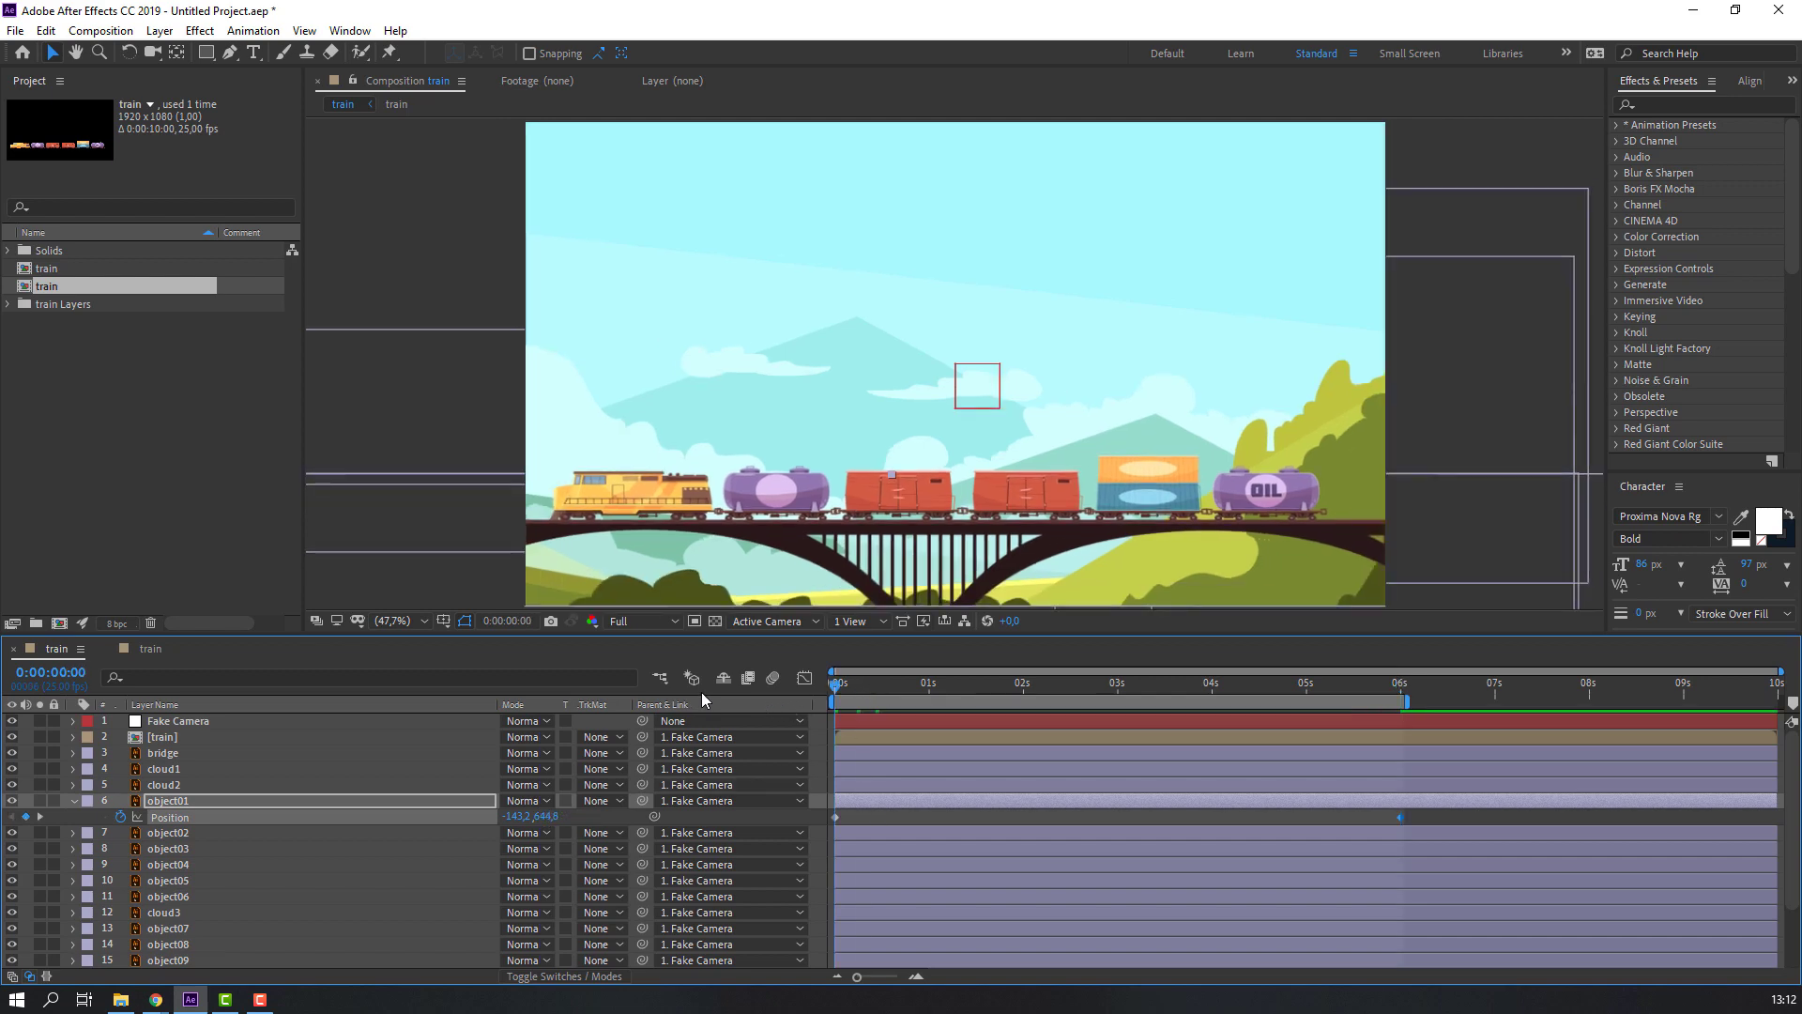
key(space)
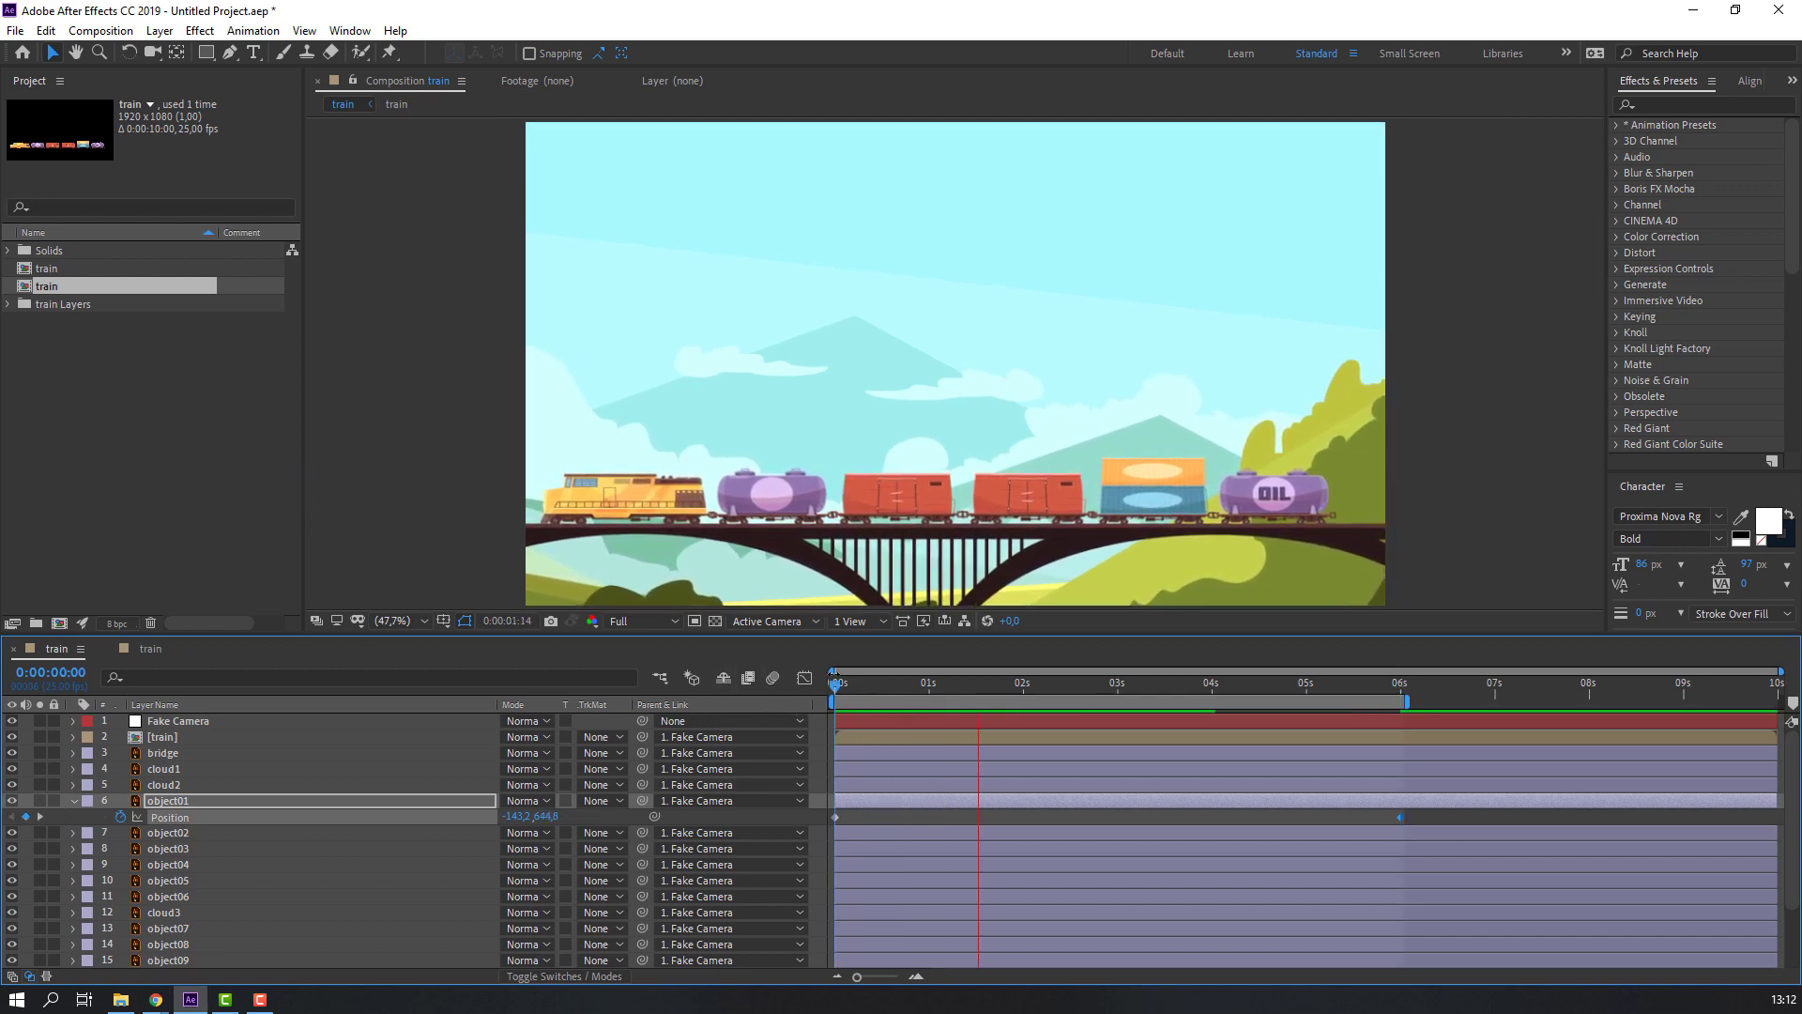
key(space)
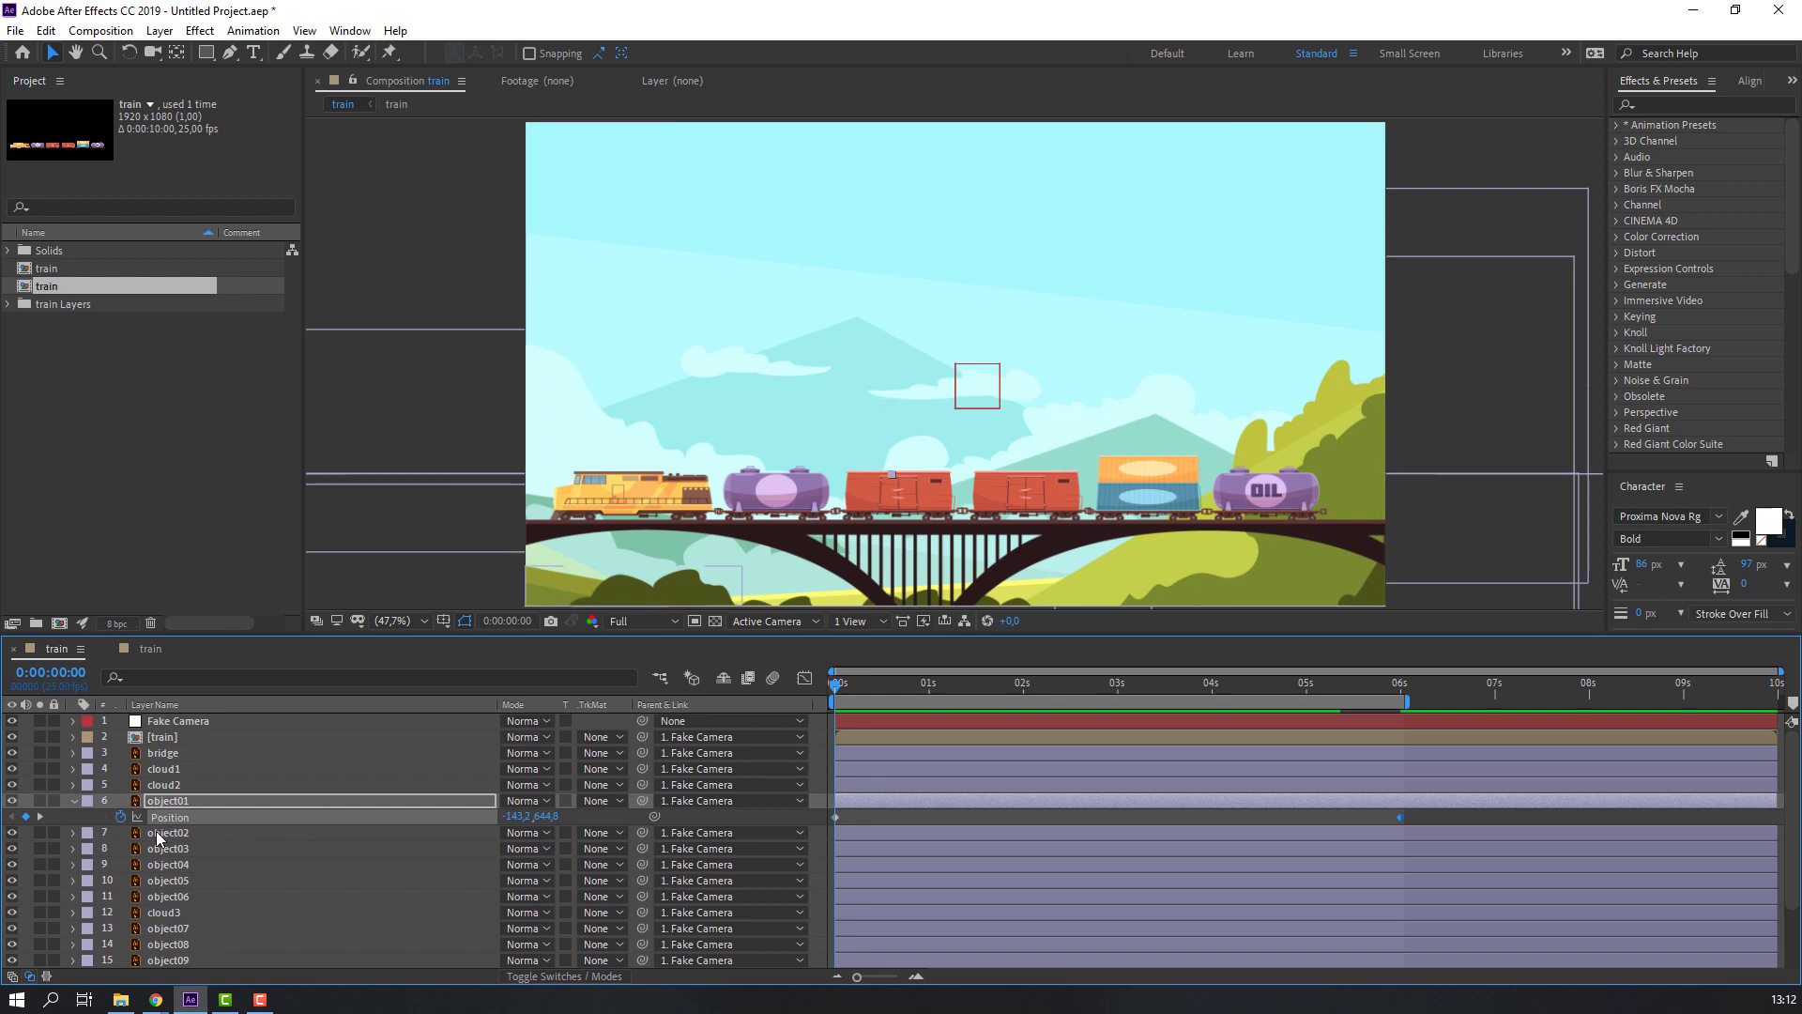
Keyframe object02's Position at 0s and 6s, moving it further left, and preview
click(157, 834)
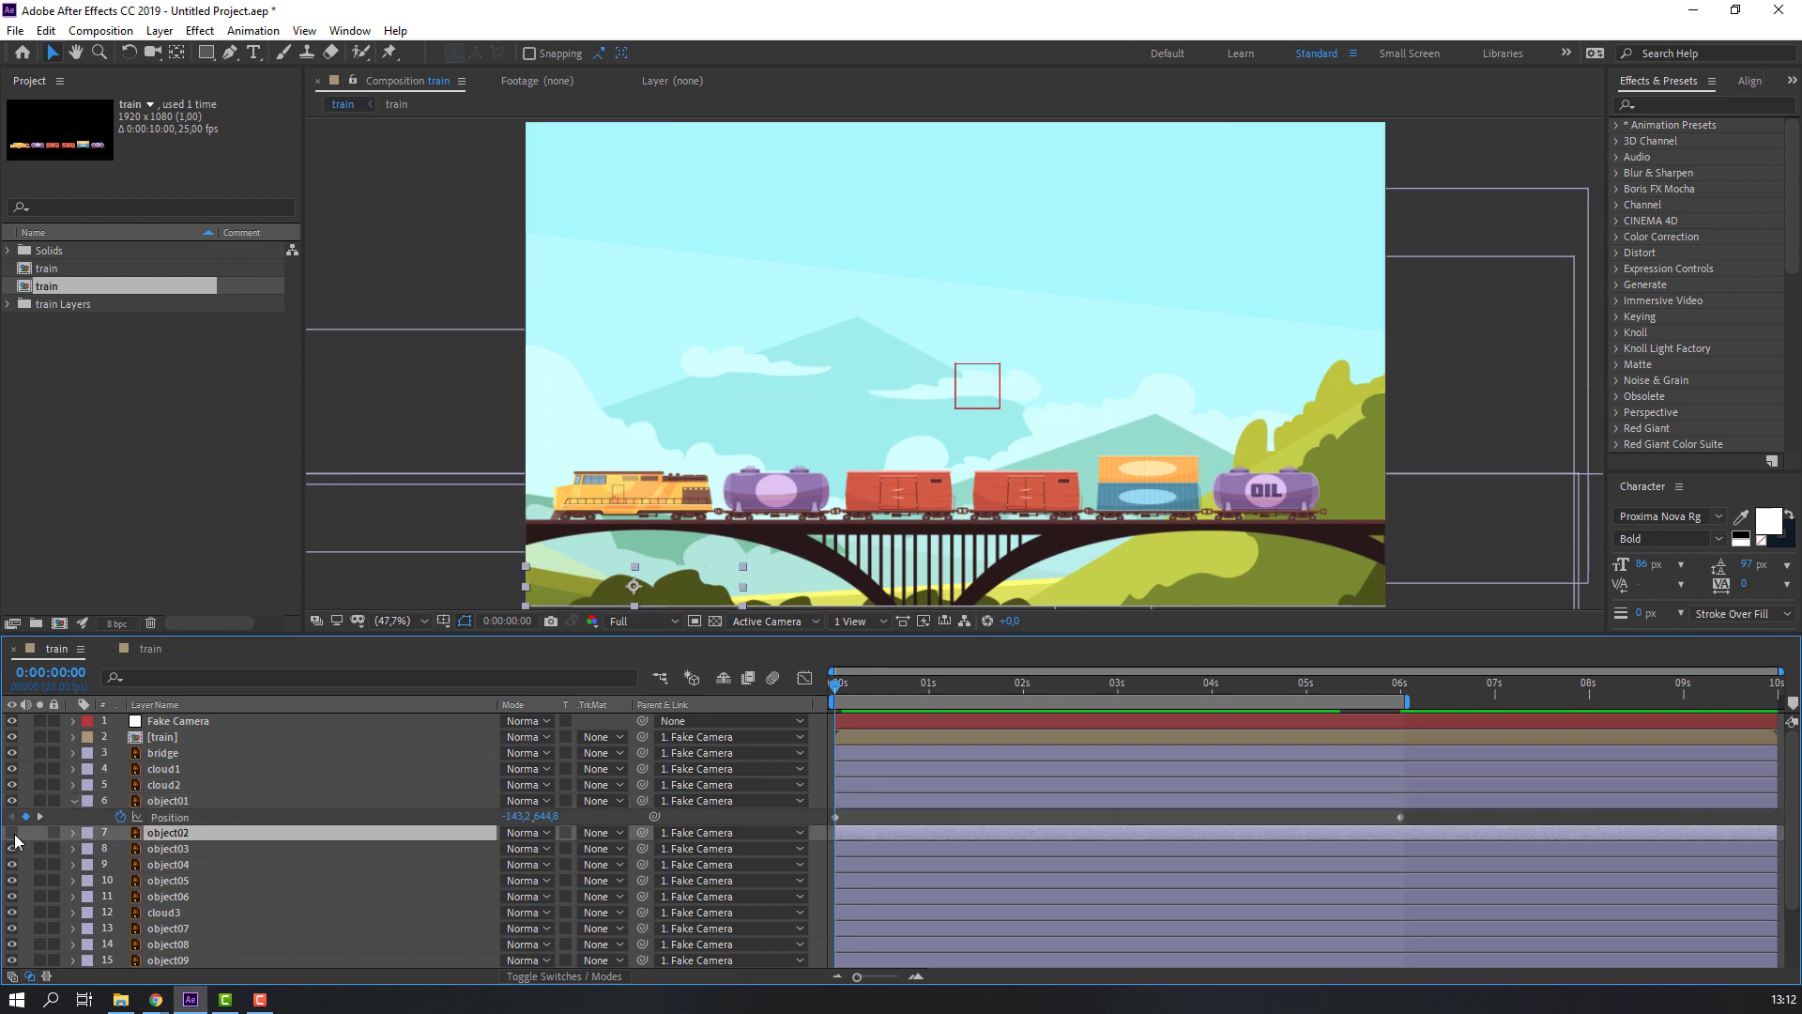
click(13, 833)
key(p)
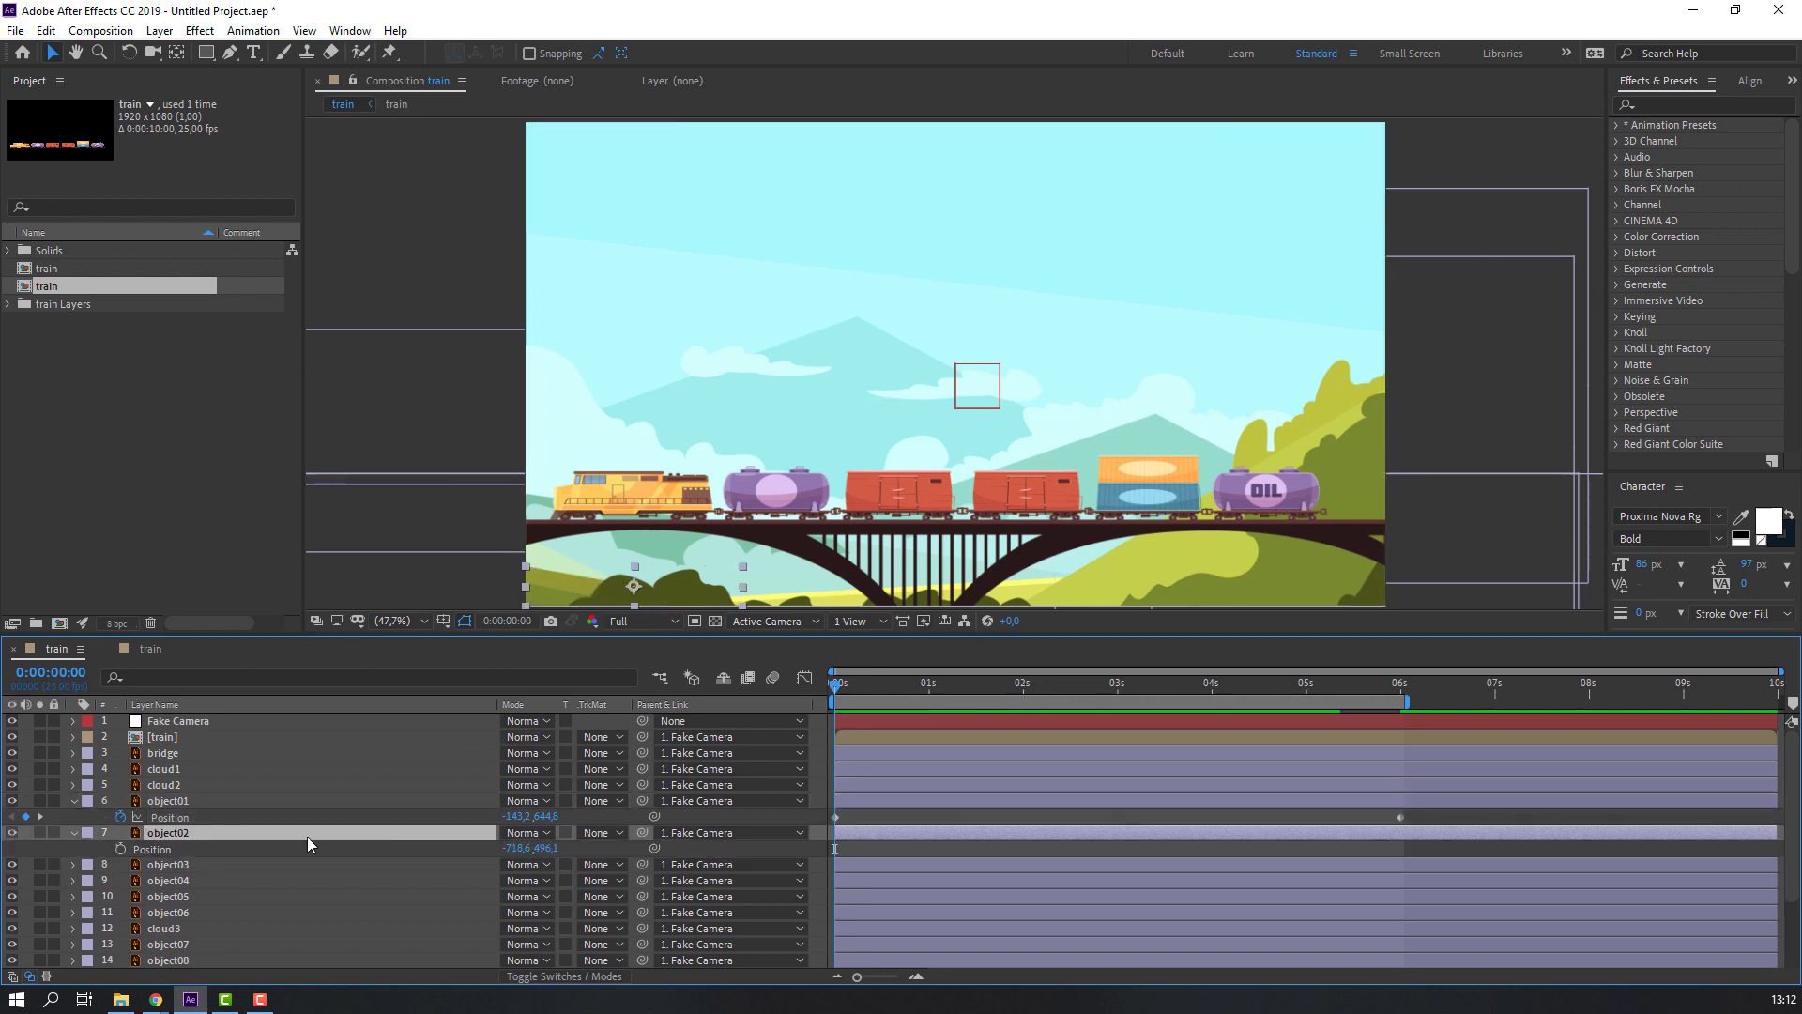
click(120, 849)
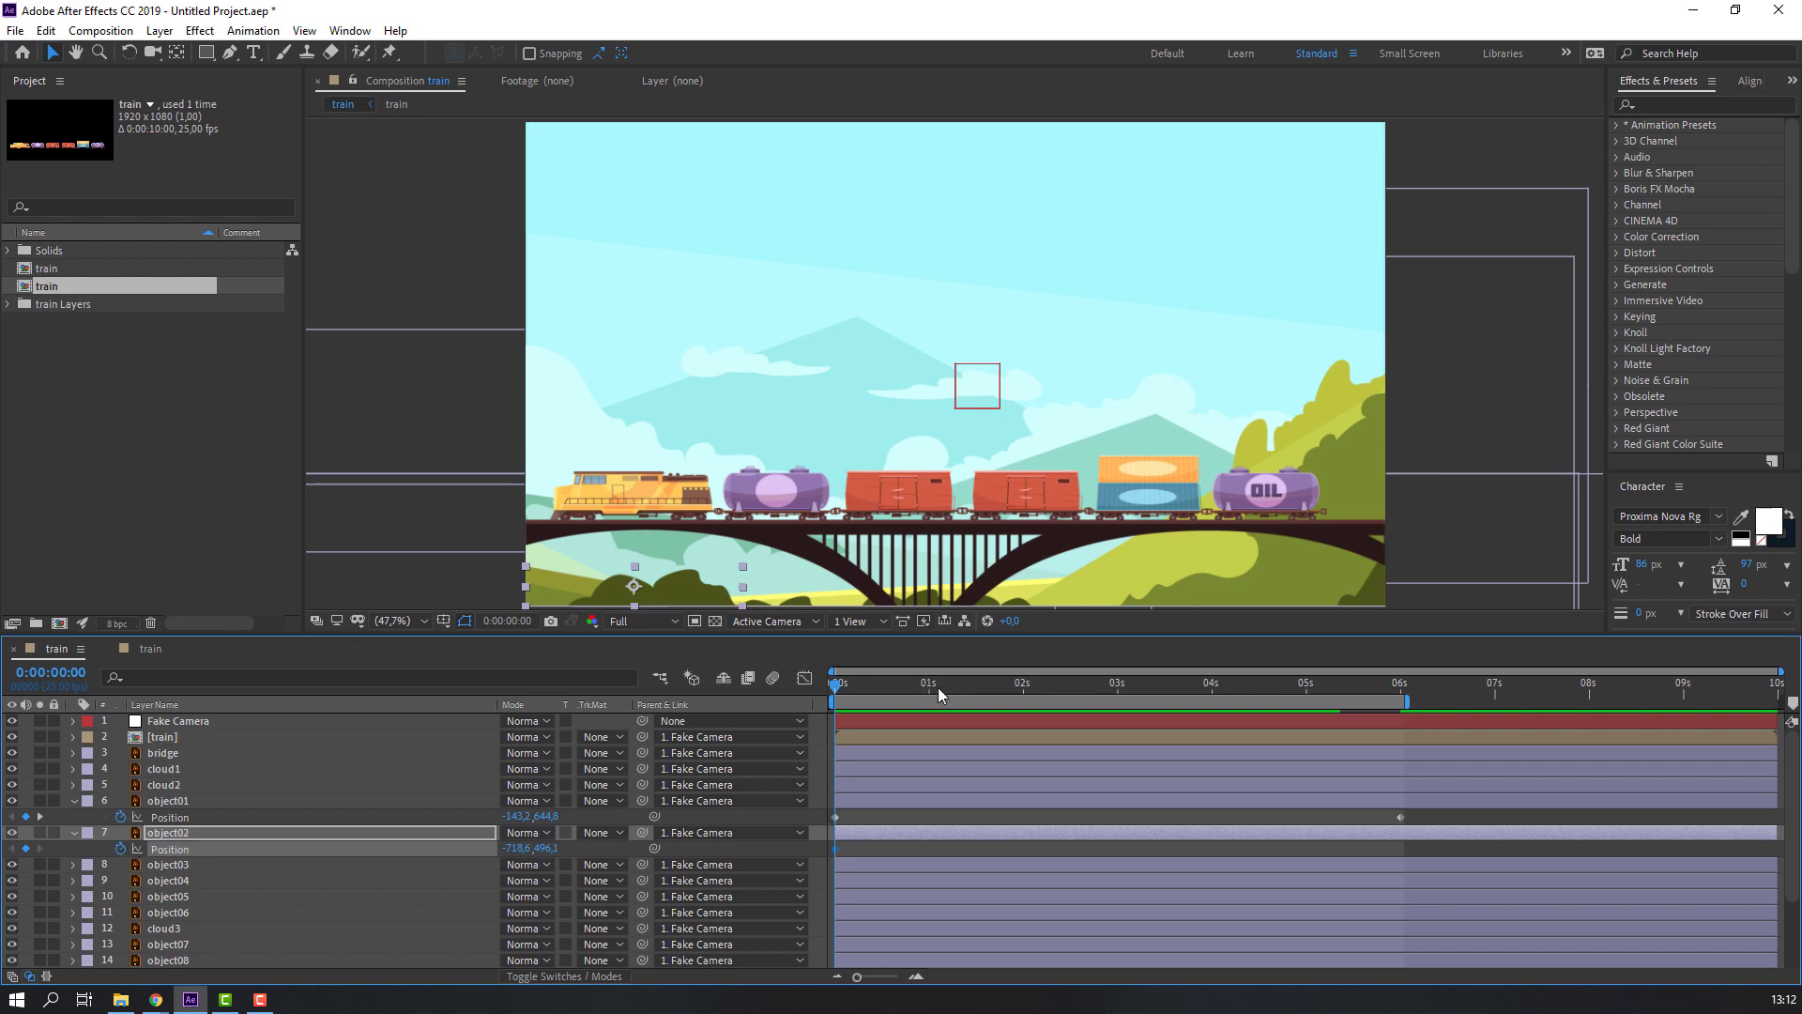
drag(942, 695, 1398, 689)
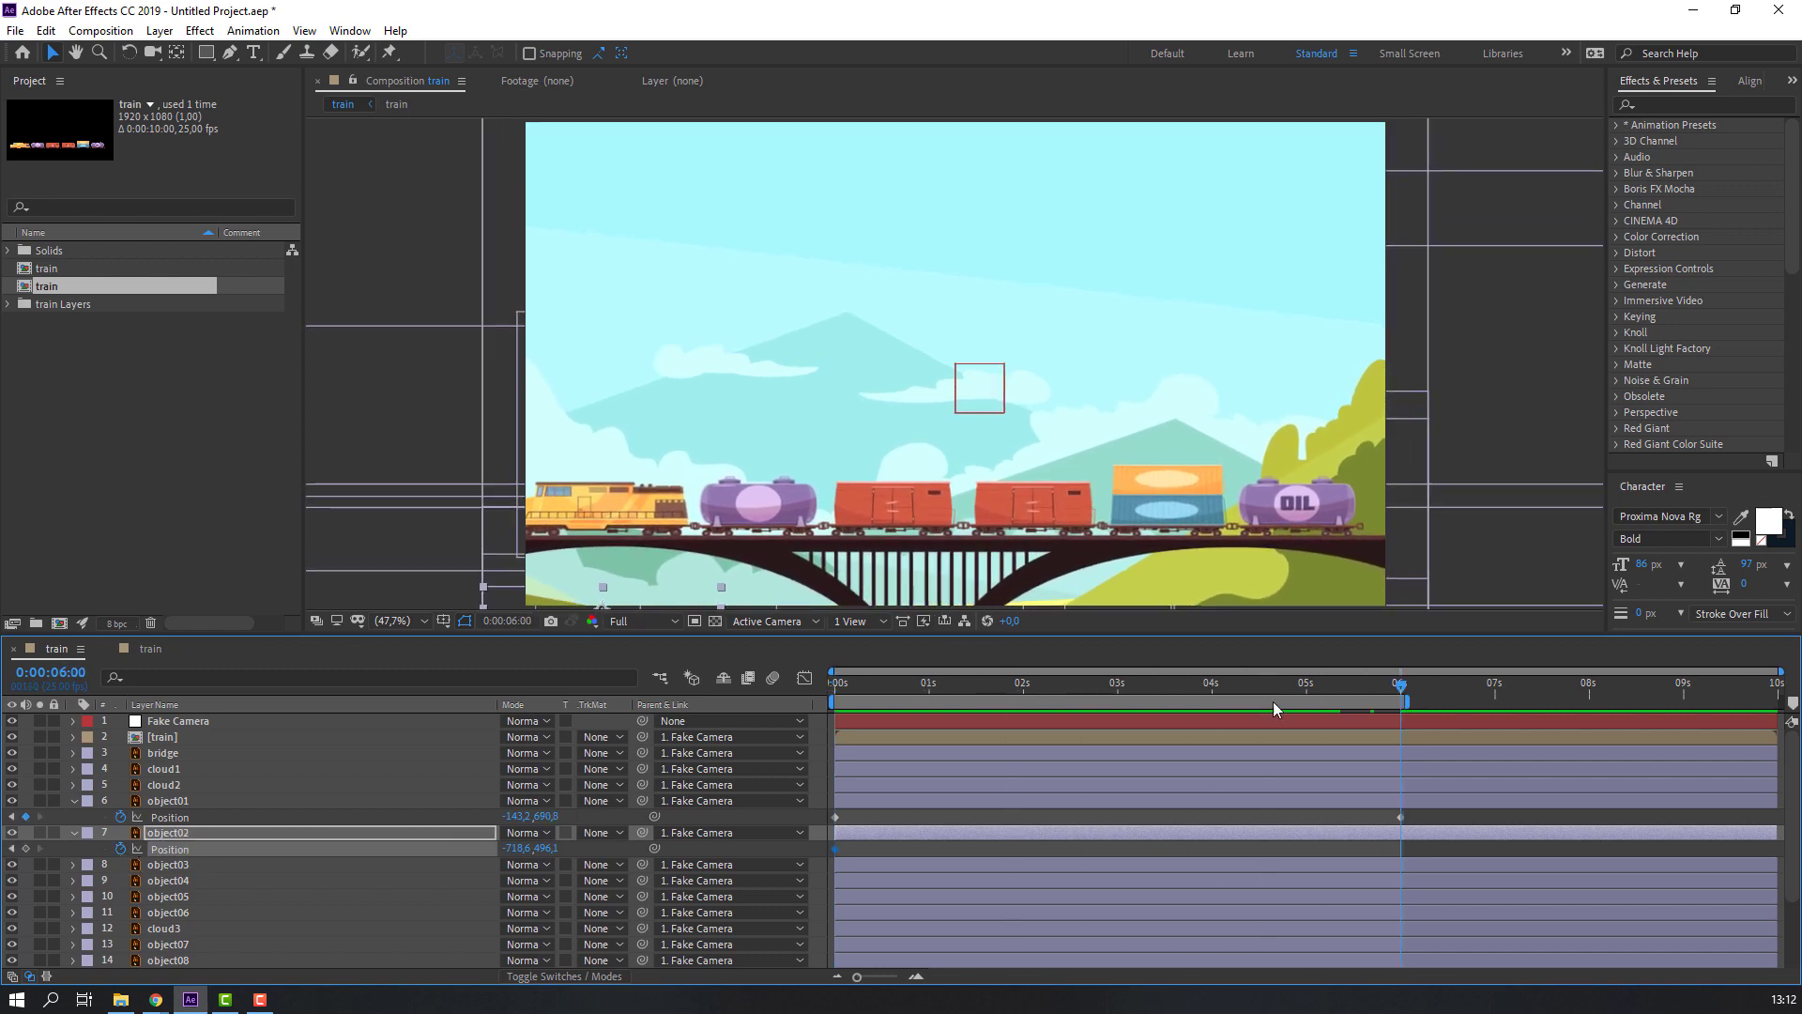
drag(524, 850, 505, 848)
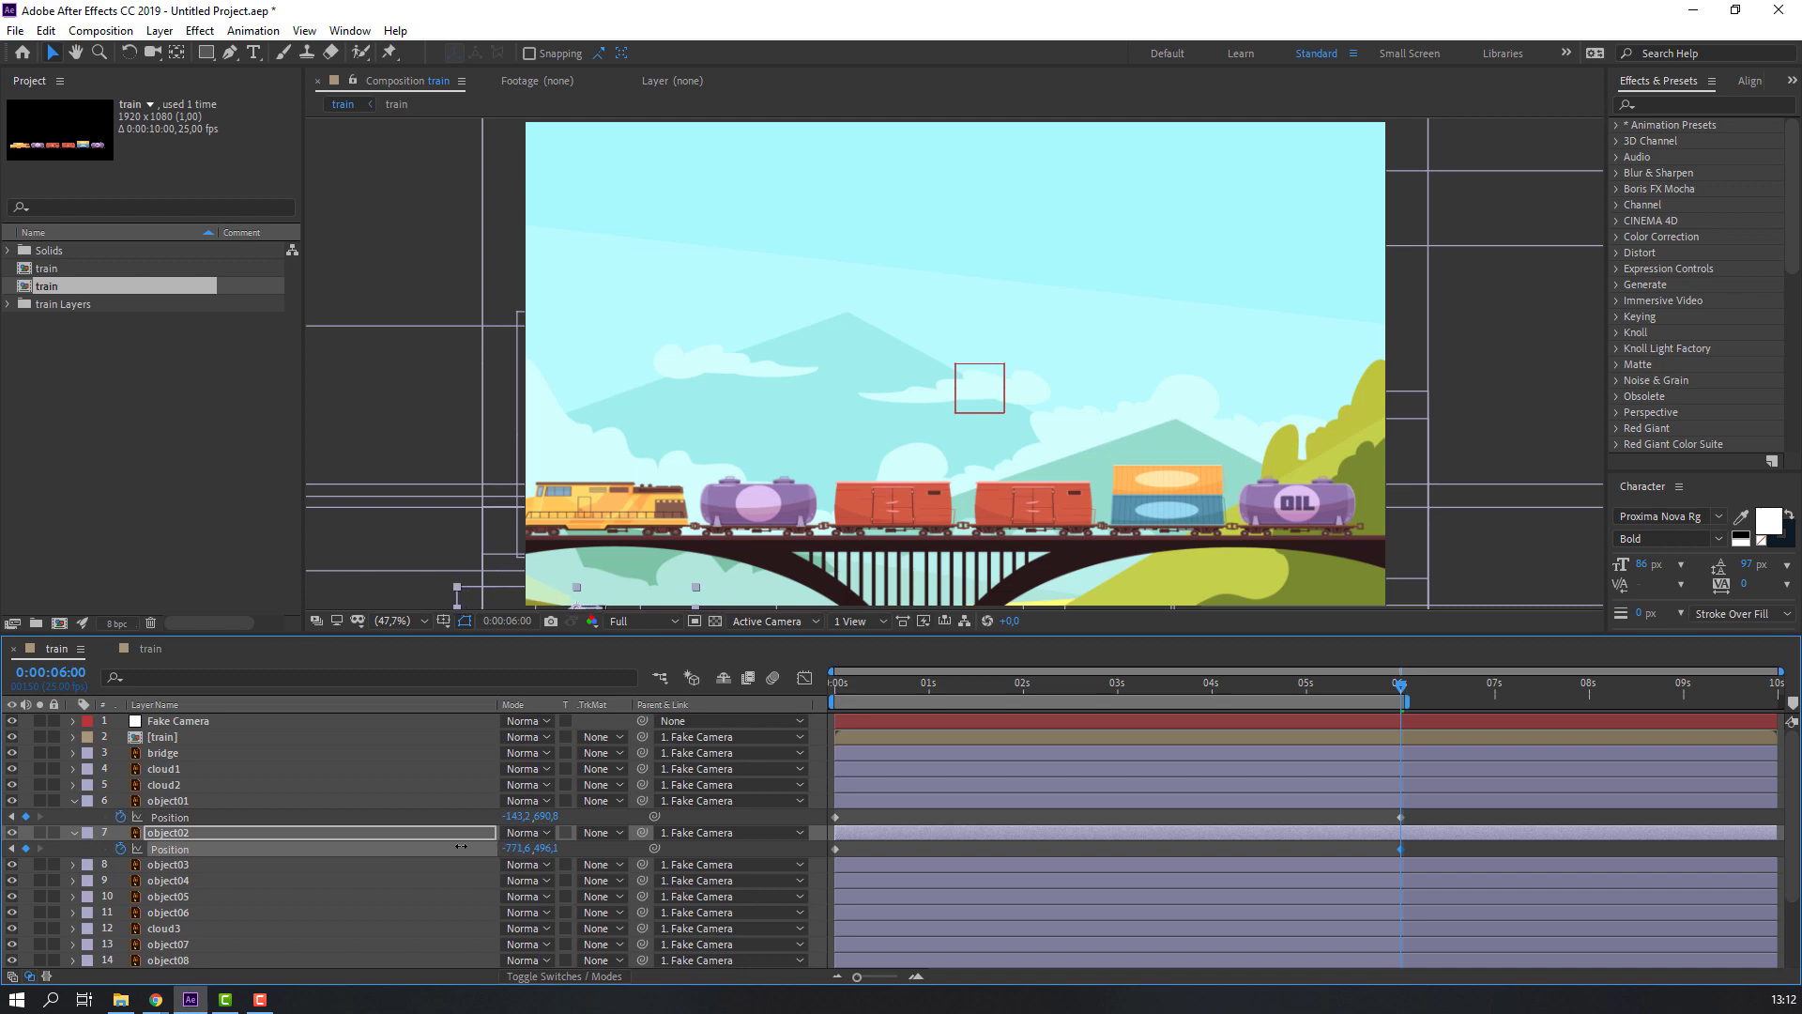
key(space)
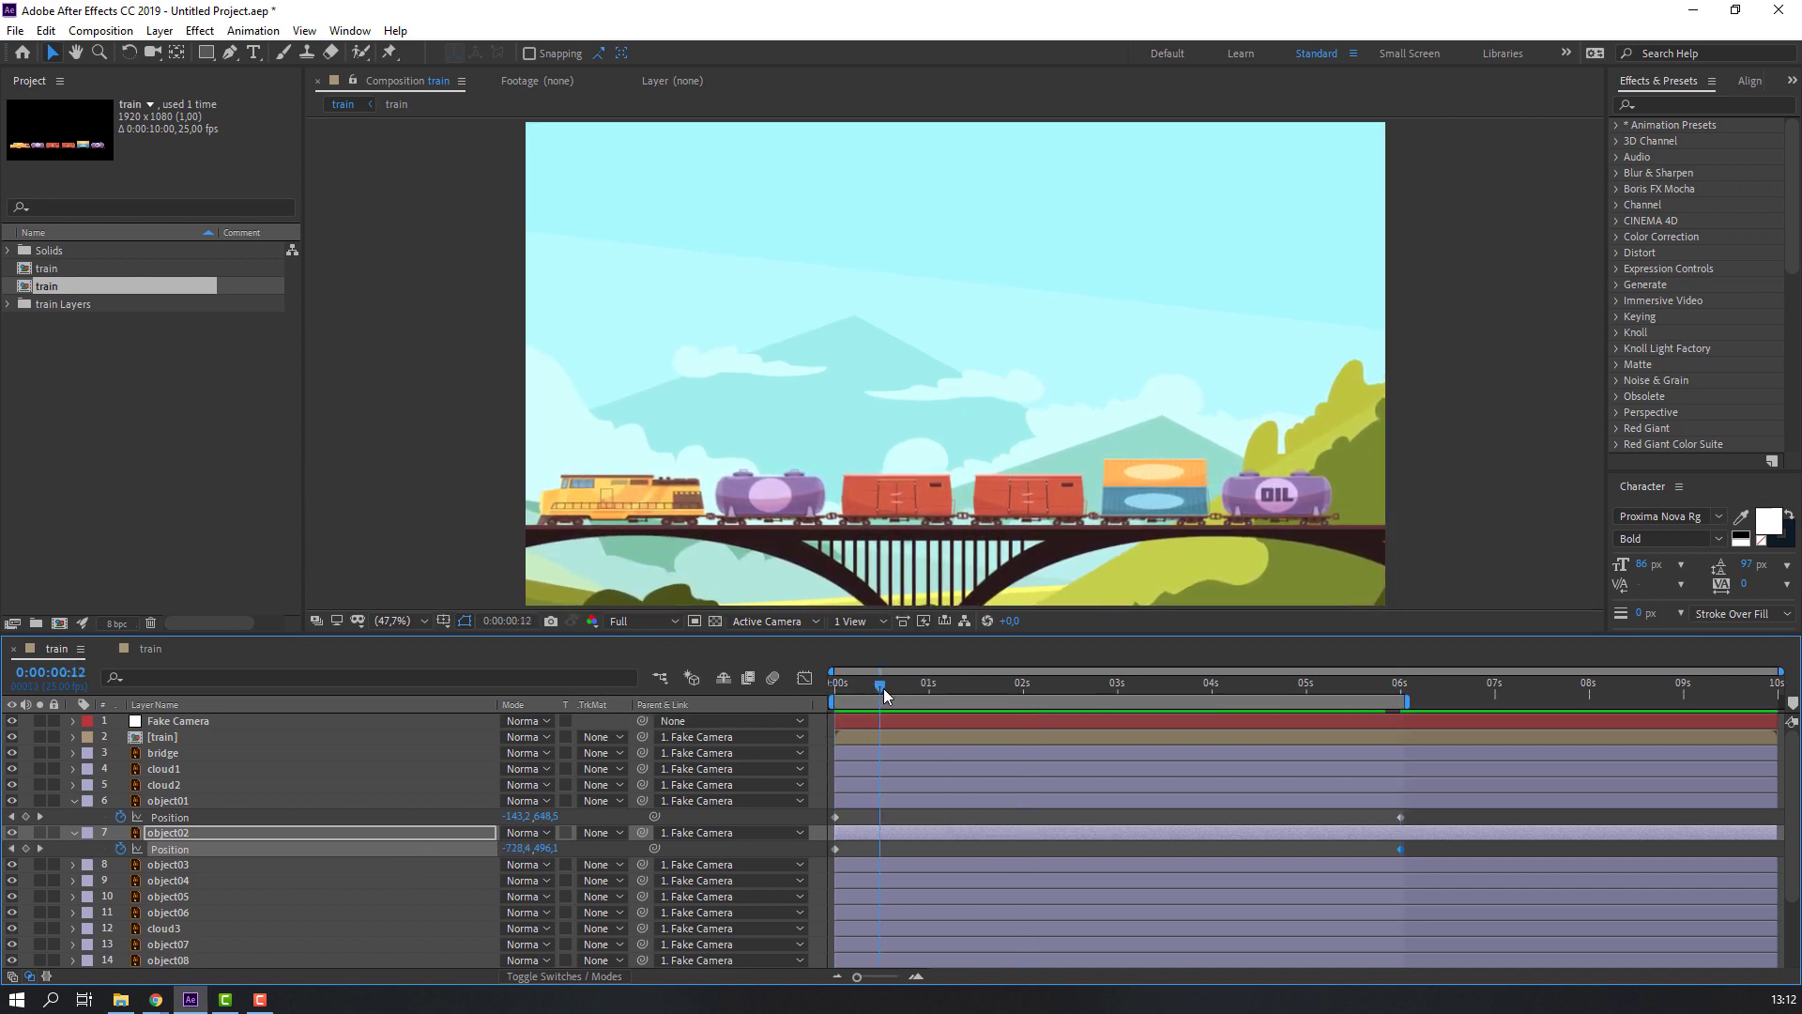
key(space)
click(167, 869)
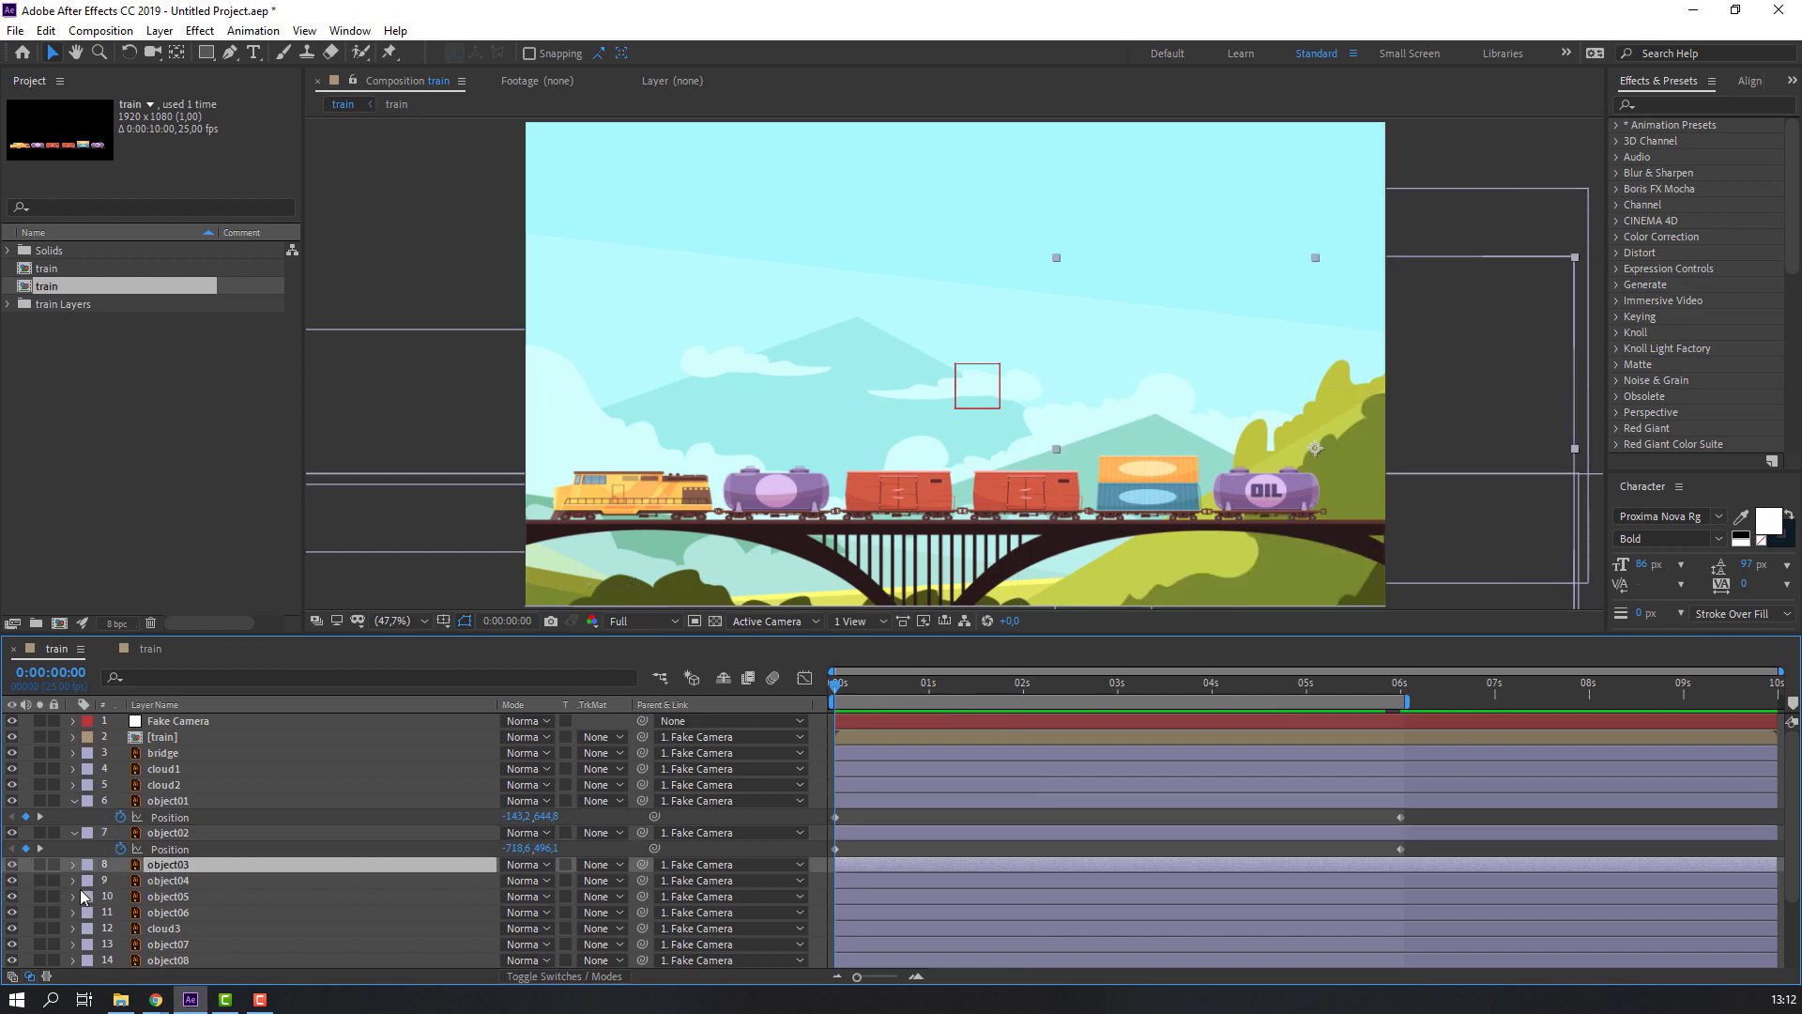
Keyframe object03's Position at 0s and 6s, drifting it rightward
key(p)
click(120, 881)
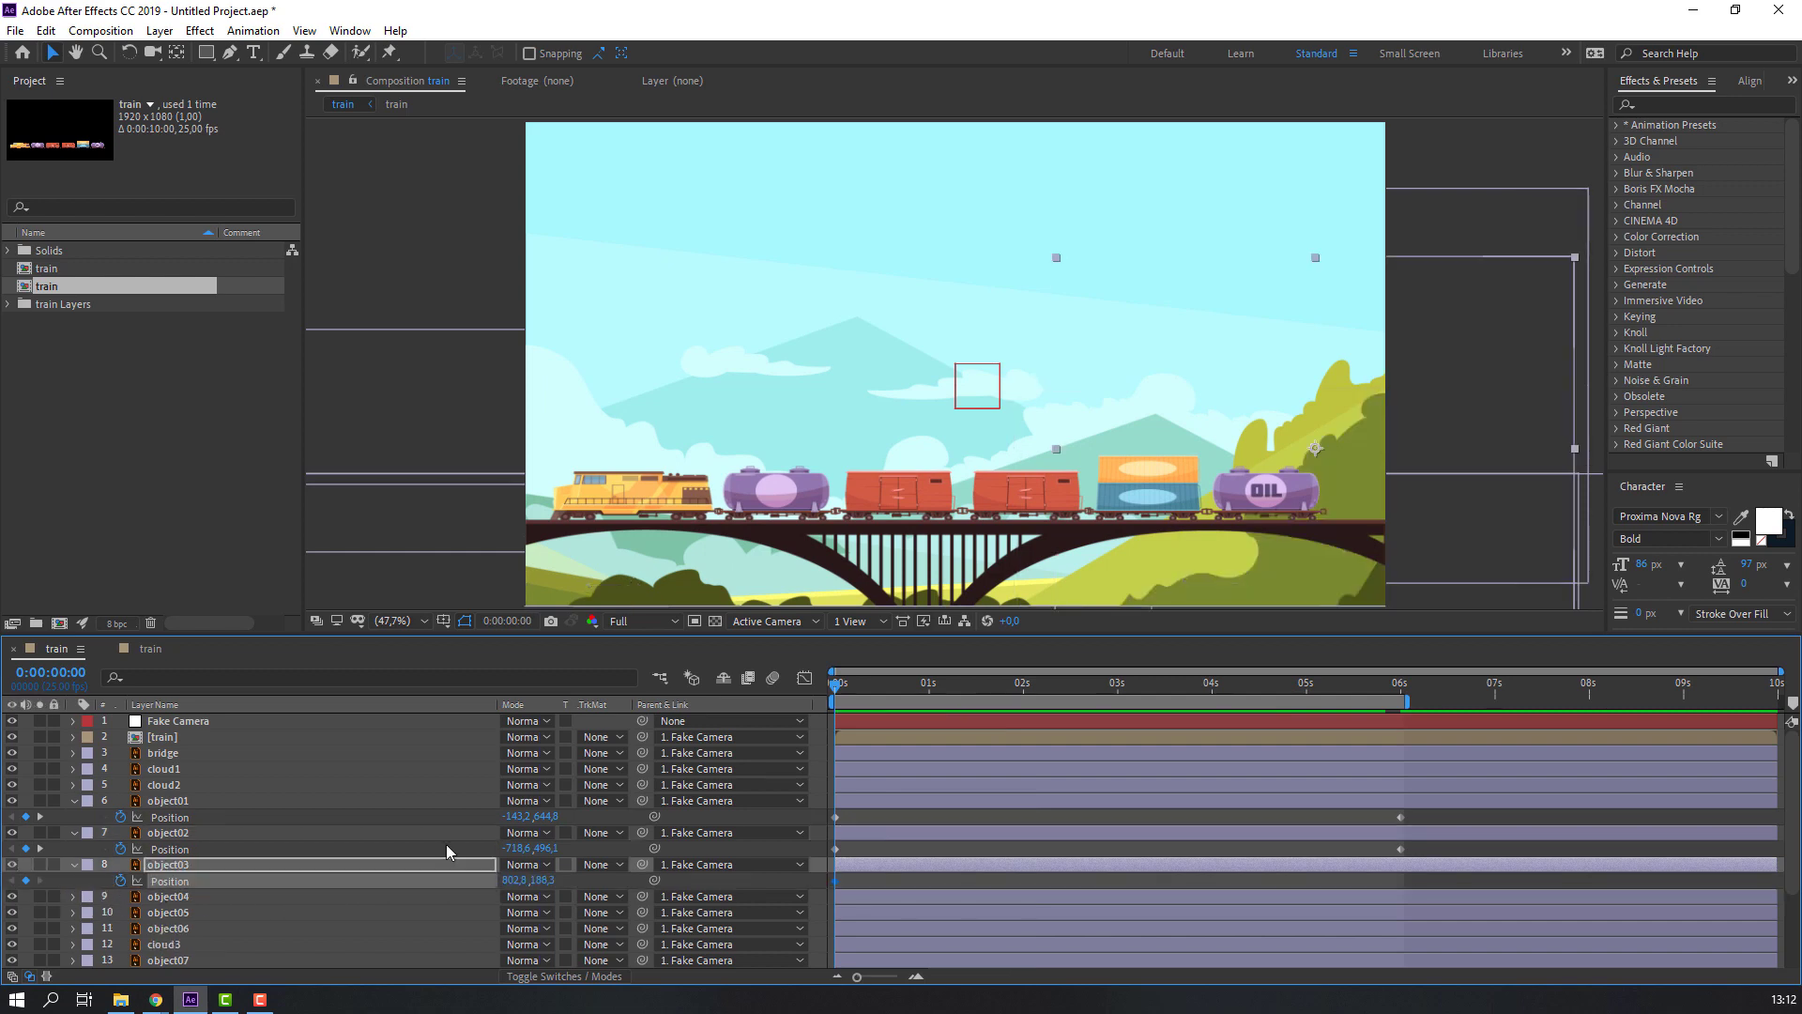
drag(854, 689, 1401, 706)
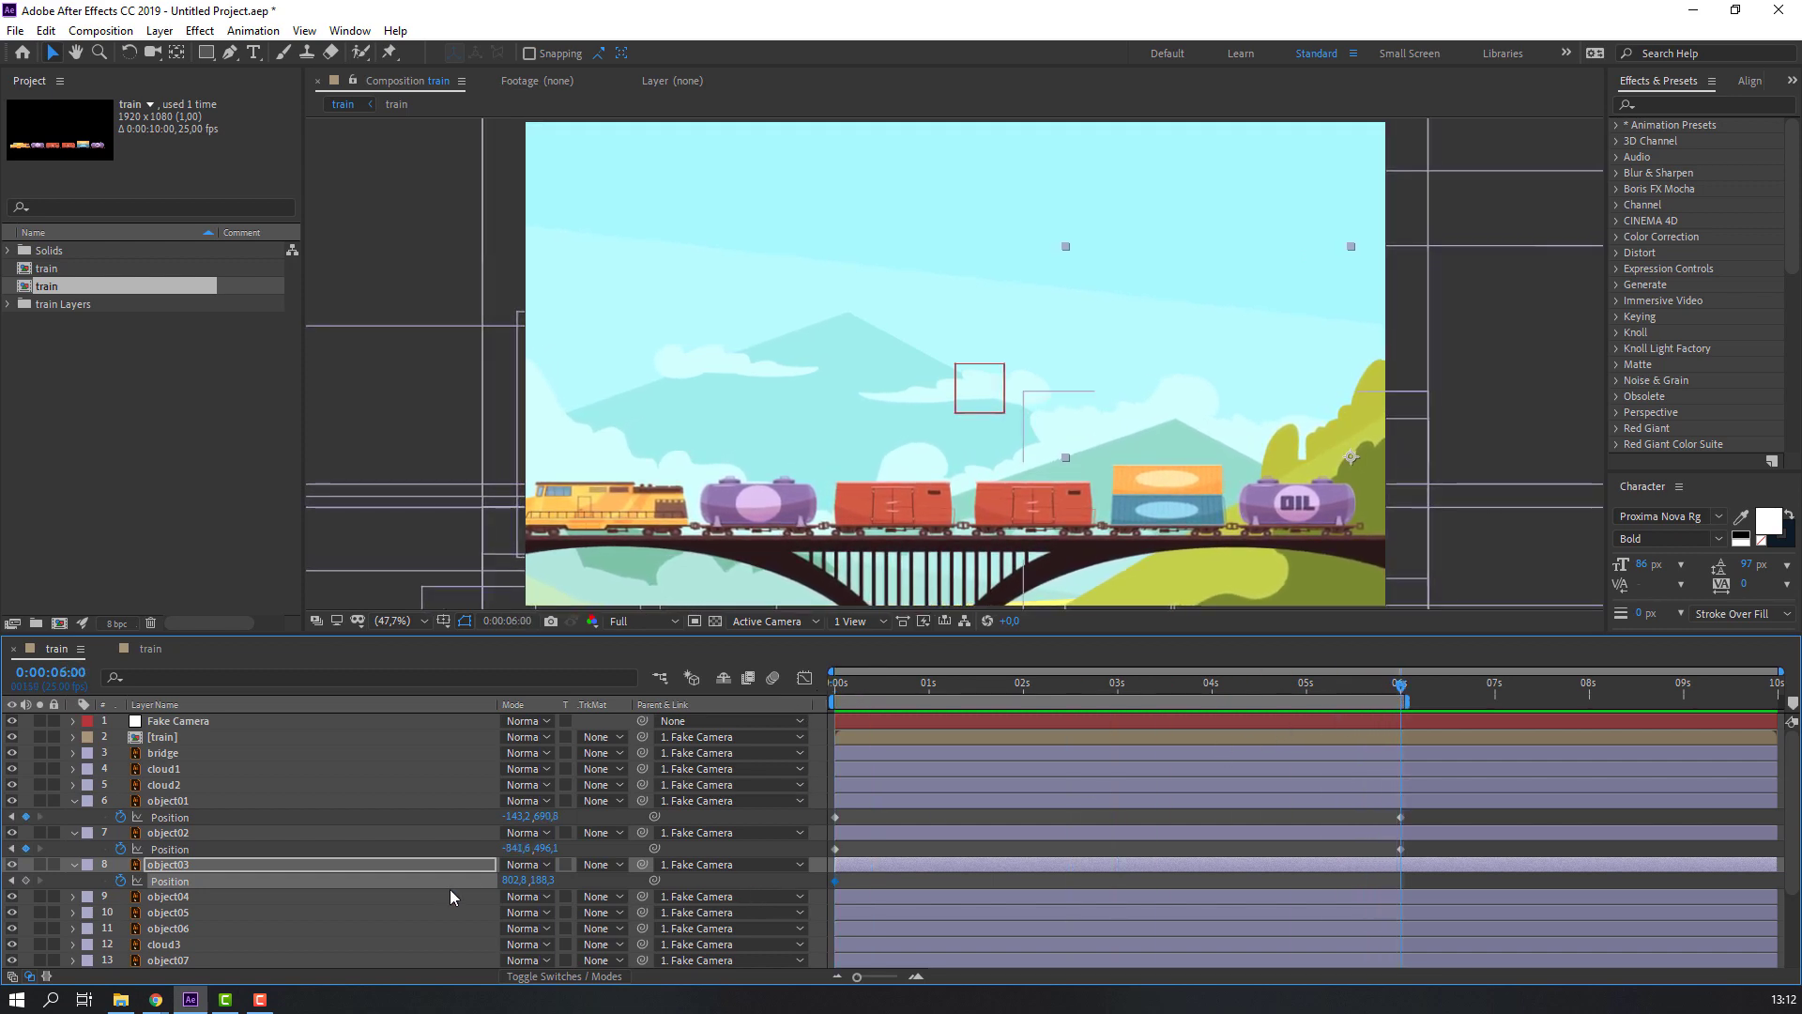
drag(517, 889, 605, 882)
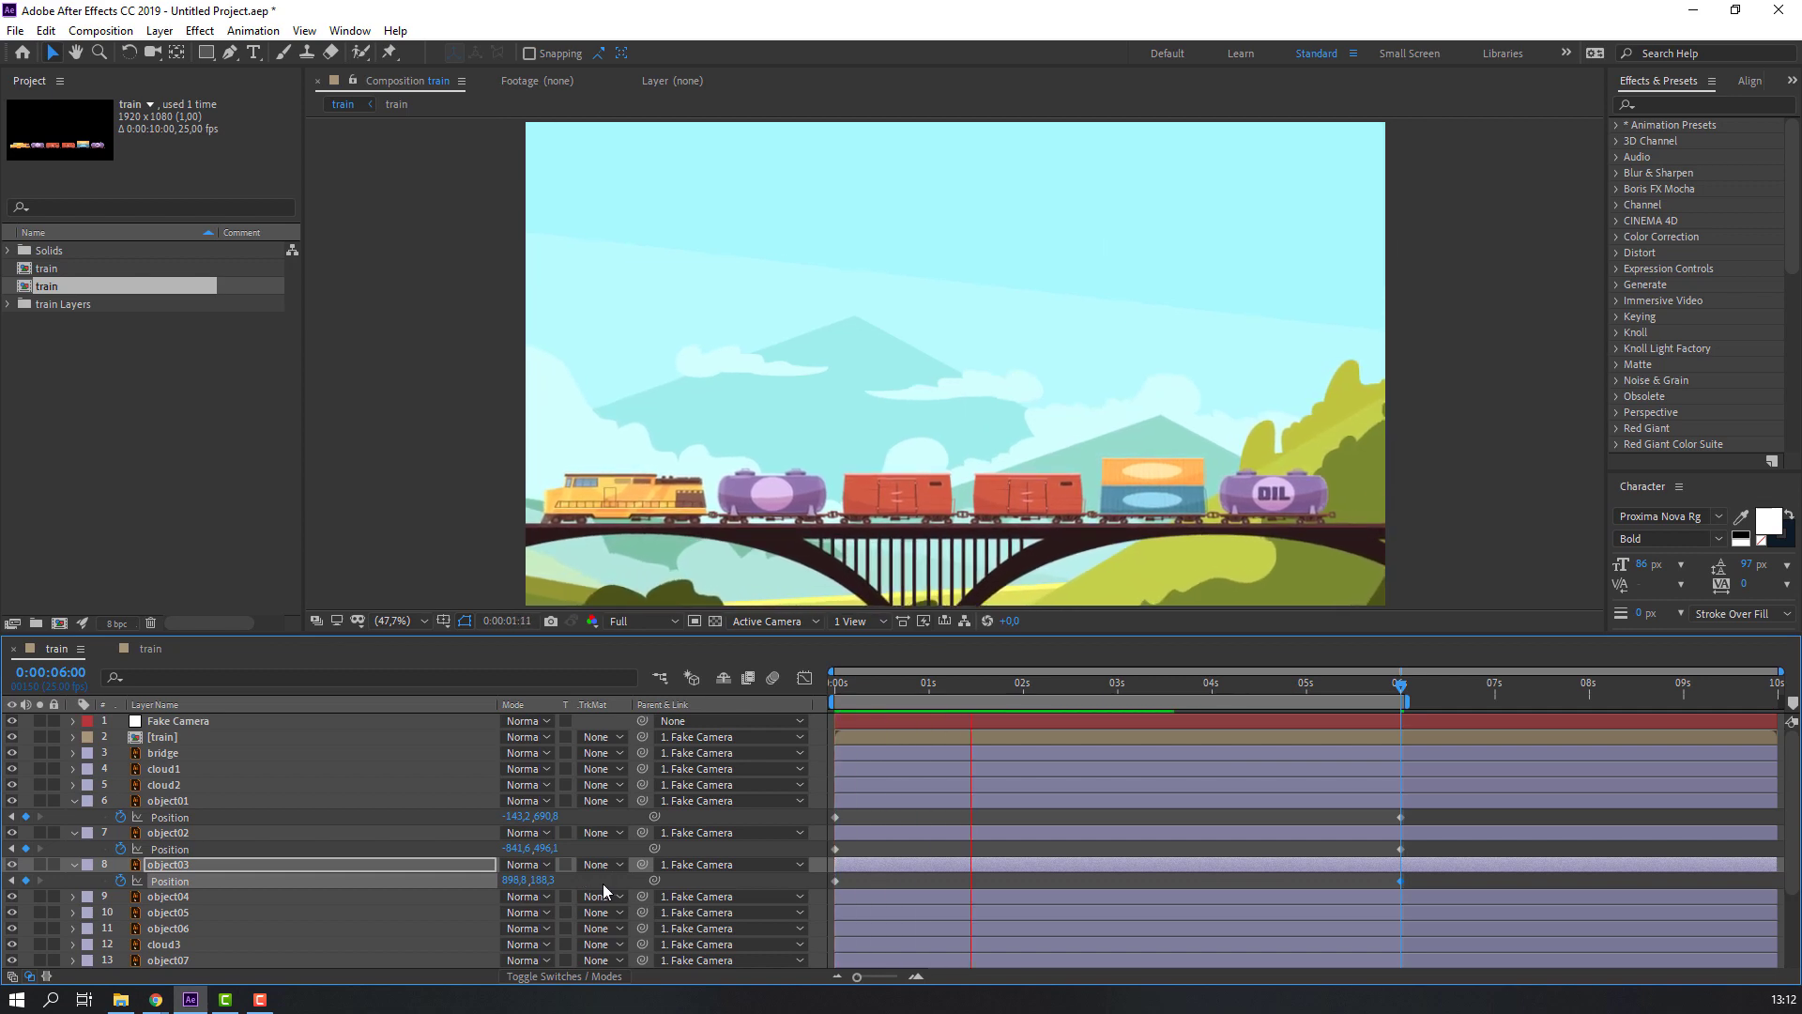
key(space)
key(space)
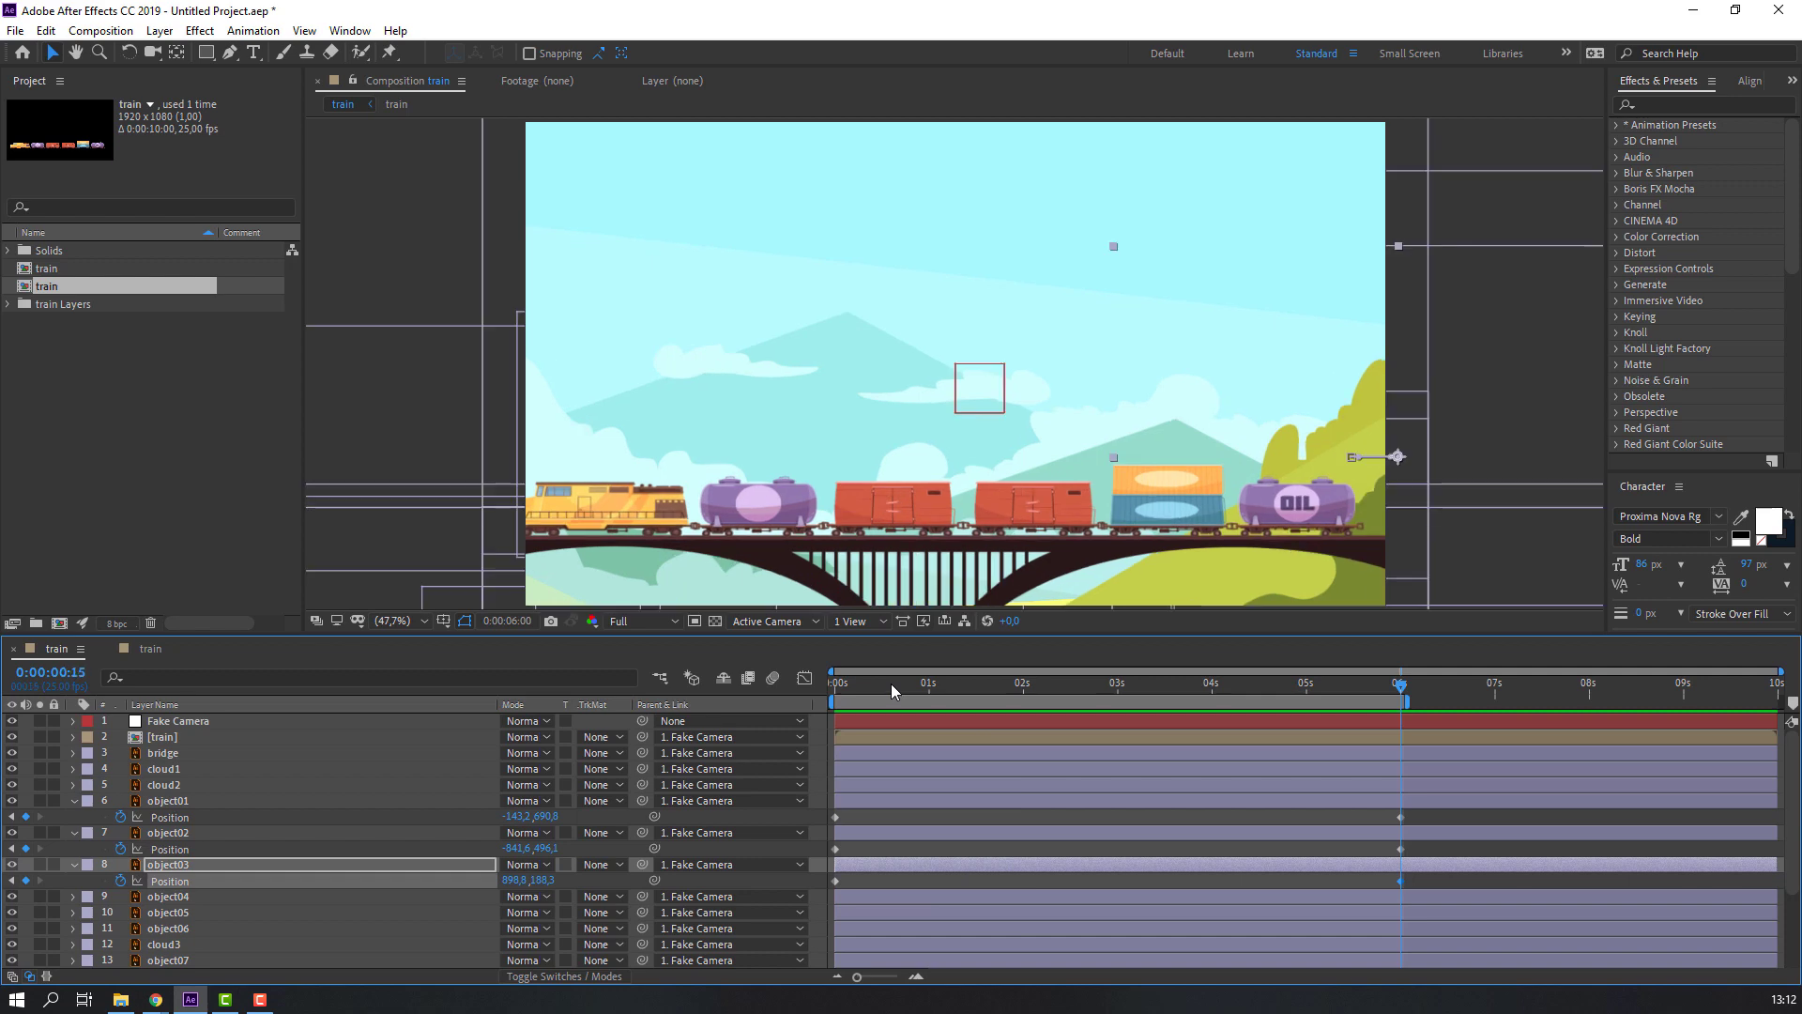
drag(891, 683, 380, 853)
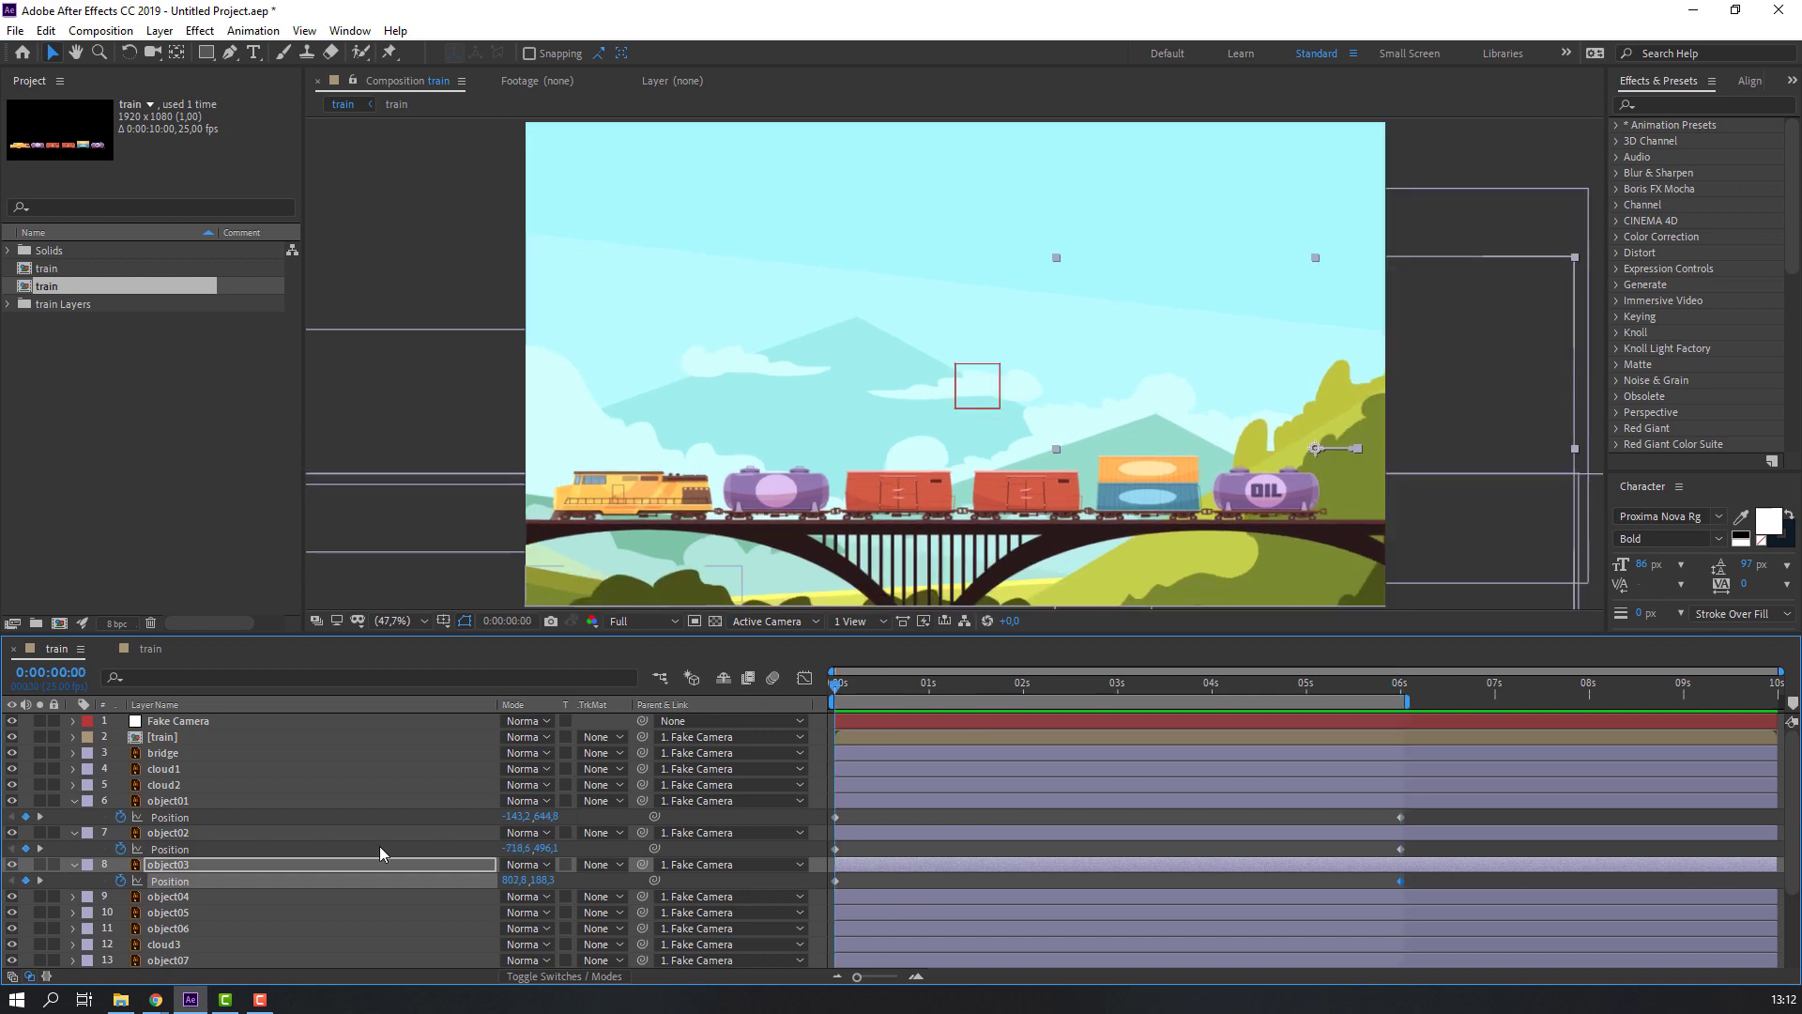
Keyframe object04's Position at 0s and 6s, drifting it right, and preview
click(179, 899)
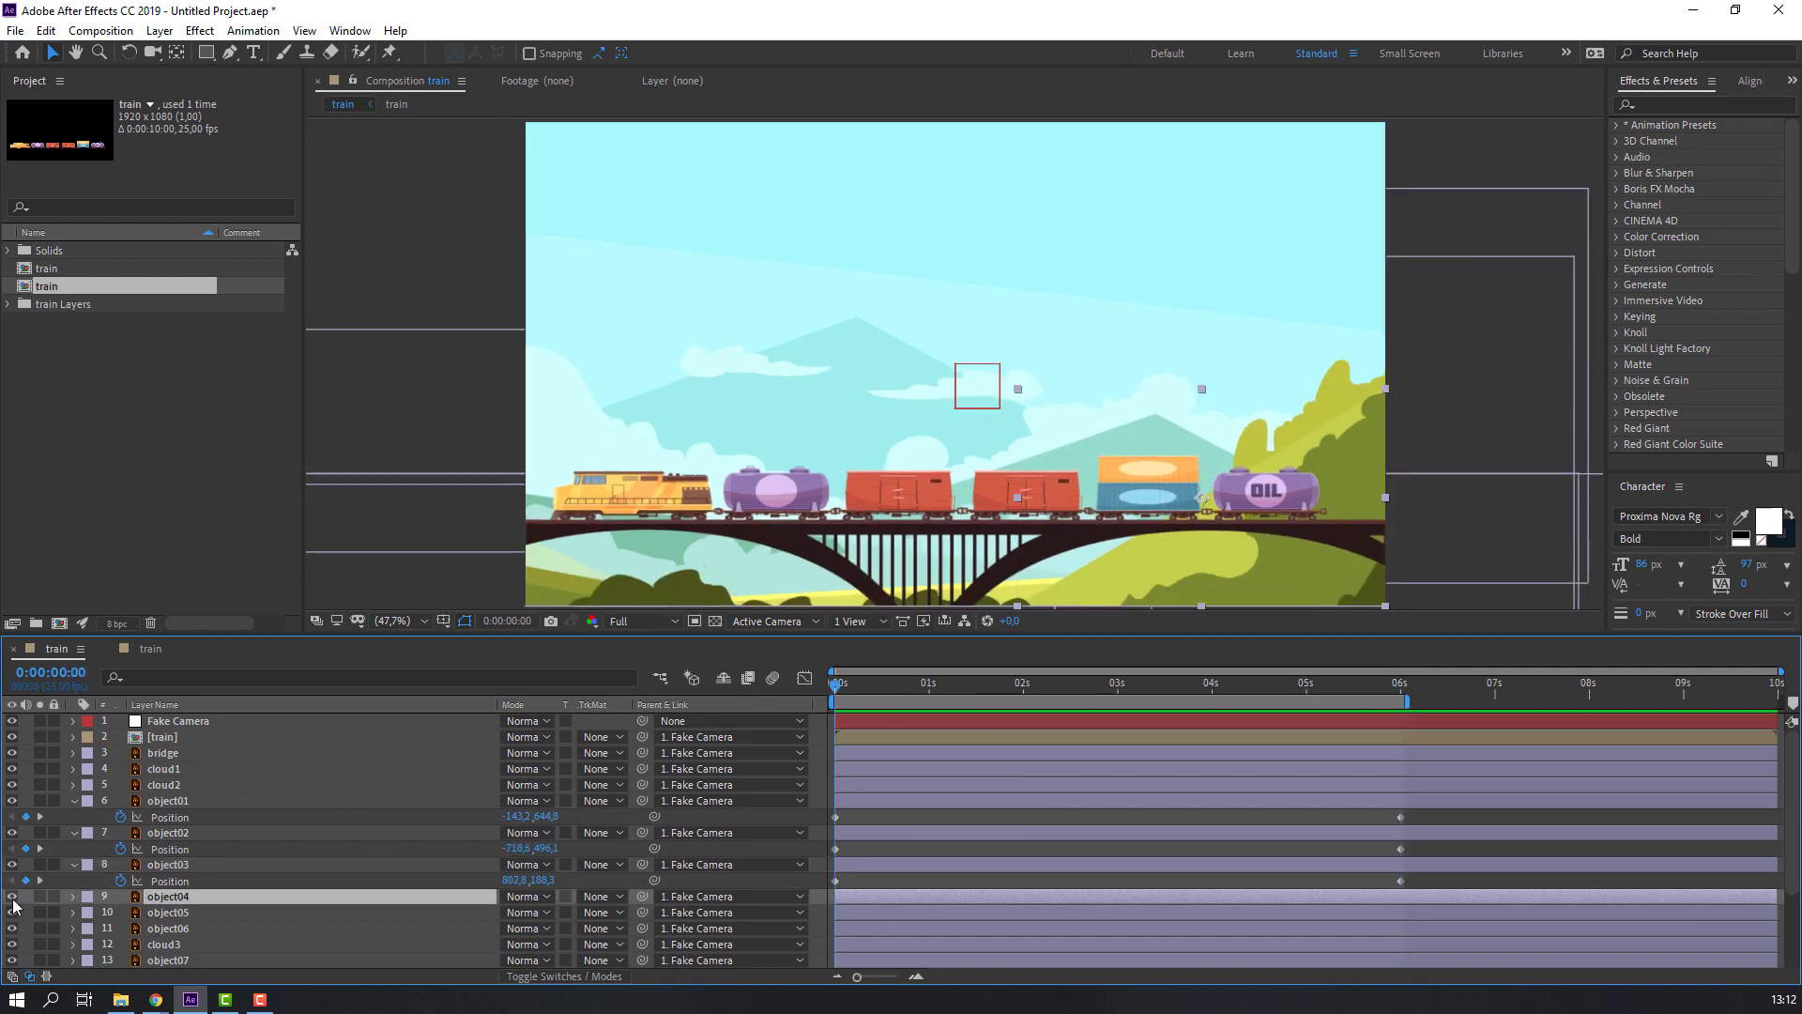
key(p)
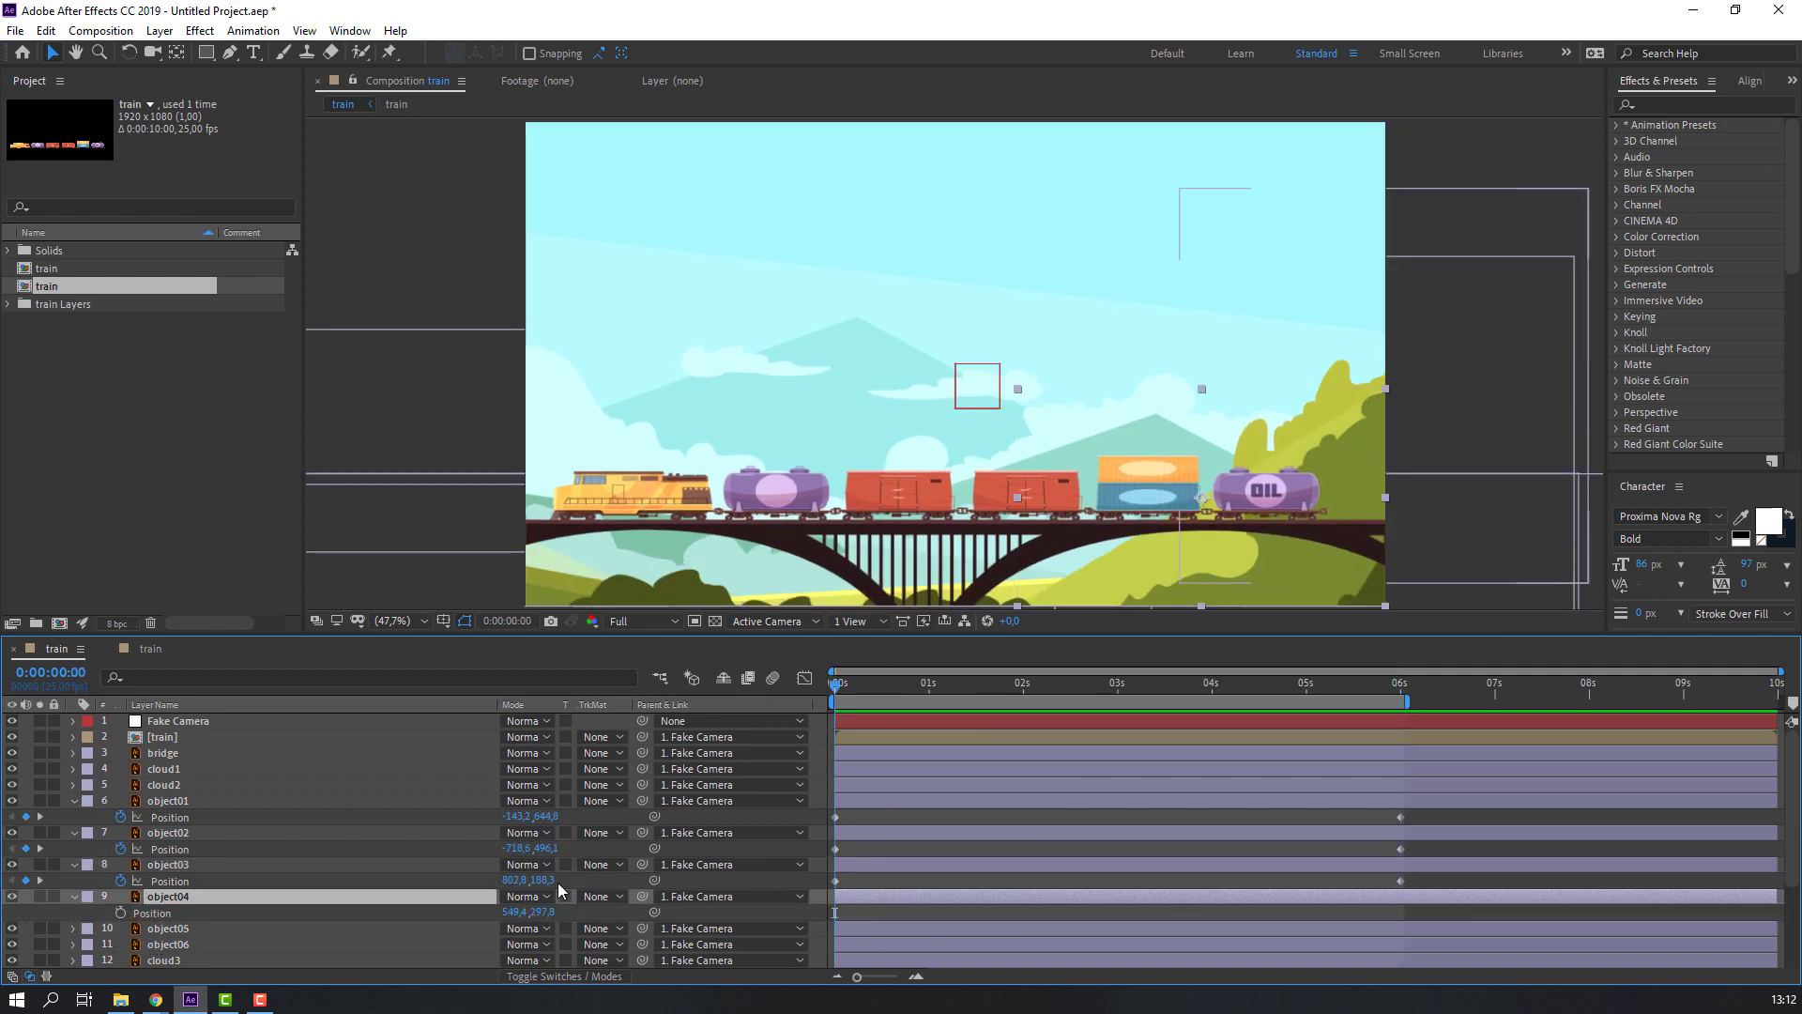
click(120, 912)
click(955, 691)
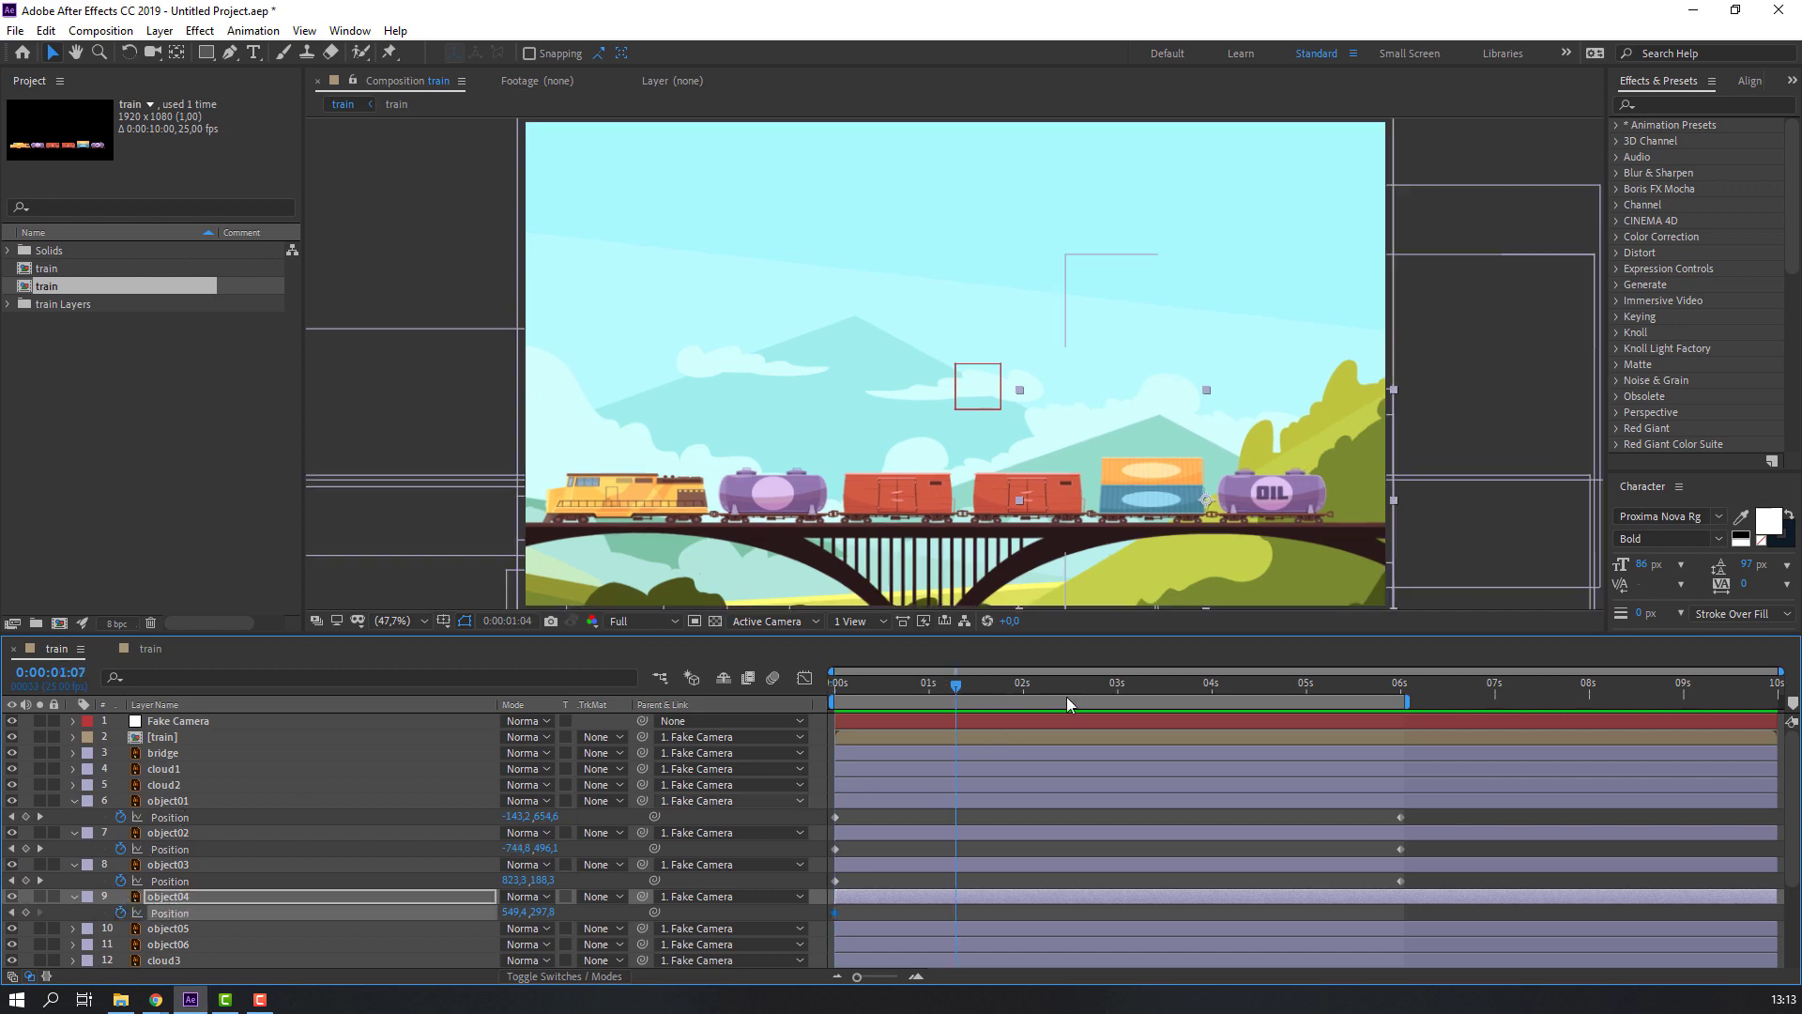
drag(1067, 697, 1404, 711)
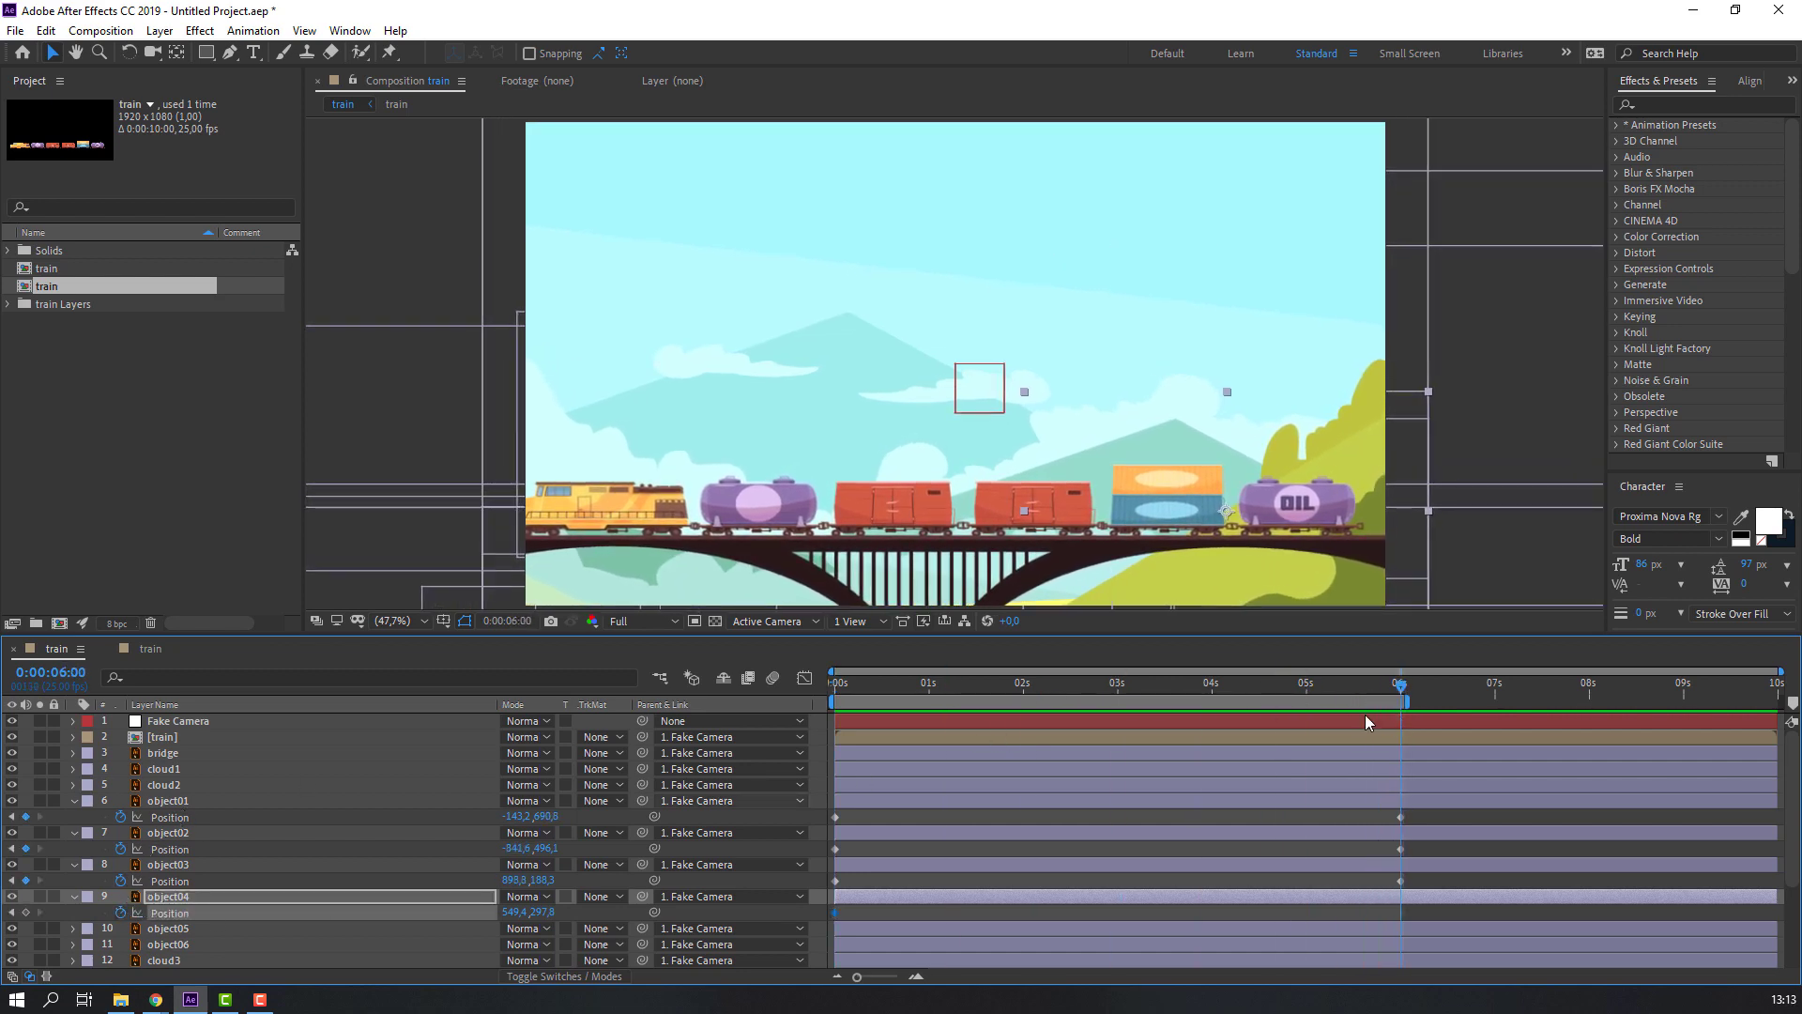
drag(521, 912, 572, 912)
key(space)
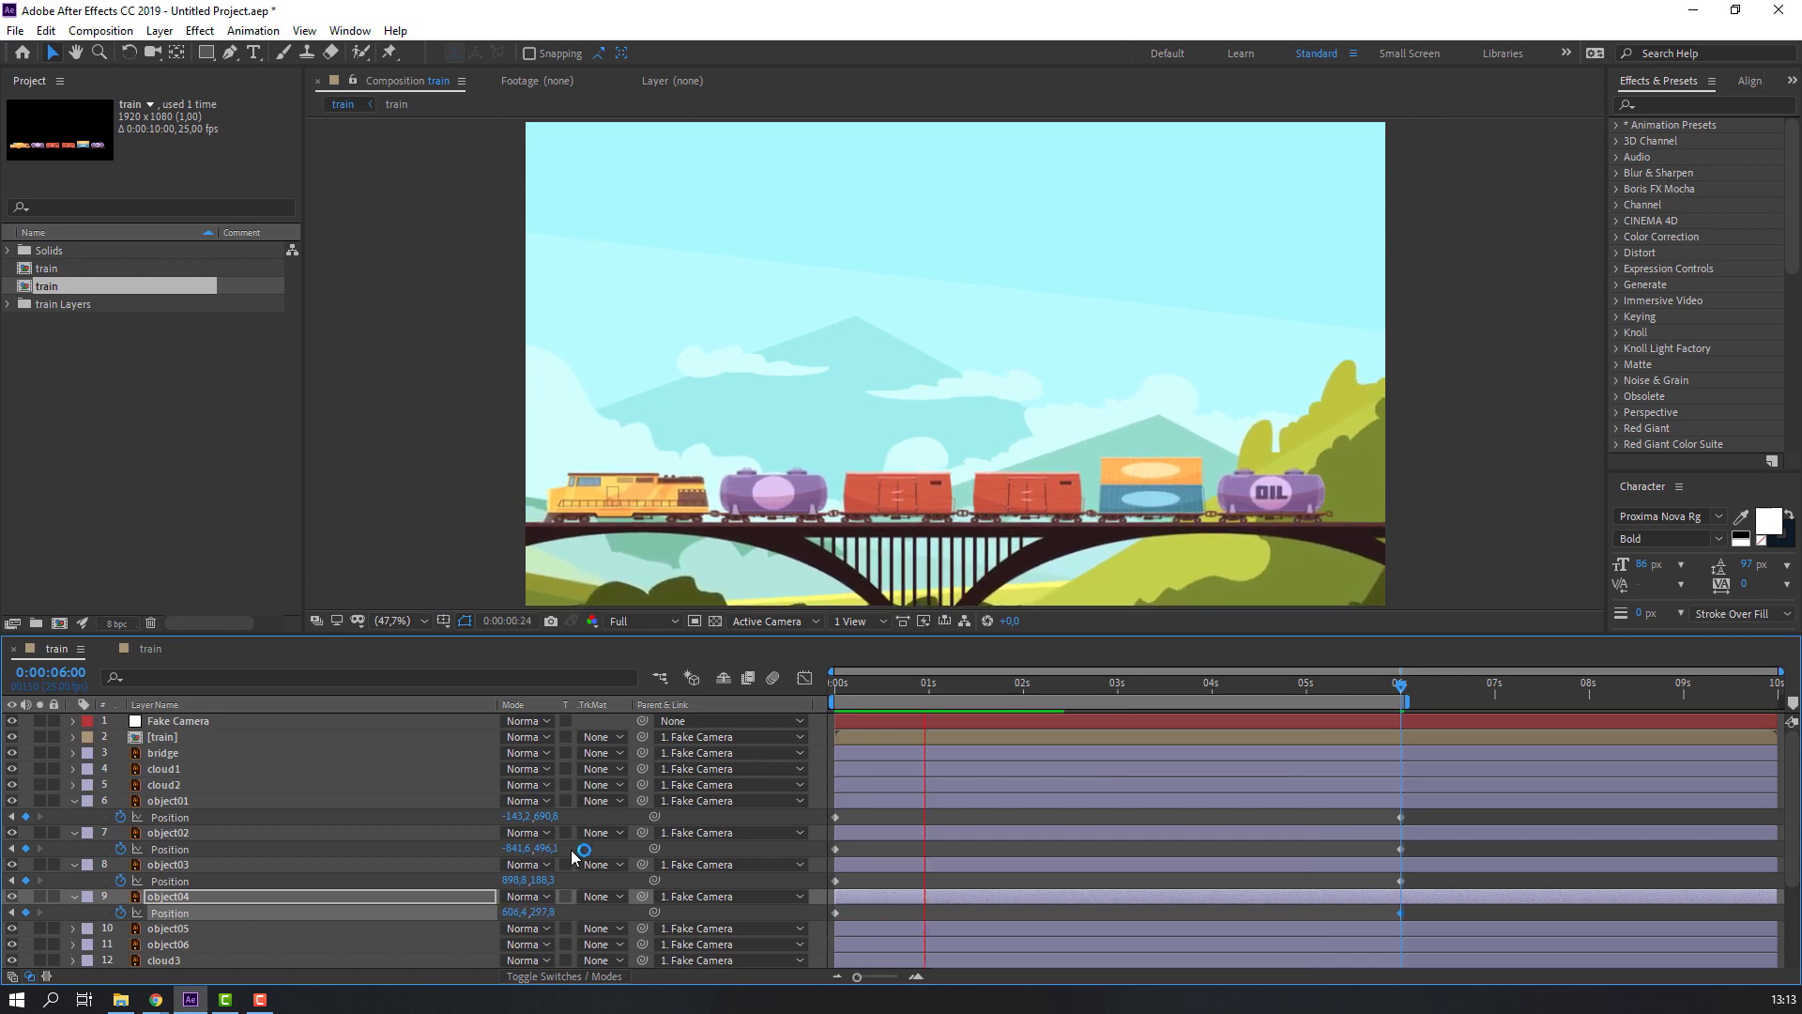
click(884, 683)
Keyframe object05's Position at 0s and exactly 6s, pushing it down, and preview
key(Home)
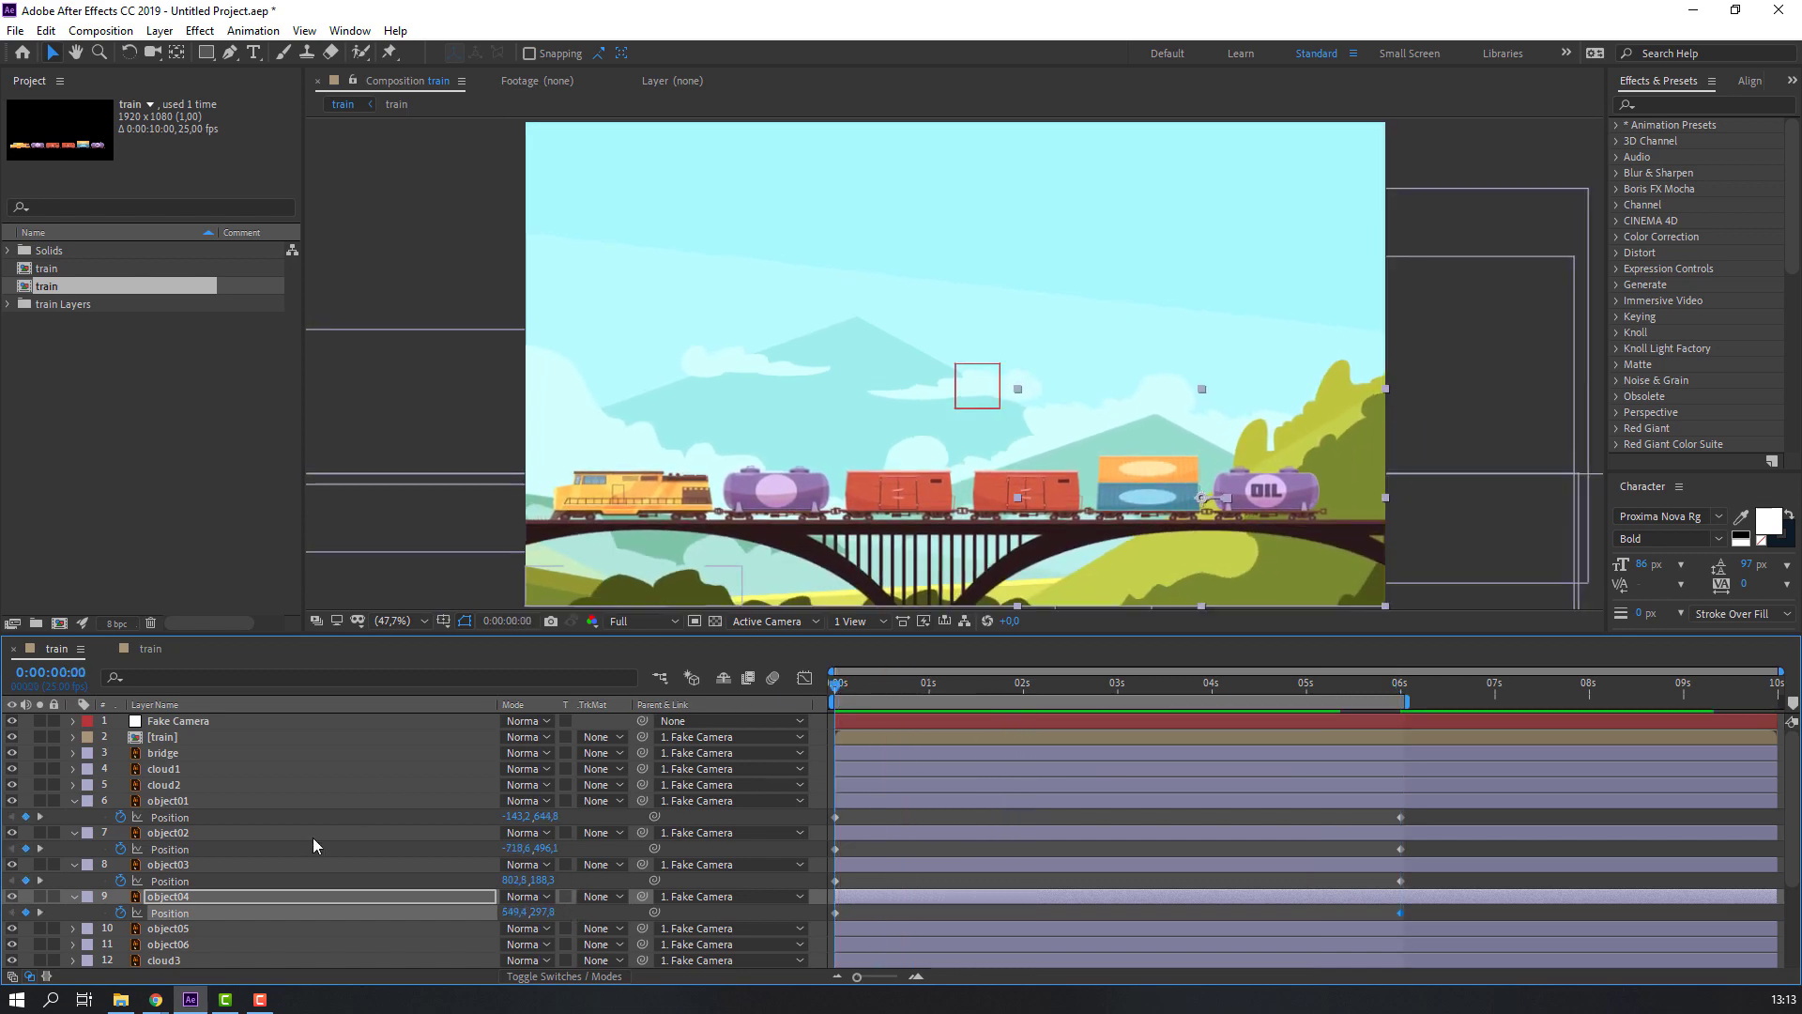
scroll(313, 837, down, 3)
click(184, 842)
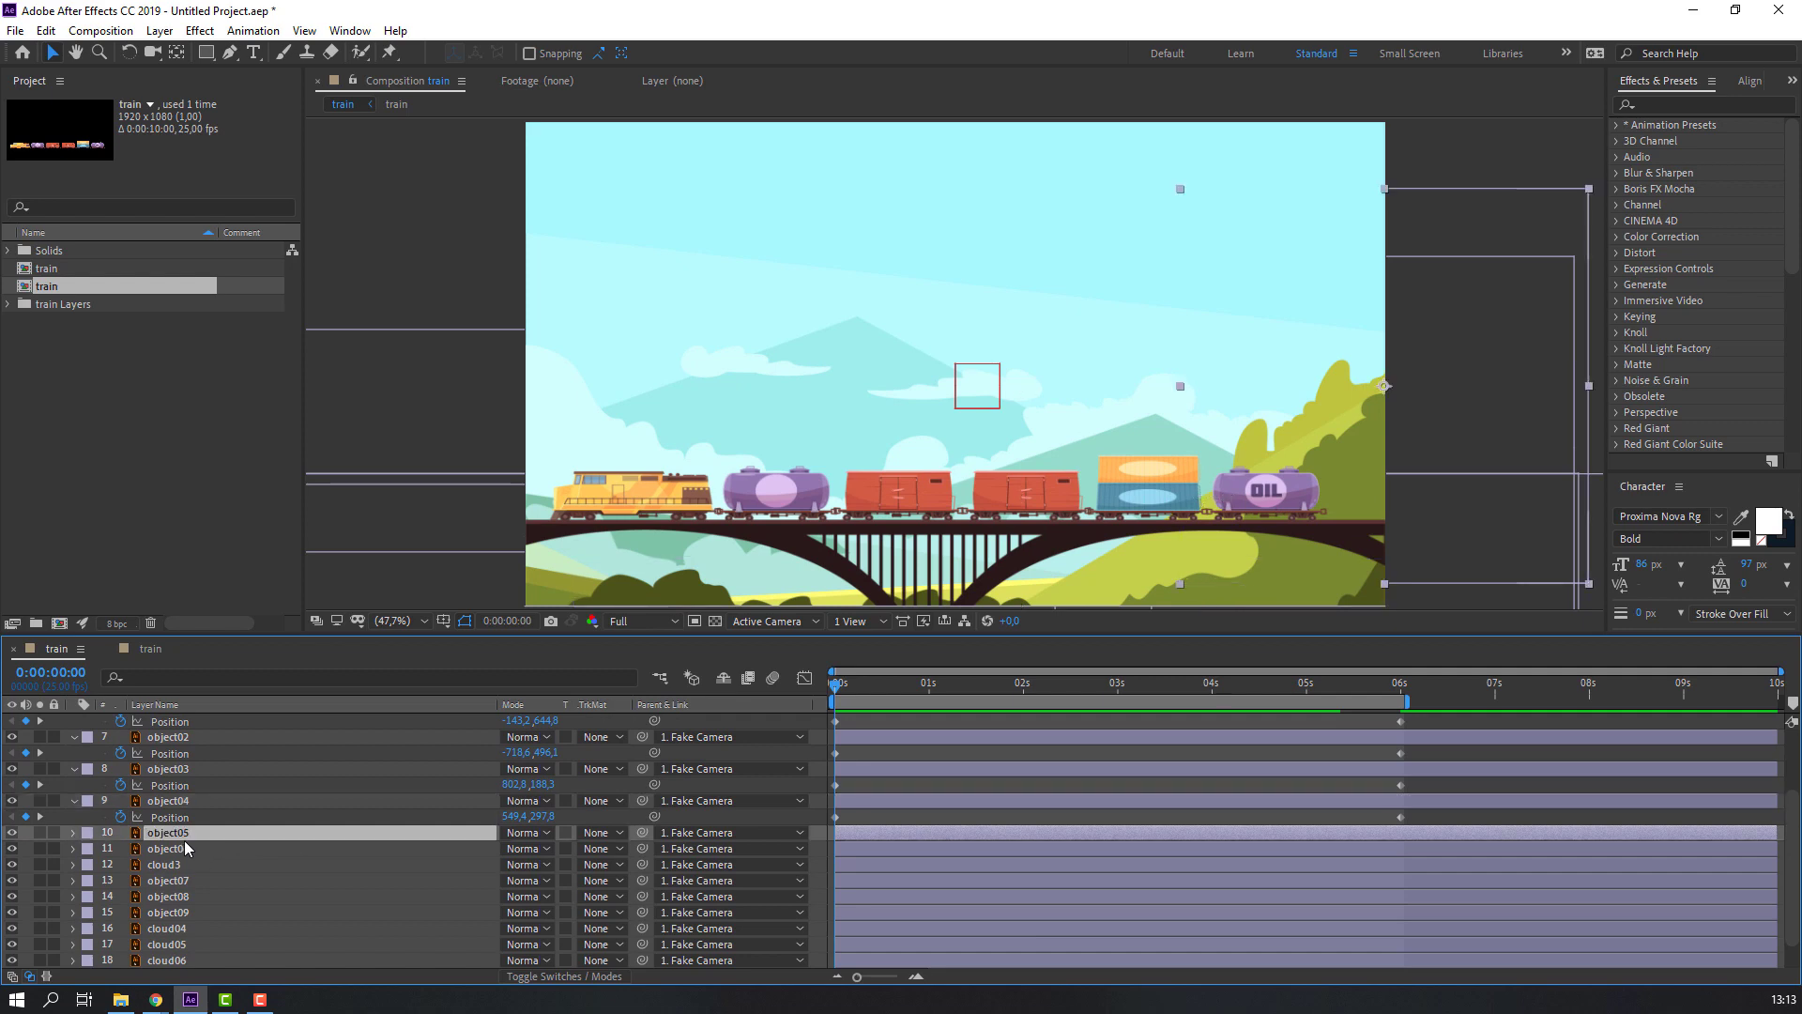
click(12, 833)
click(11, 835)
key(p)
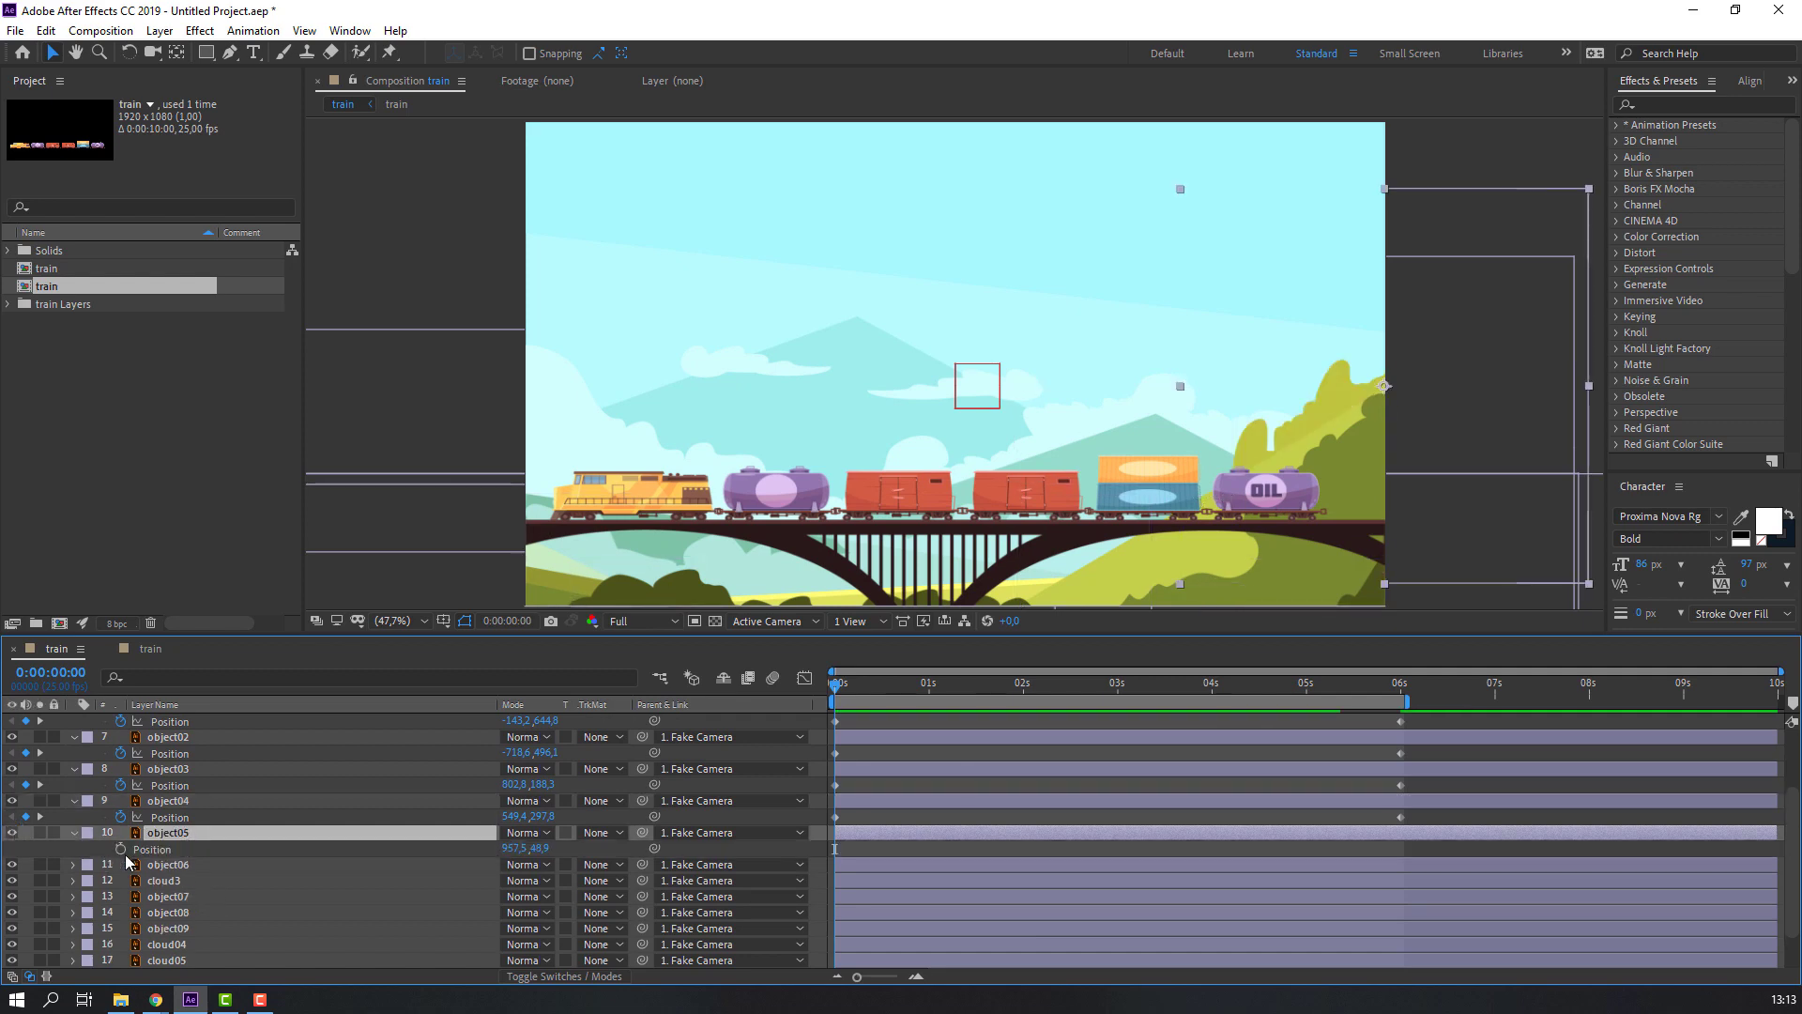
click(121, 849)
drag(925, 693, 1397, 699)
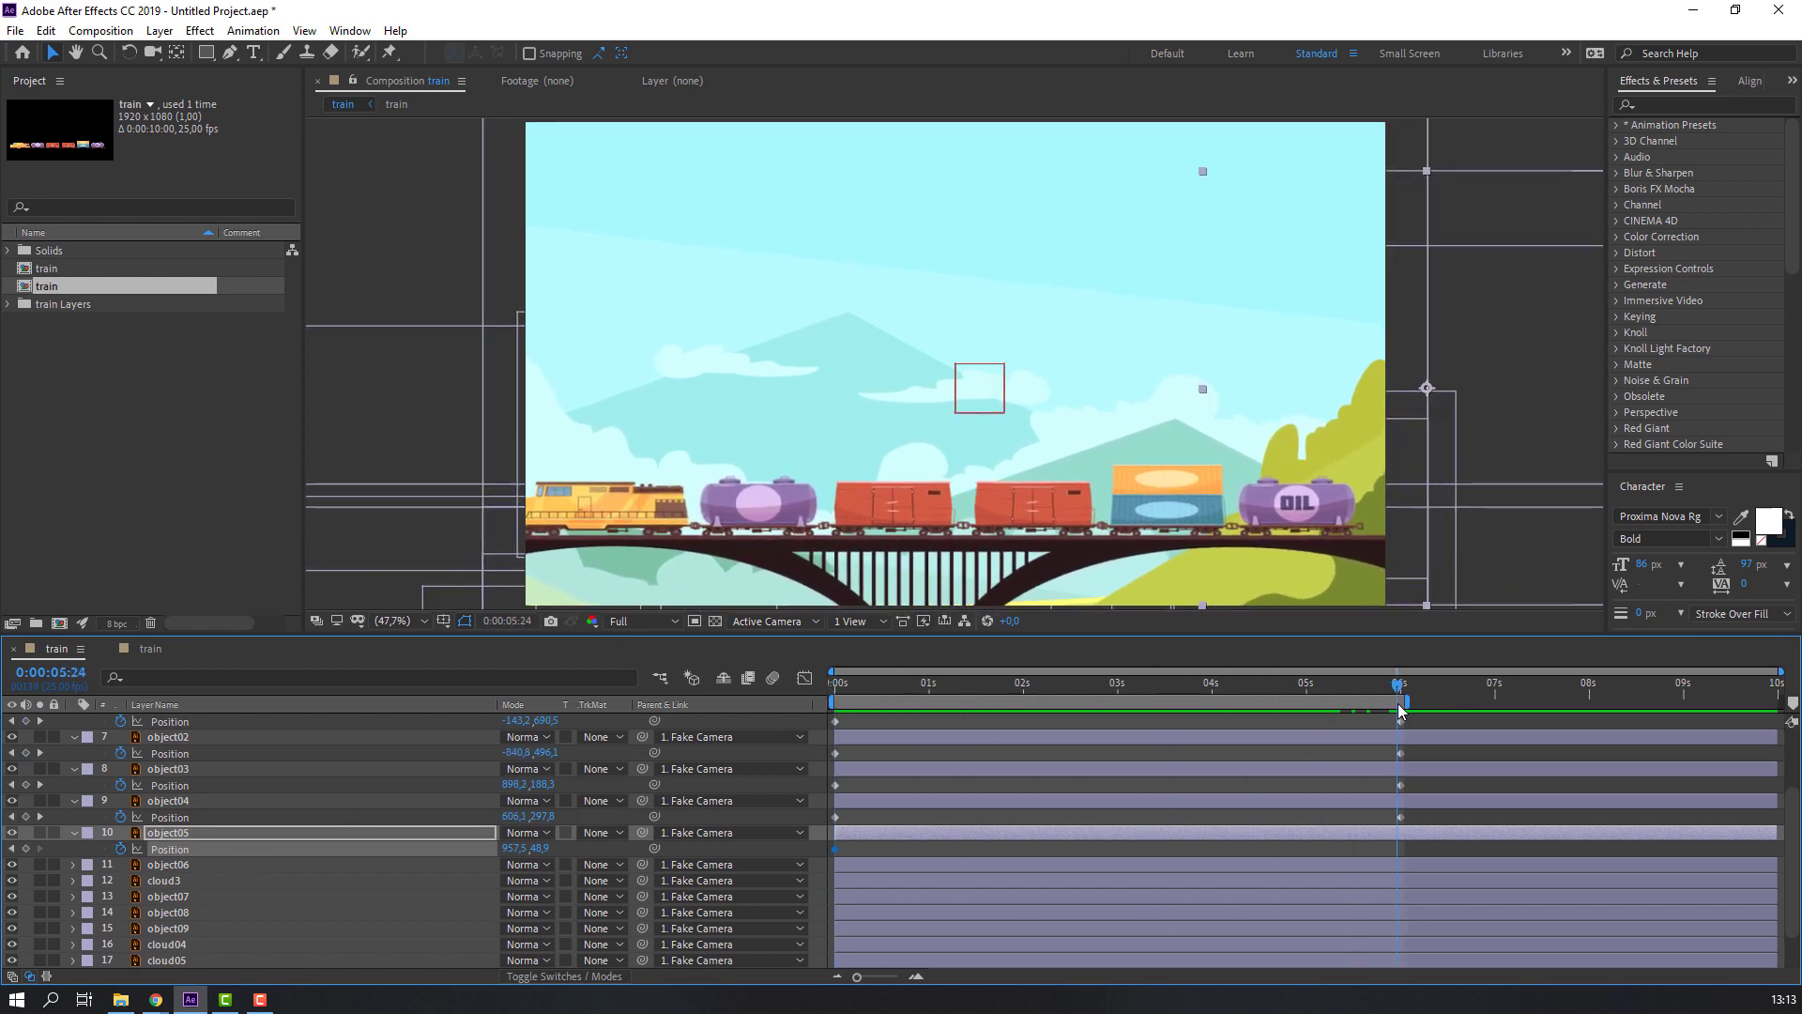
key(Page_Down)
drag(540, 849, 569, 860)
key(space)
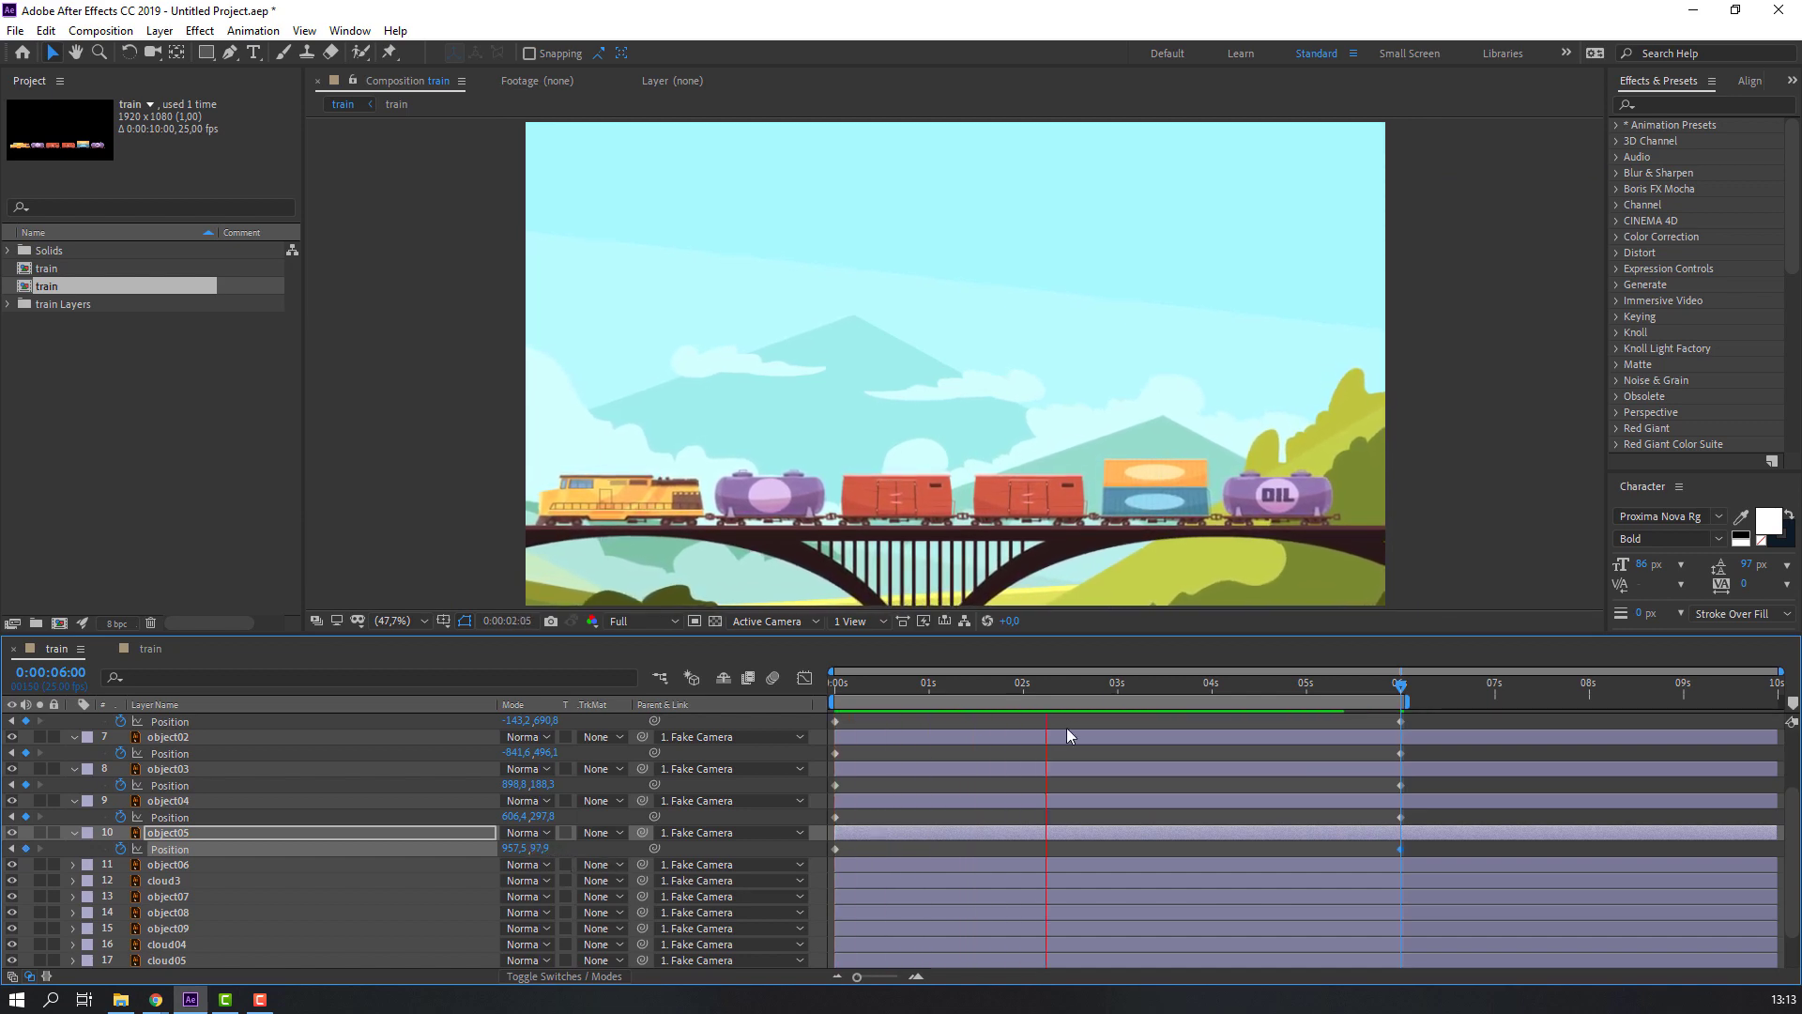
key(space)
Keyframe object06's Position at 0s and 6s, sinking it slightly, and preview
key(Home)
scroll(499, 788, down, 1)
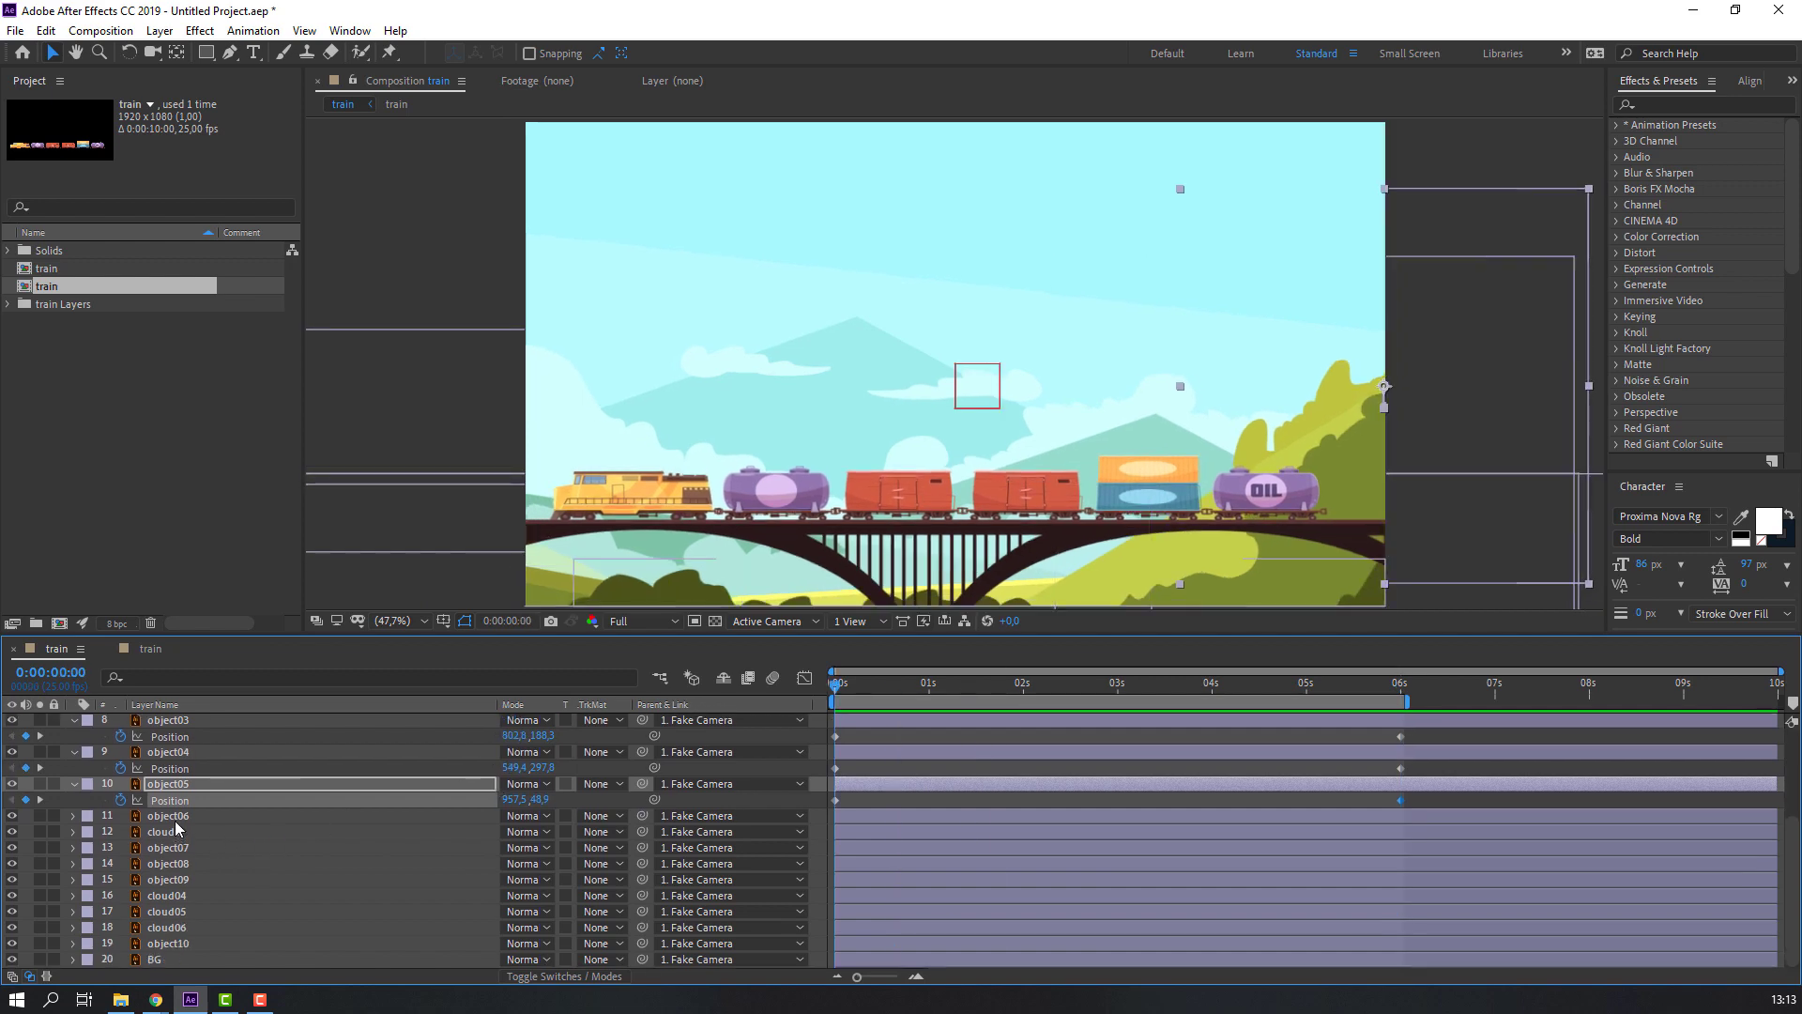
click(180, 817)
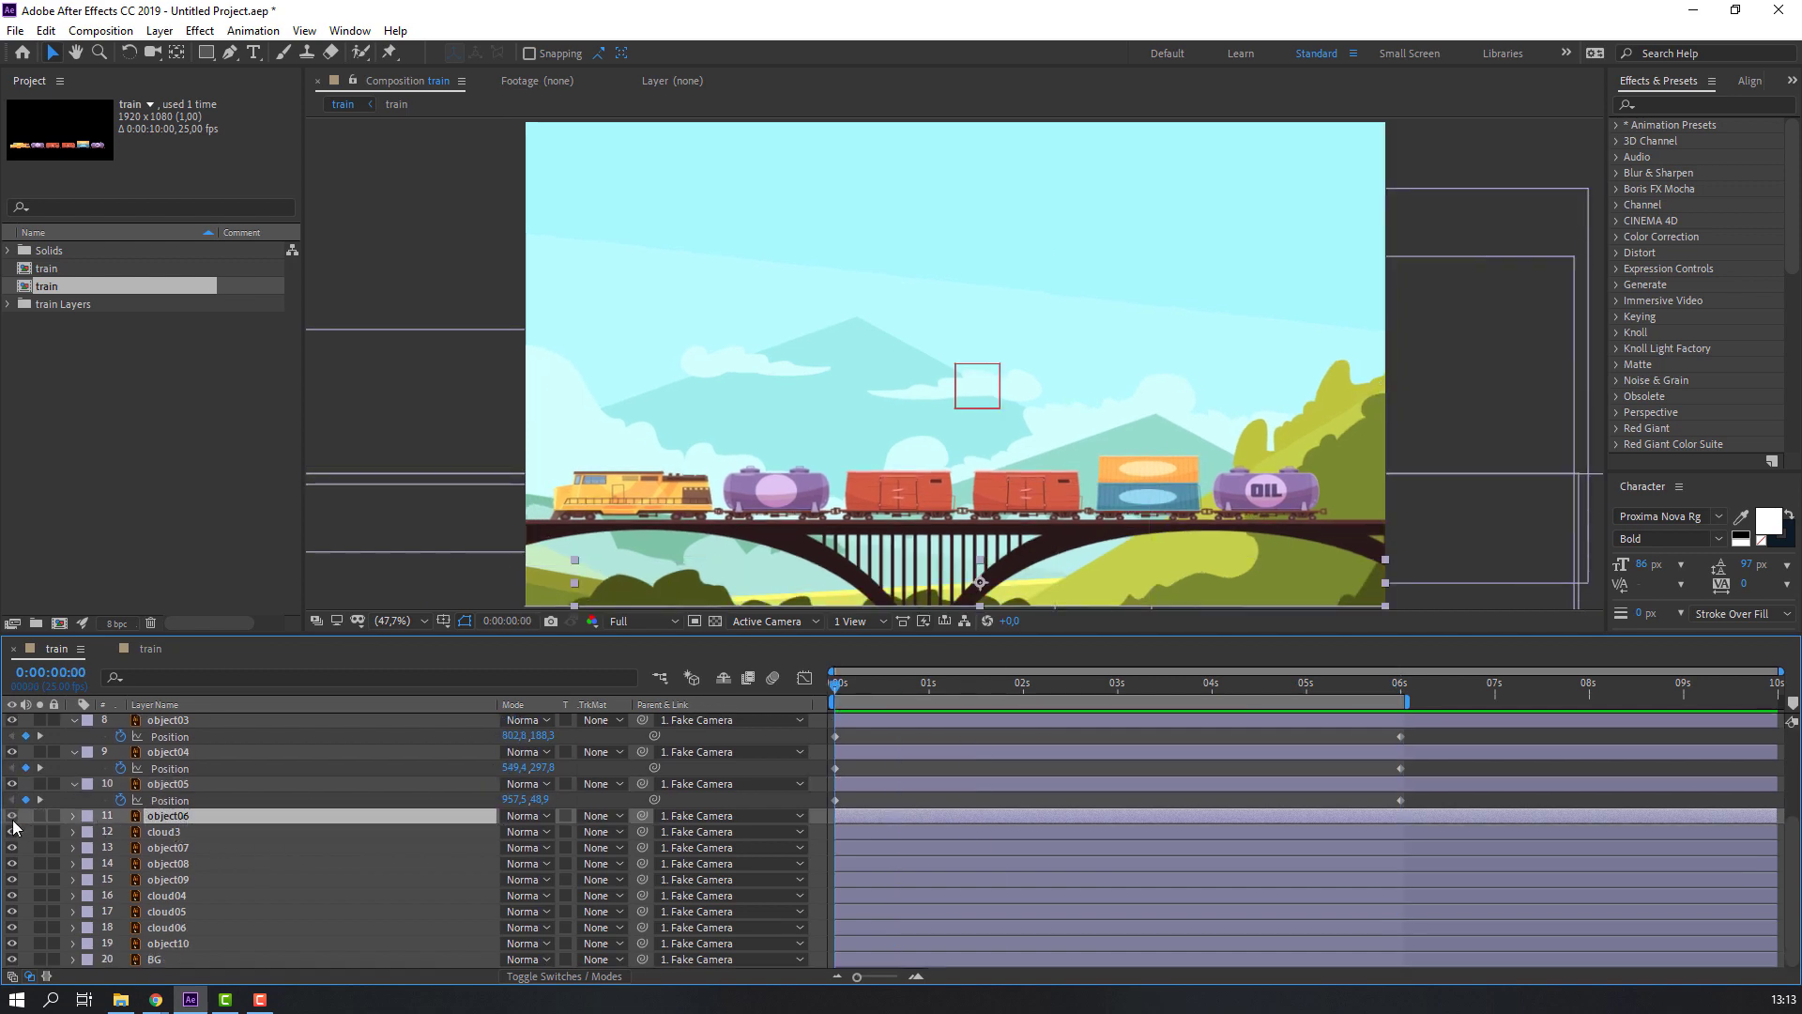
key(p)
click(121, 832)
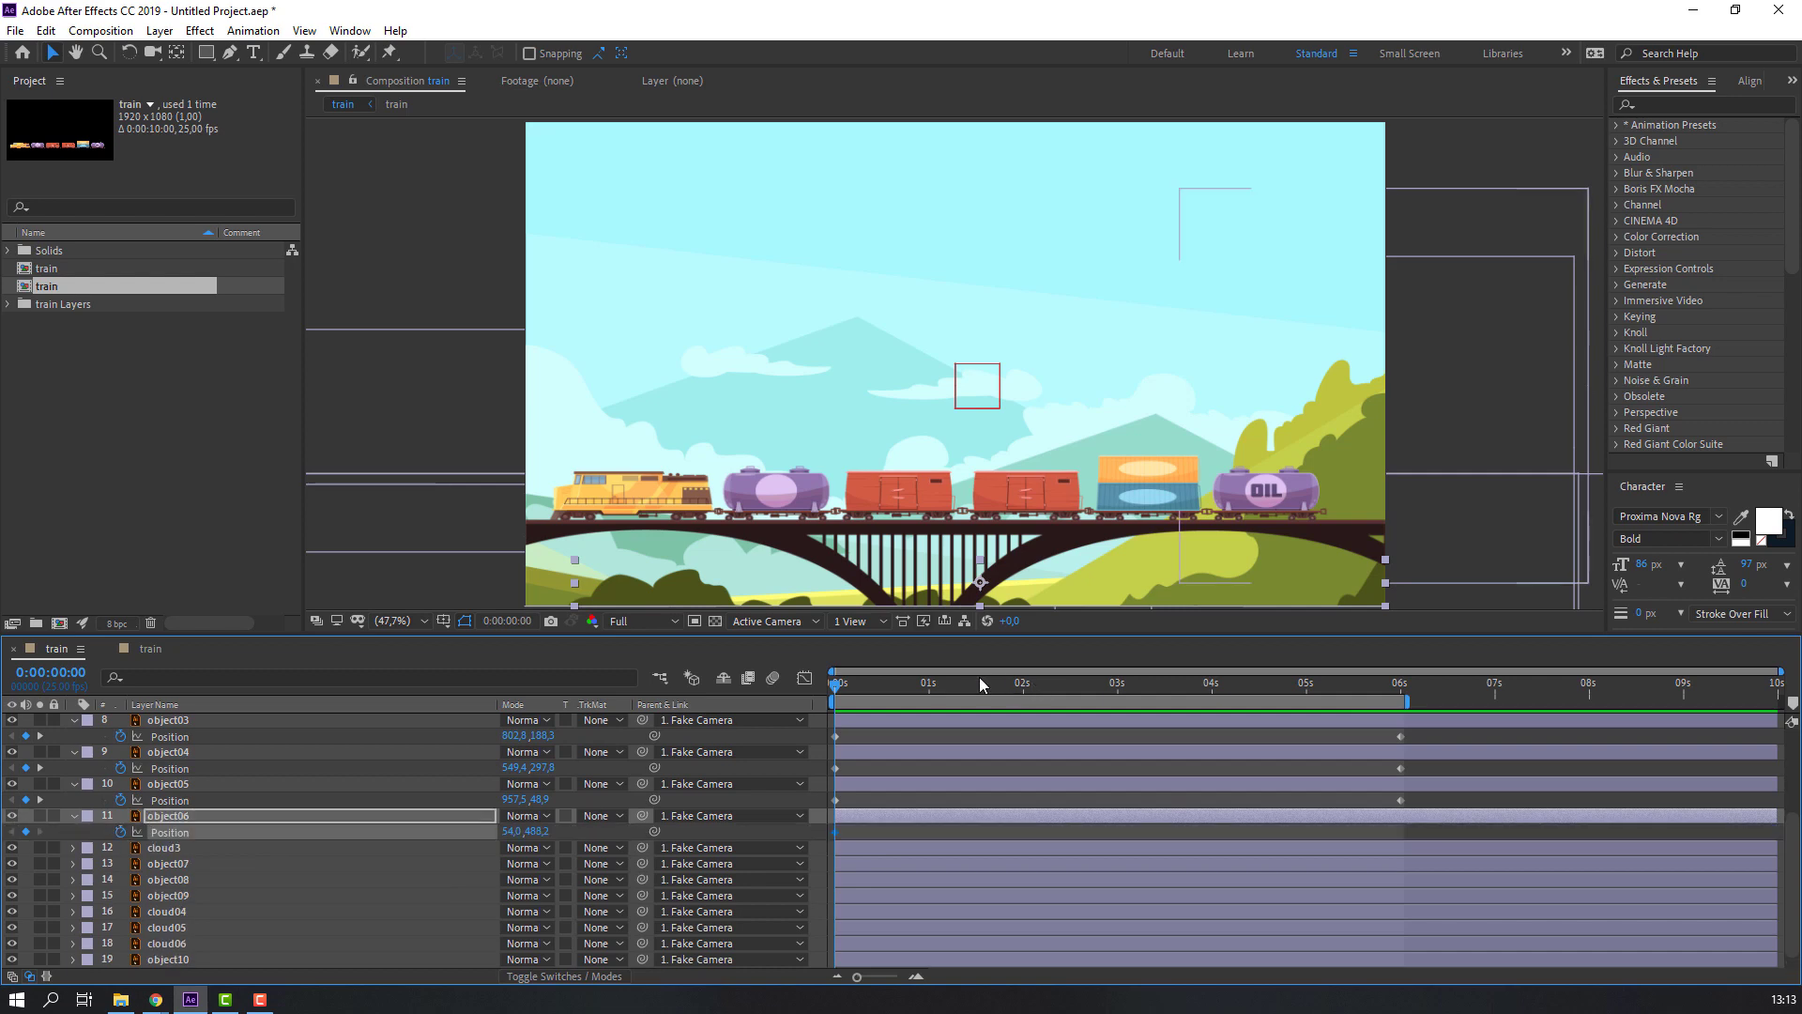
click(1072, 684)
drag(1142, 701, 1408, 697)
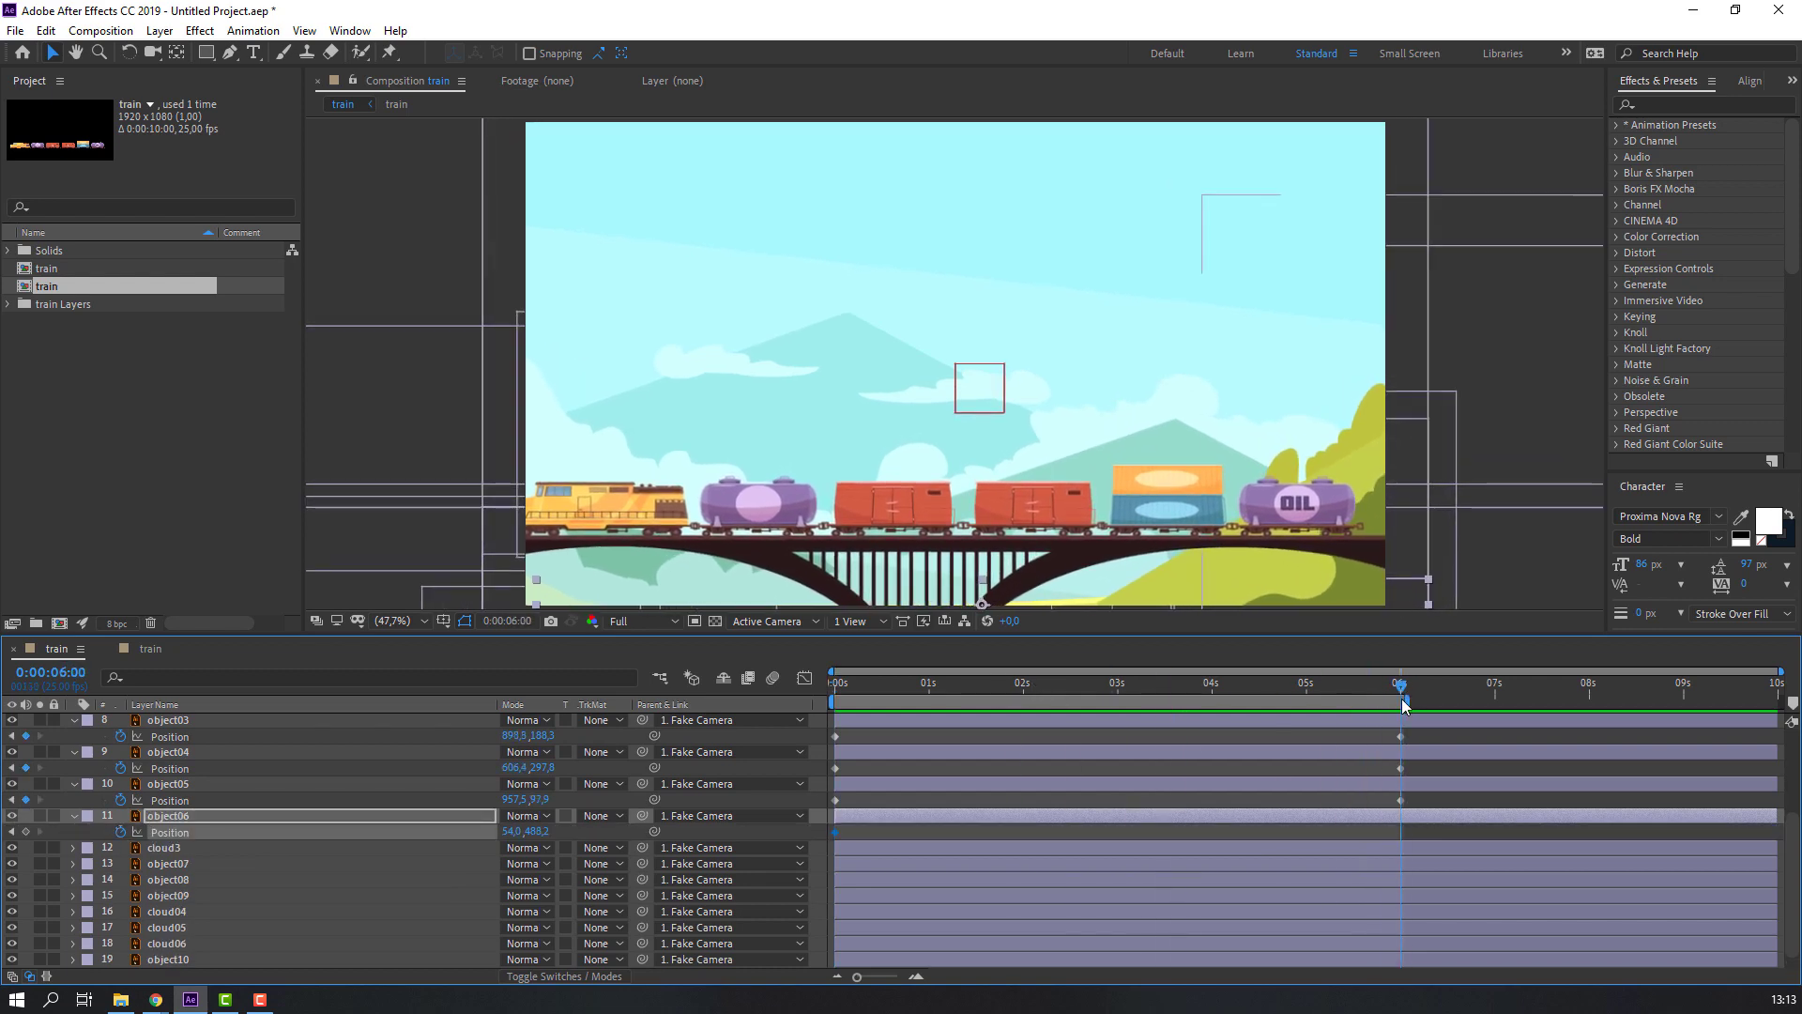
drag(541, 834, 548, 834)
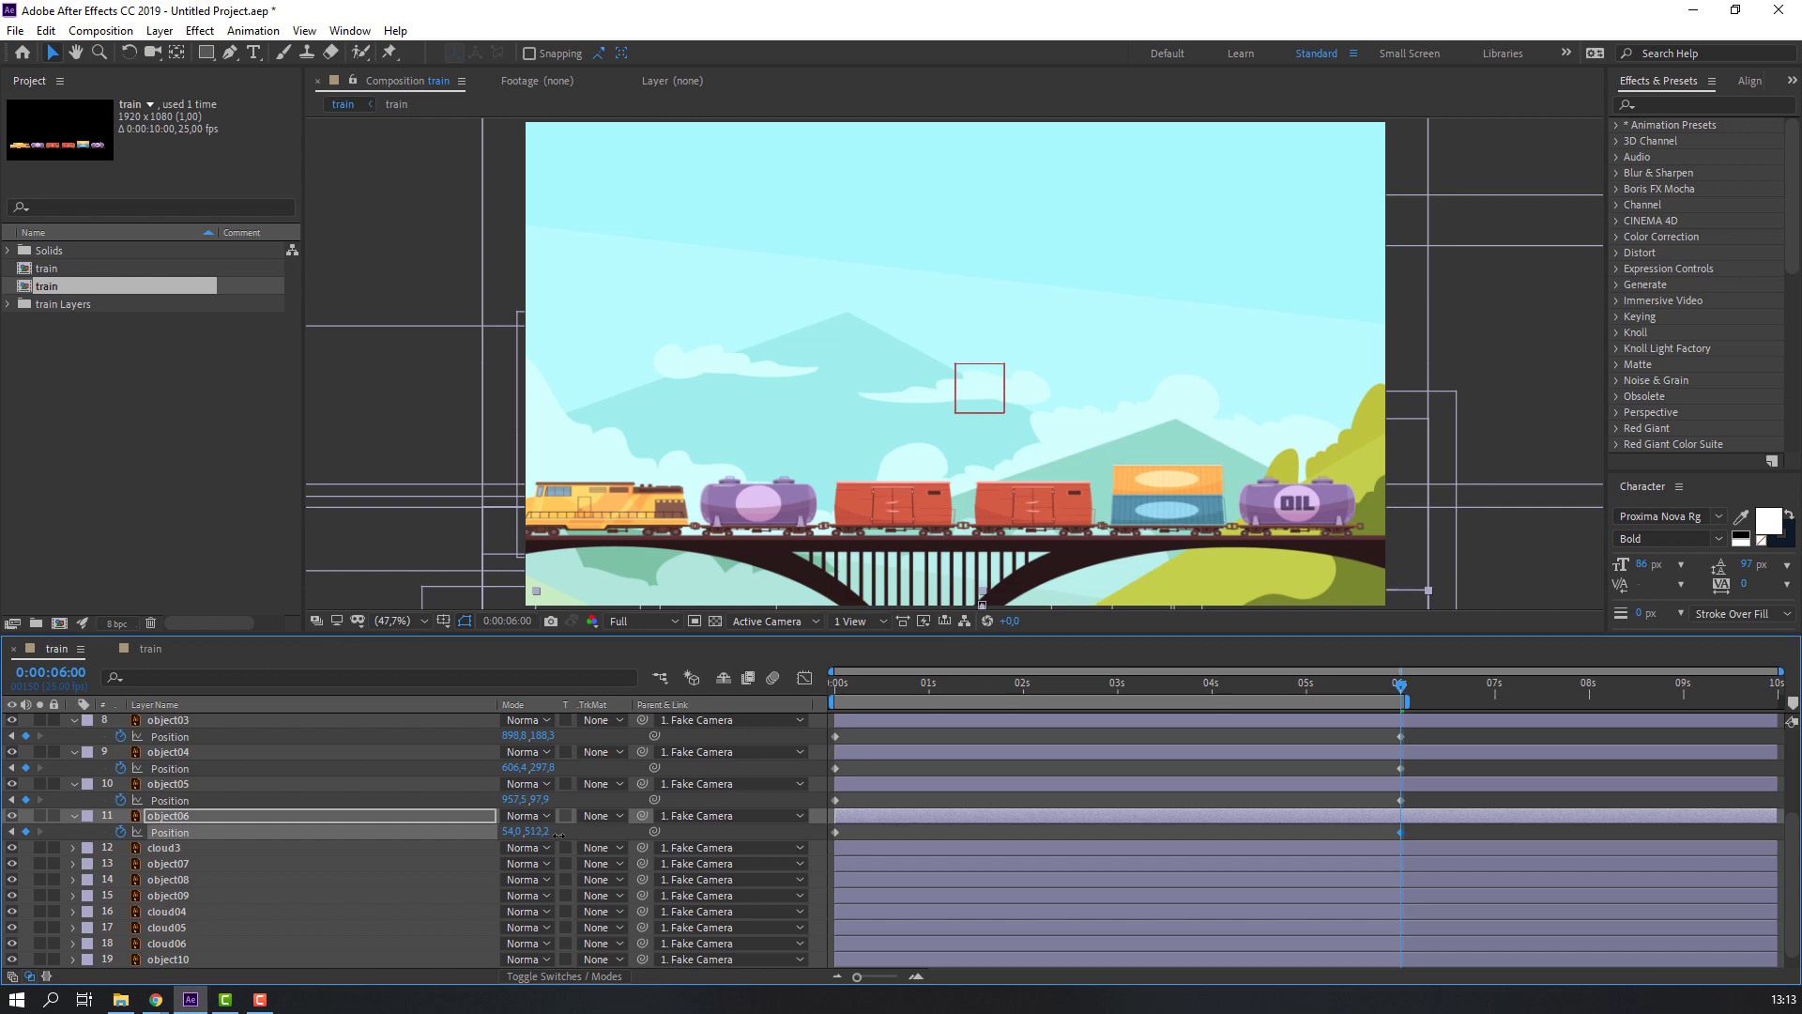
key(space)
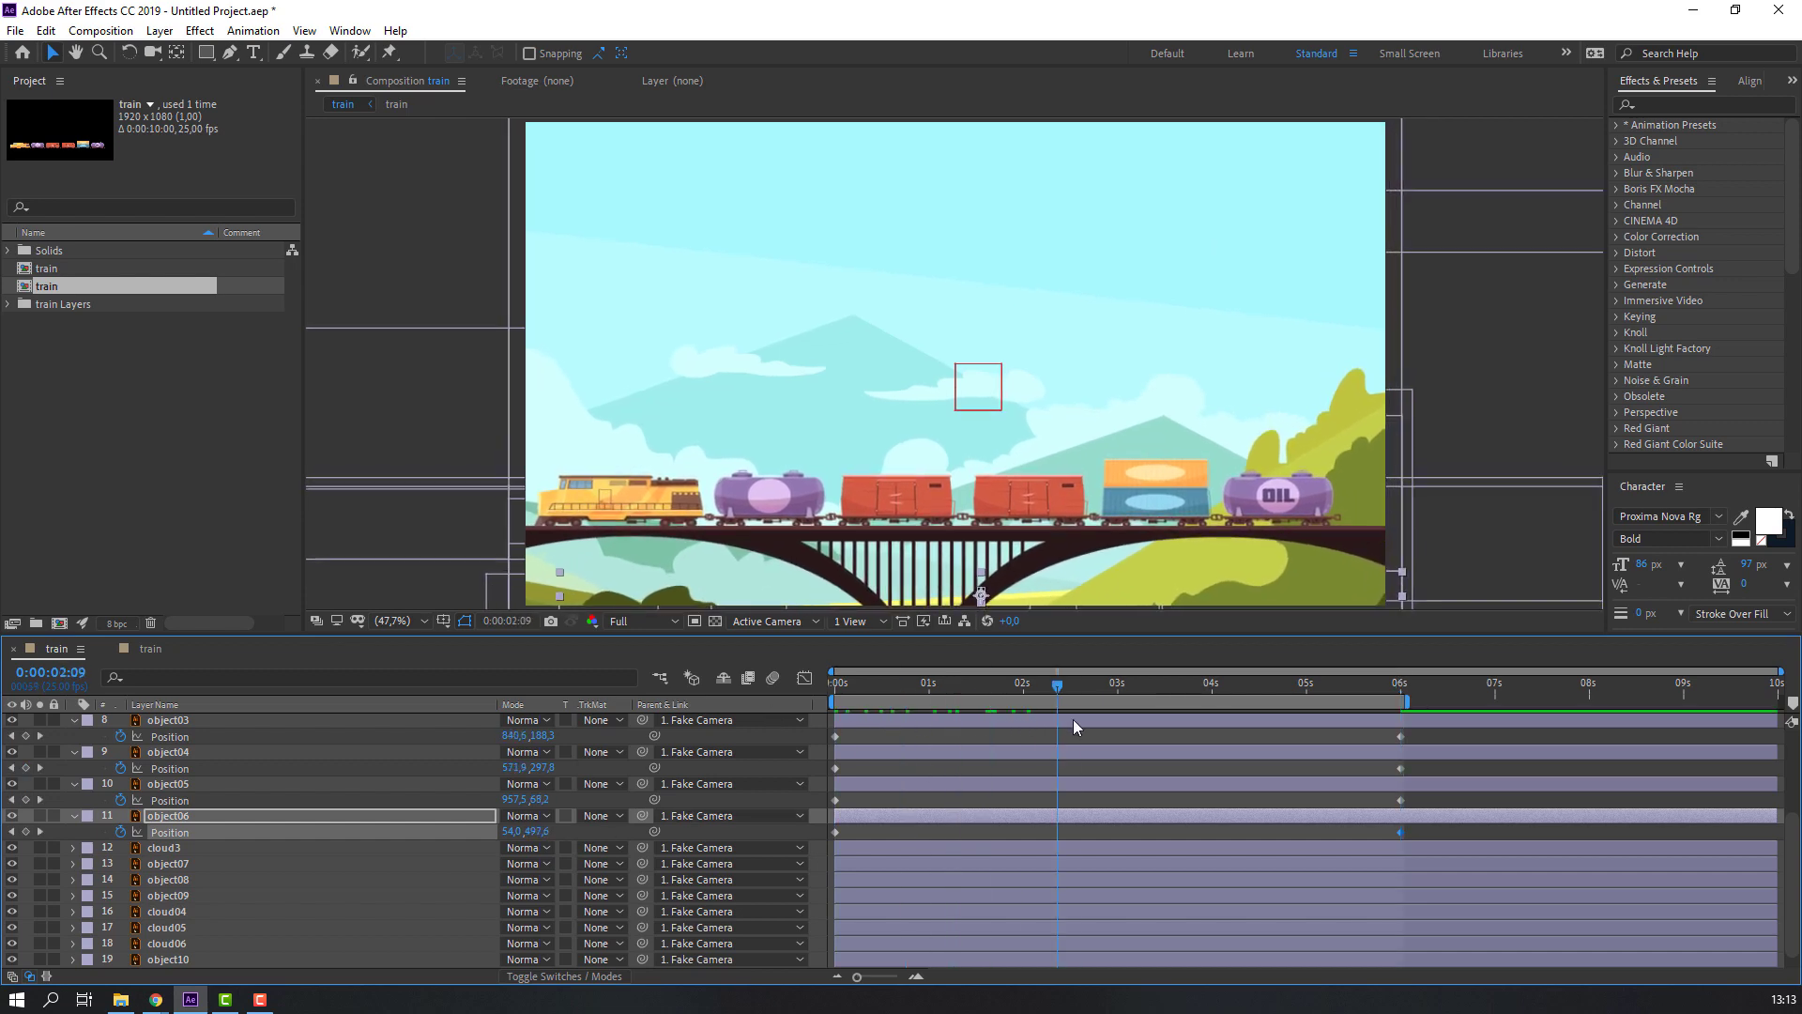
click(183, 871)
key(ctrl+shift+a)
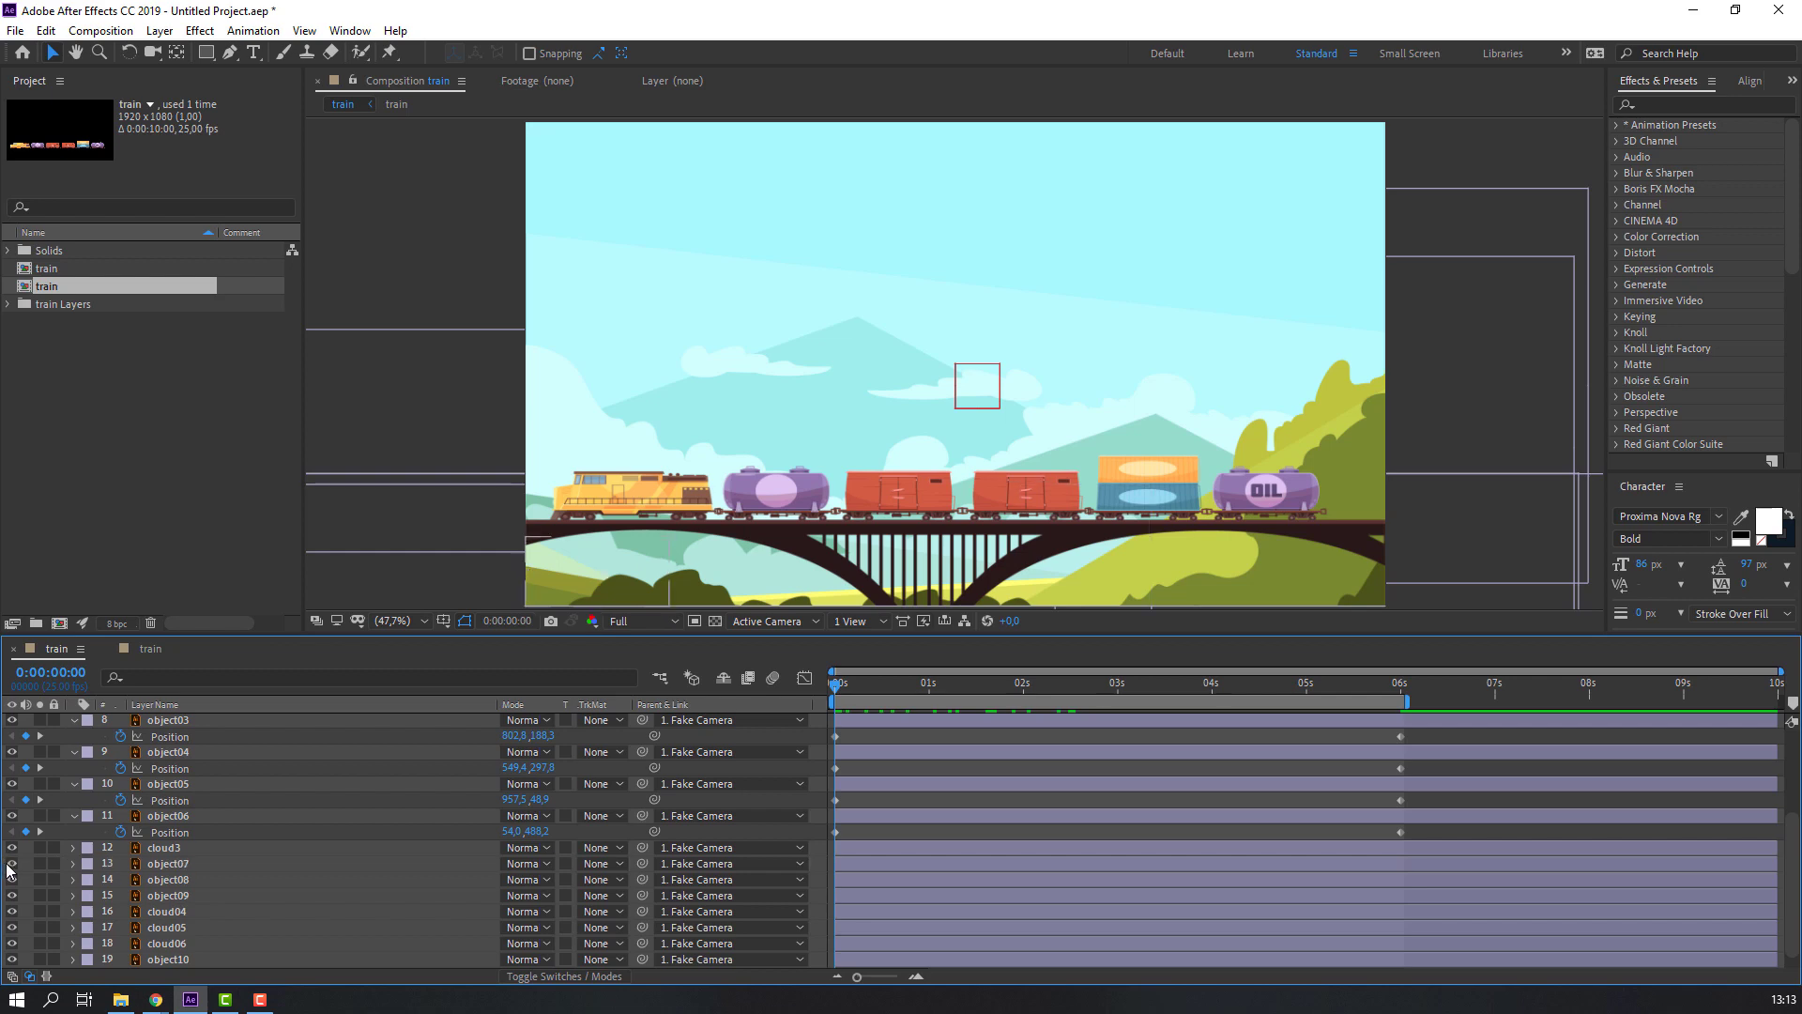
Keyframe object07's Position at 0s and 6s, shifting it further left, and preview
click(166, 865)
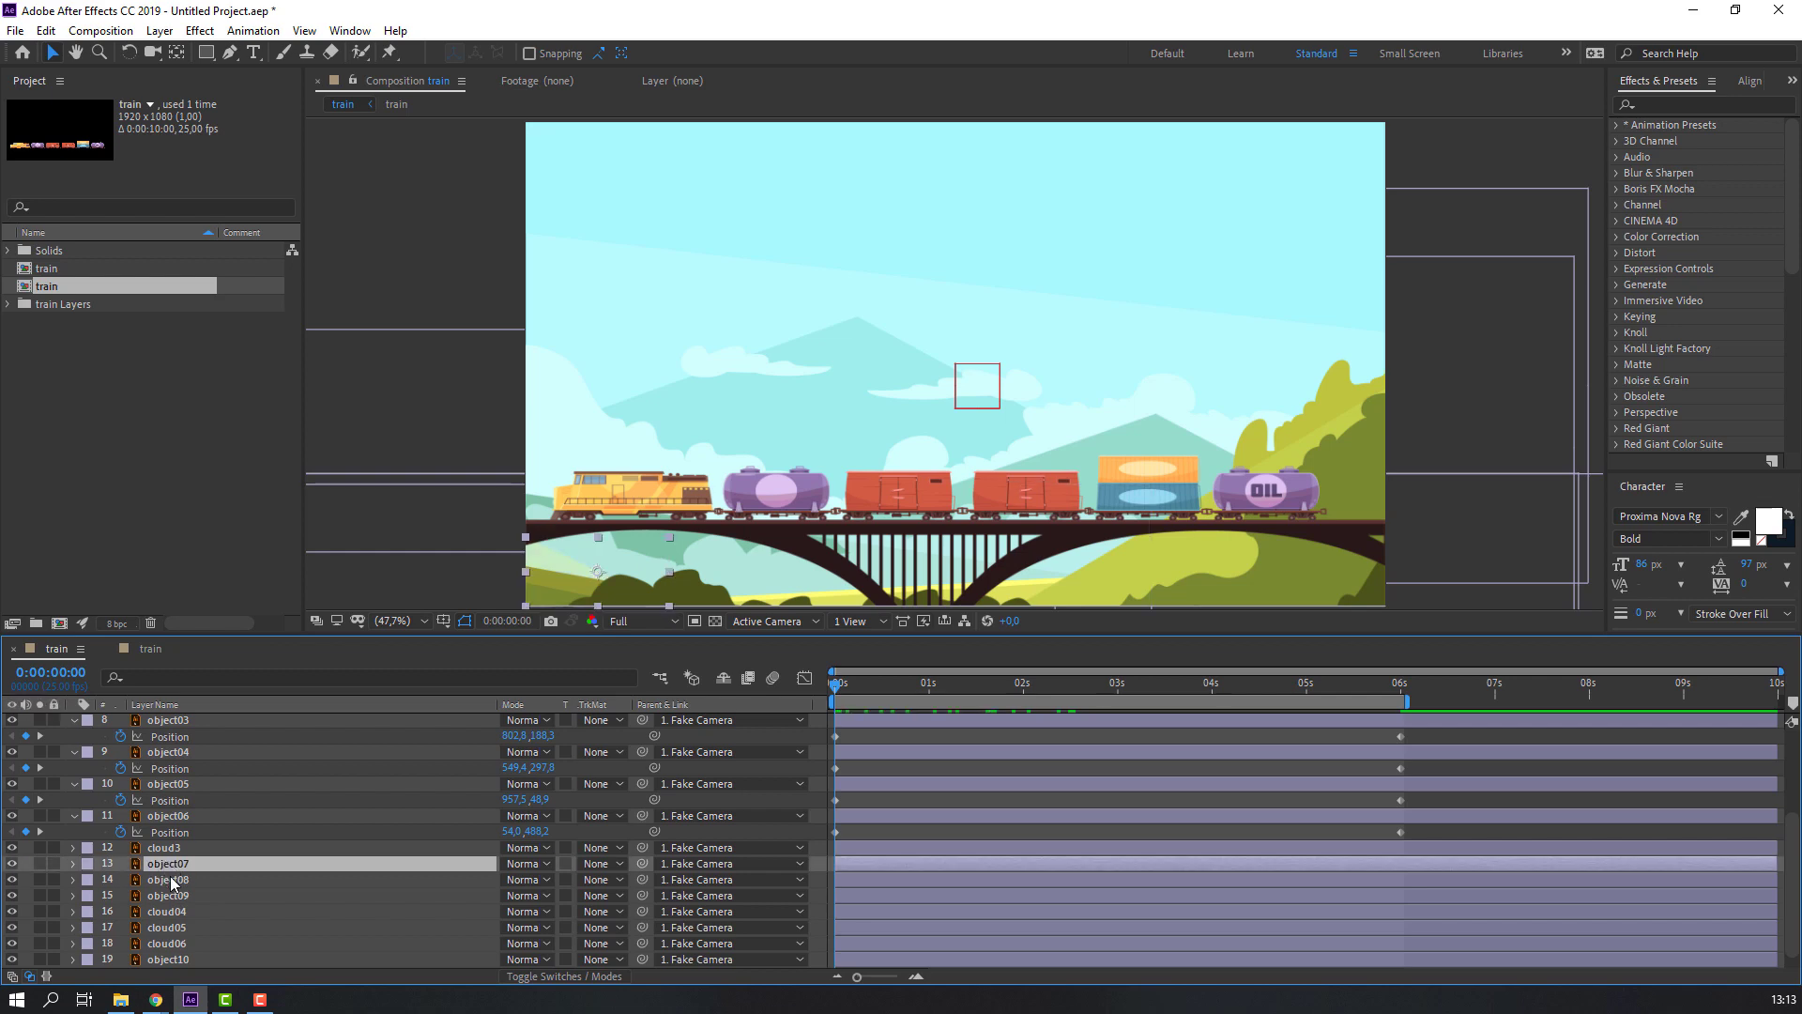
key(p)
click(121, 880)
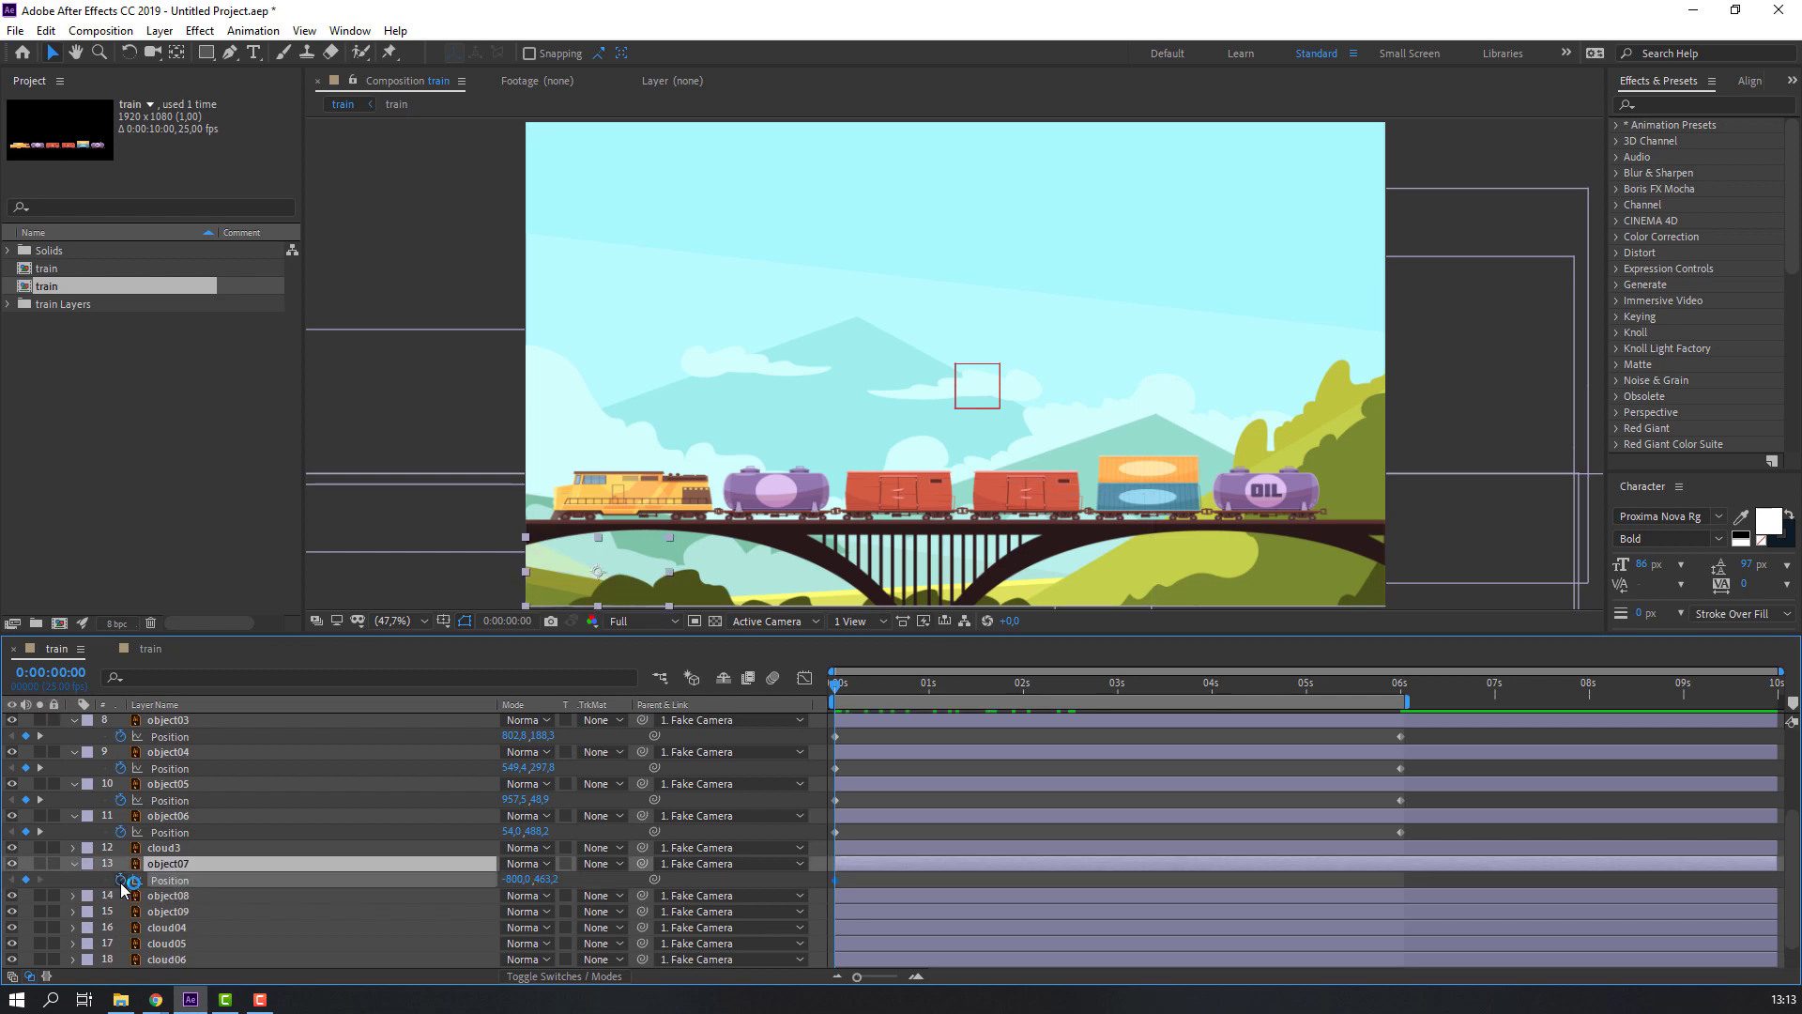
drag(995, 693, 1400, 705)
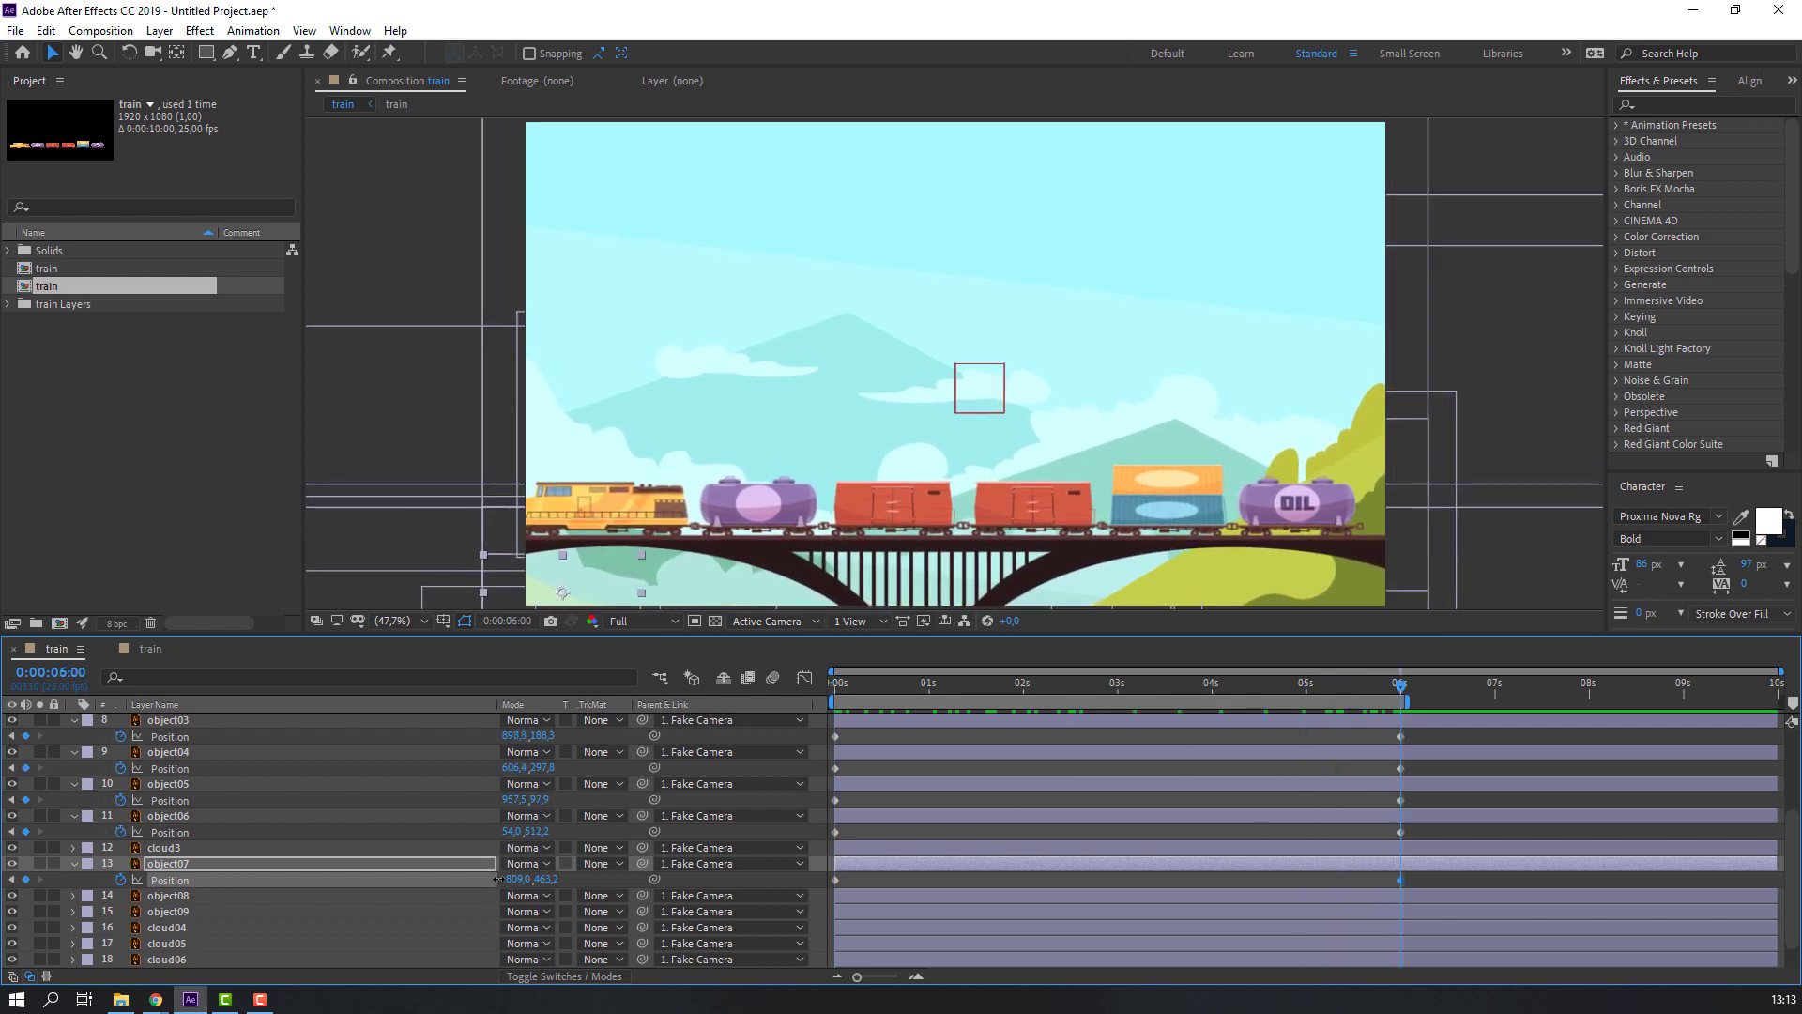
drag(499, 879, 469, 879)
key(space)
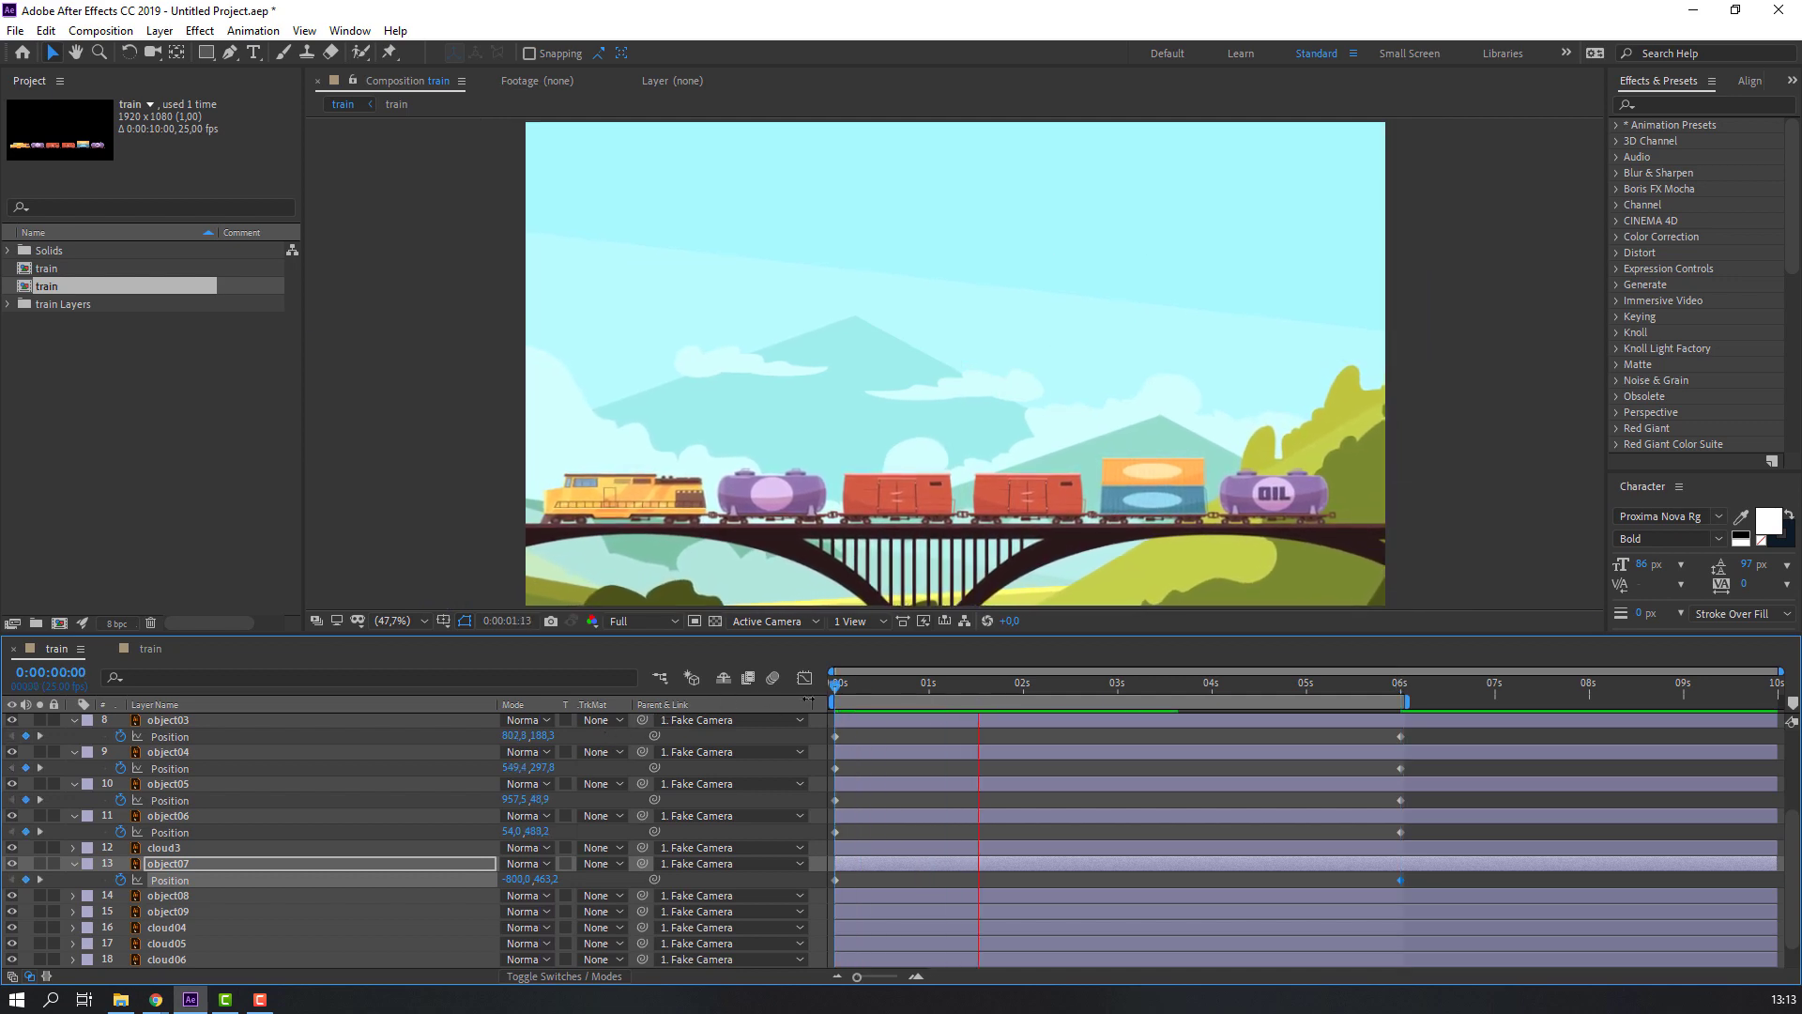
key(space)
Keyframe object08's Position at 0s and 6s, lowering it slightly, and preview
scroll(225, 867, down, 1)
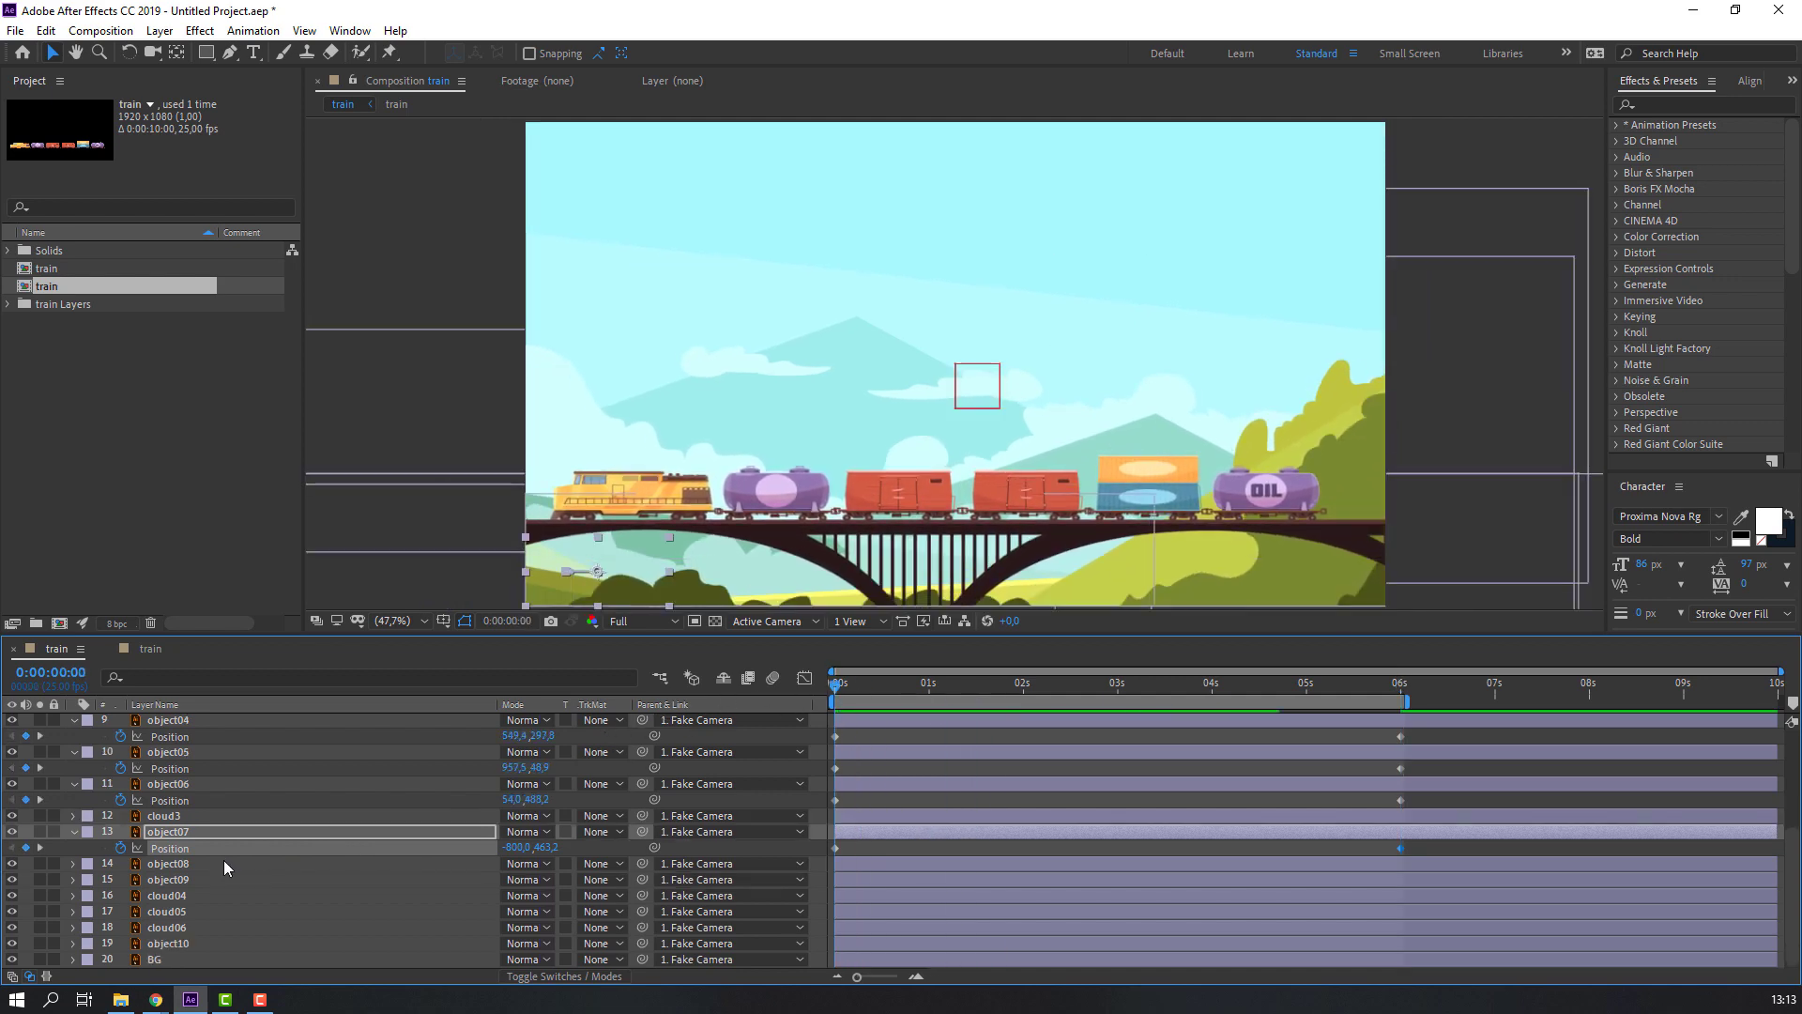
click(173, 864)
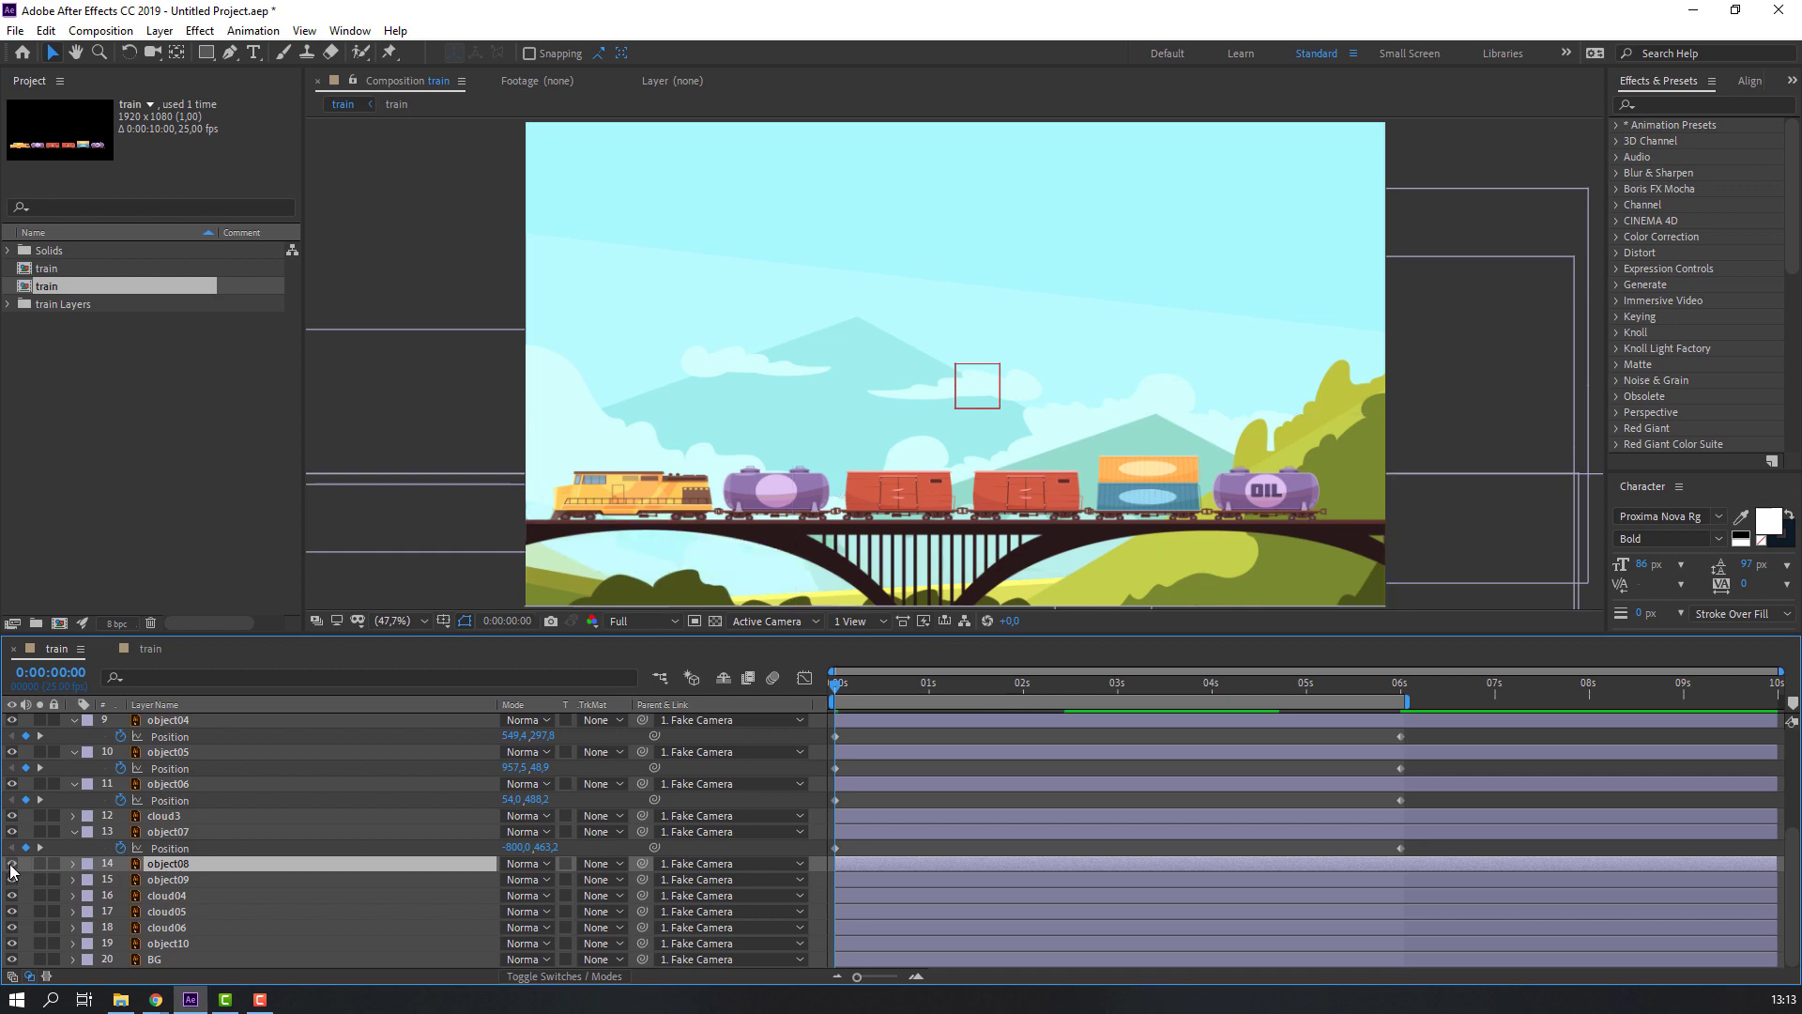
key(alt+shift+p)
click(313, 880)
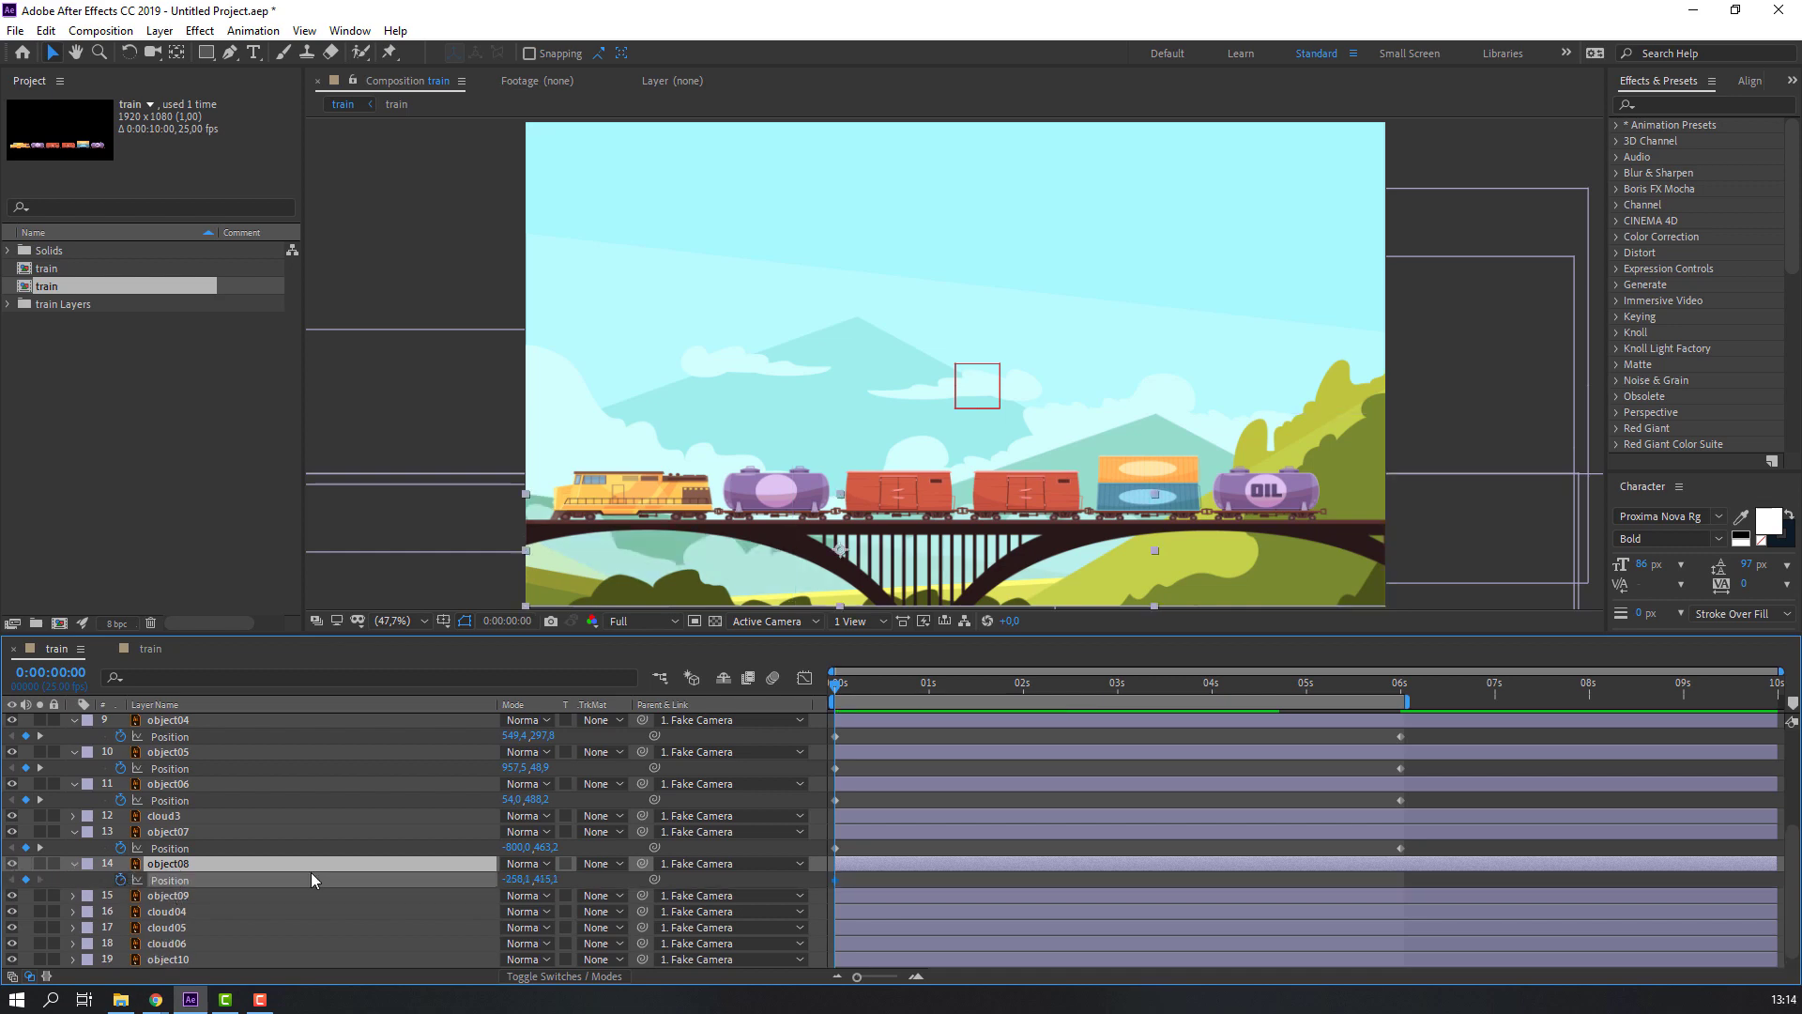
drag(1108, 693, 1402, 712)
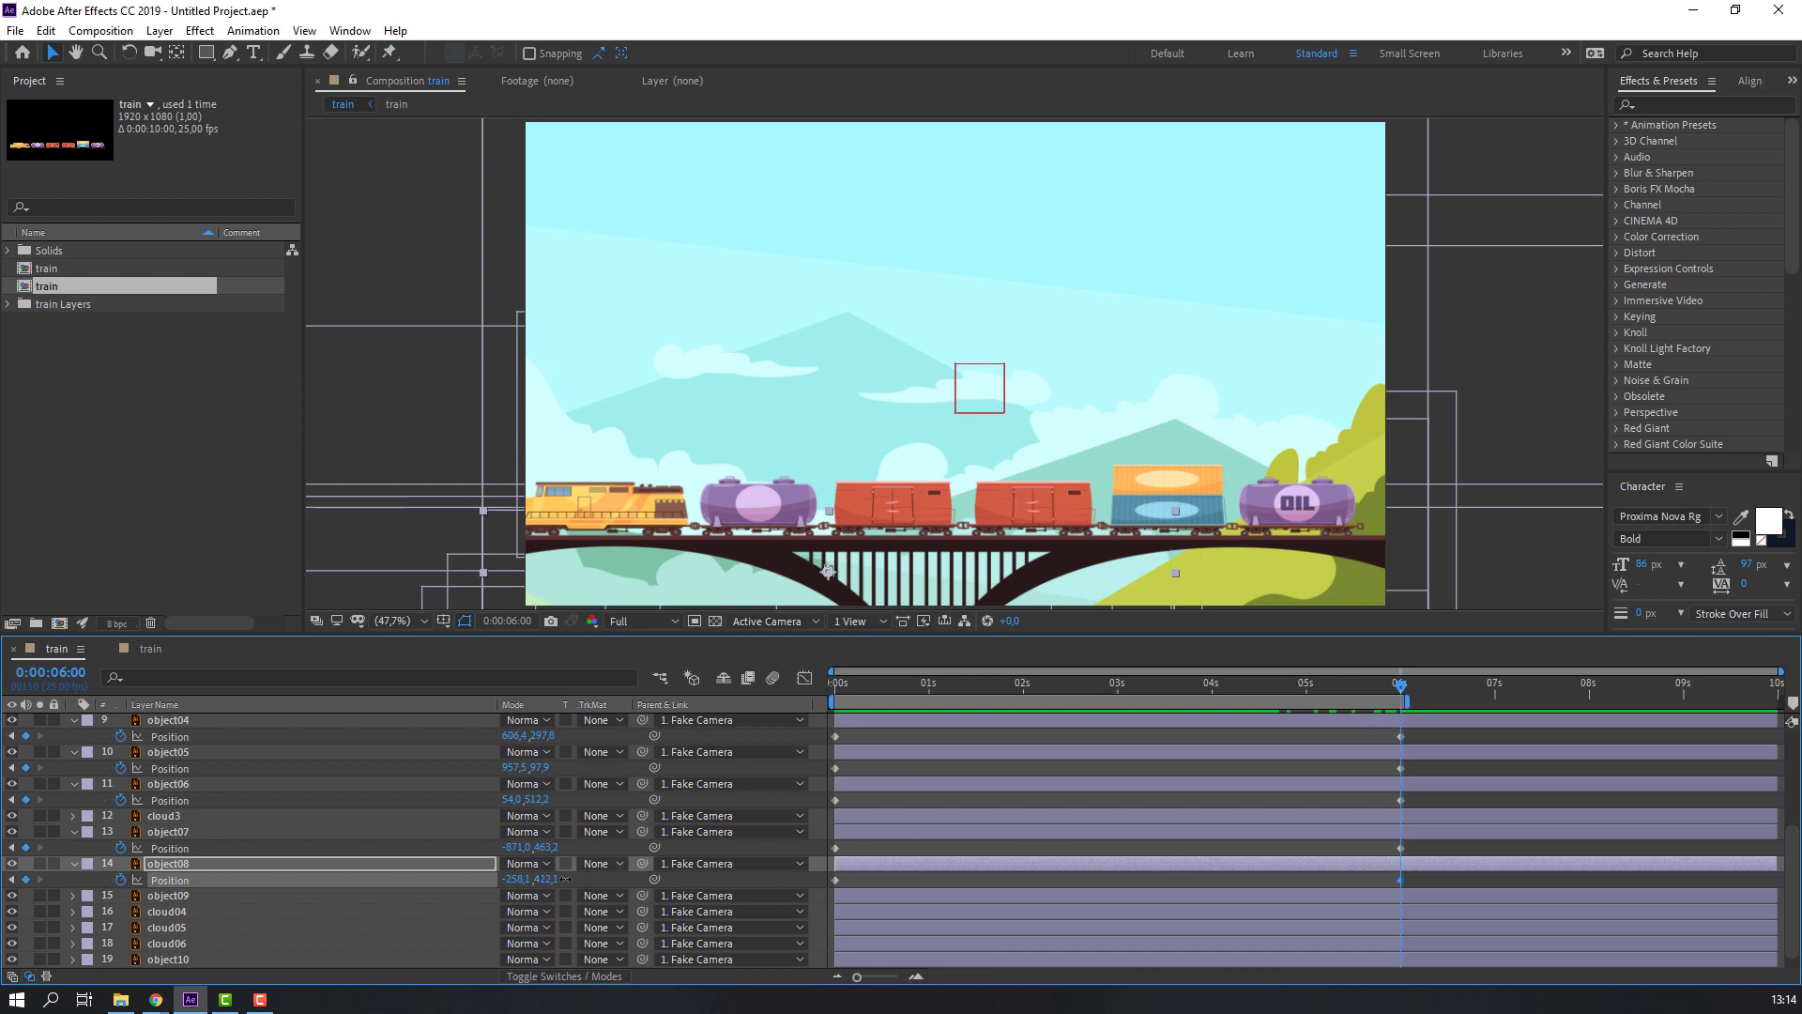
drag(563, 878, 612, 869)
key(space)
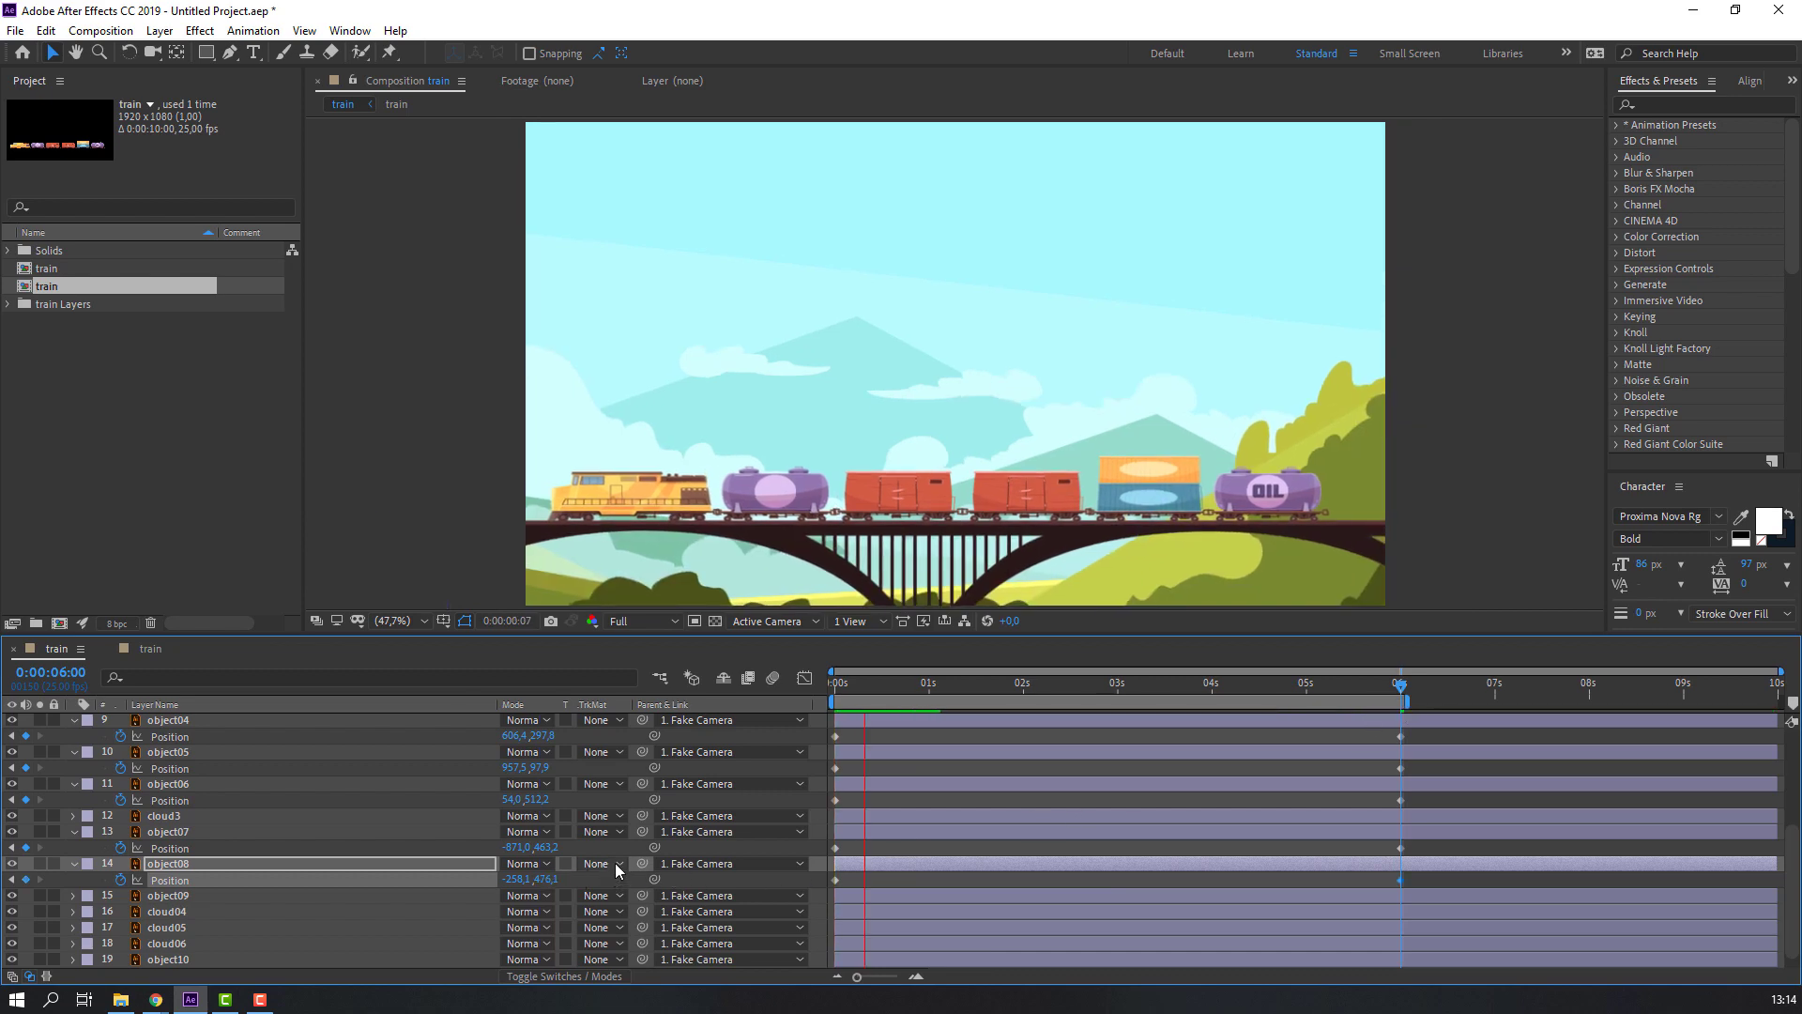
key(space)
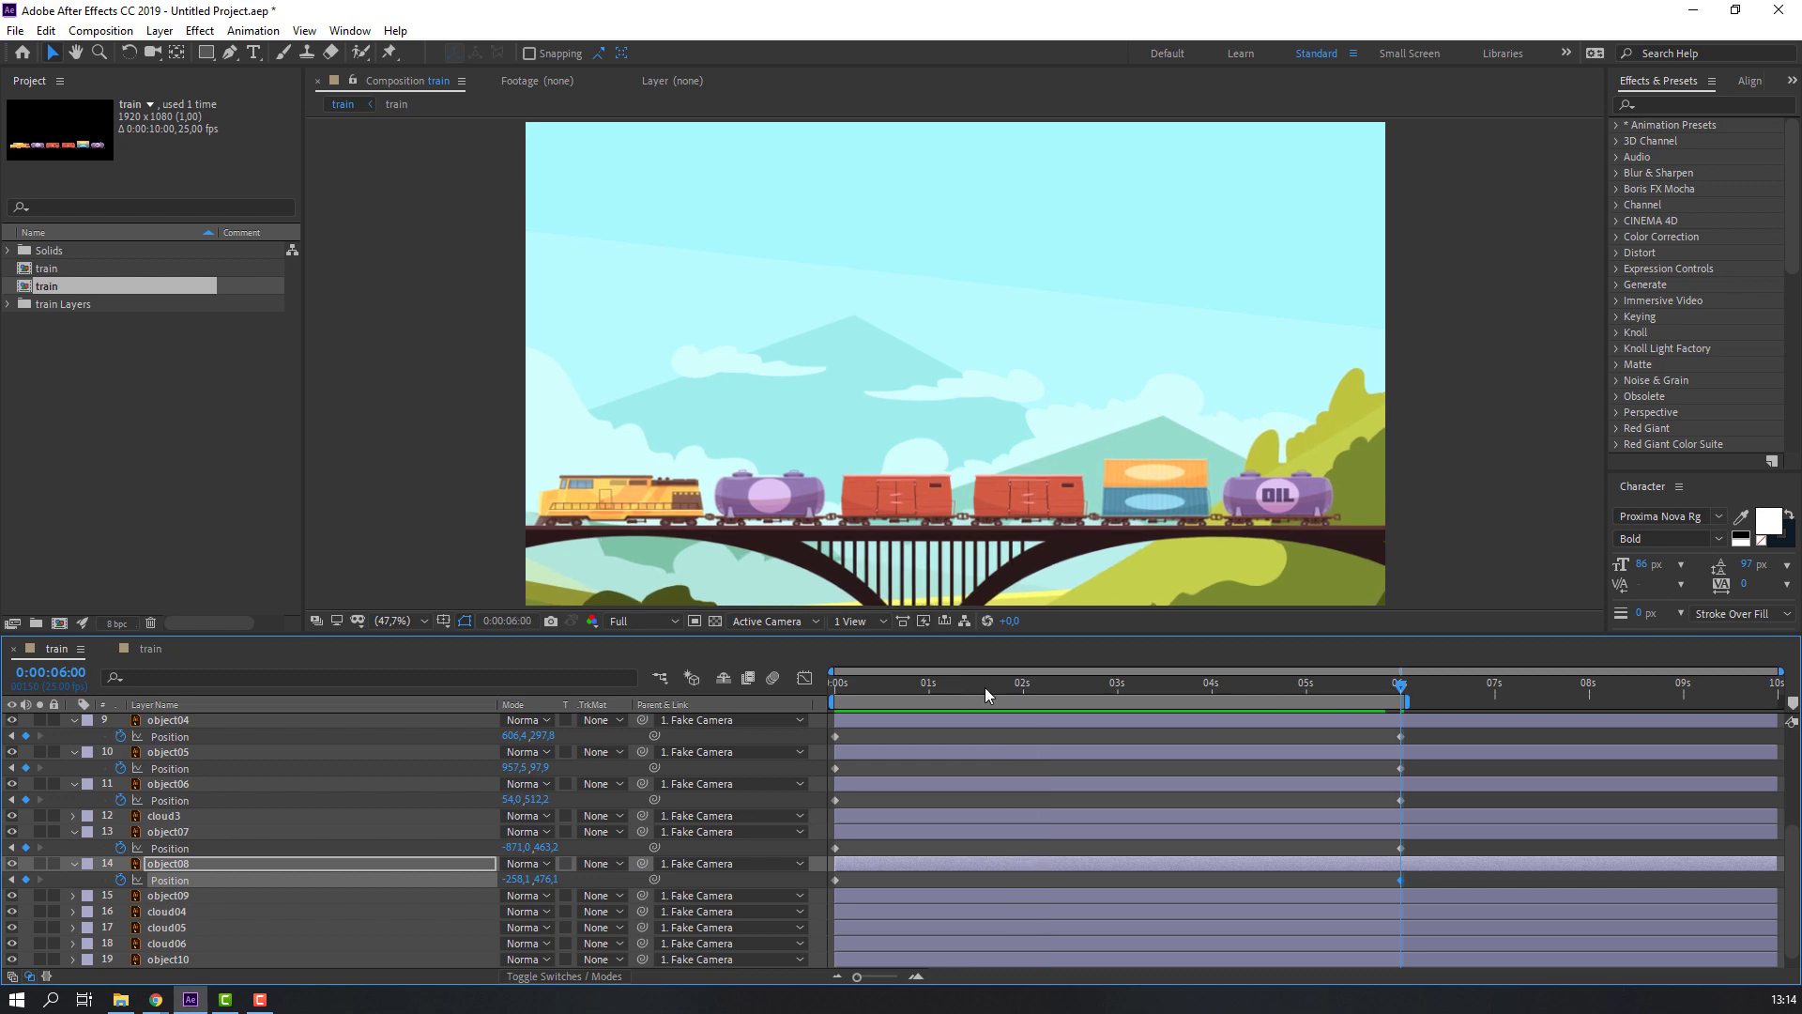
key(Home)
scroll(443, 842, down, 1)
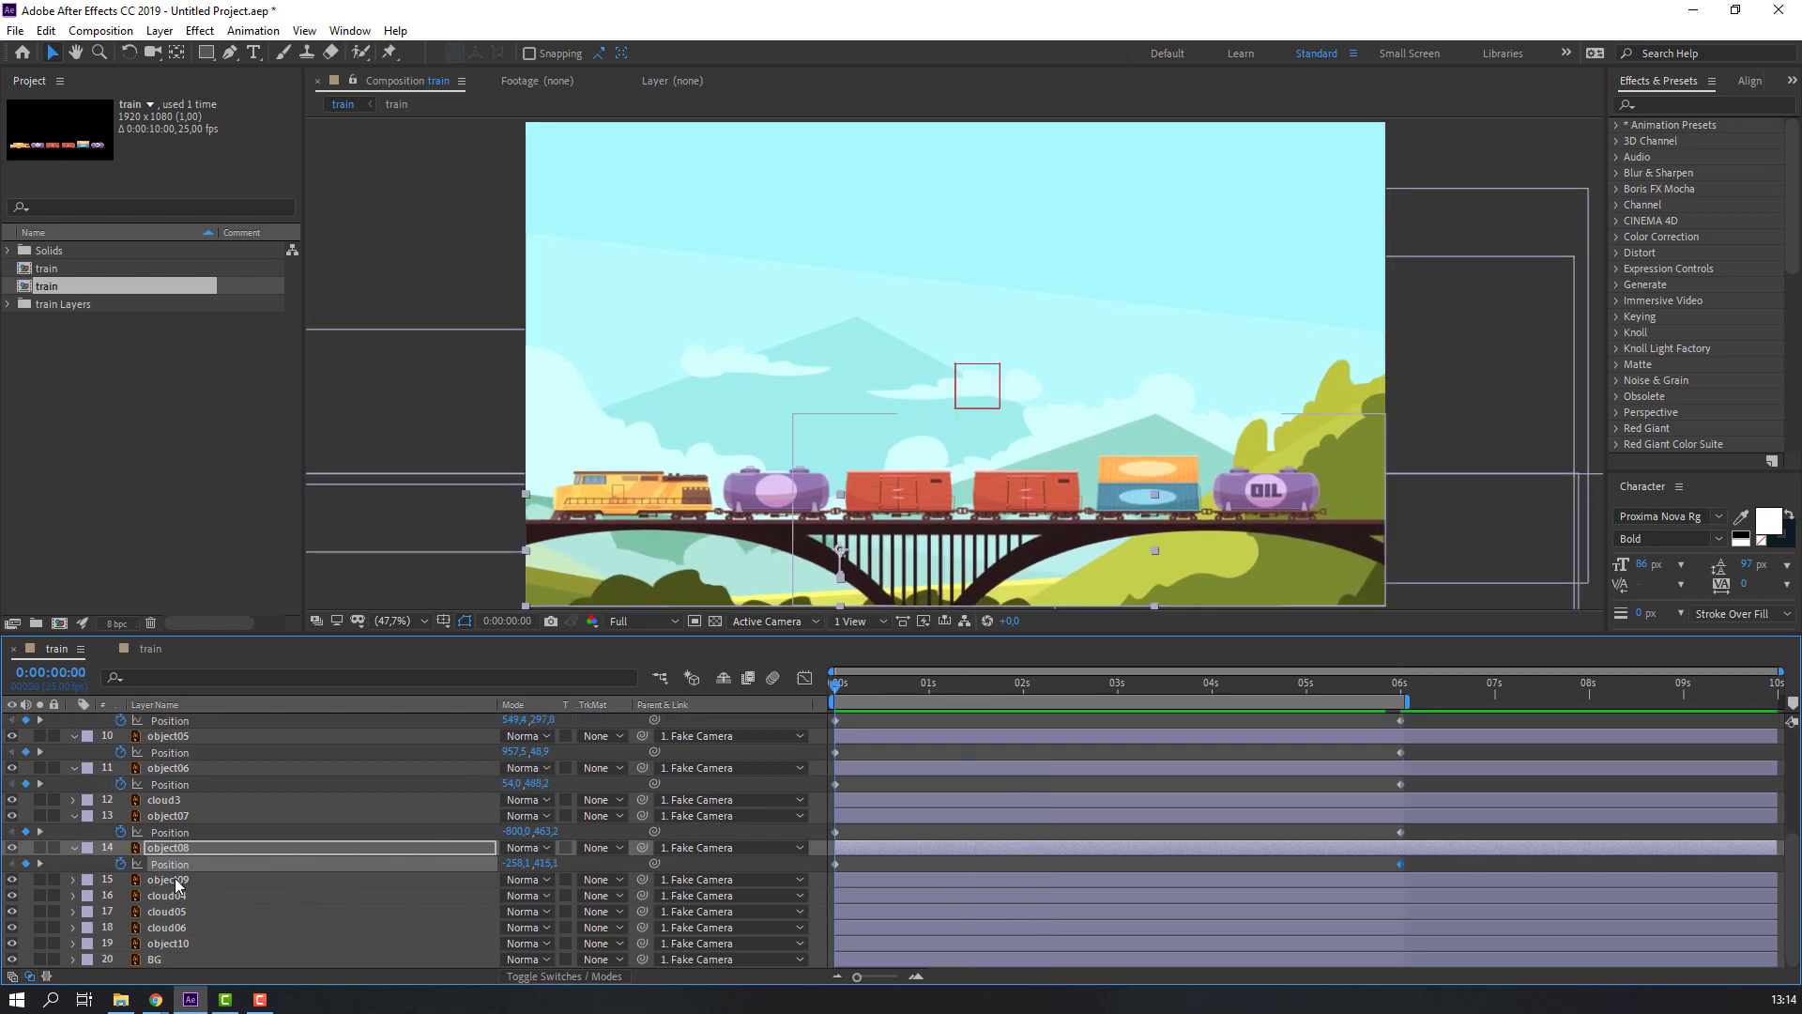
Keyframe object09's Position at 0s and exactly 6s, moving it down, and preview
click(177, 880)
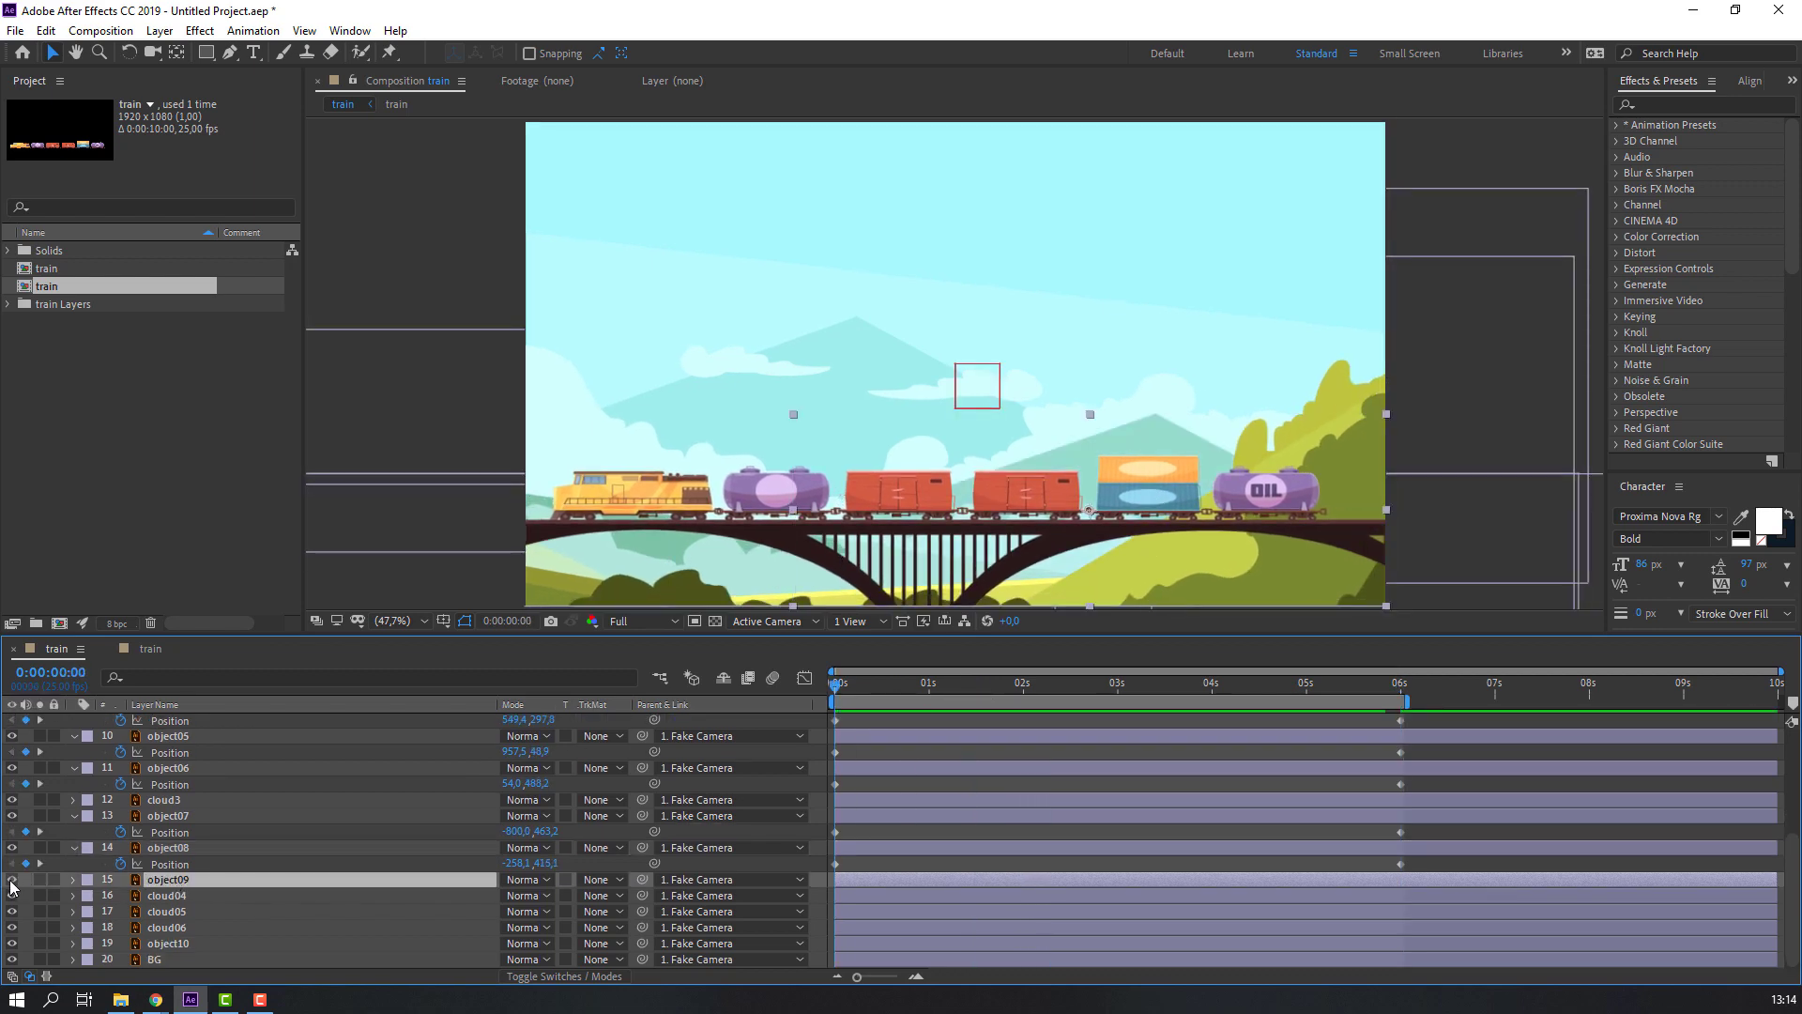
key(p)
click(120, 895)
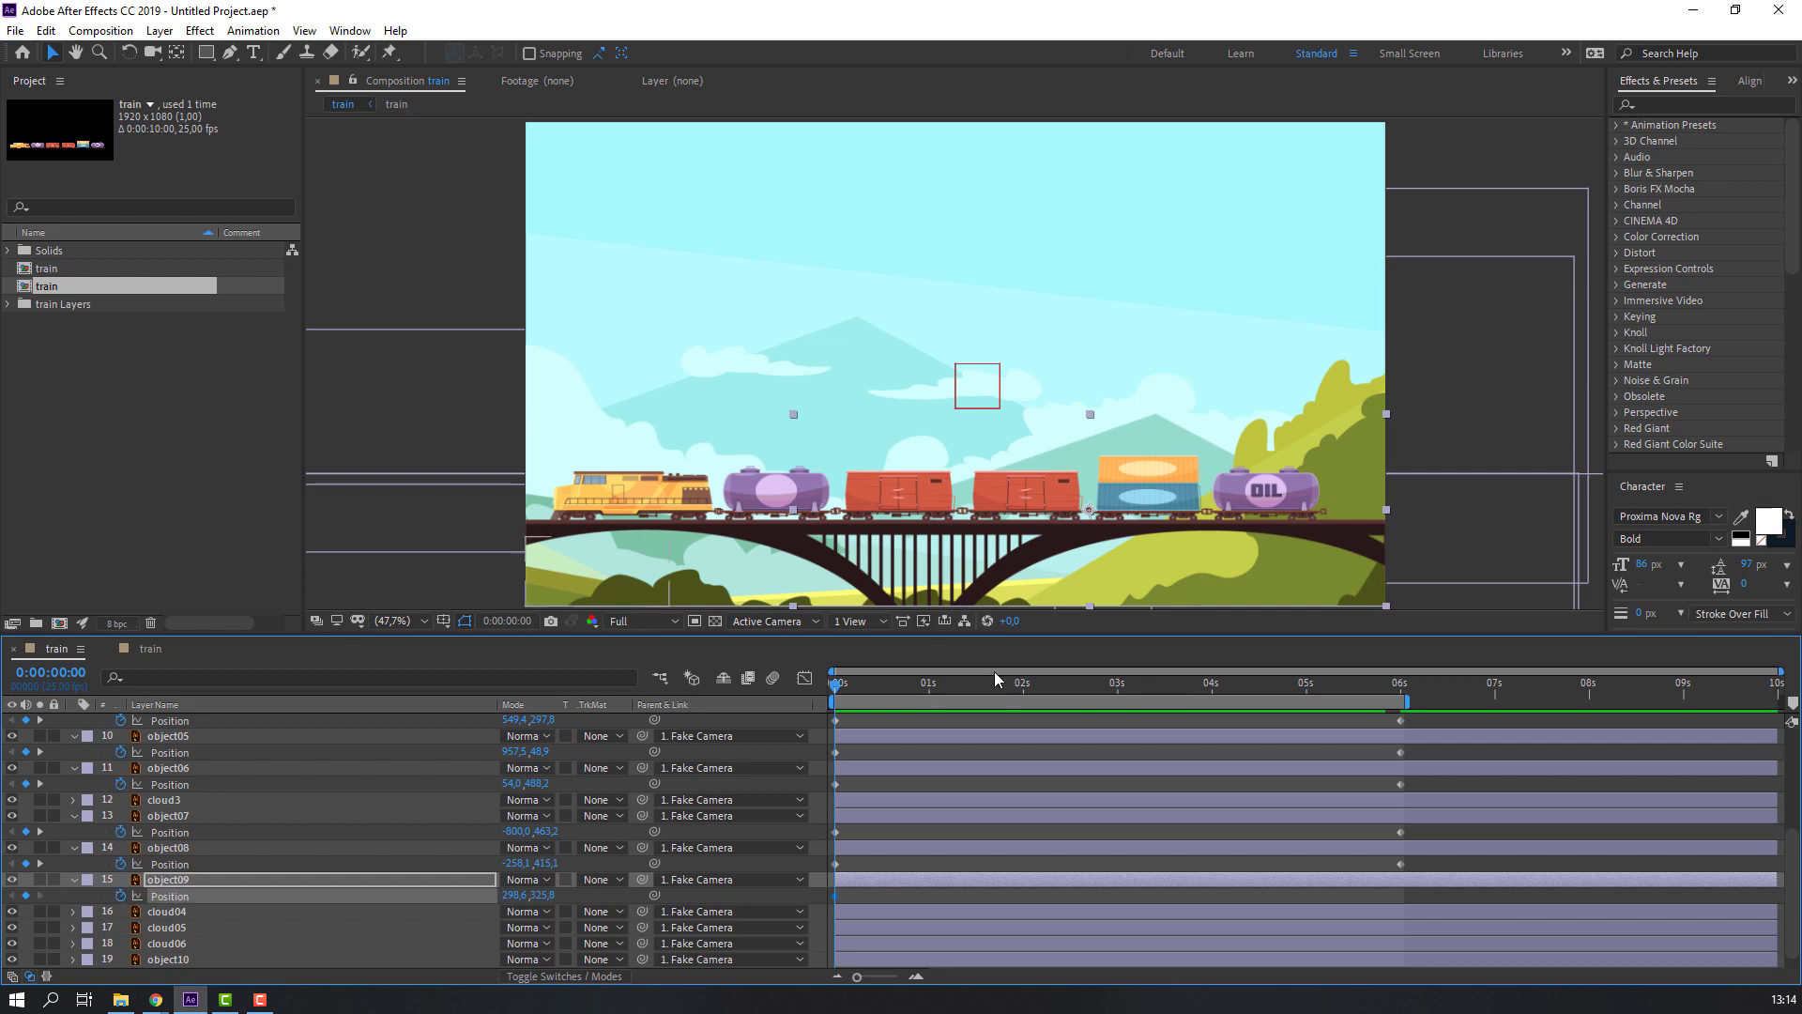
drag(1080, 685, 1366, 690)
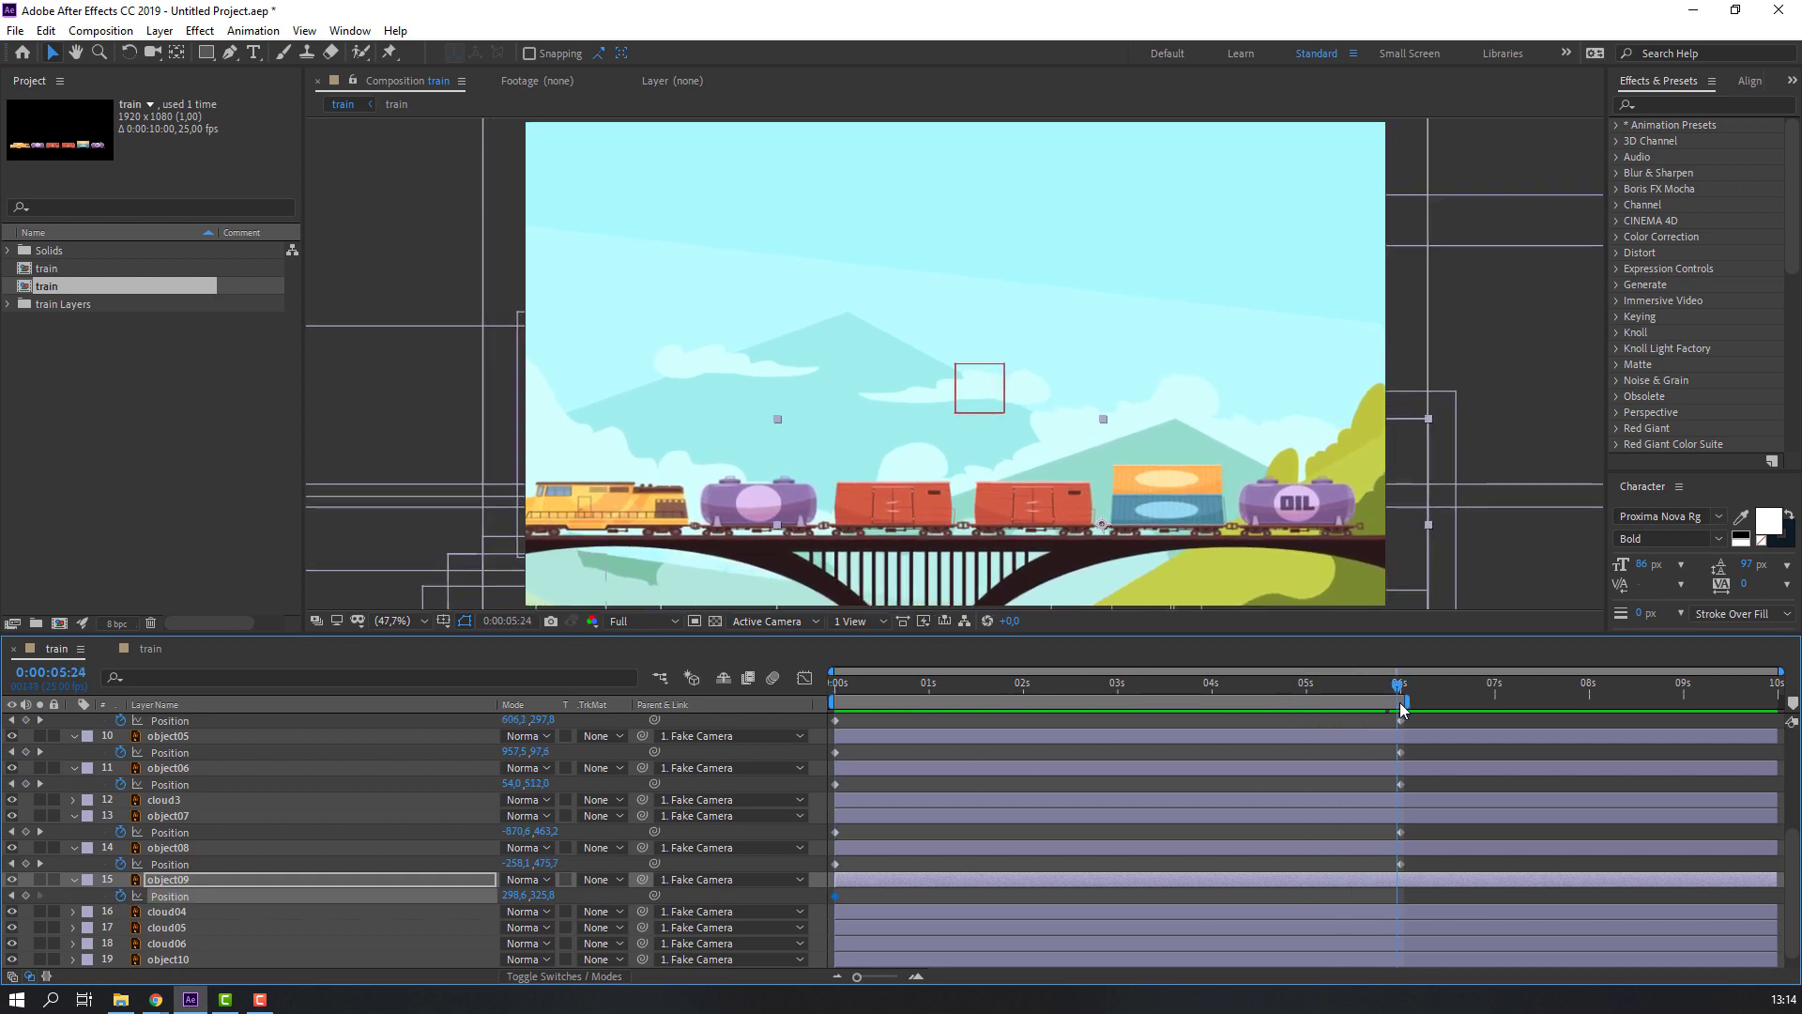
click(1402, 710)
drag(542, 898, 567, 899)
key(space)
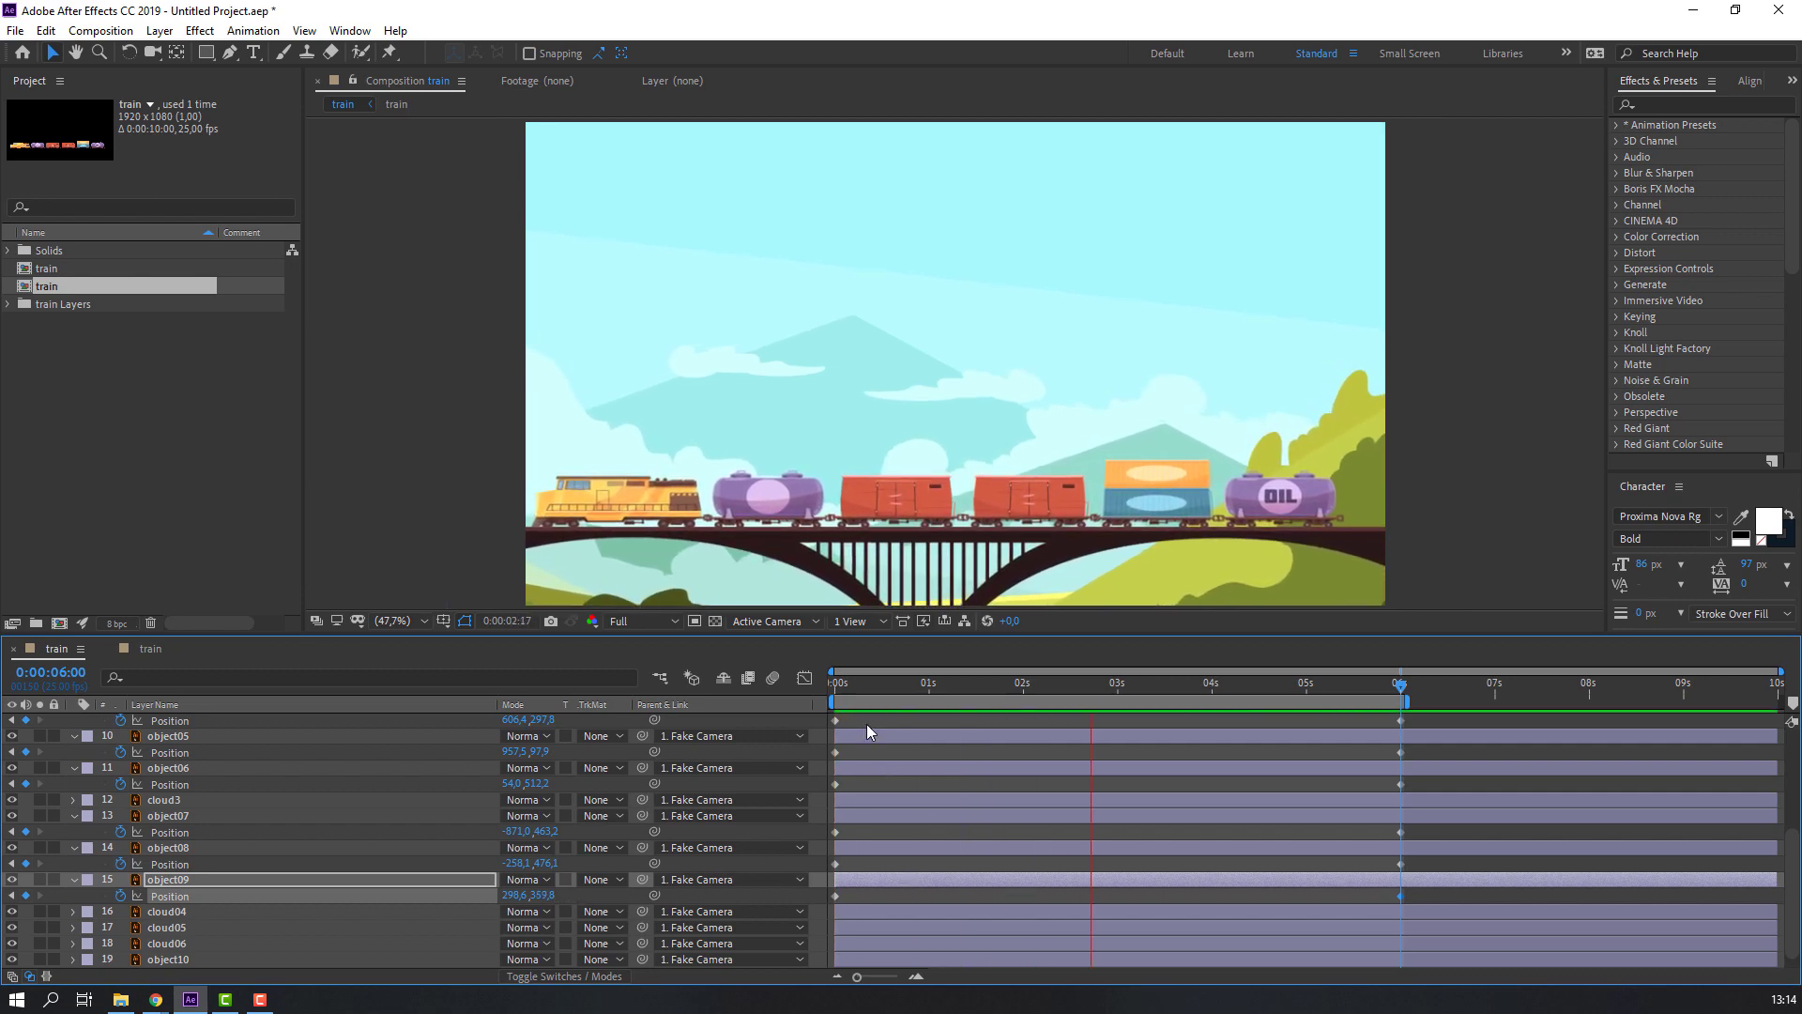
key(space)
key(Home)
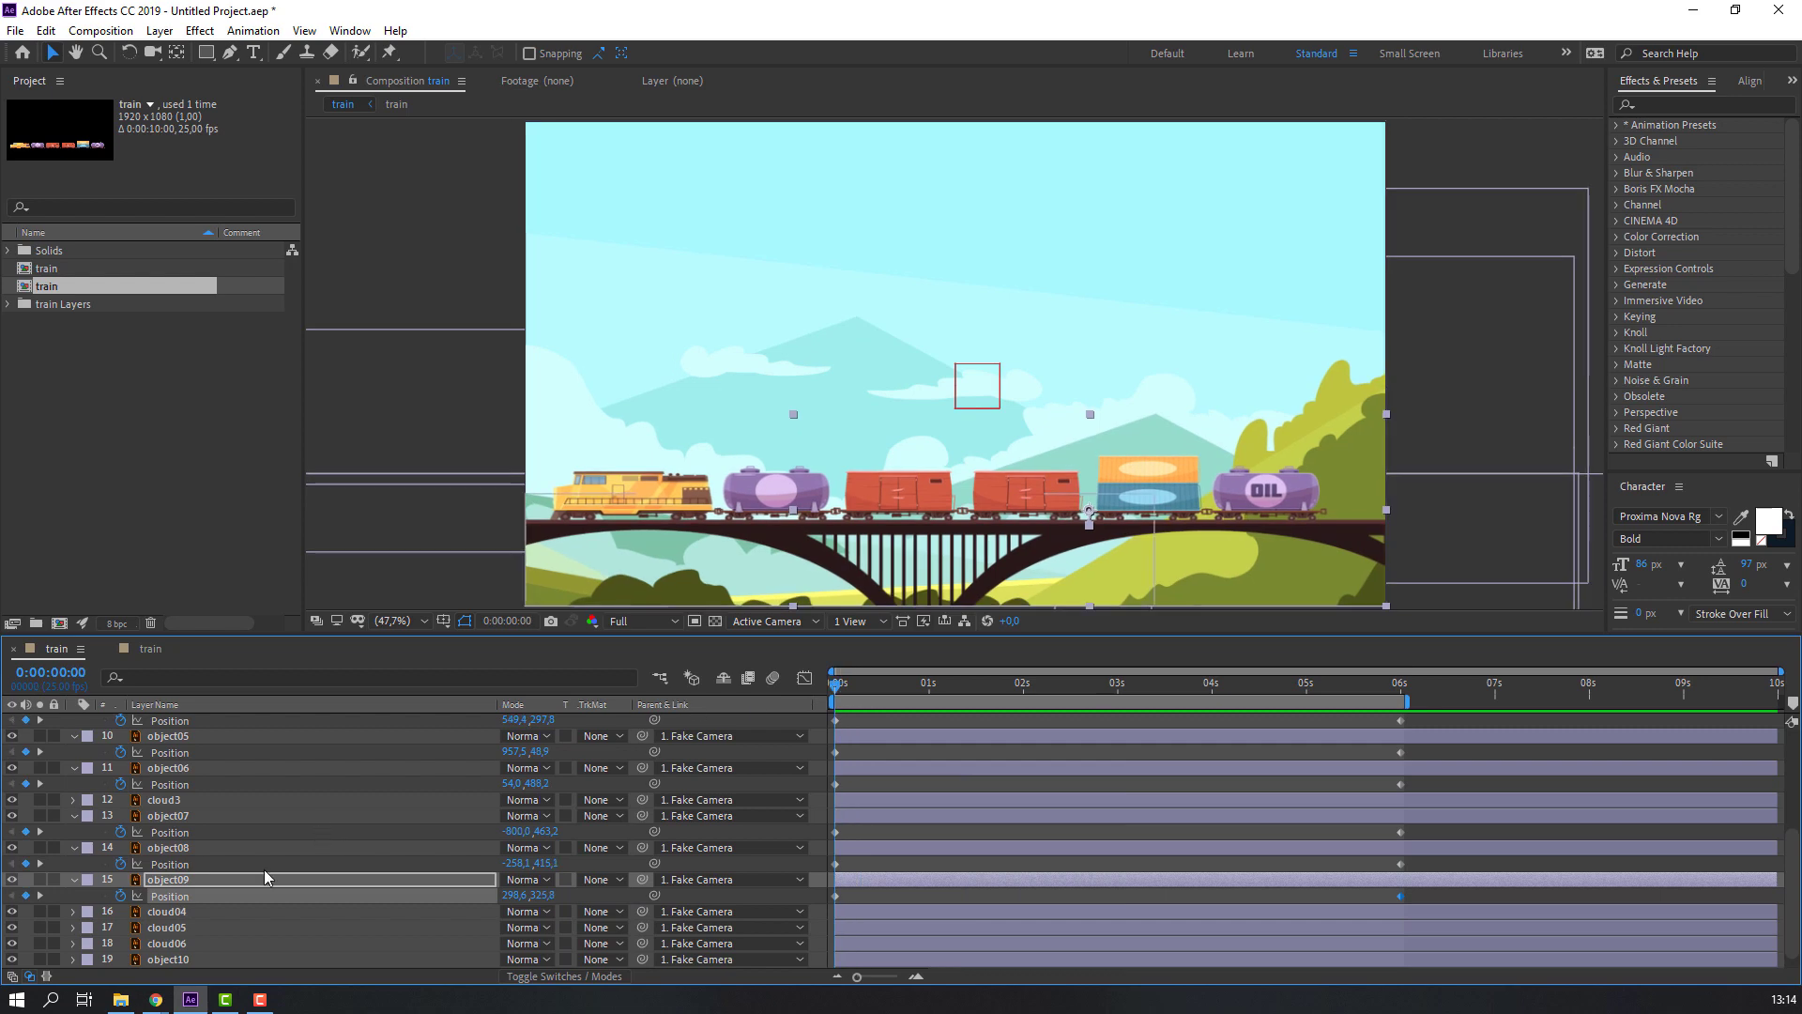
Keyframe object10's Position at 0s and 6s, sinking it downward, and preview
scroll(265, 873, down, 1)
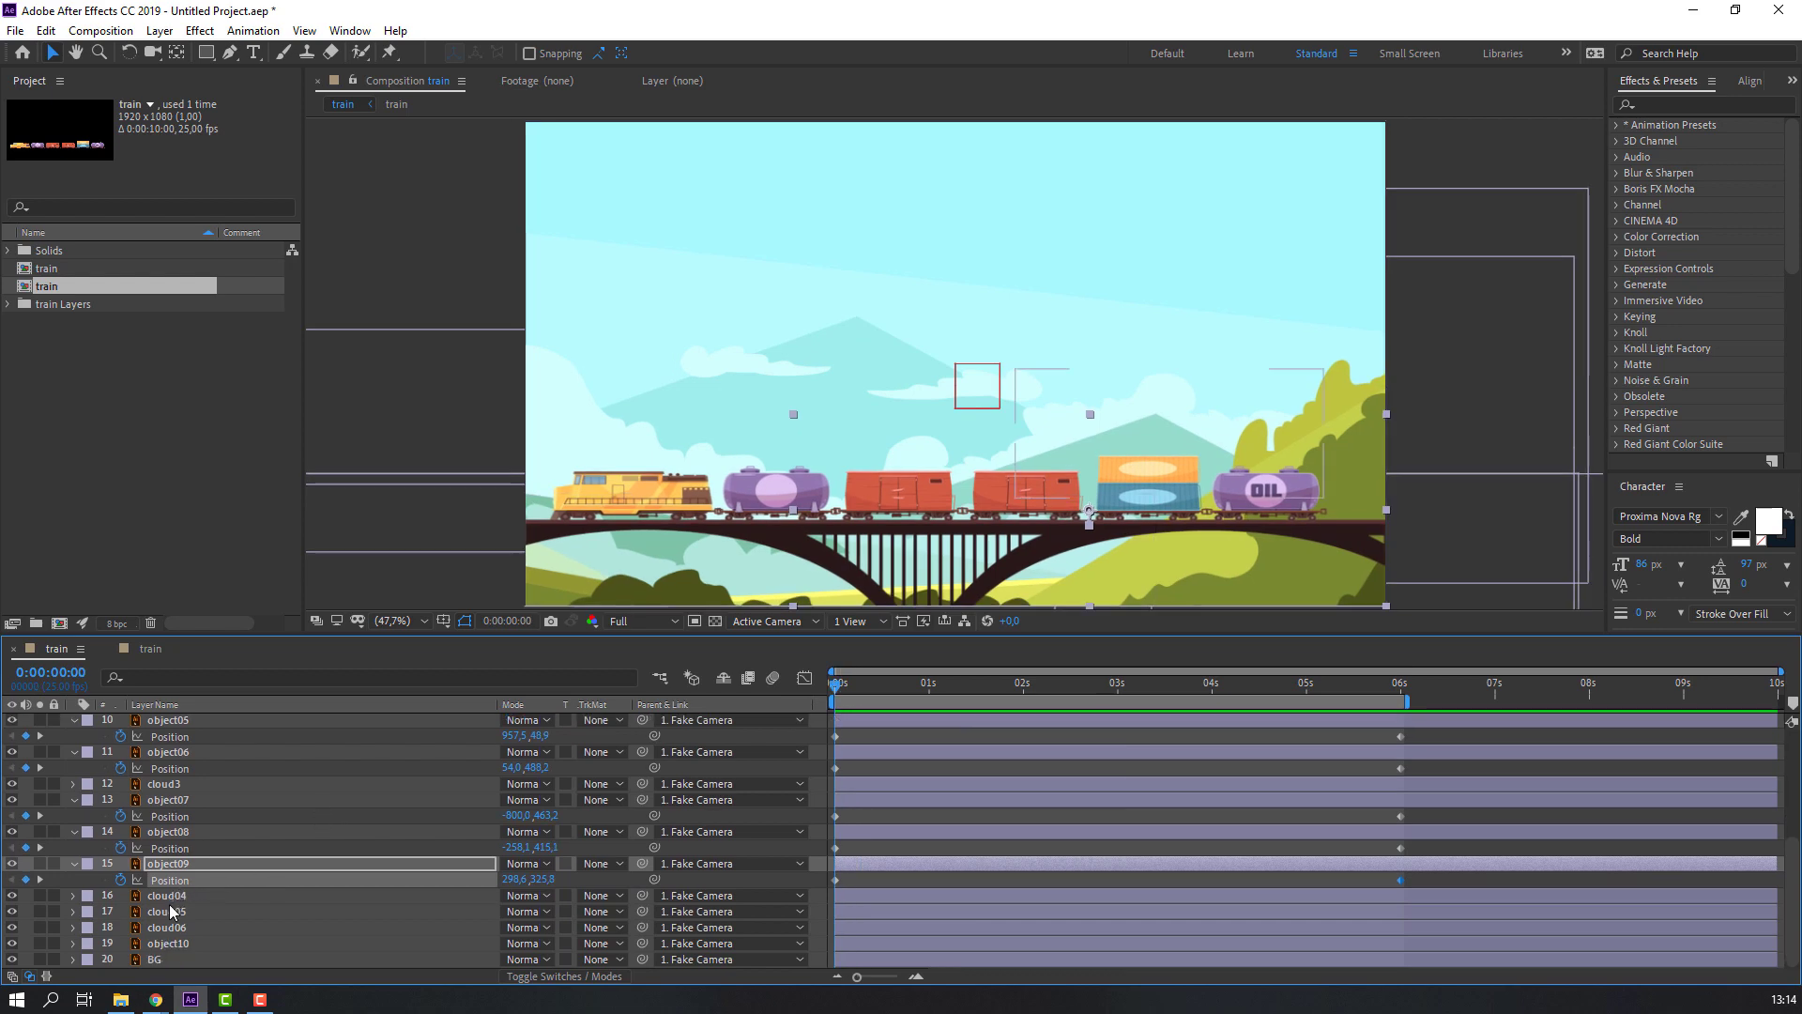
click(155, 950)
click(12, 943)
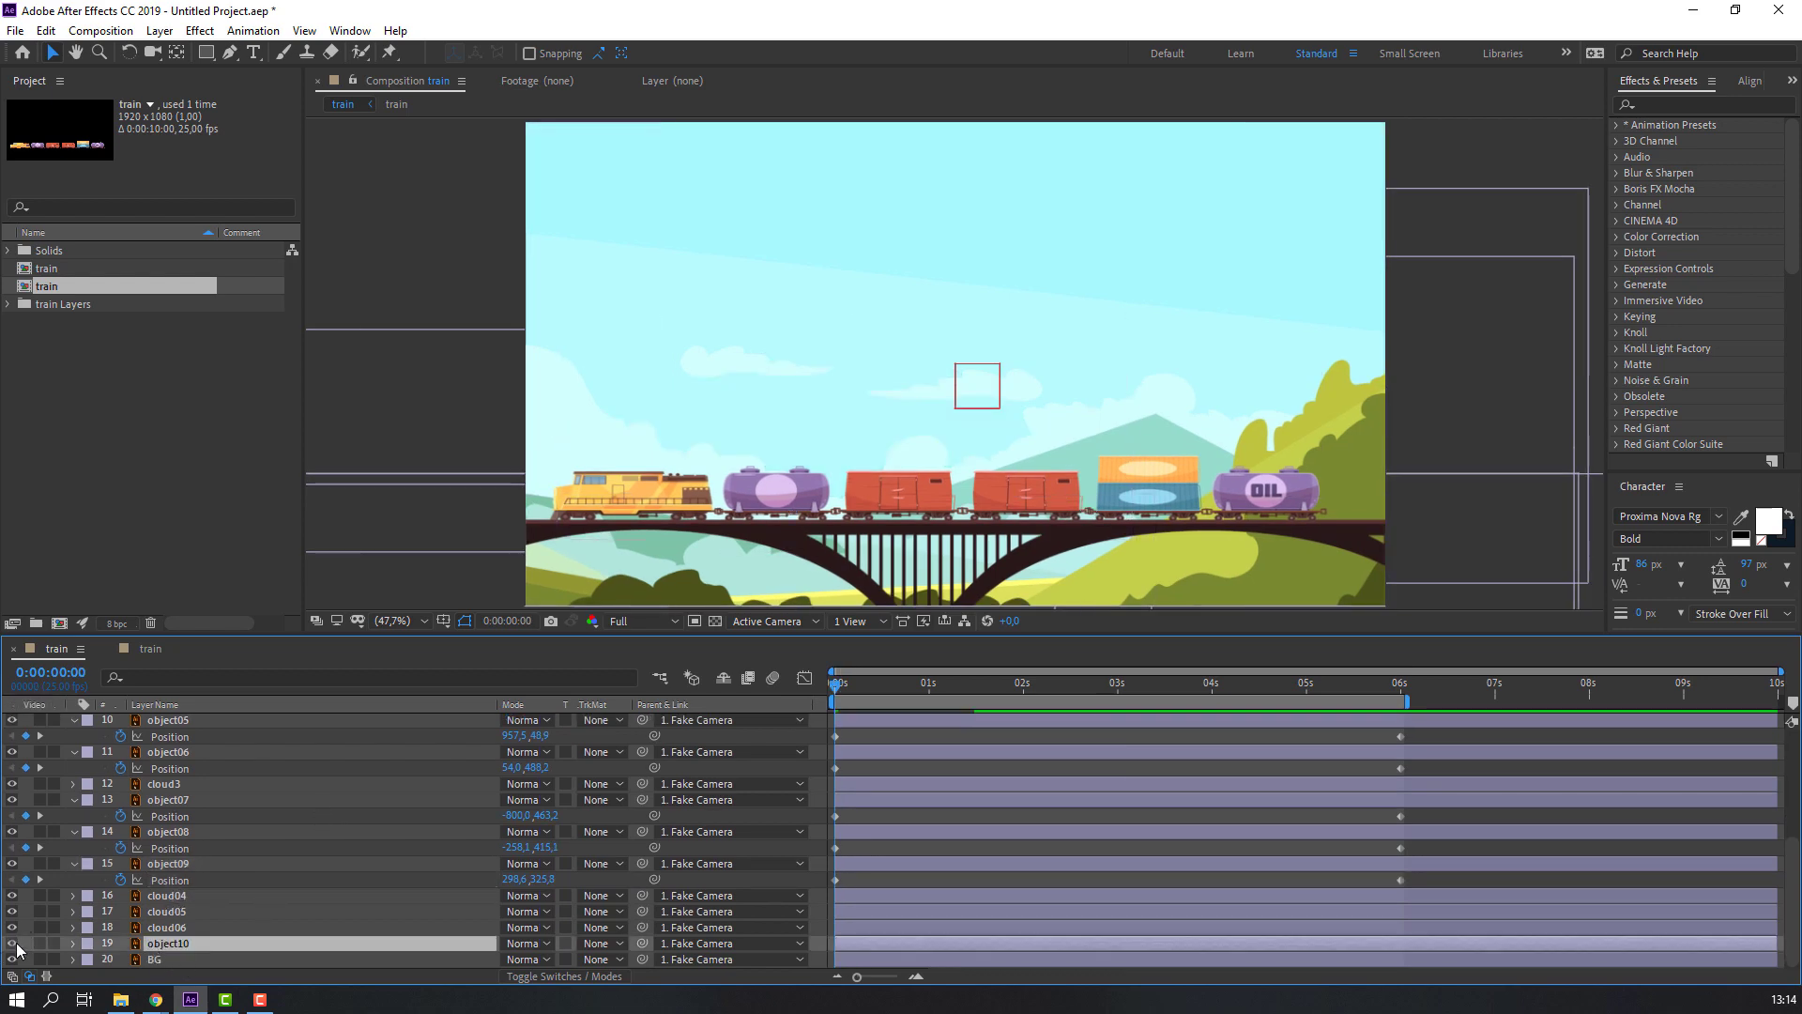
click(12, 943)
key(p)
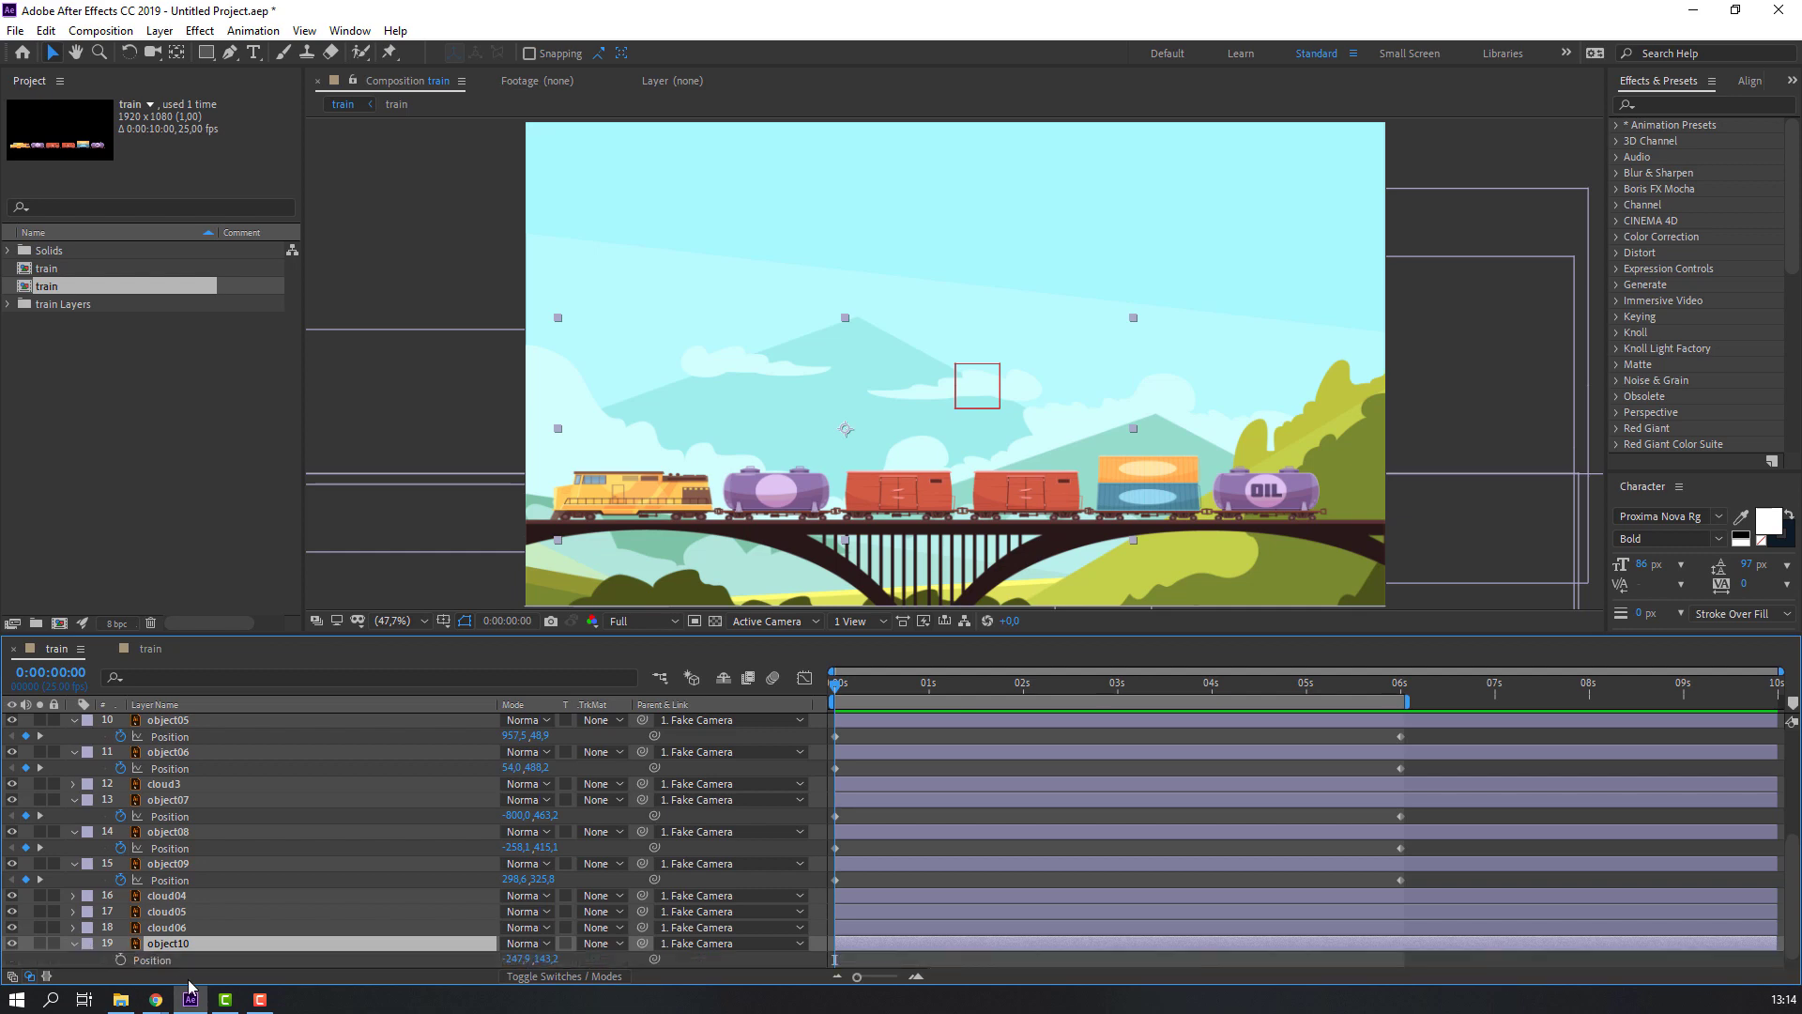
click(120, 960)
drag(966, 701, 1401, 715)
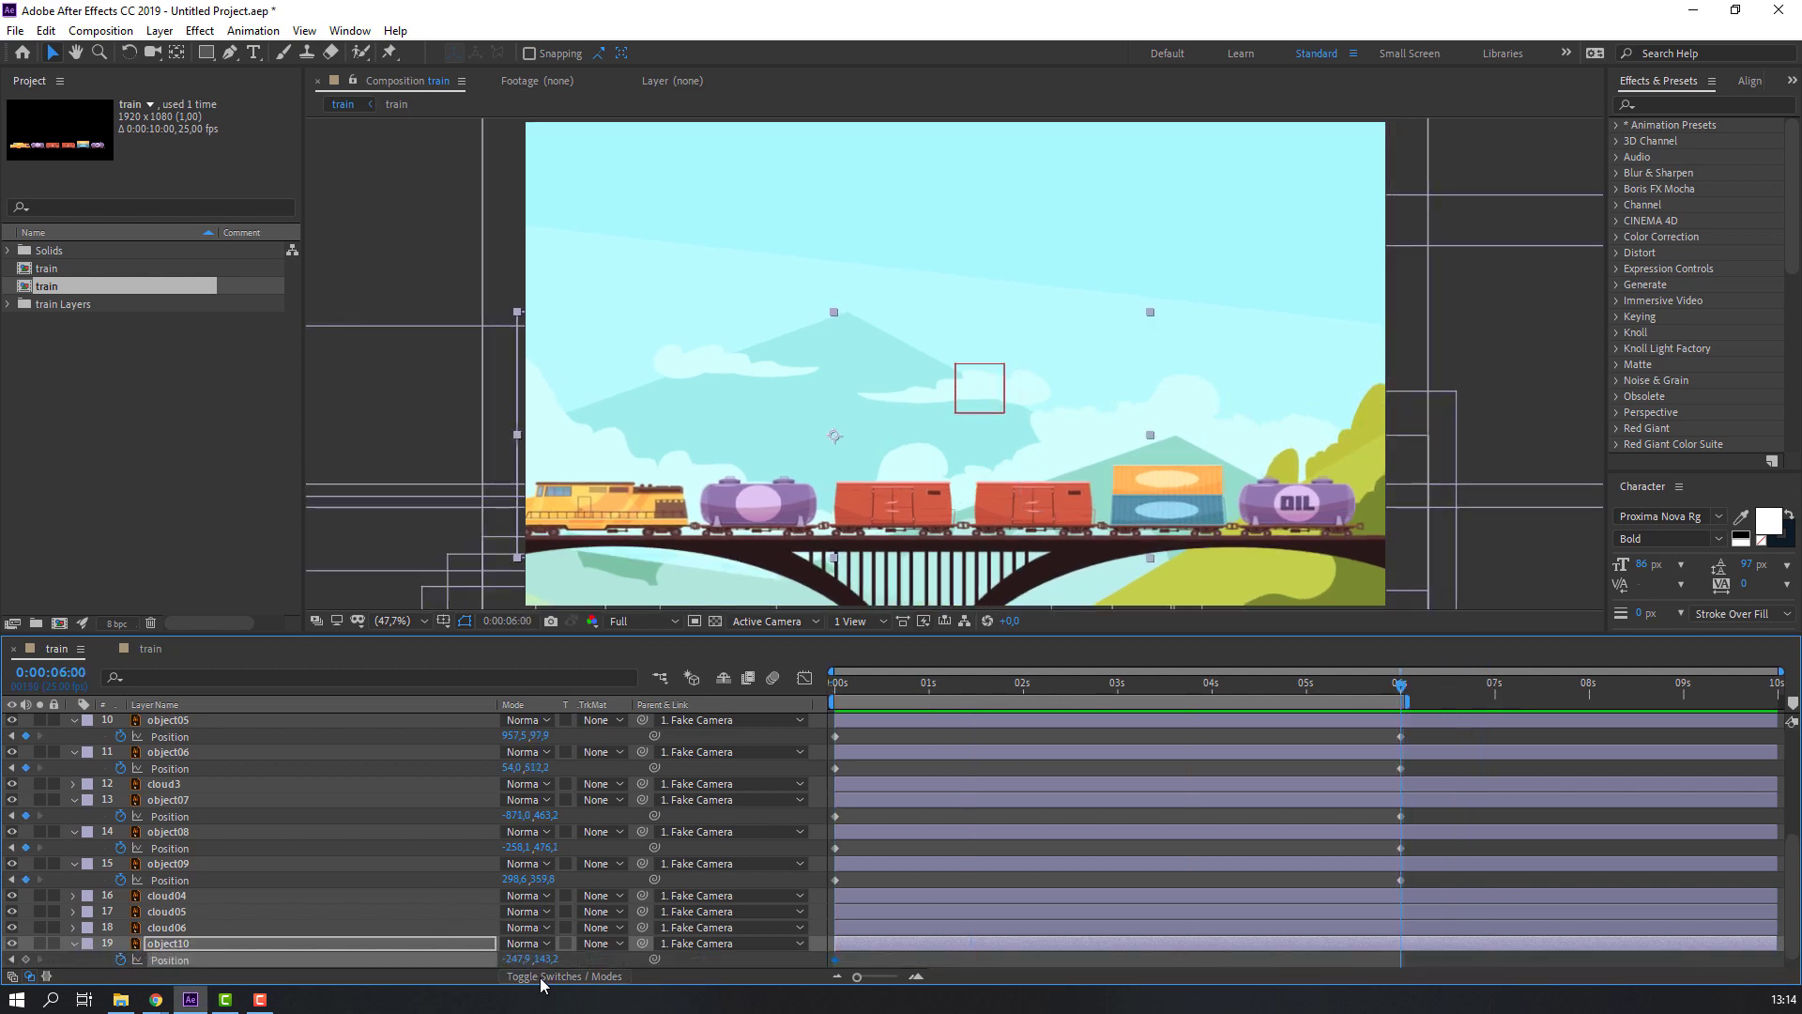
drag(554, 958, 581, 961)
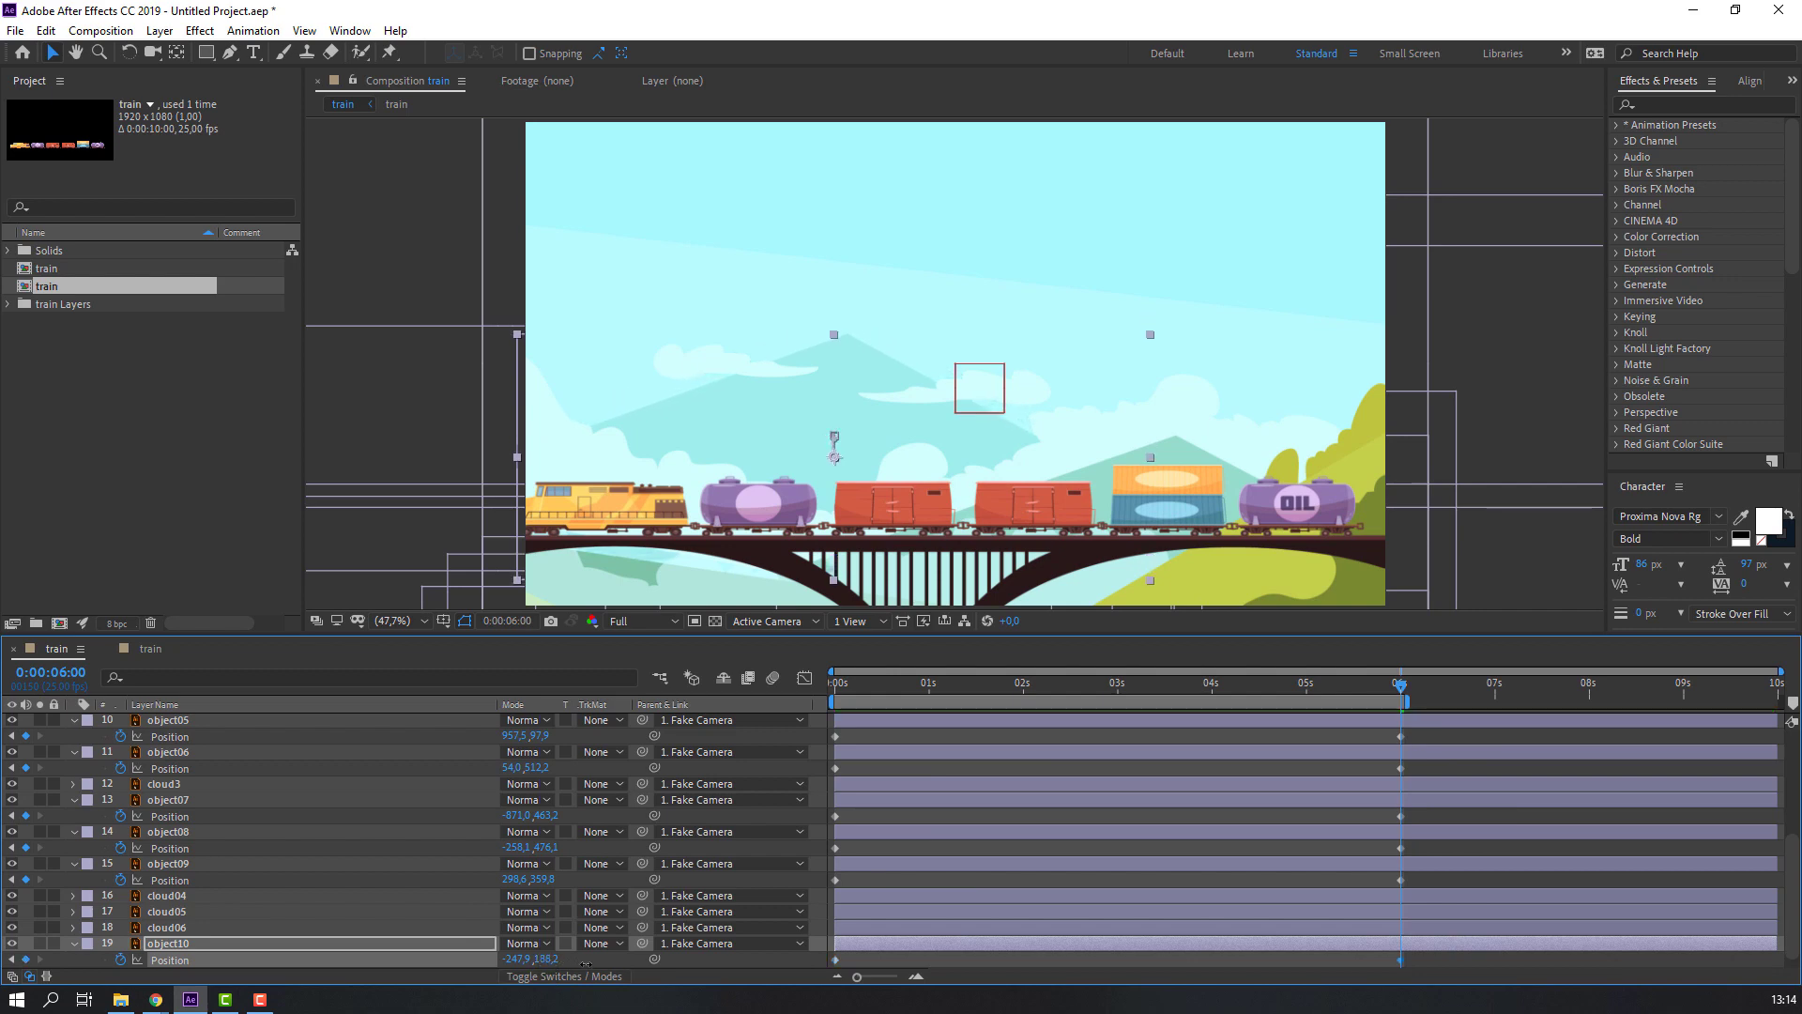
key(space)
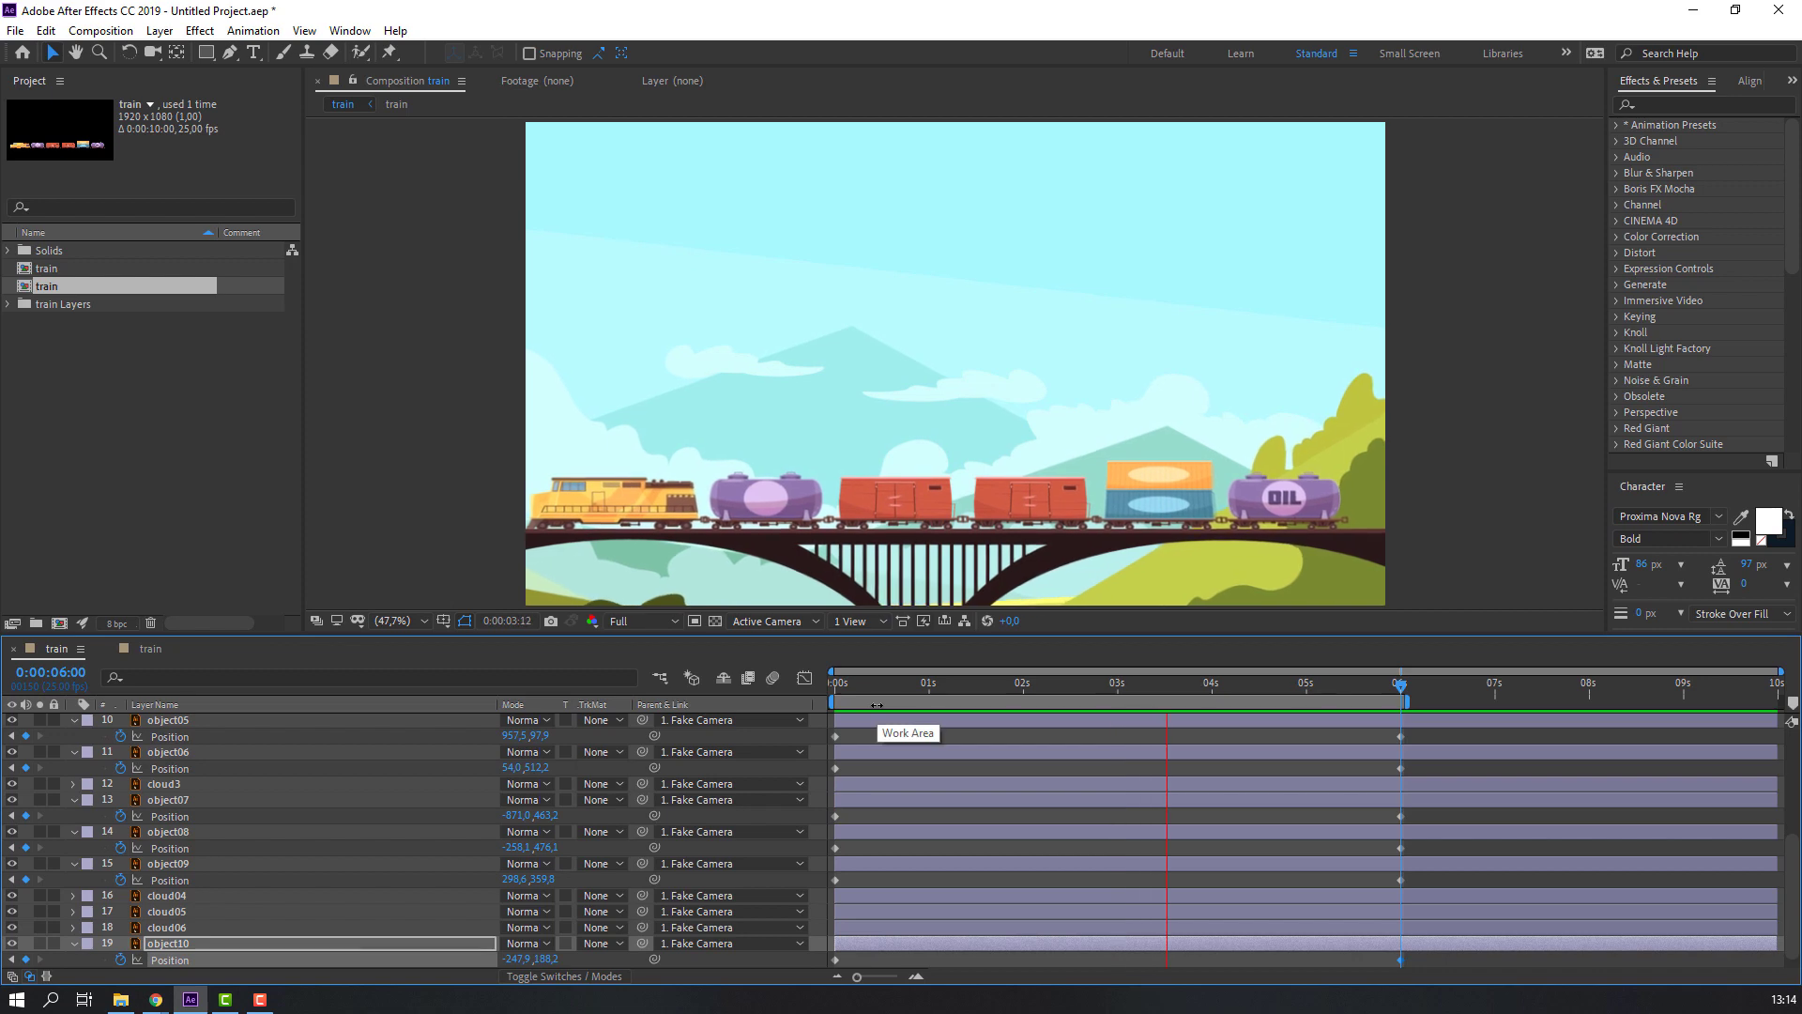
key(space)
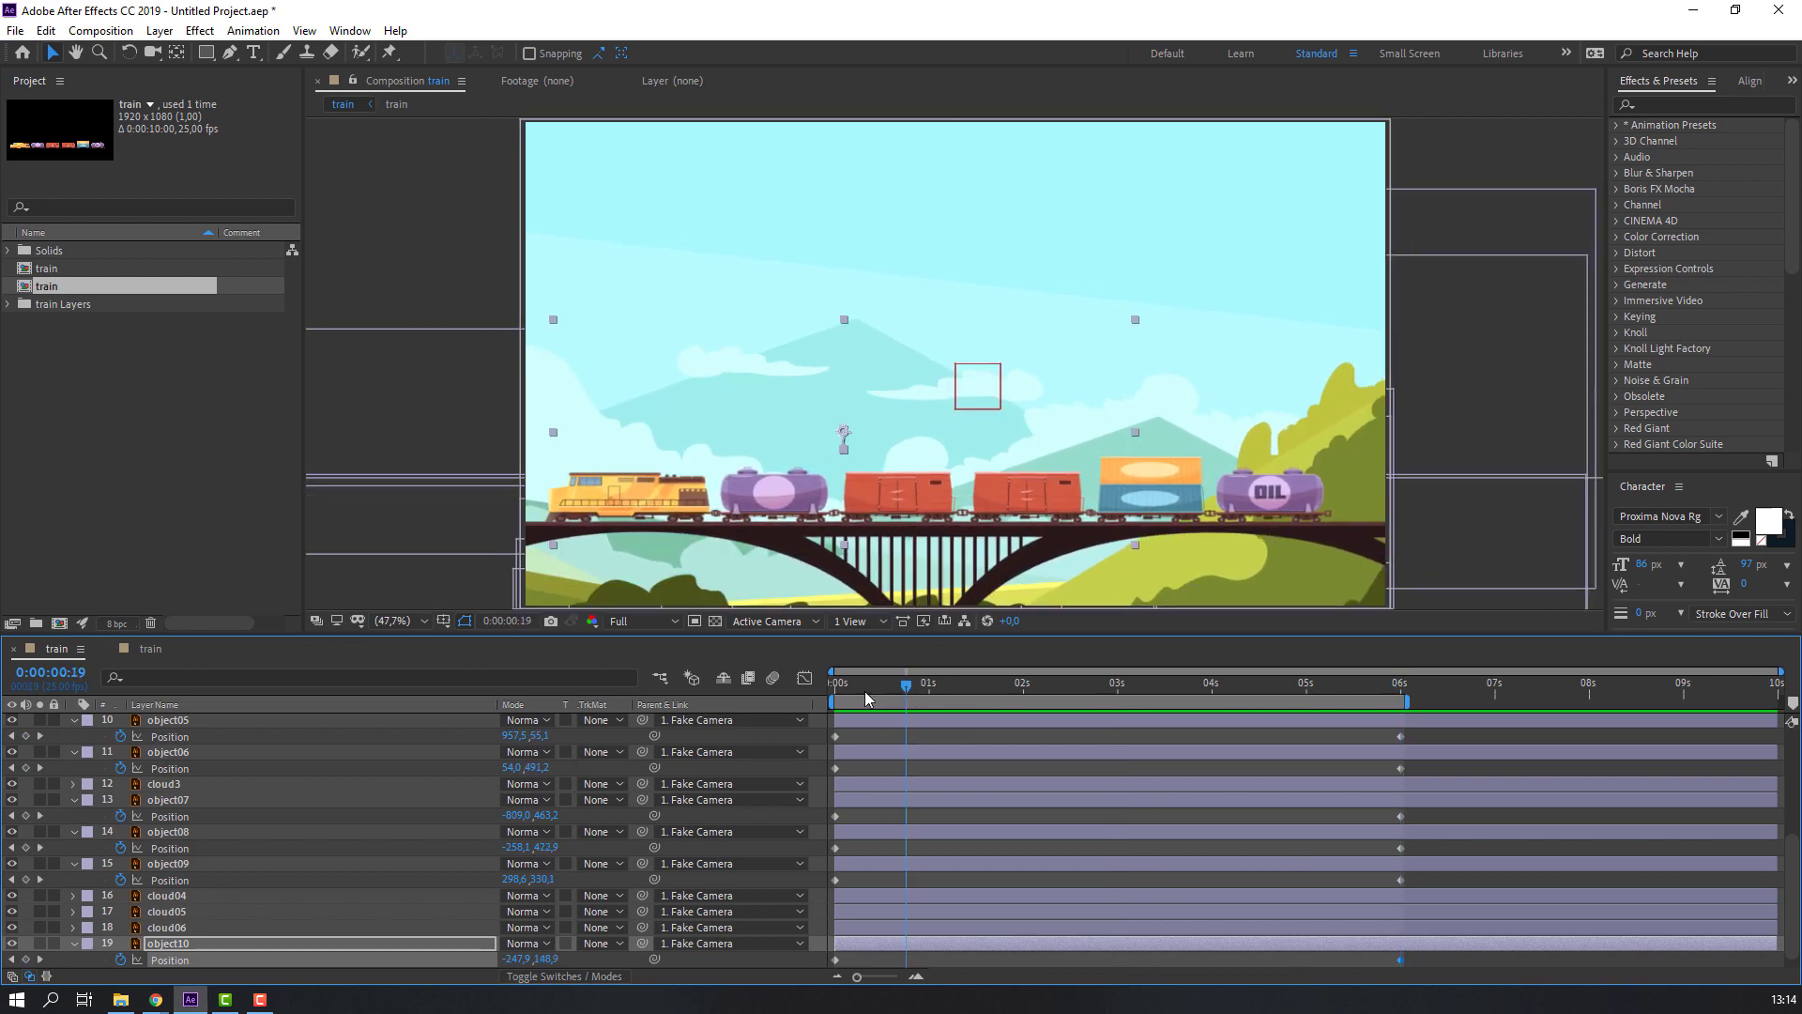
scroll(412, 831, up, 5)
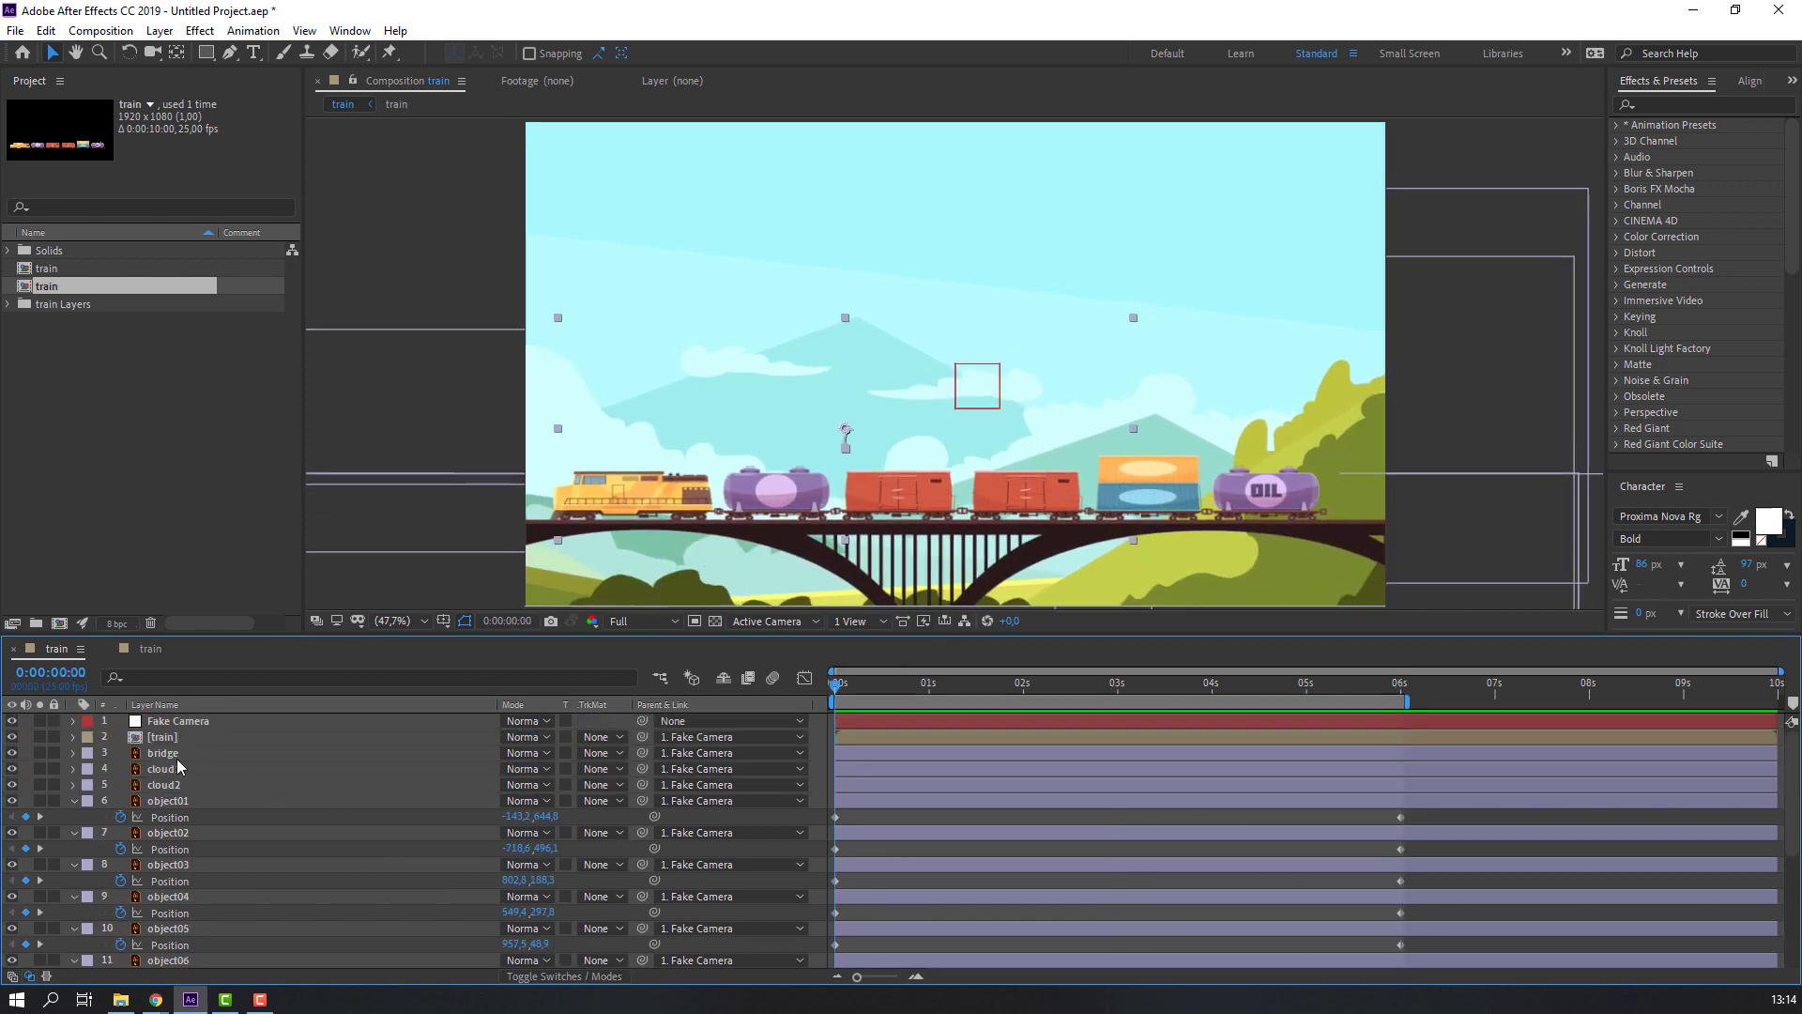
Keyframe the bridge's Position so it dips slightly by 6 seconds, then preview it
click(165, 754)
key(p)
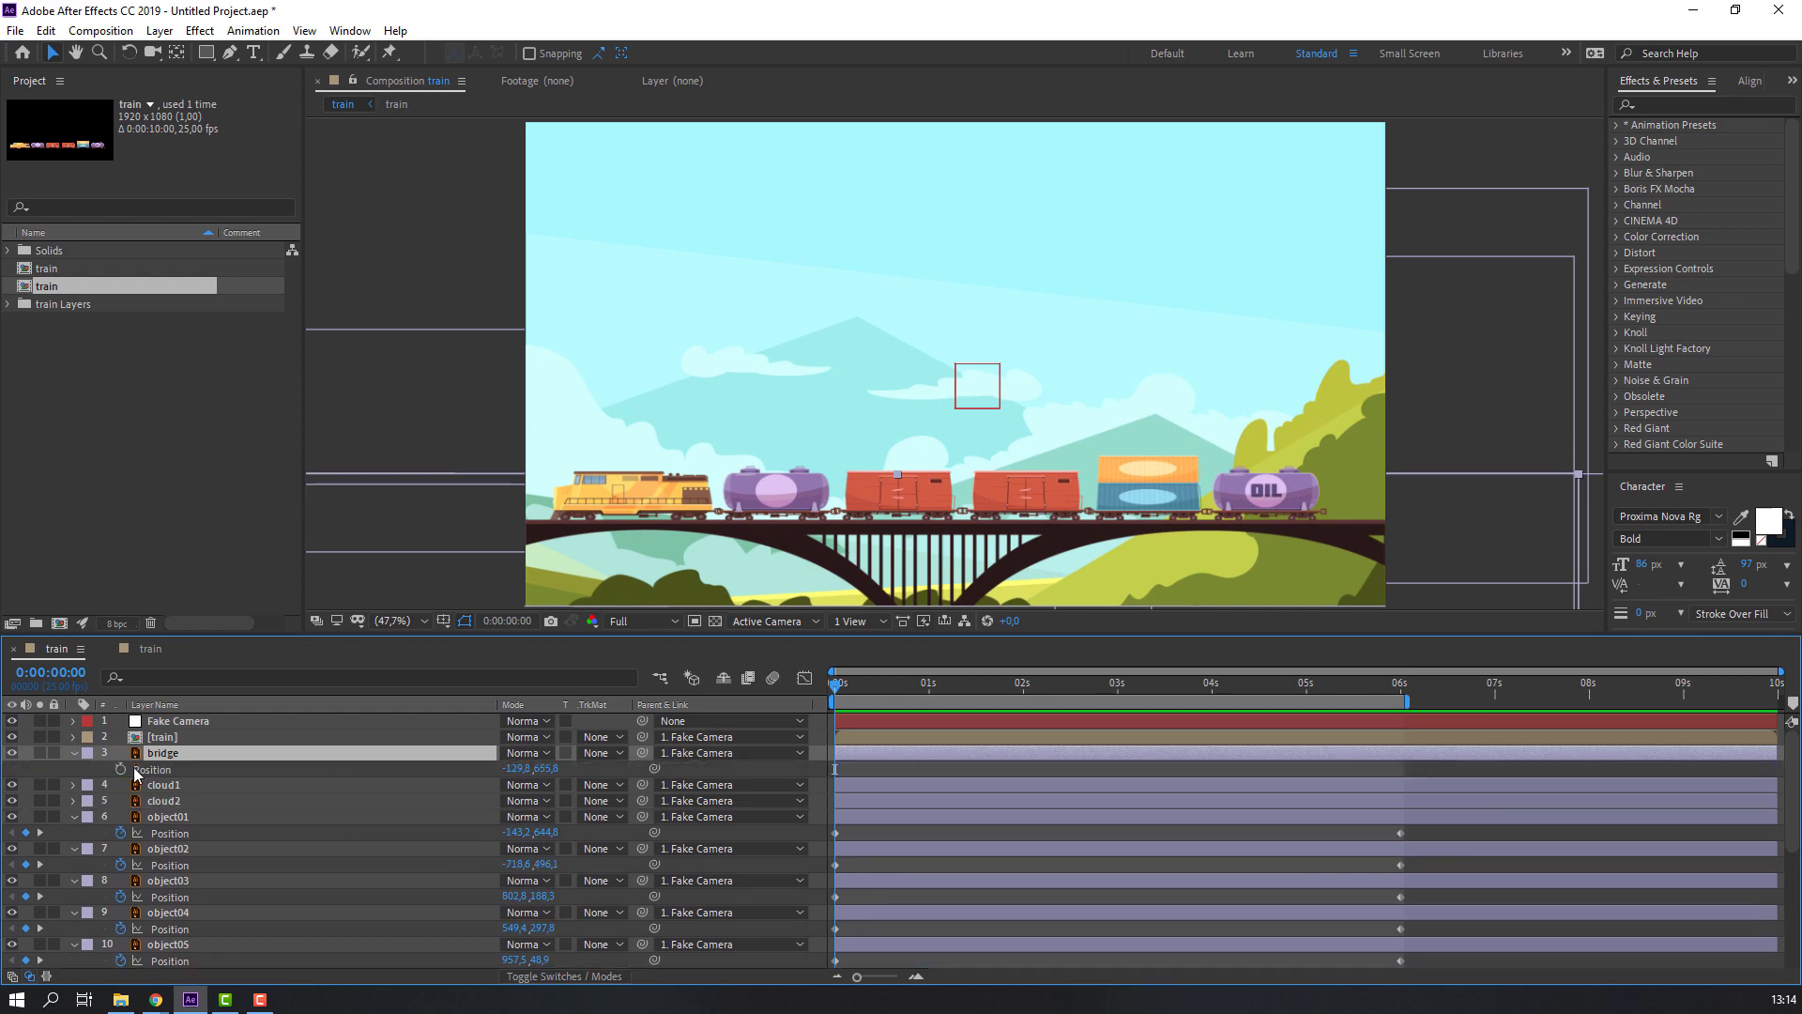
click(121, 769)
click(906, 684)
drag(1014, 695, 1403, 709)
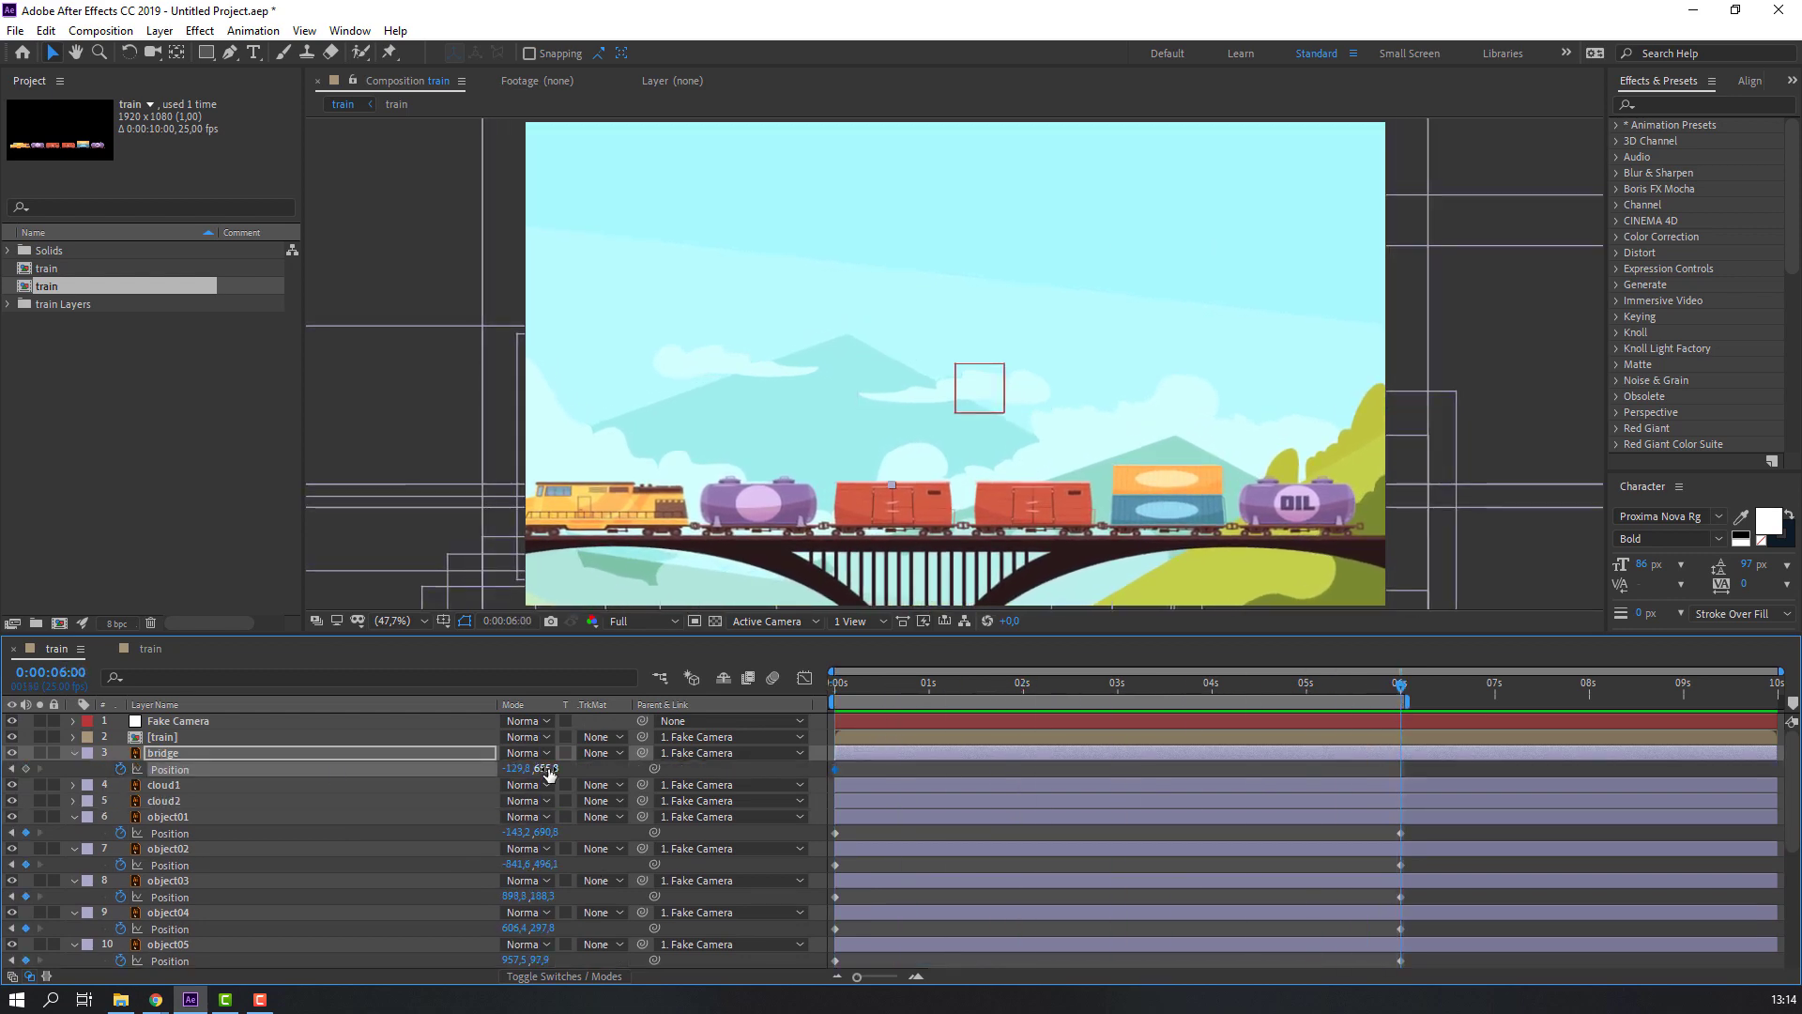
drag(549, 772, 569, 772)
key(space)
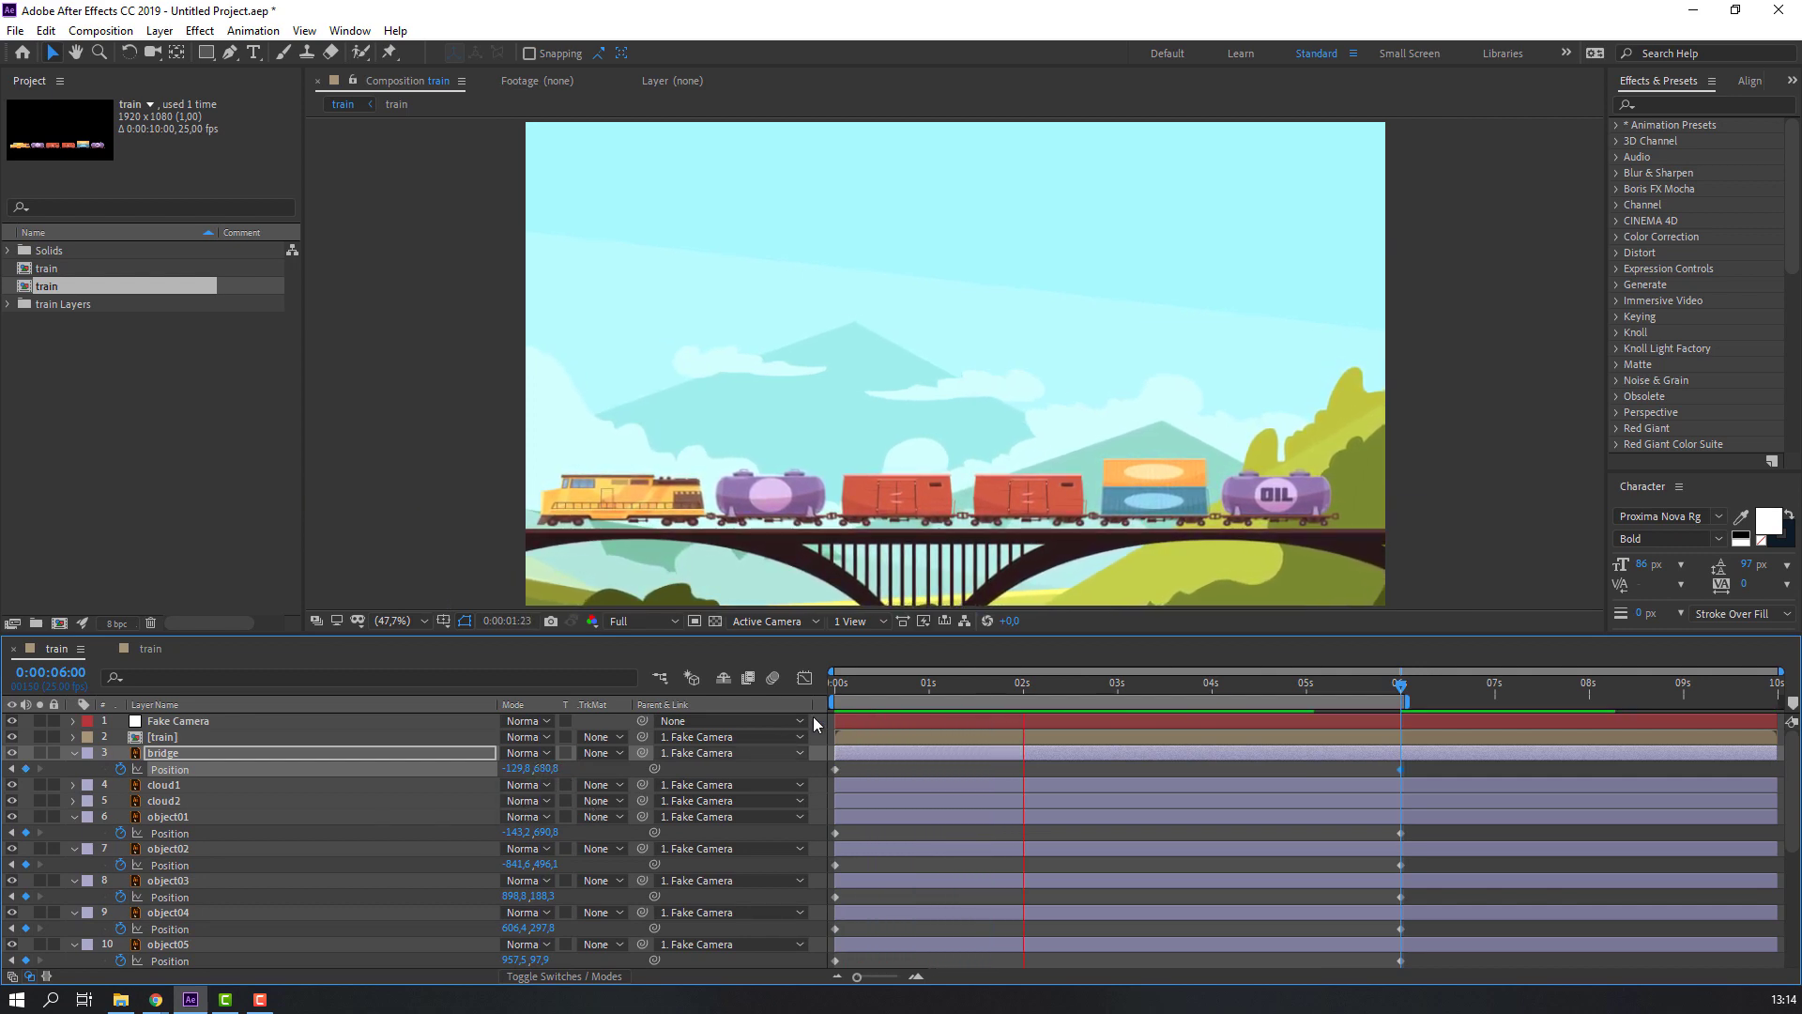
click(841, 692)
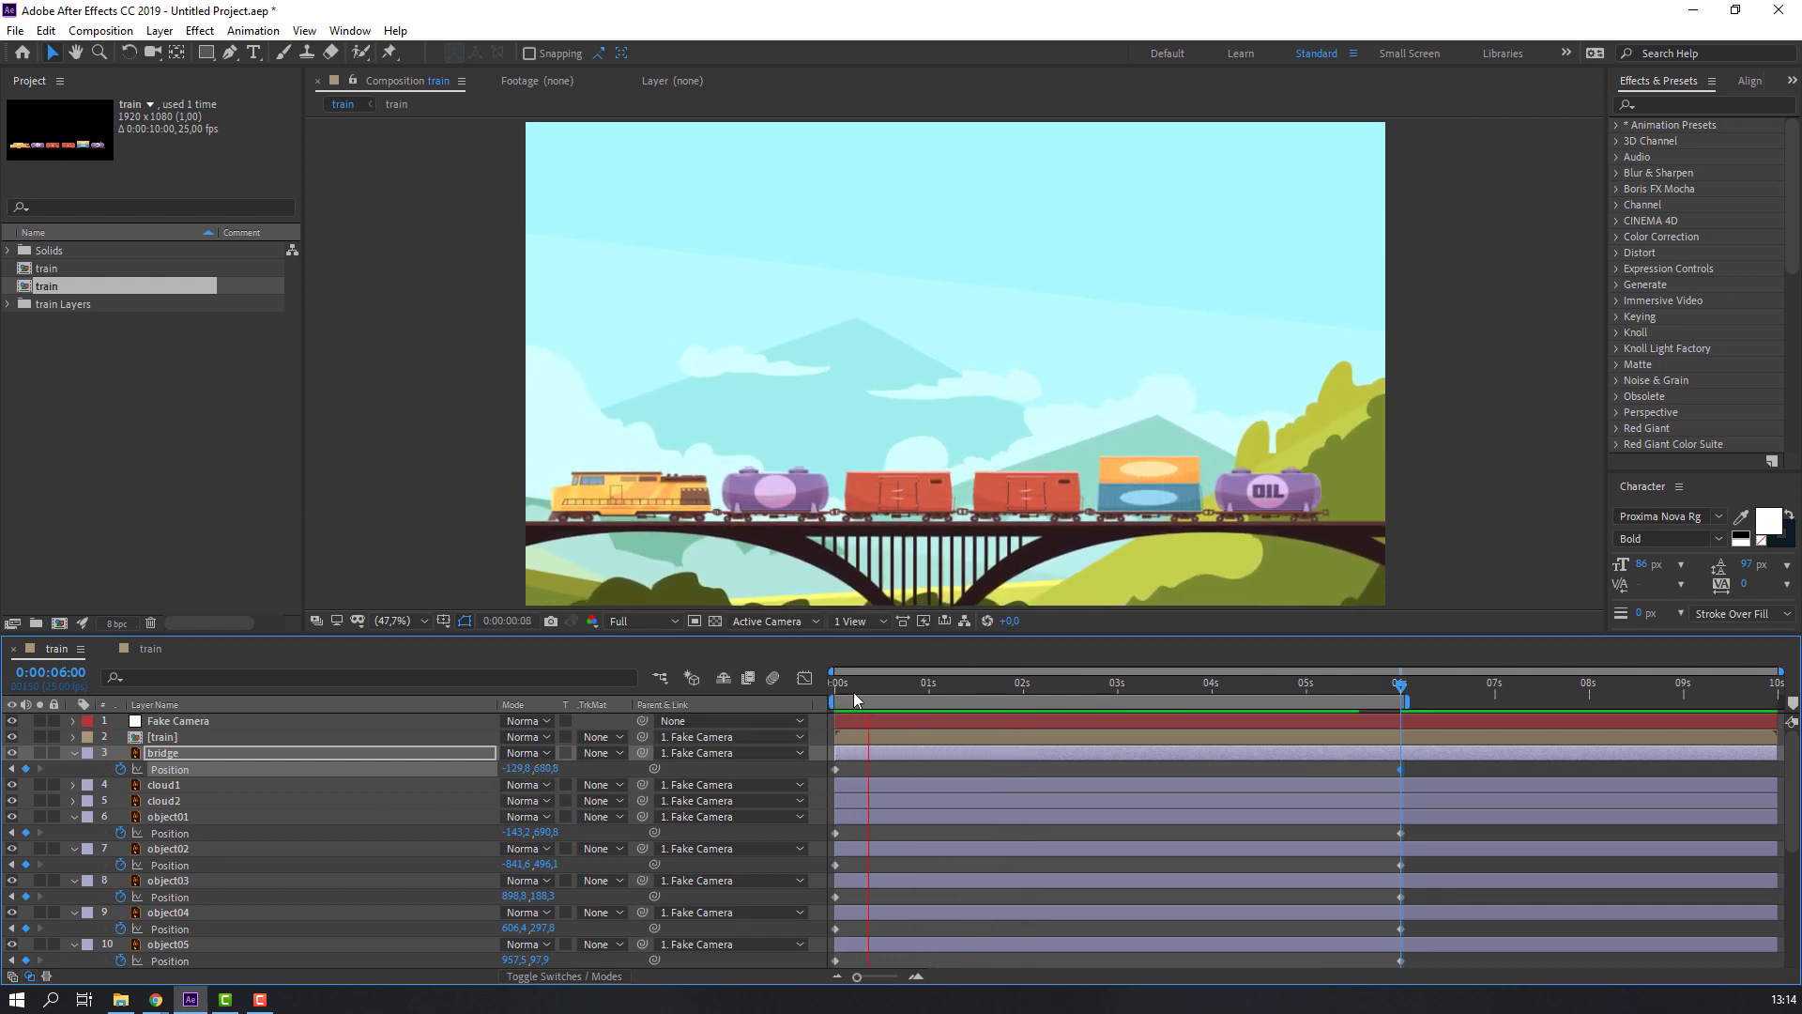
Parent the [train] layer to the bridge and preview them moving together
click(156, 739)
drag(643, 737, 178, 756)
key(space)
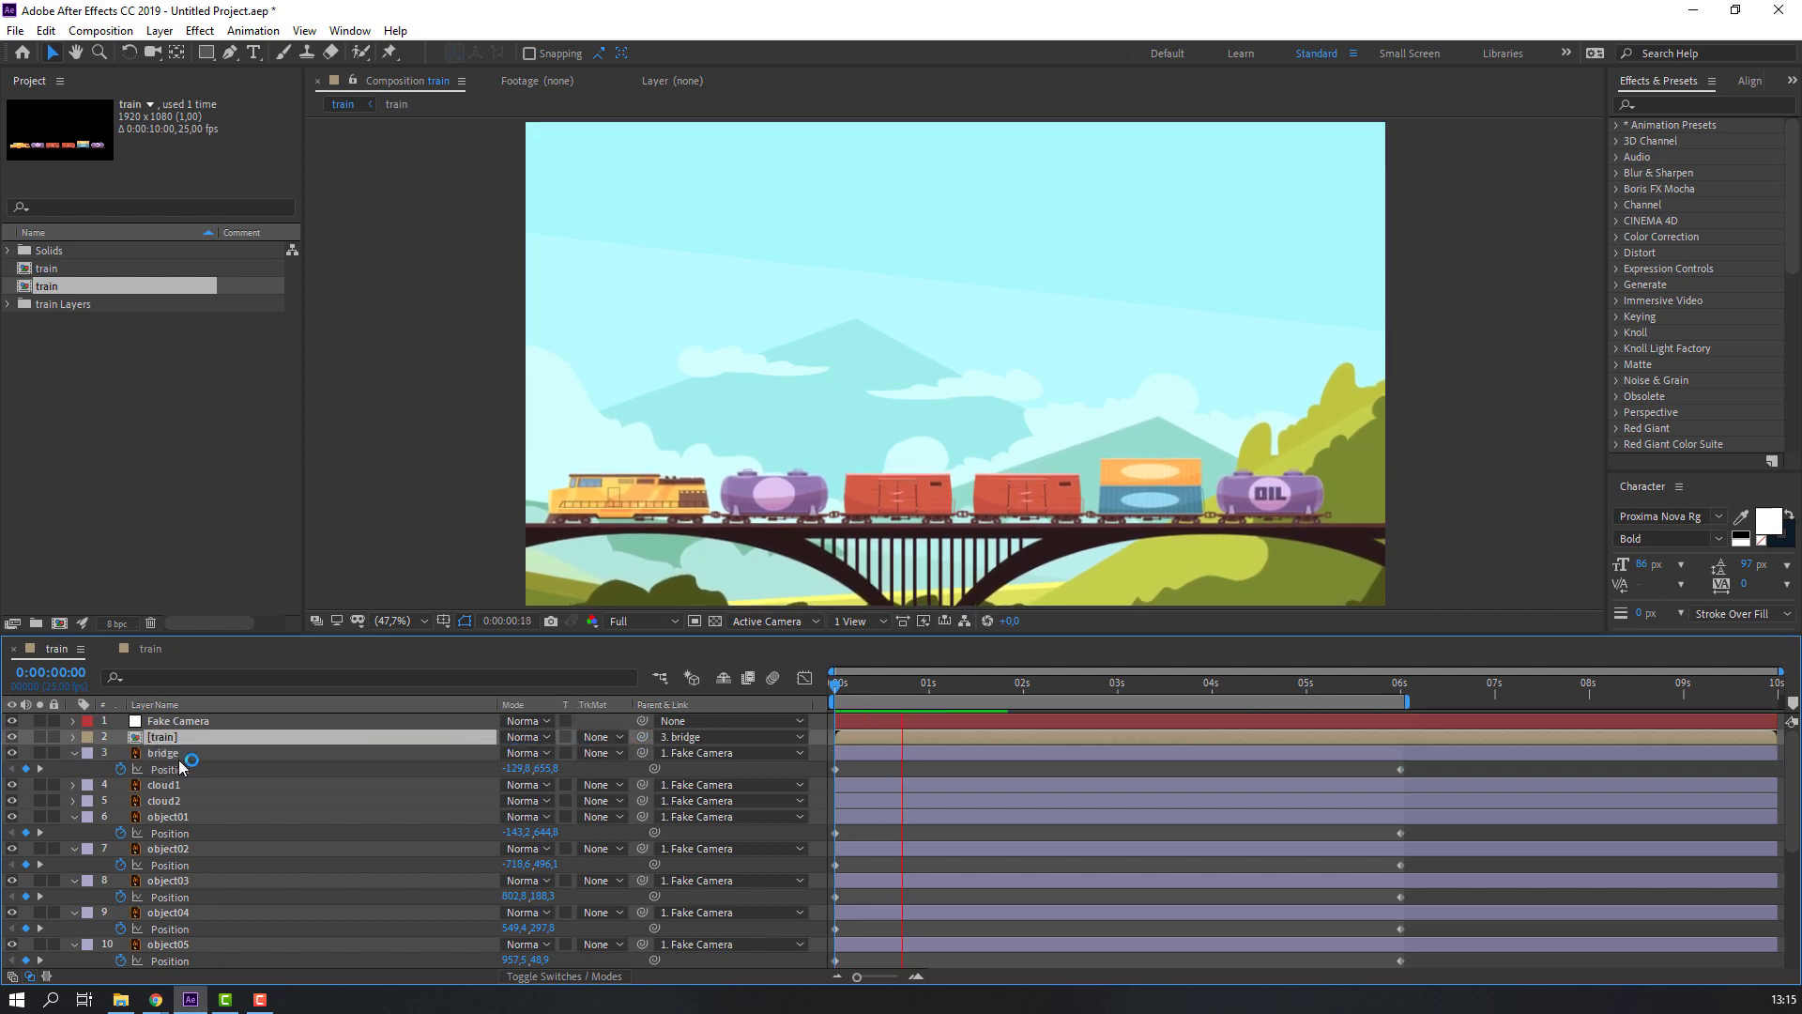
key(space)
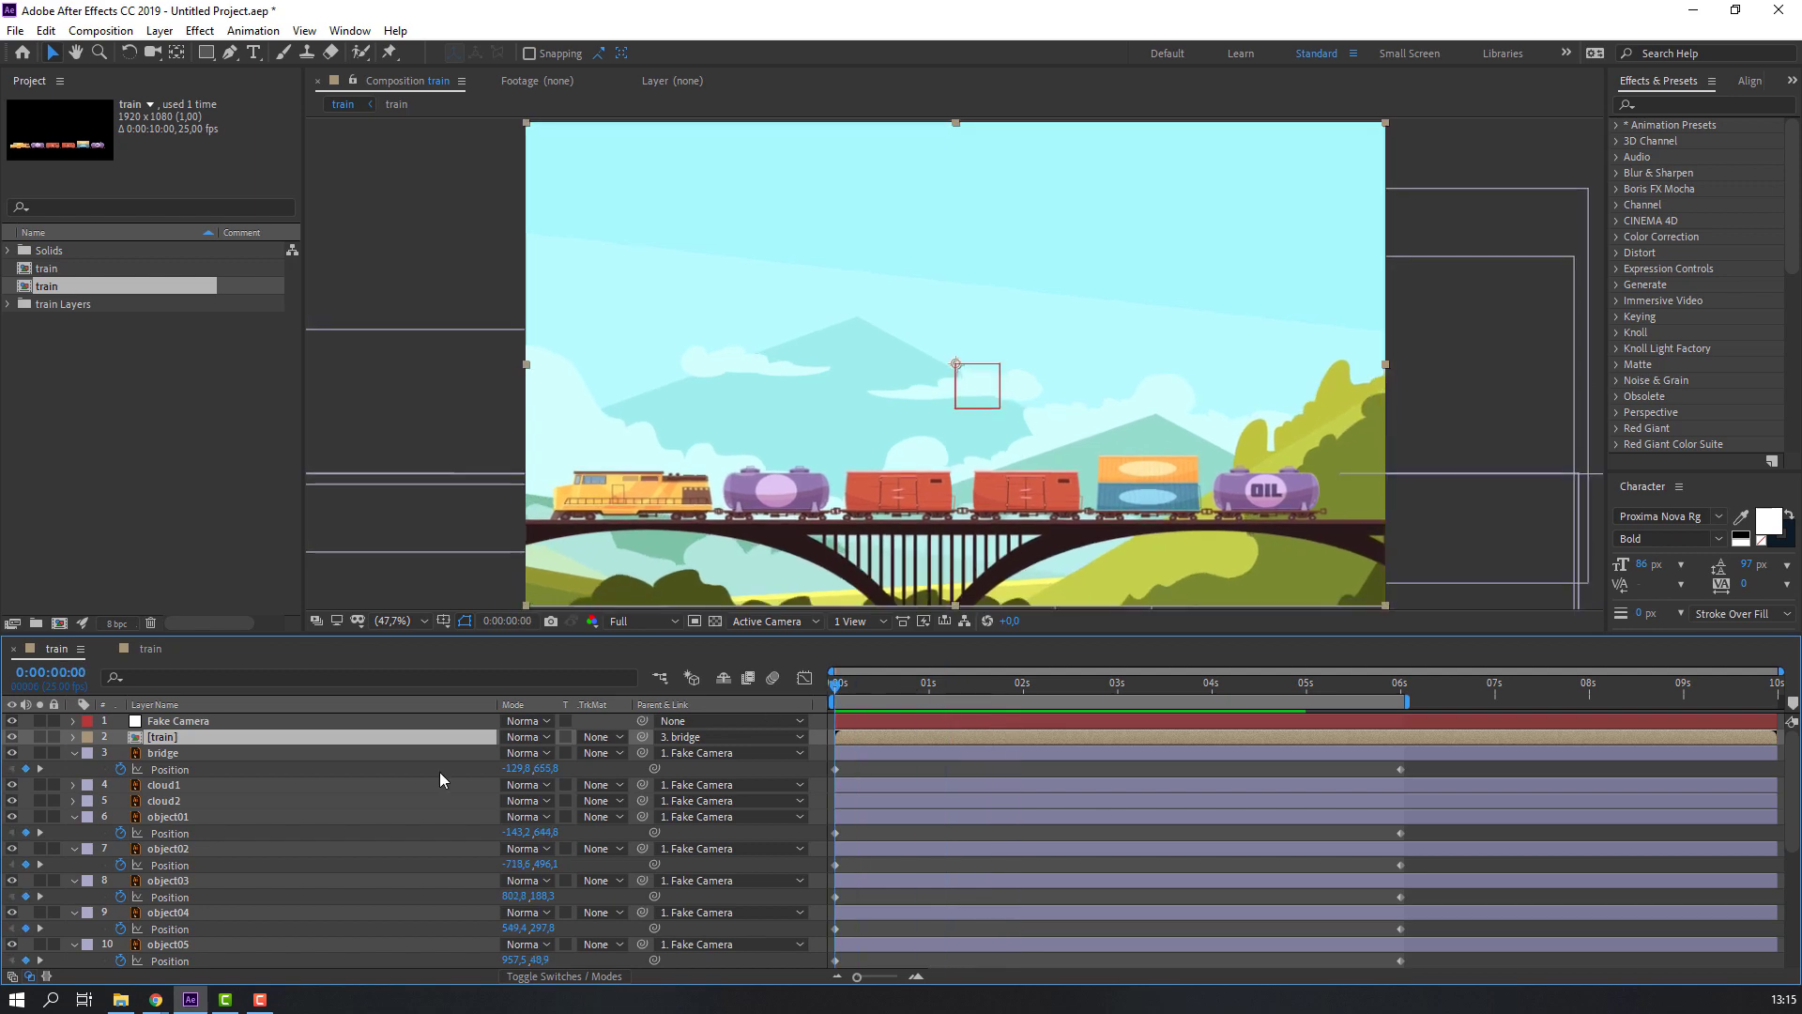
Keyframe [train] Position off-screen right at 0s and at X 981,6 at 6s, then preview
key(p)
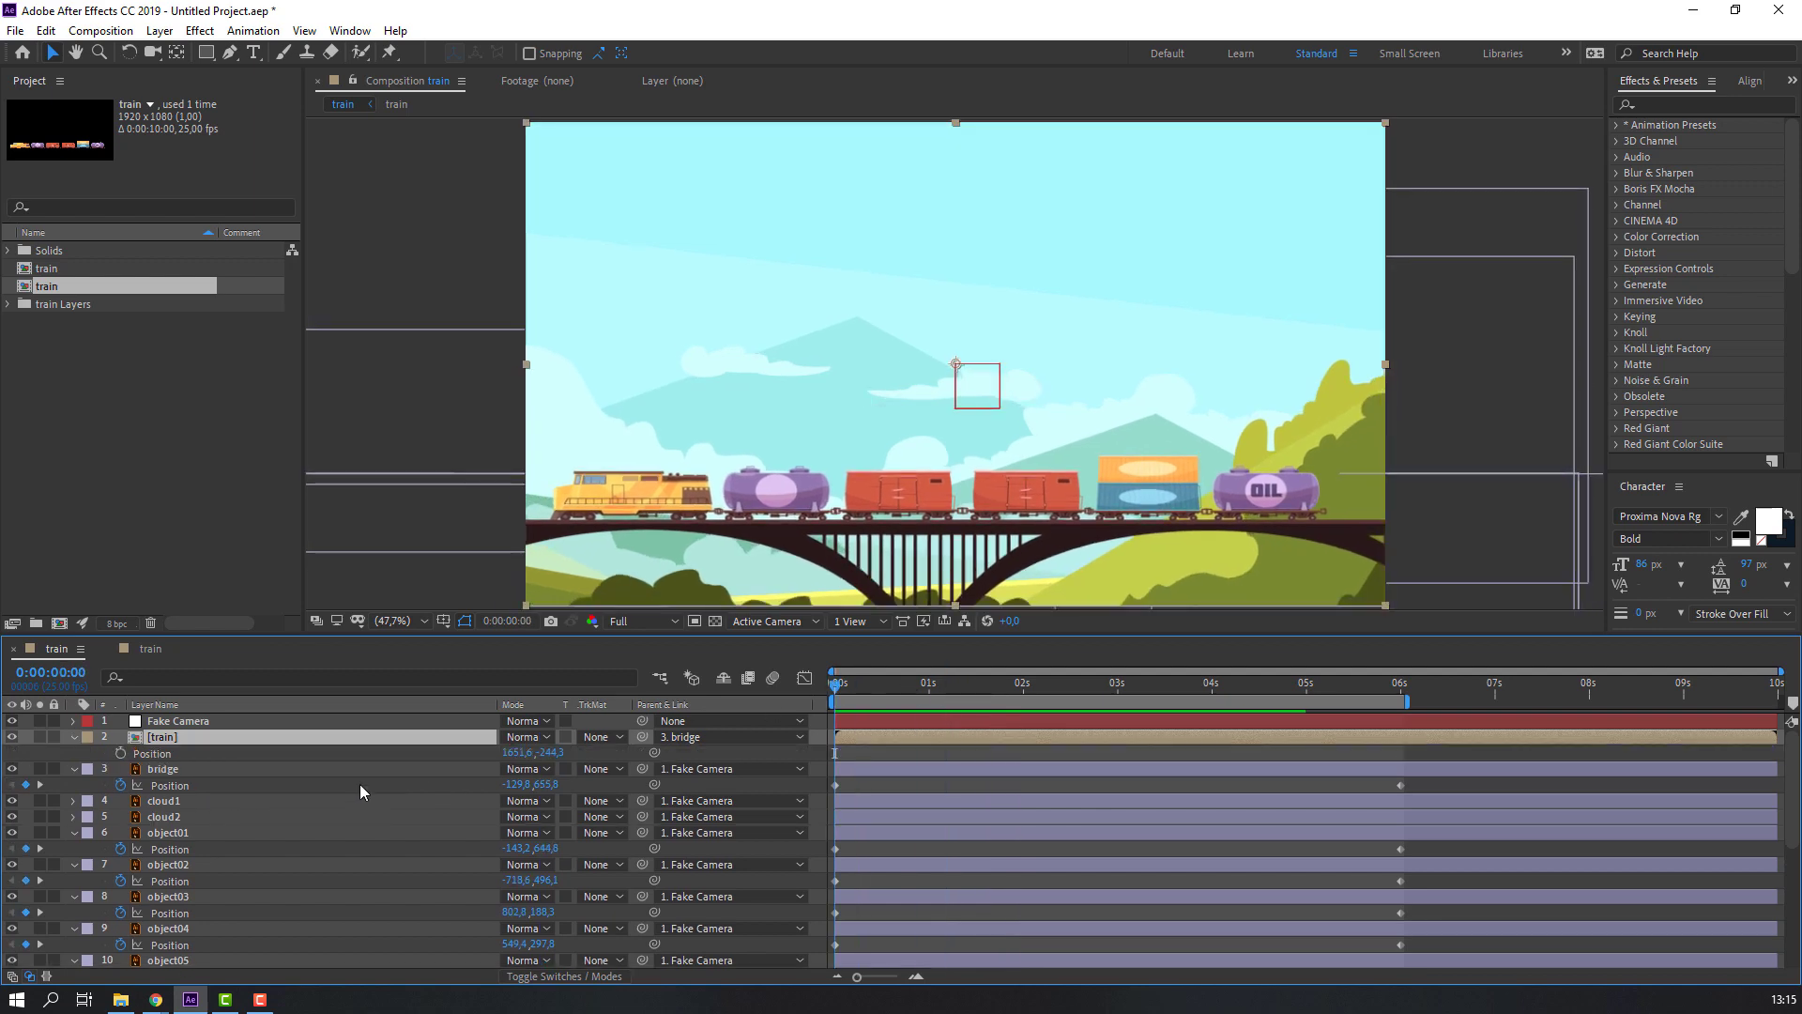
drag(519, 761, 1784, 793)
key(Return)
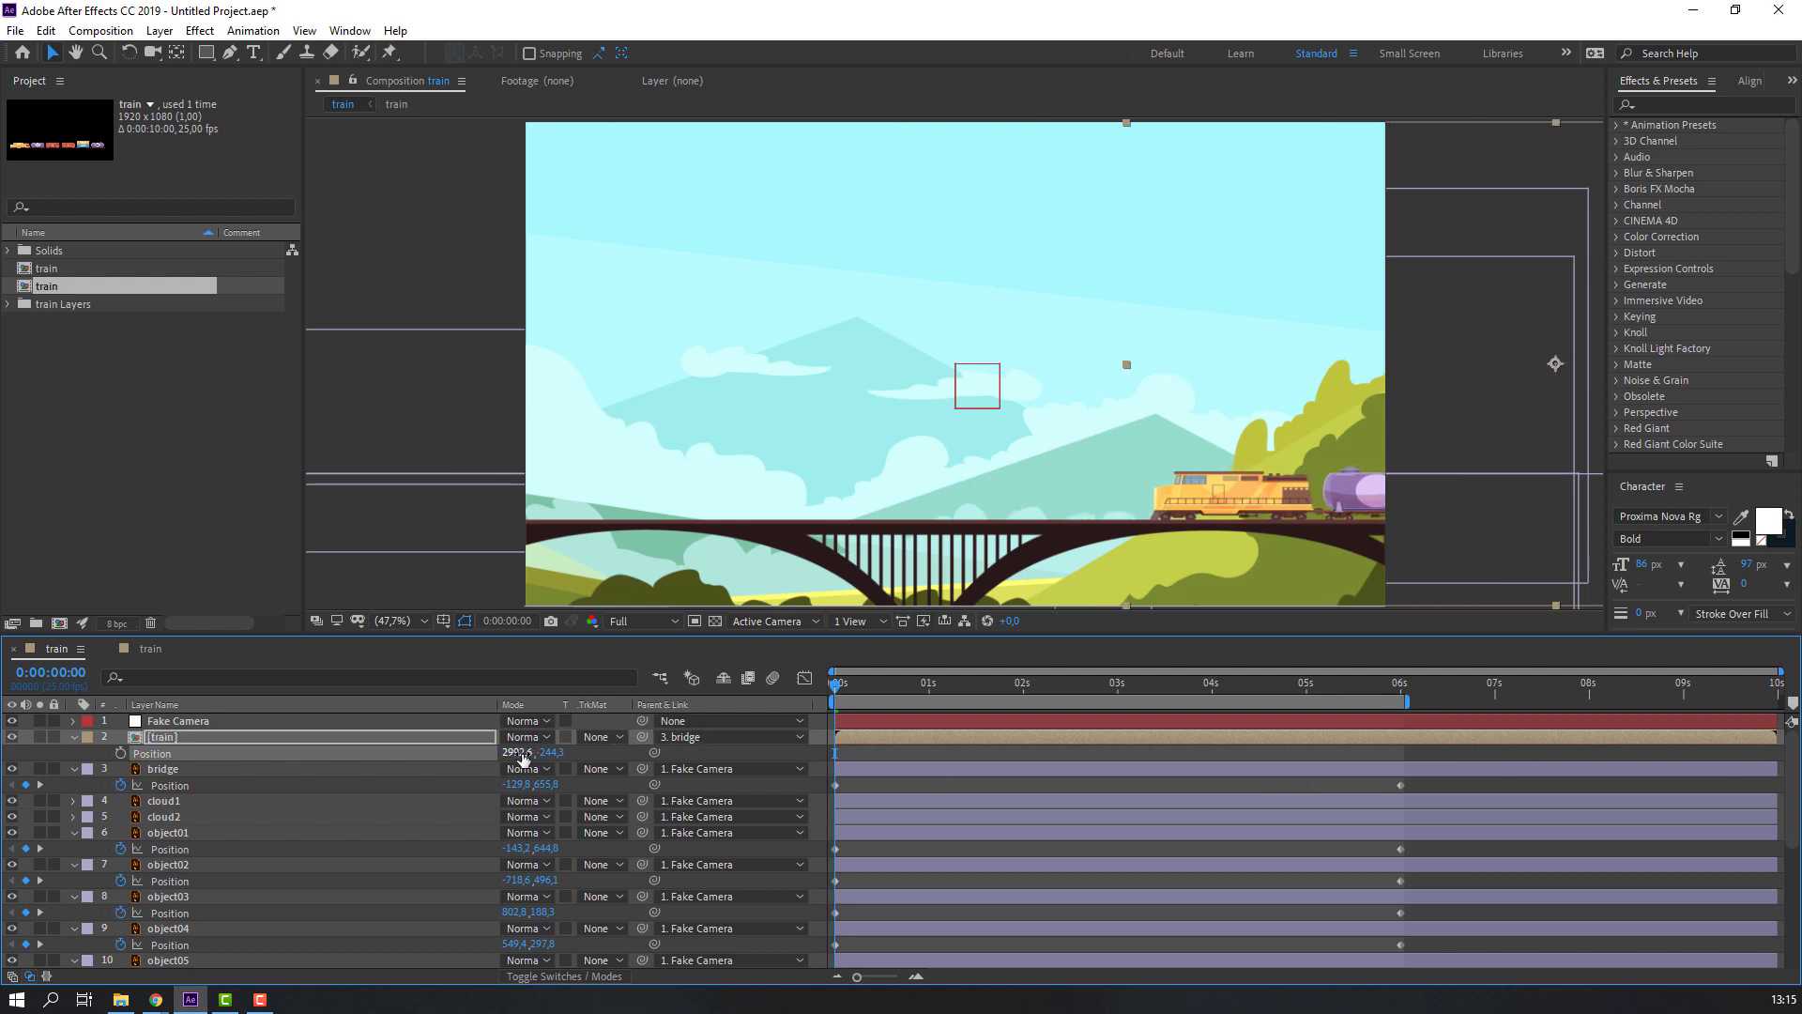
drag(523, 759, 1062, 780)
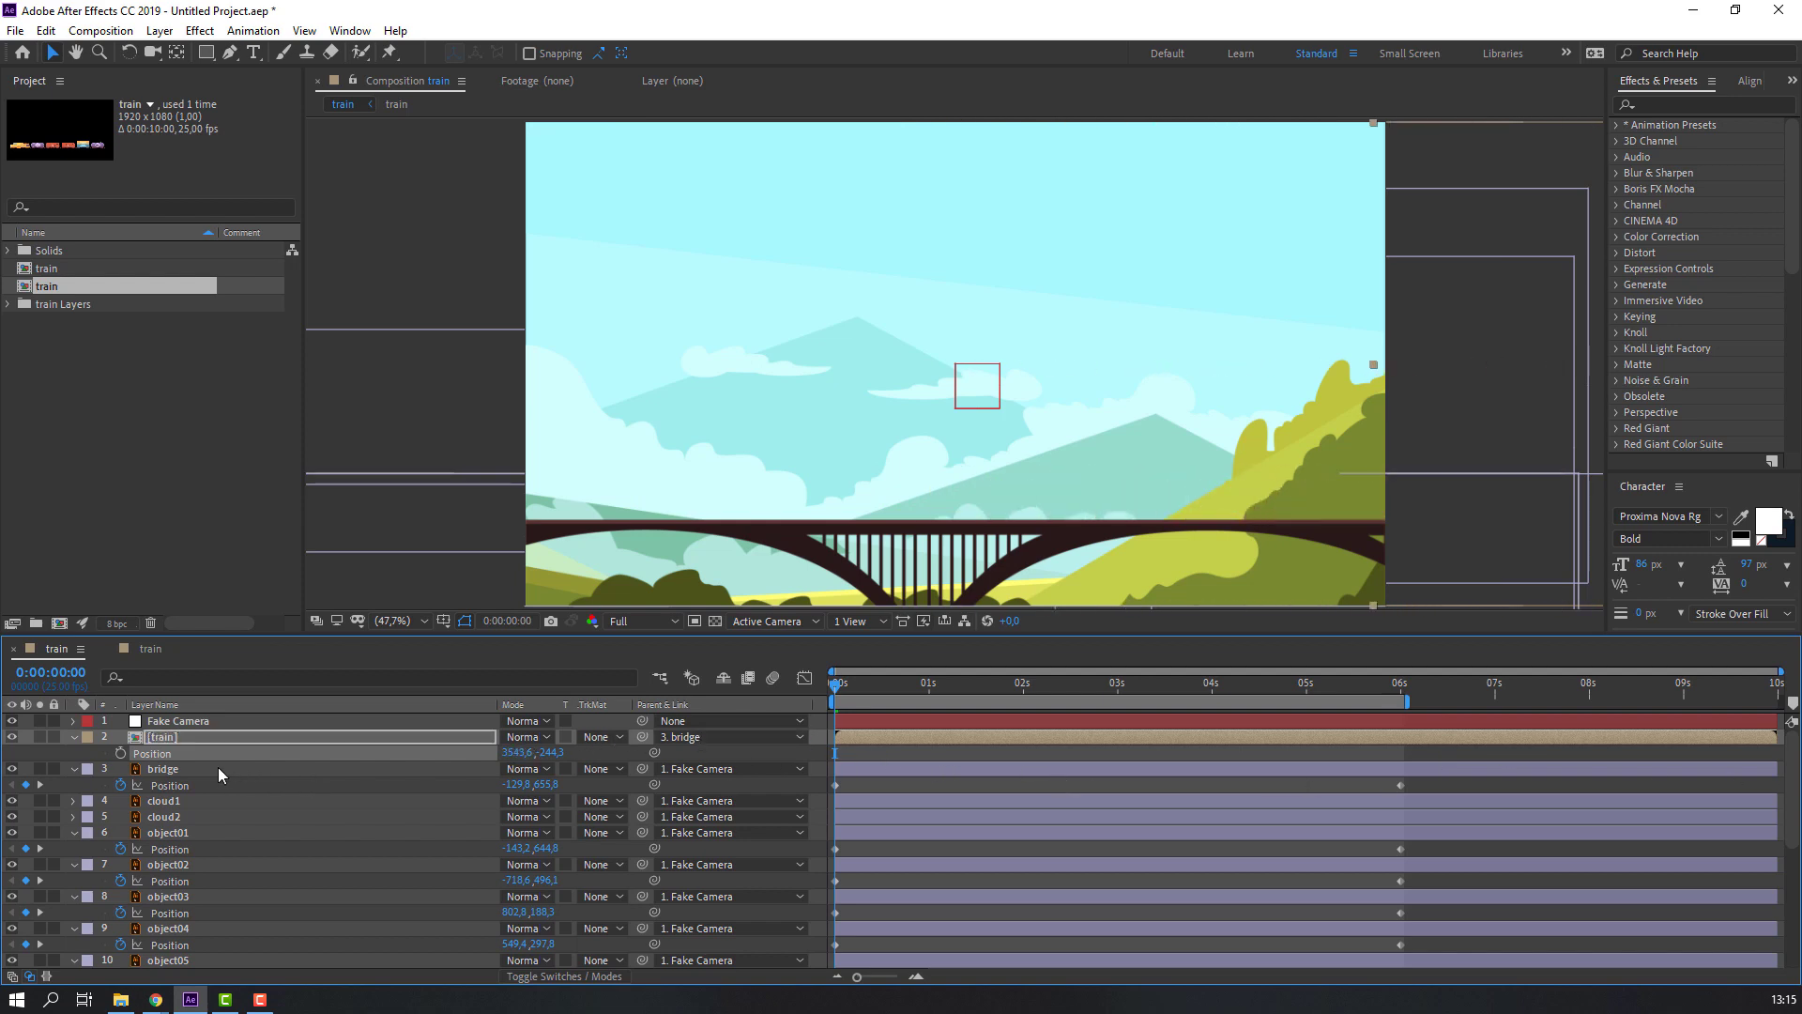
drag(909, 692, 1401, 691)
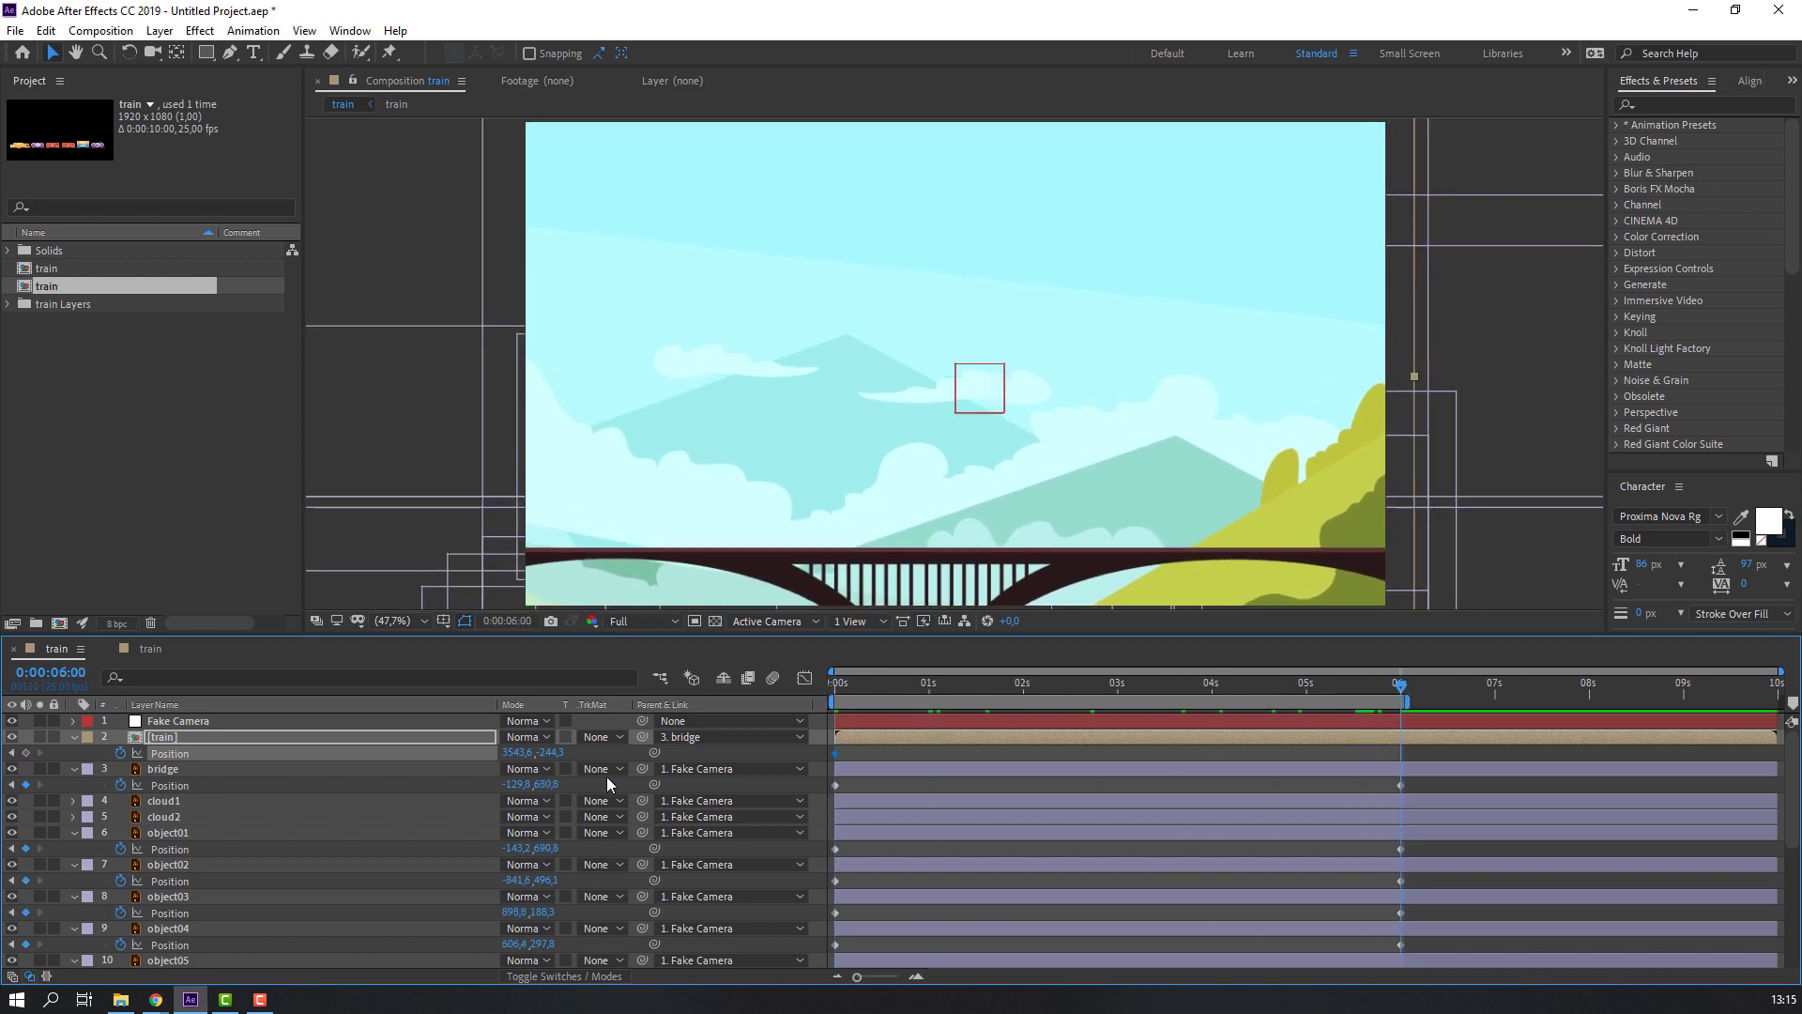
drag(525, 753, 193, 762)
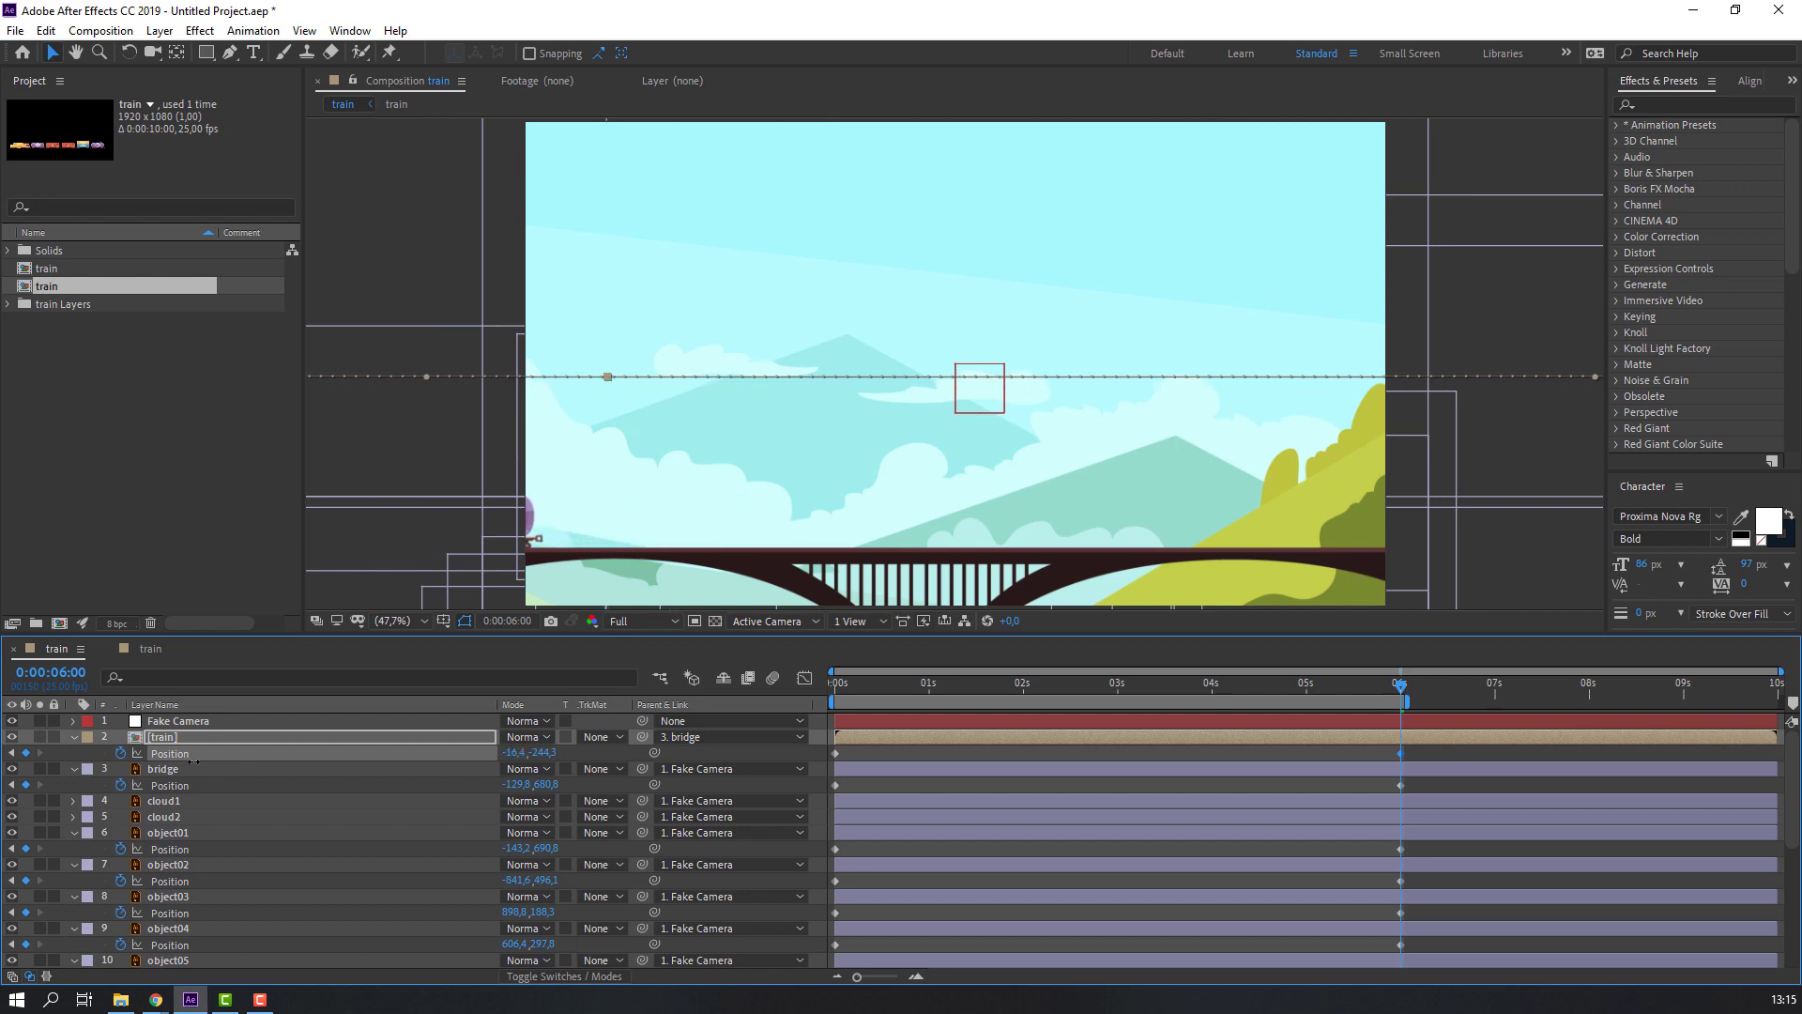
key(space)
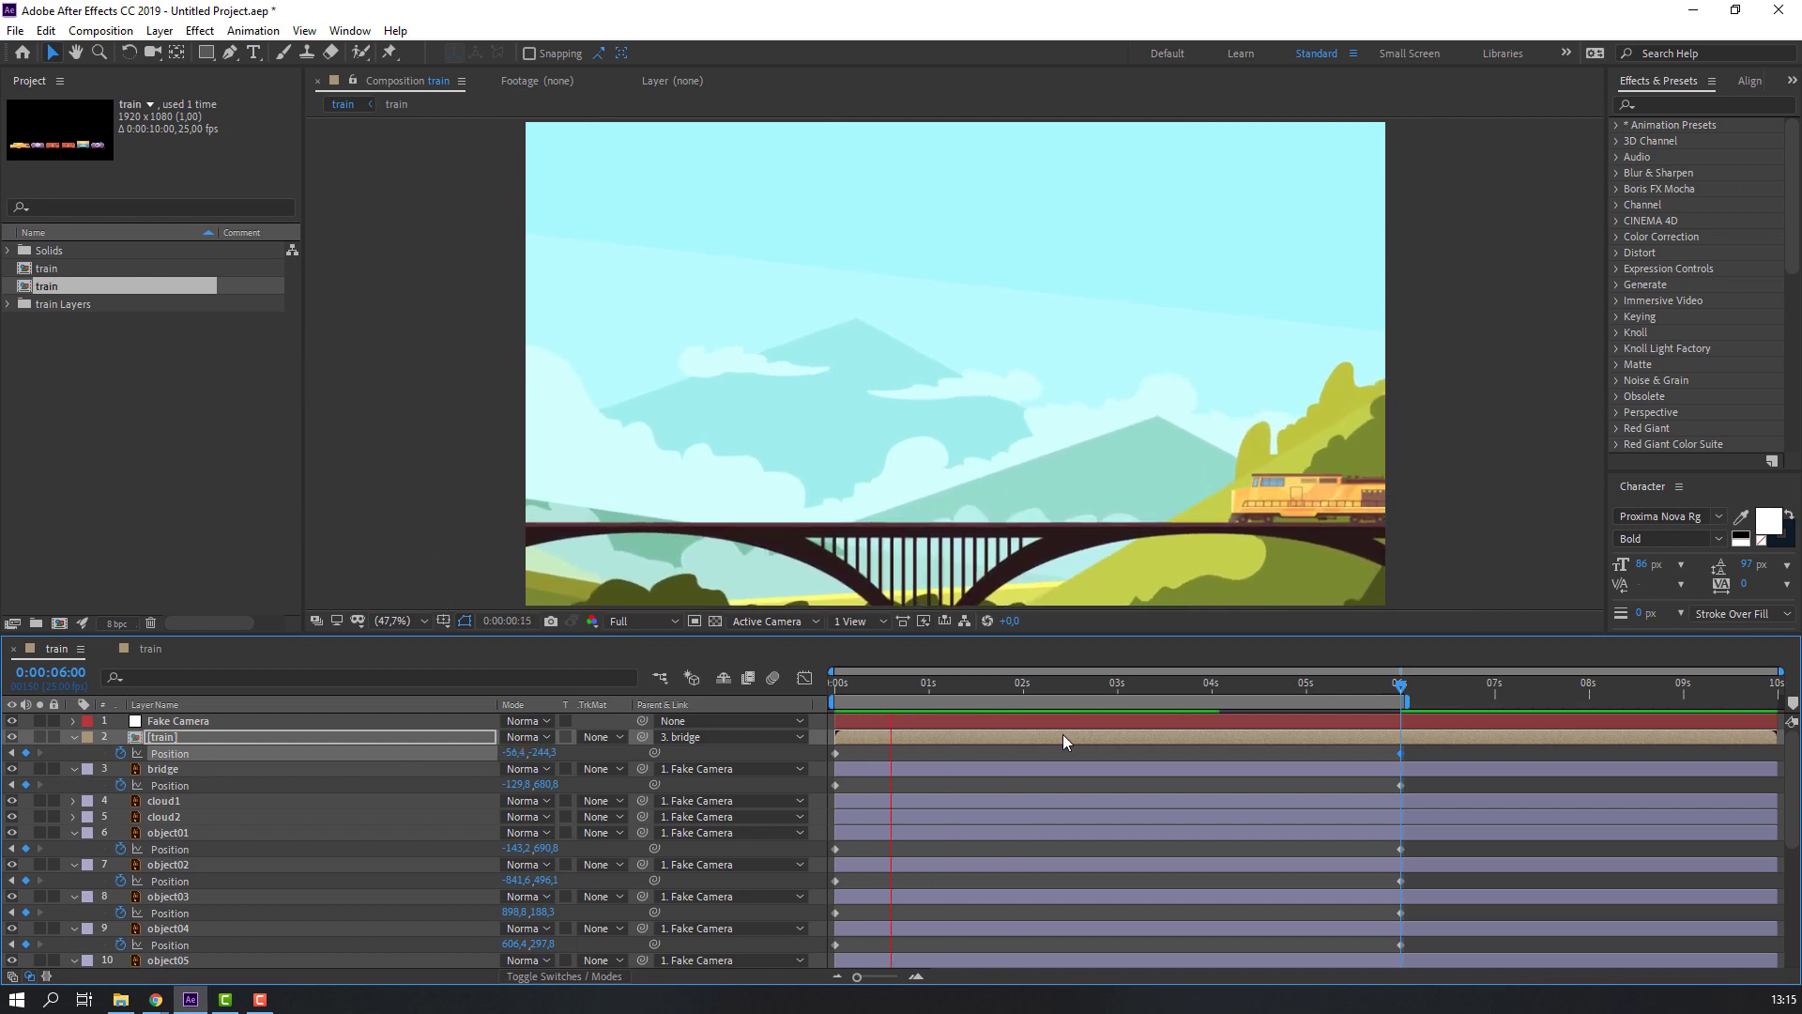
key(space)
drag(510, 753, 1397, 753)
key(space)
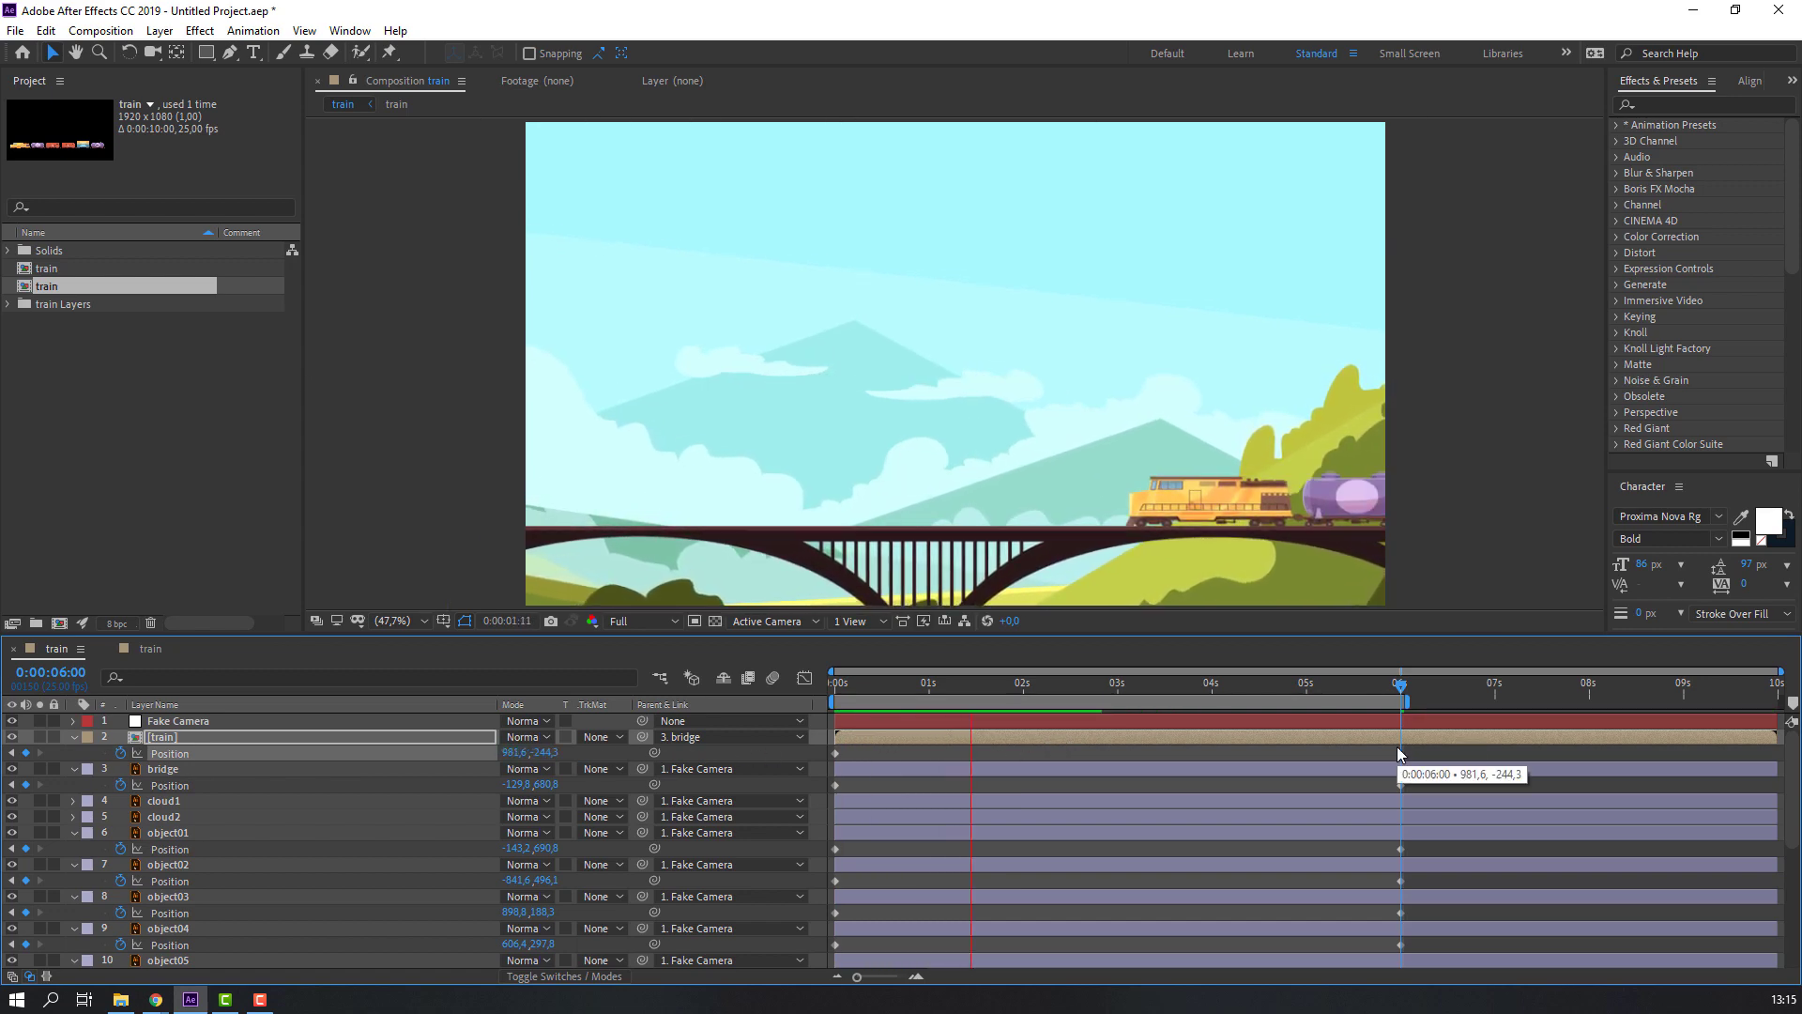
scroll(667, 498, down, 2)
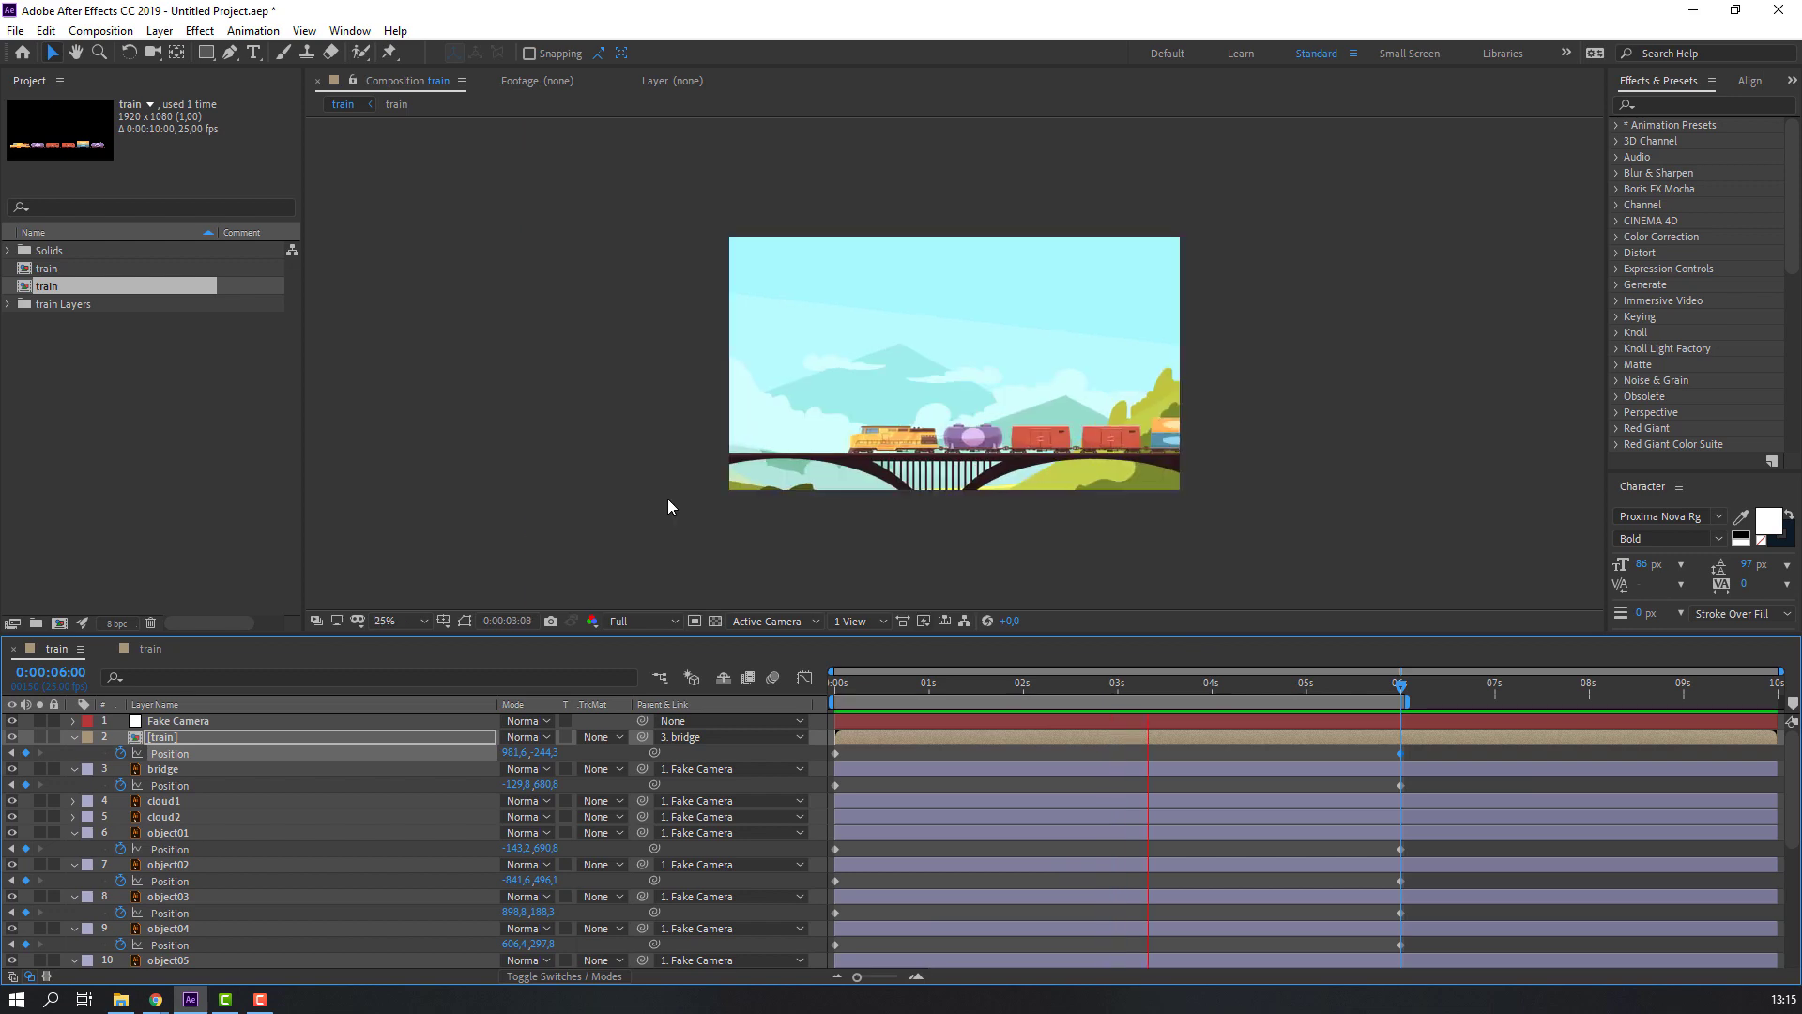
scroll(668, 498, up, 2)
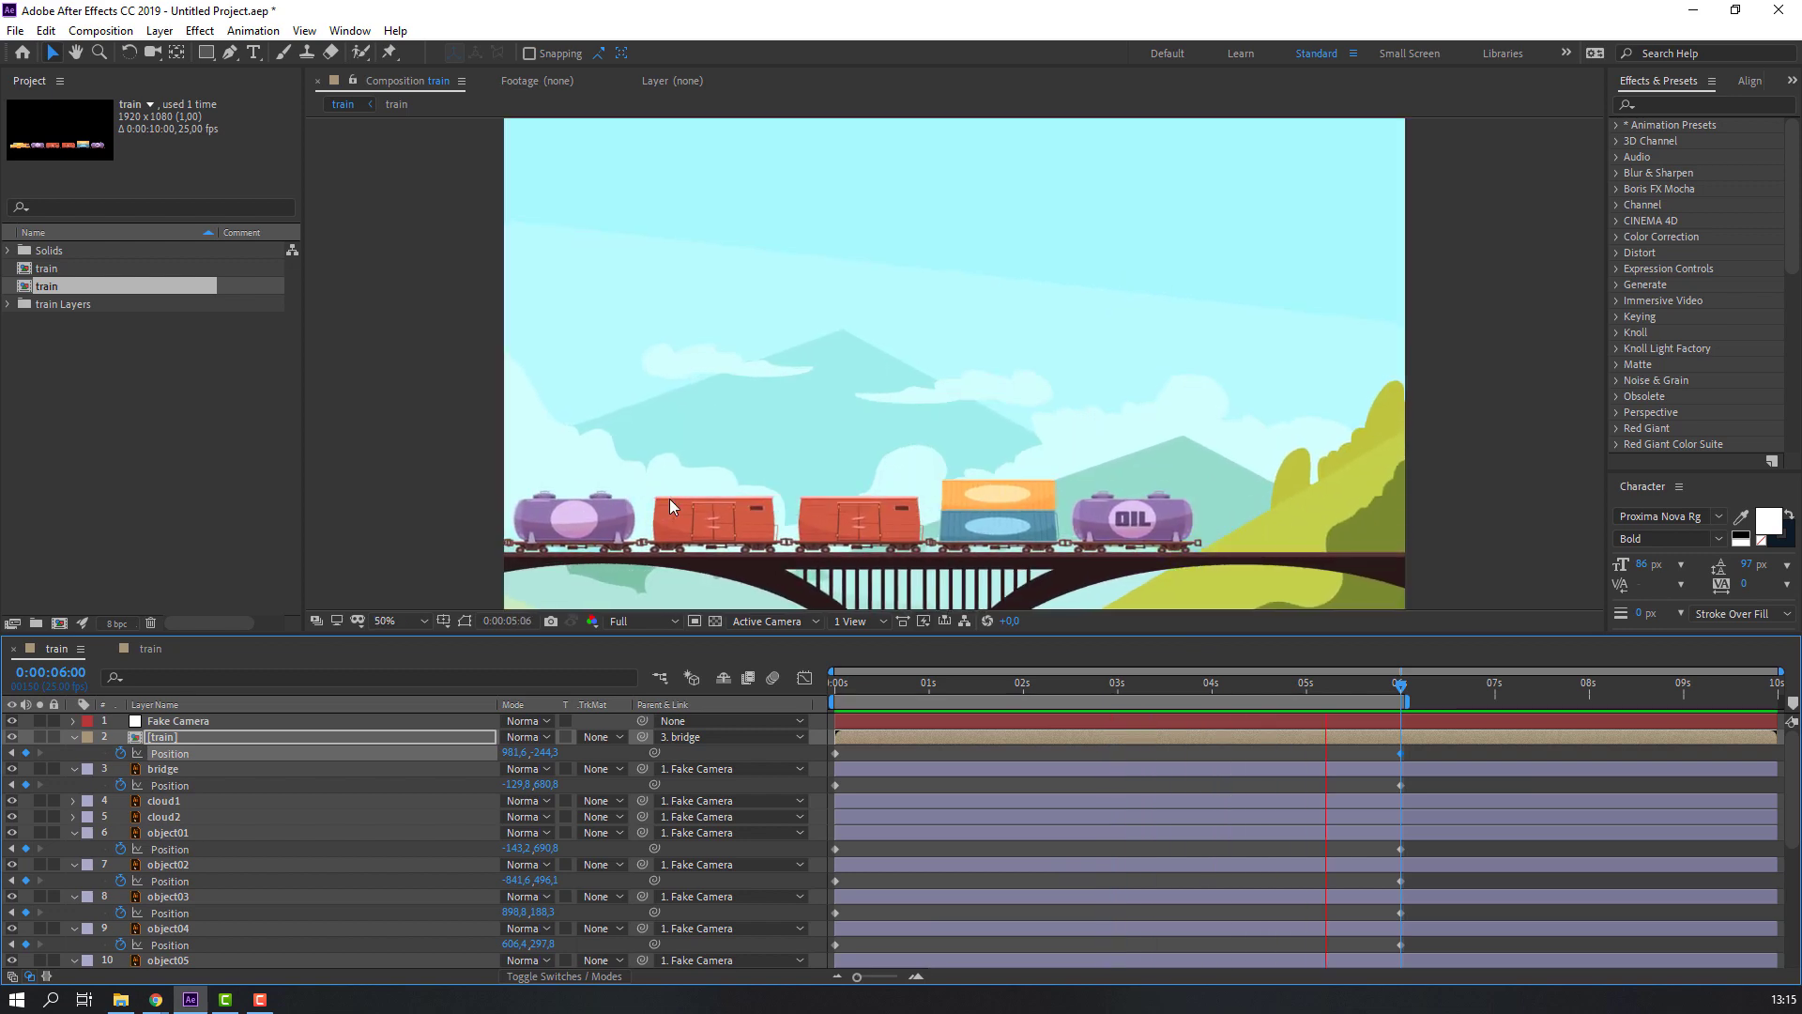
Select cloud1 through cloud06 and set their starting Position keyframes at 0s
key(space)
click(201, 800)
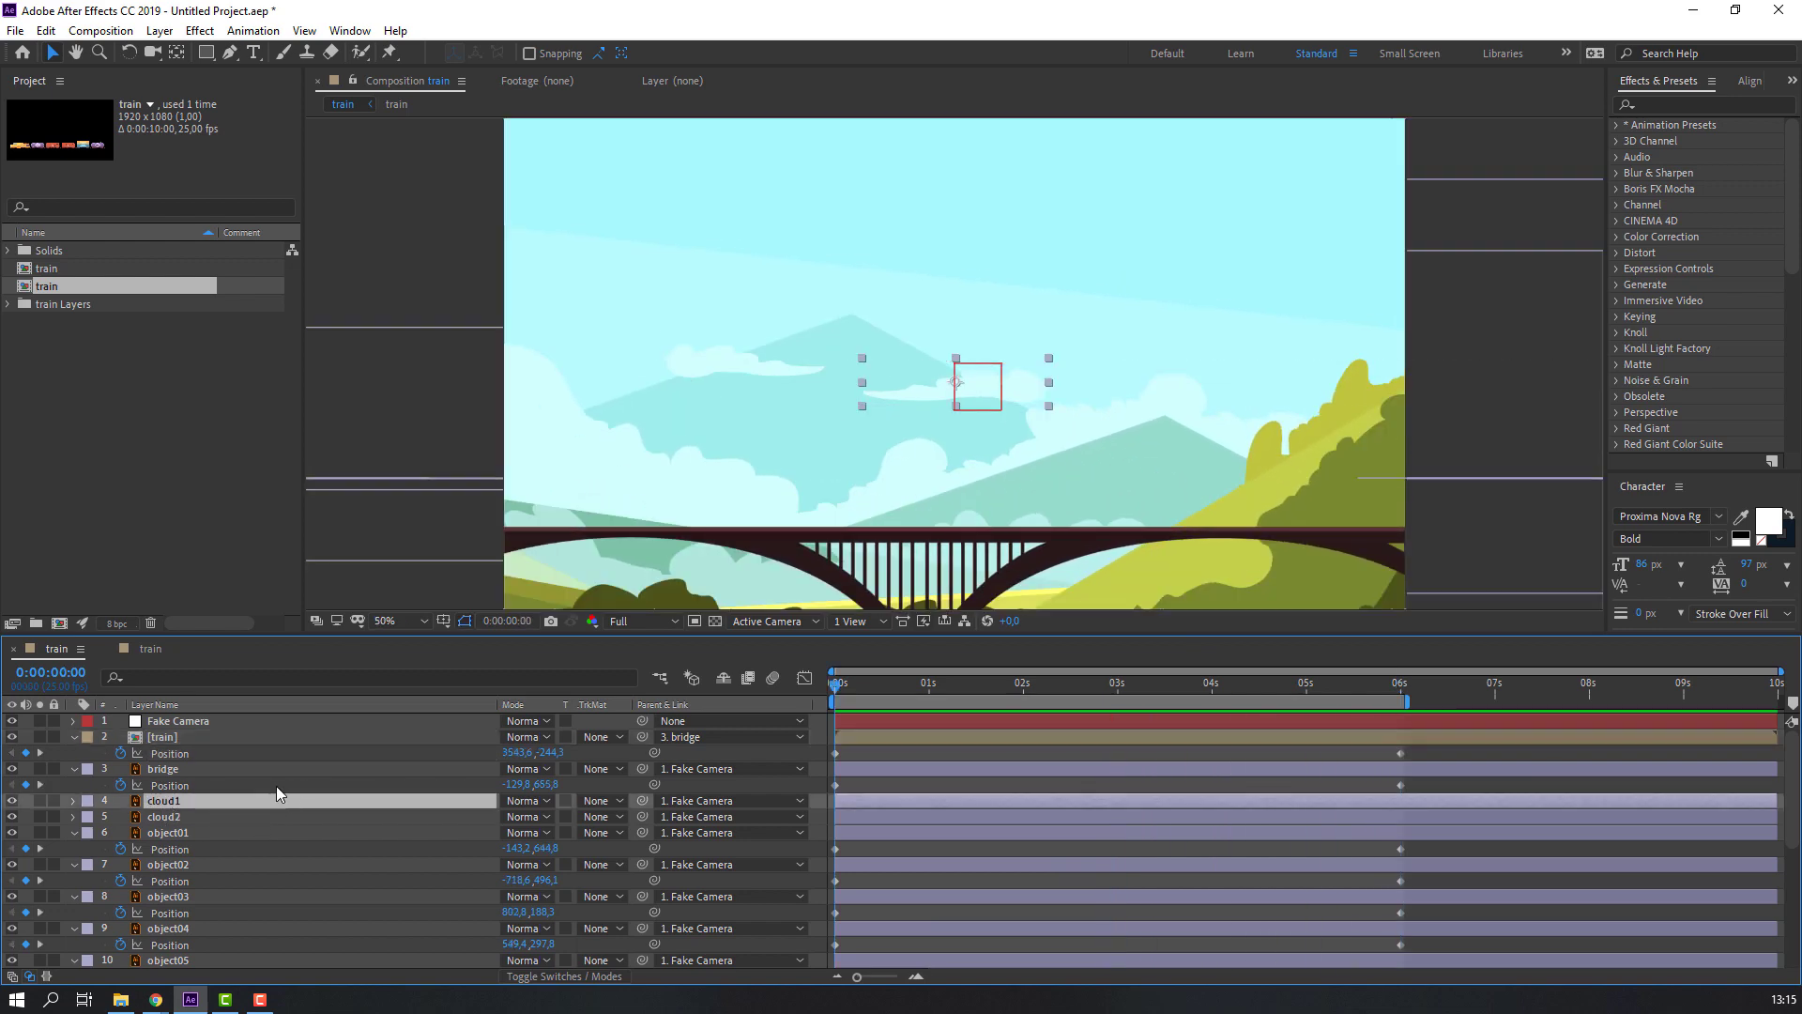
shift+click(171, 821)
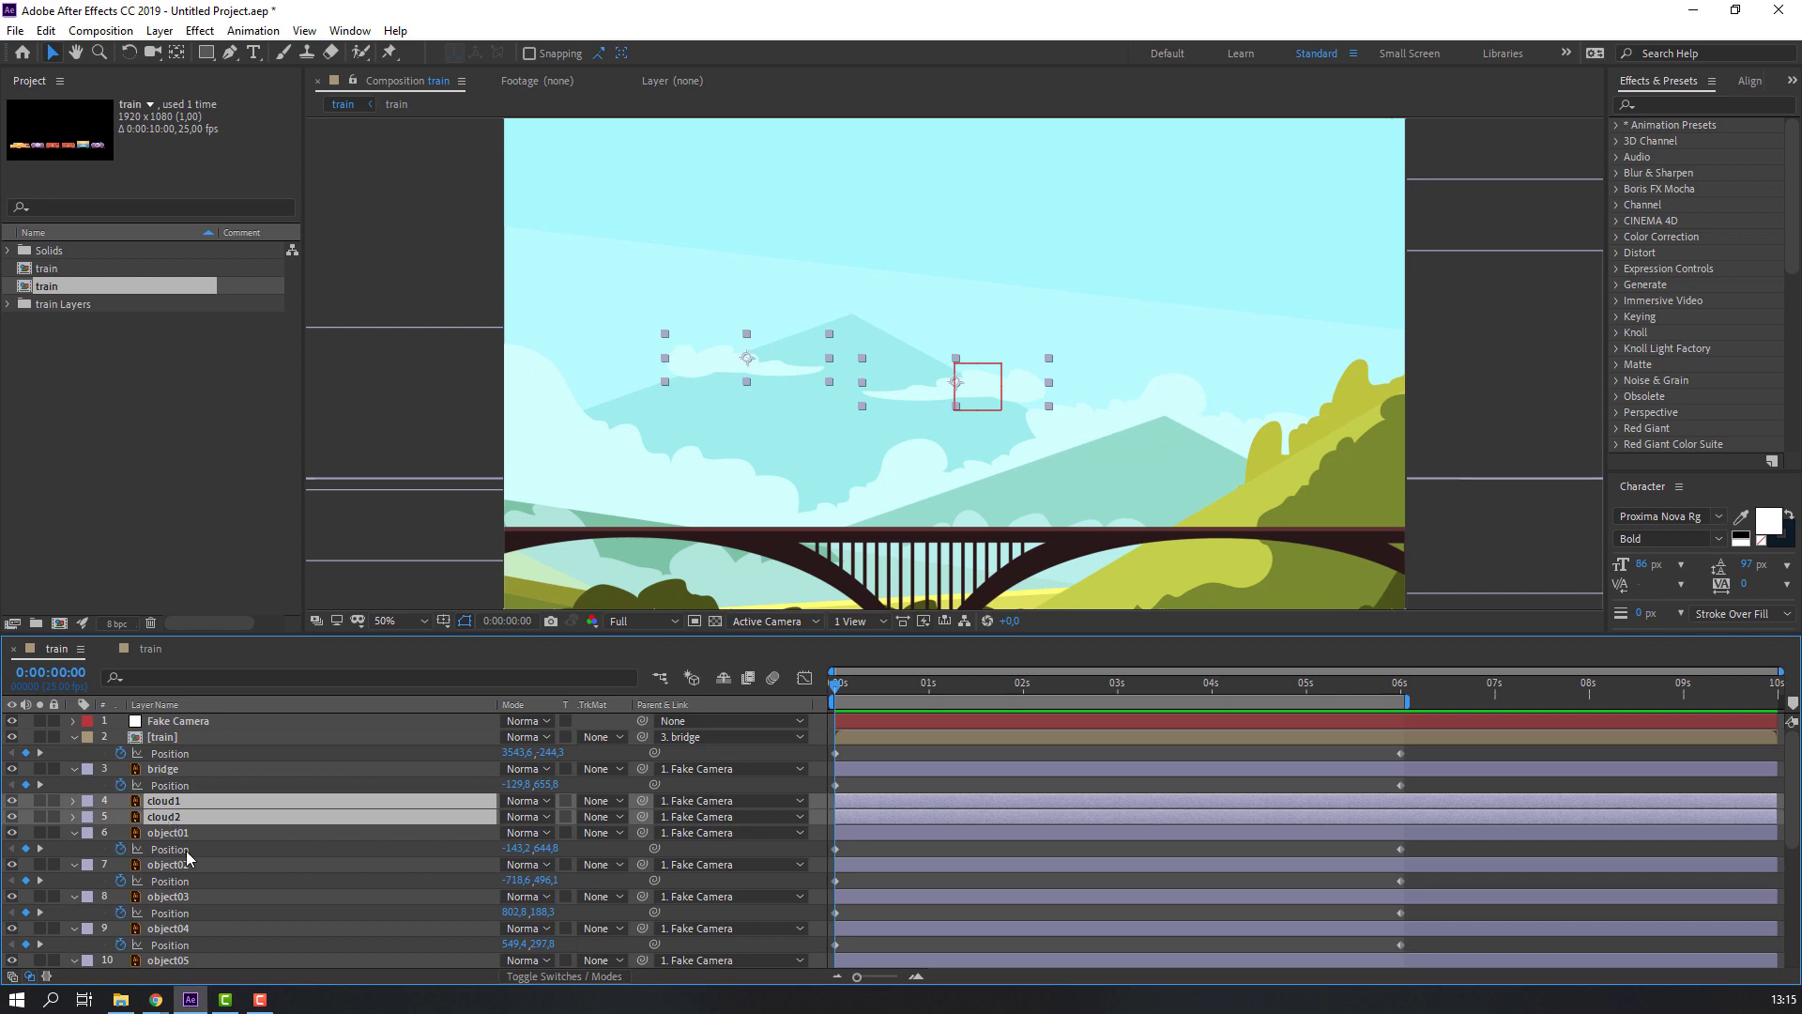
scroll(186, 850, down, 4)
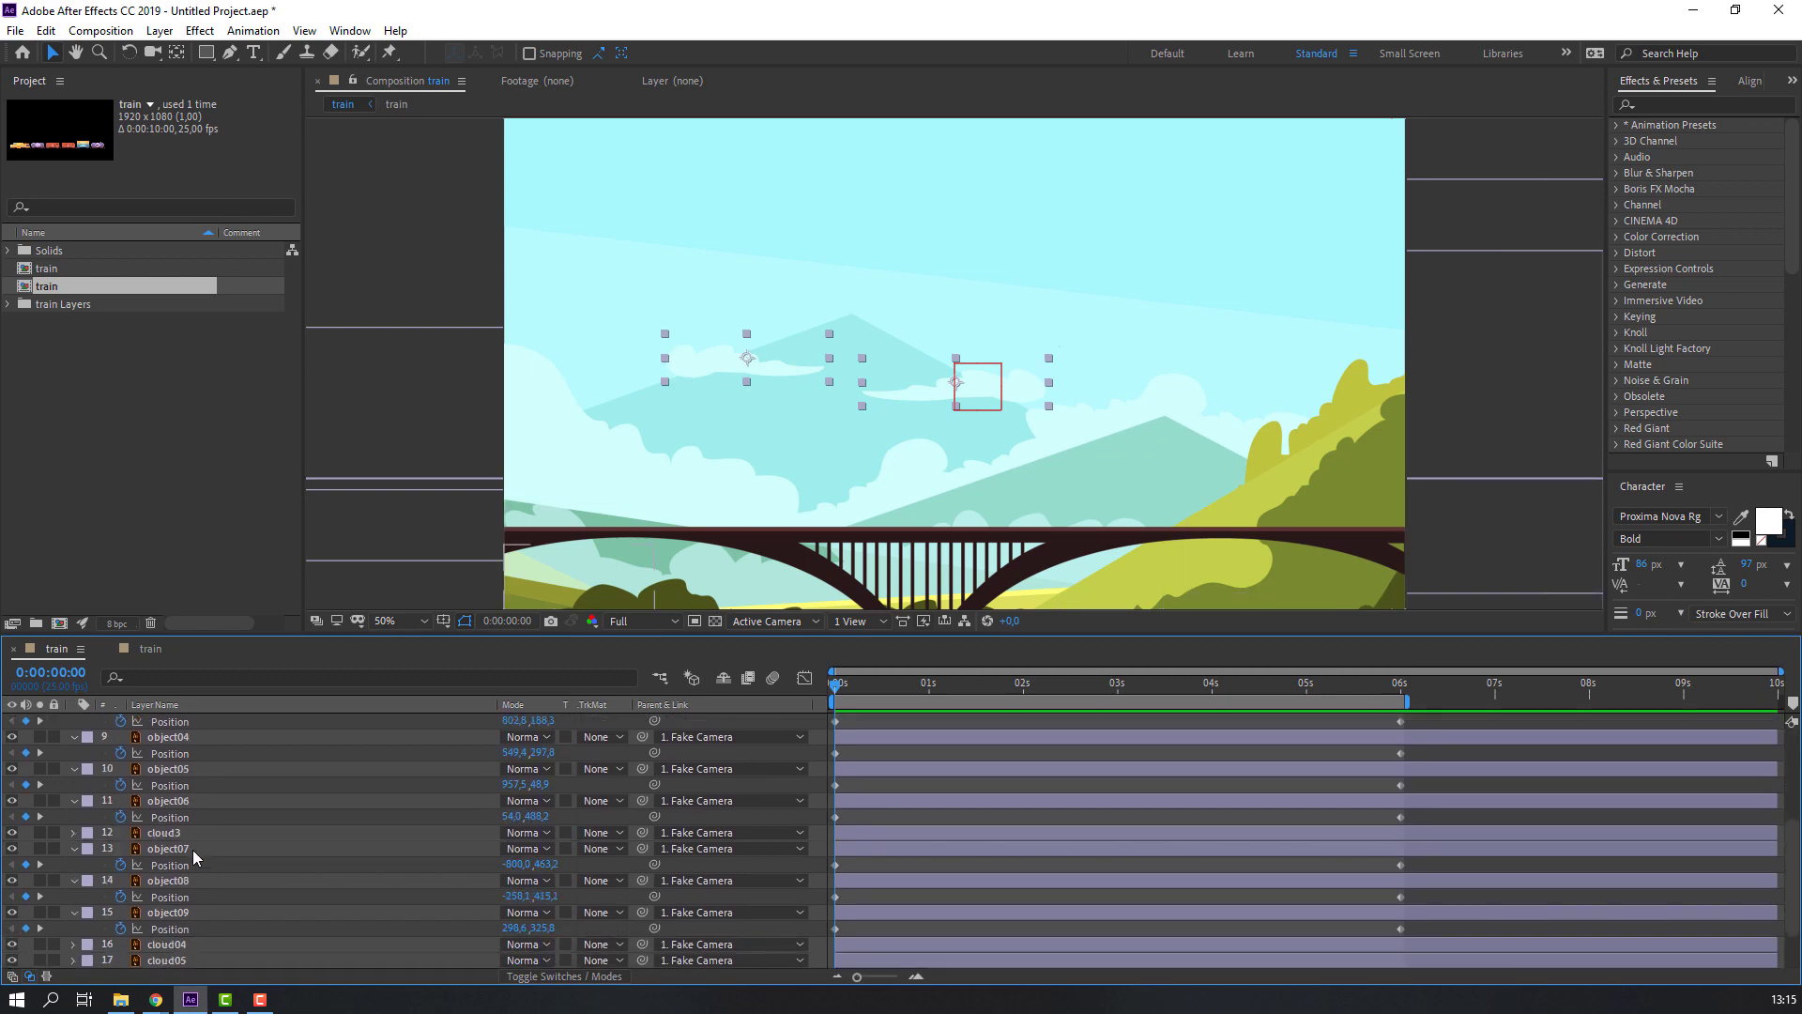
ctrl+click(176, 831)
scroll(206, 838, down, 2)
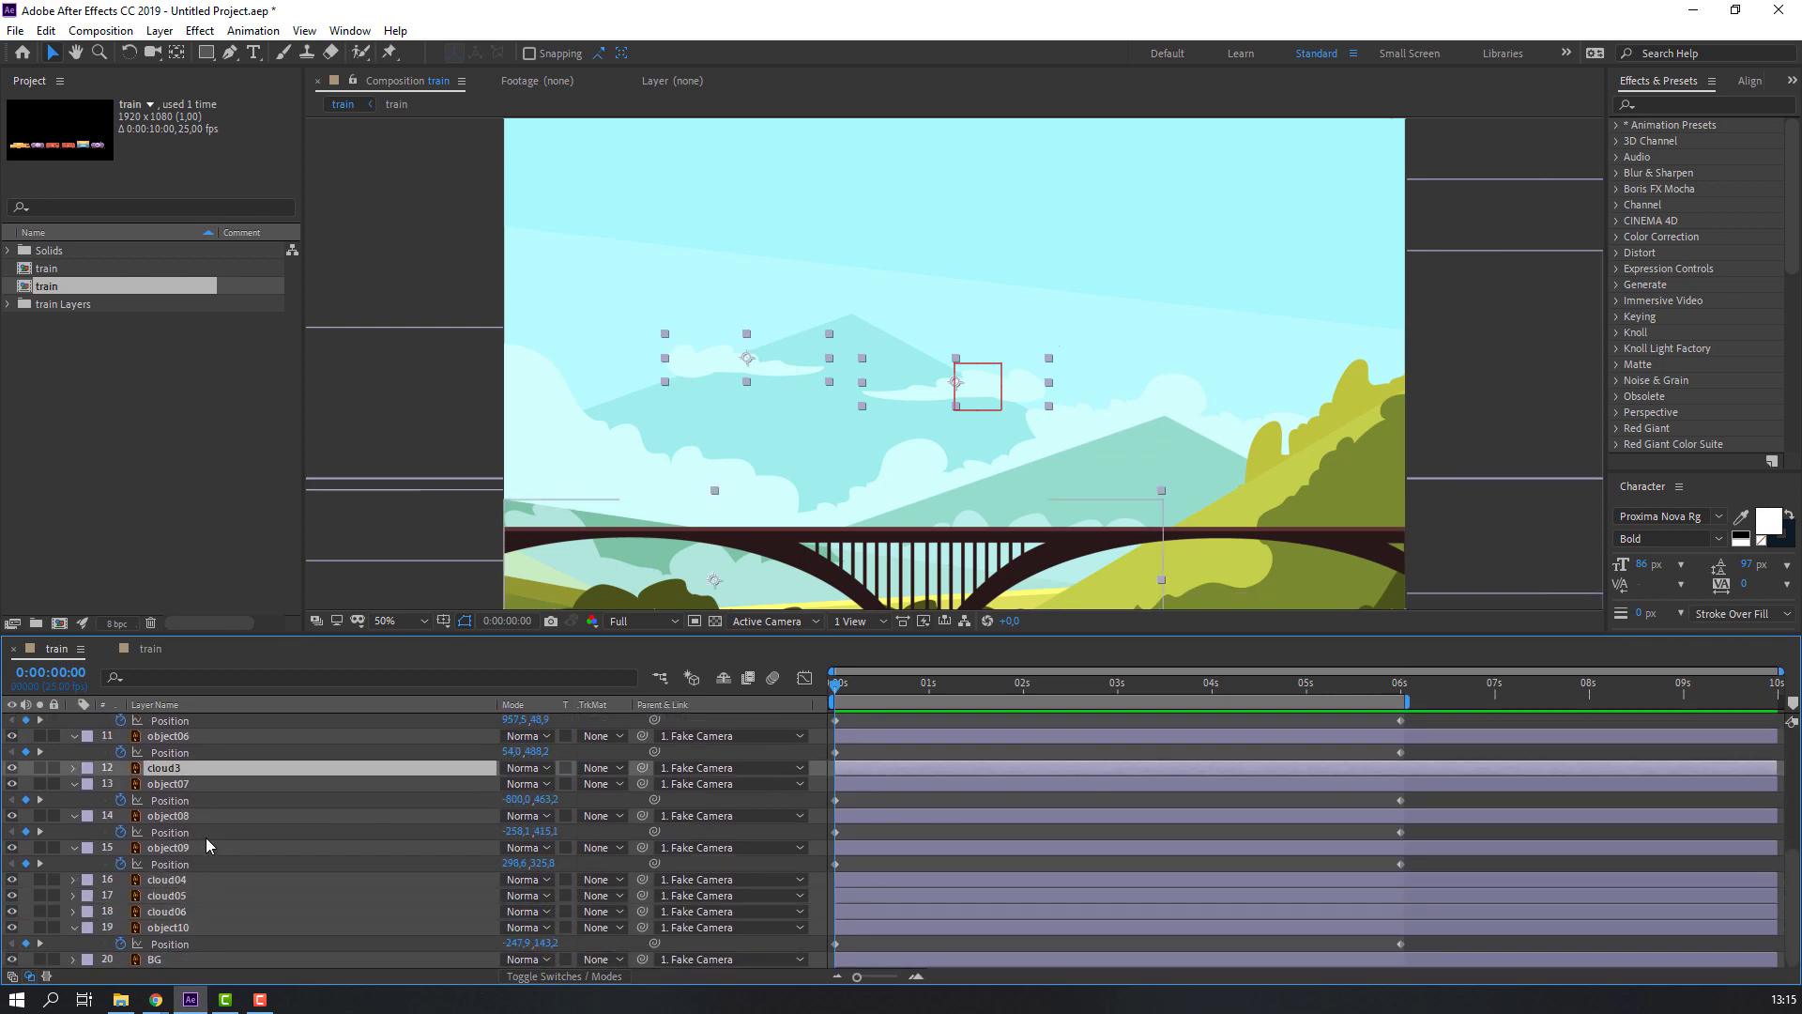
ctrl+click(177, 880)
ctrl+click(217, 897)
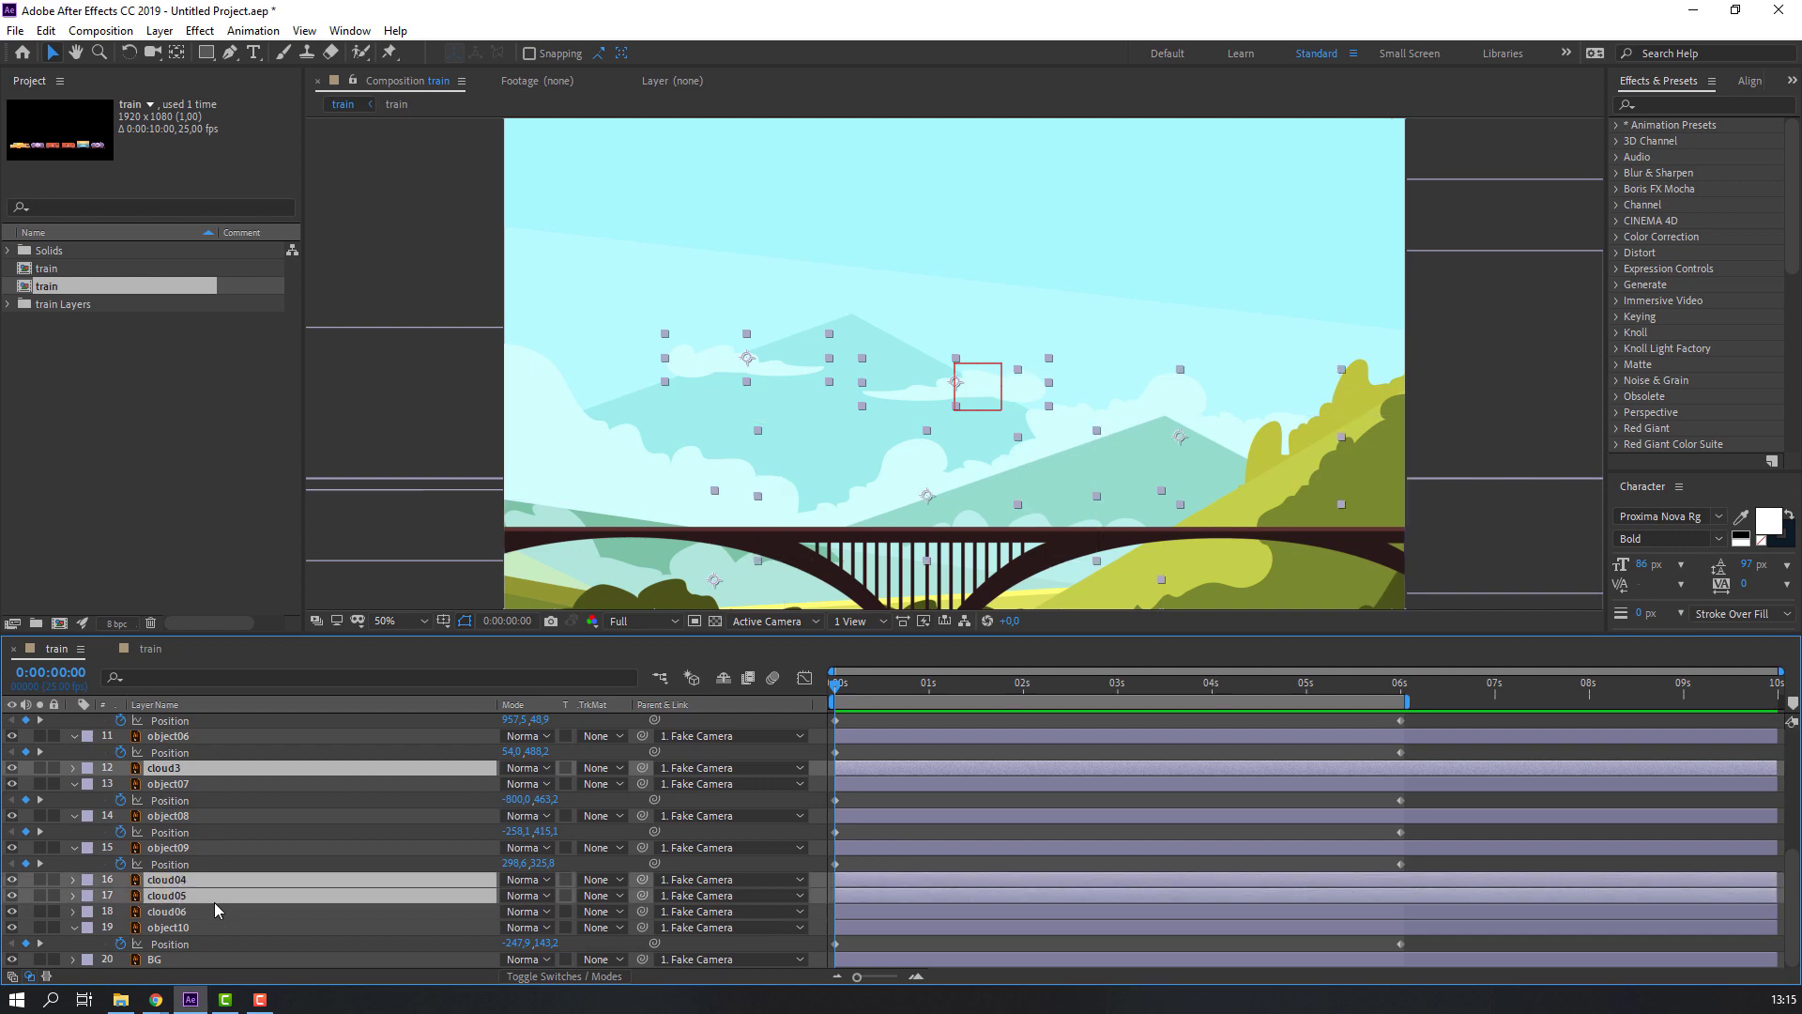
ctrl+click(188, 911)
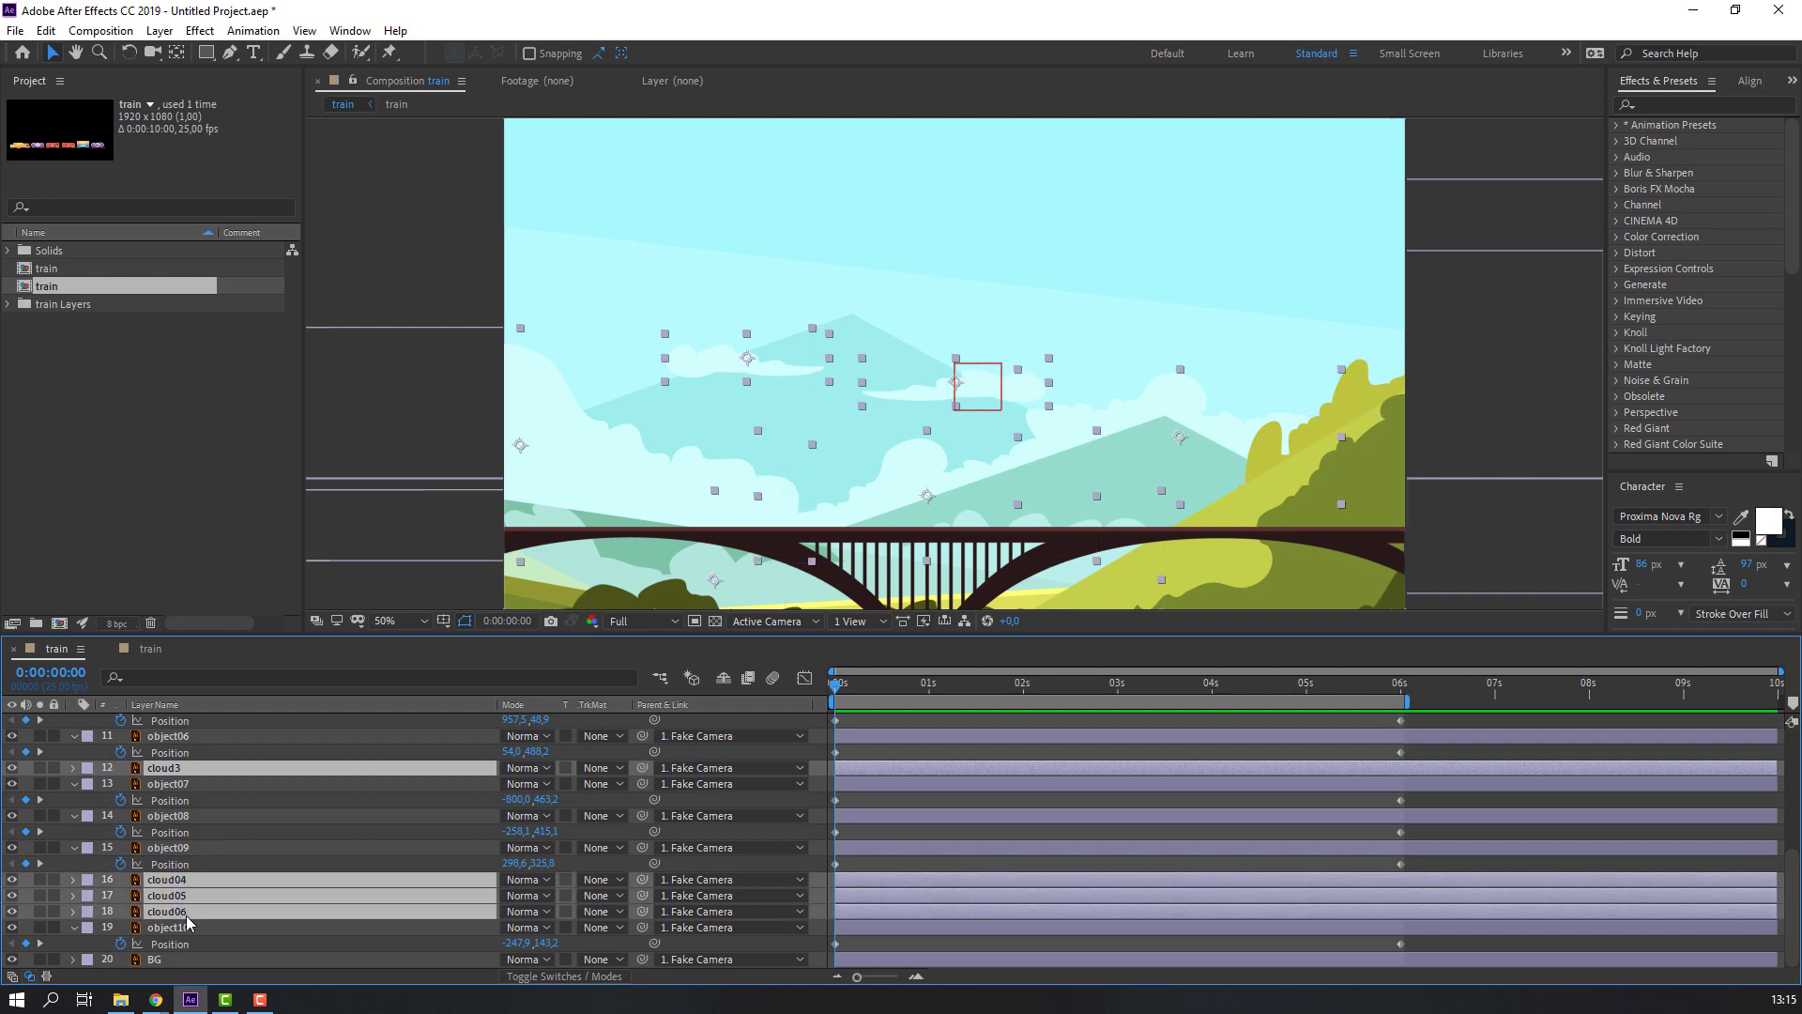
scroll(191, 854, up, 4)
click(120, 738)
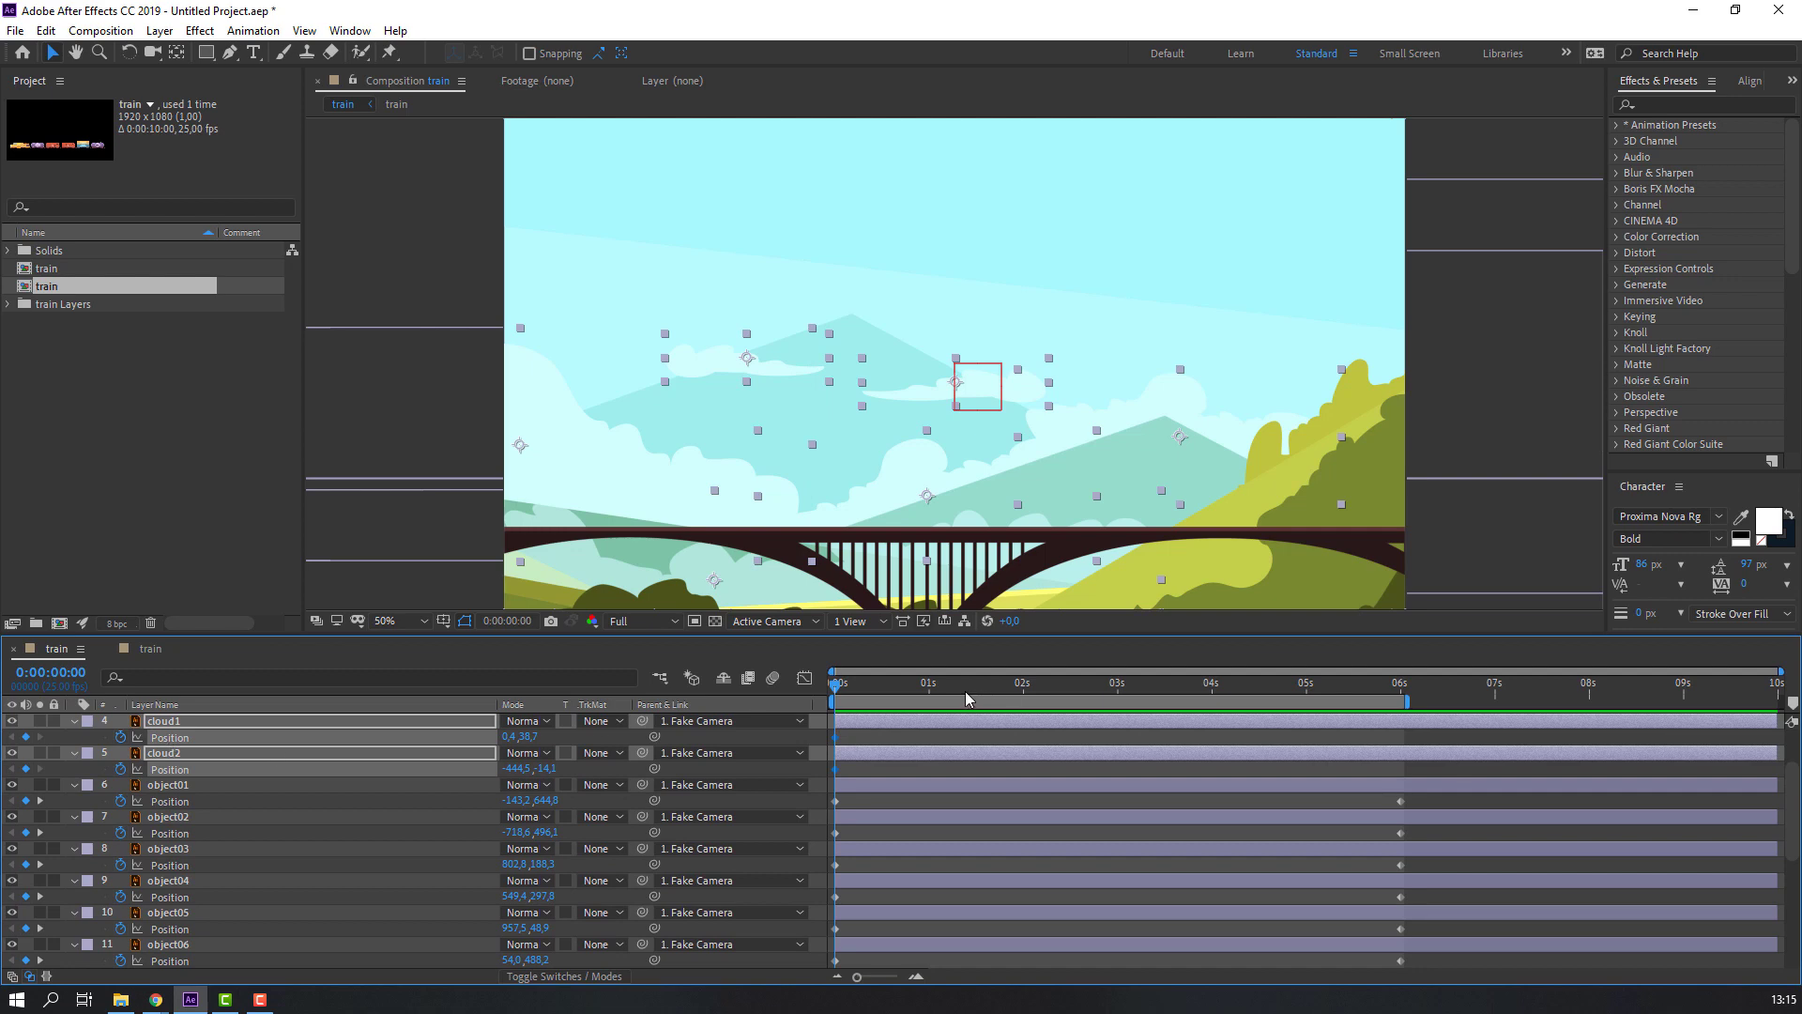
At 6 seconds, shift cloud1 left and adjust object01's Position
drag(936, 691, 1415, 699)
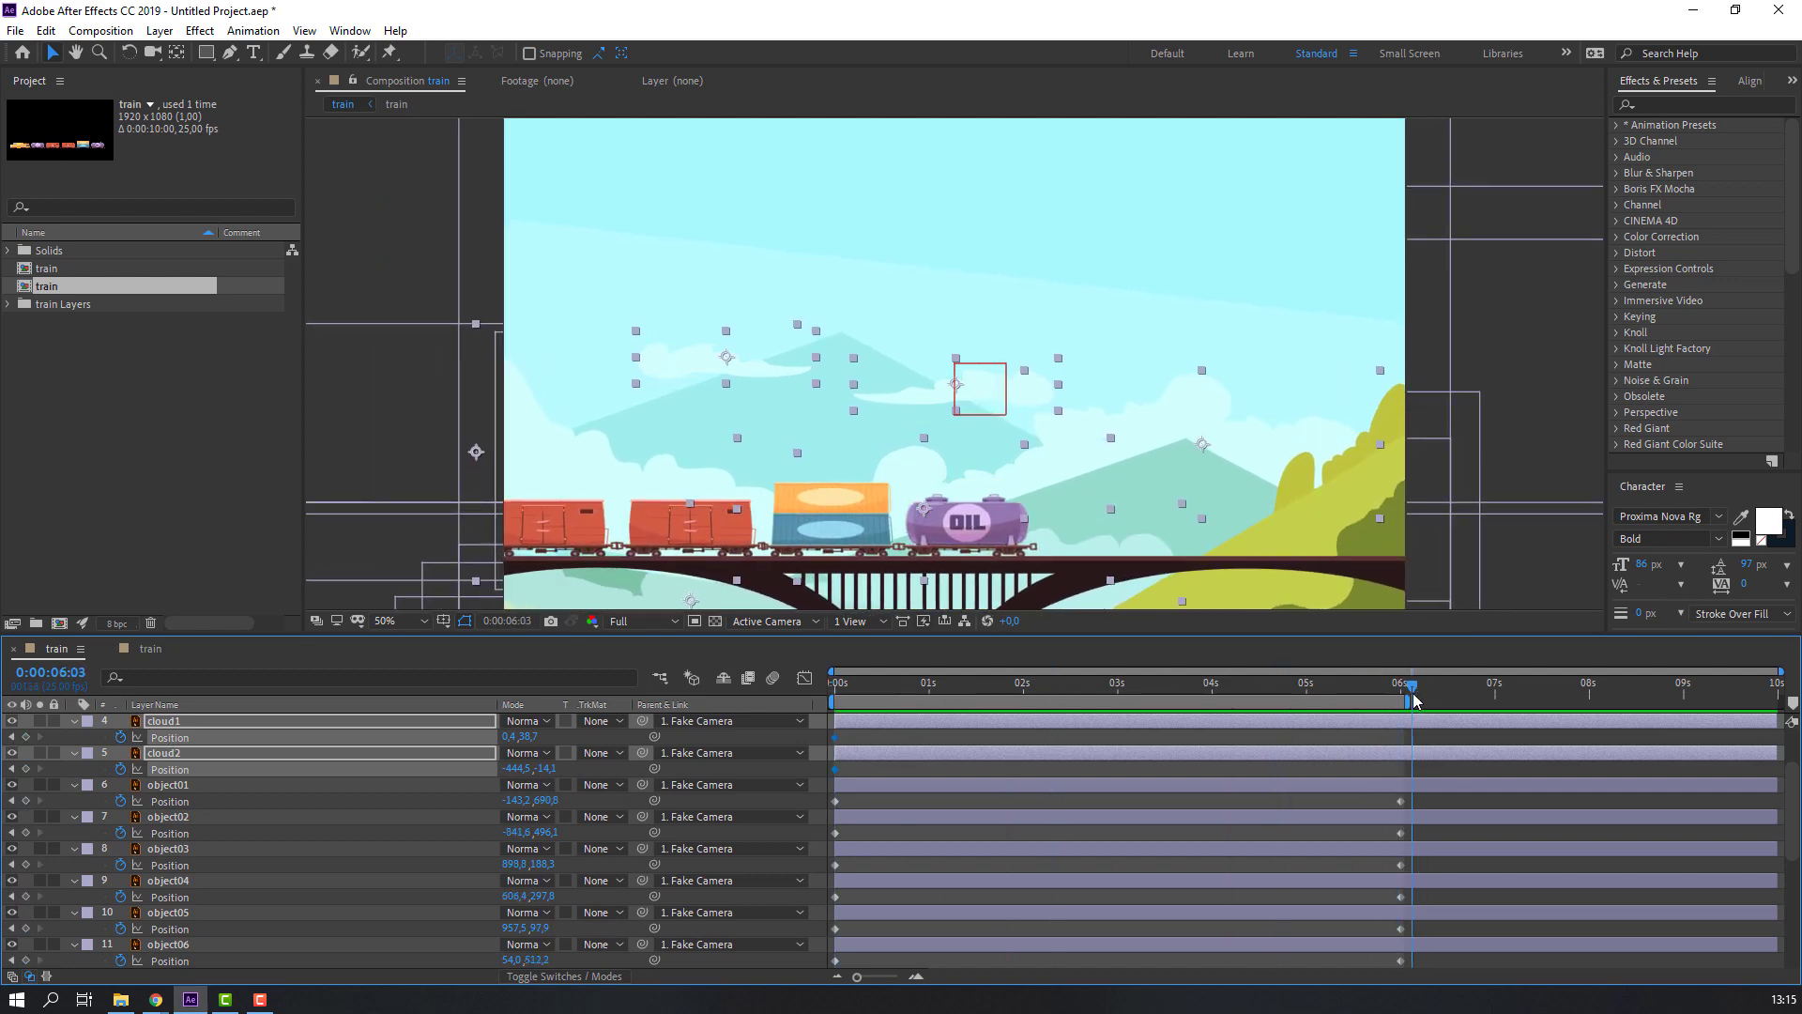
click(871, 768)
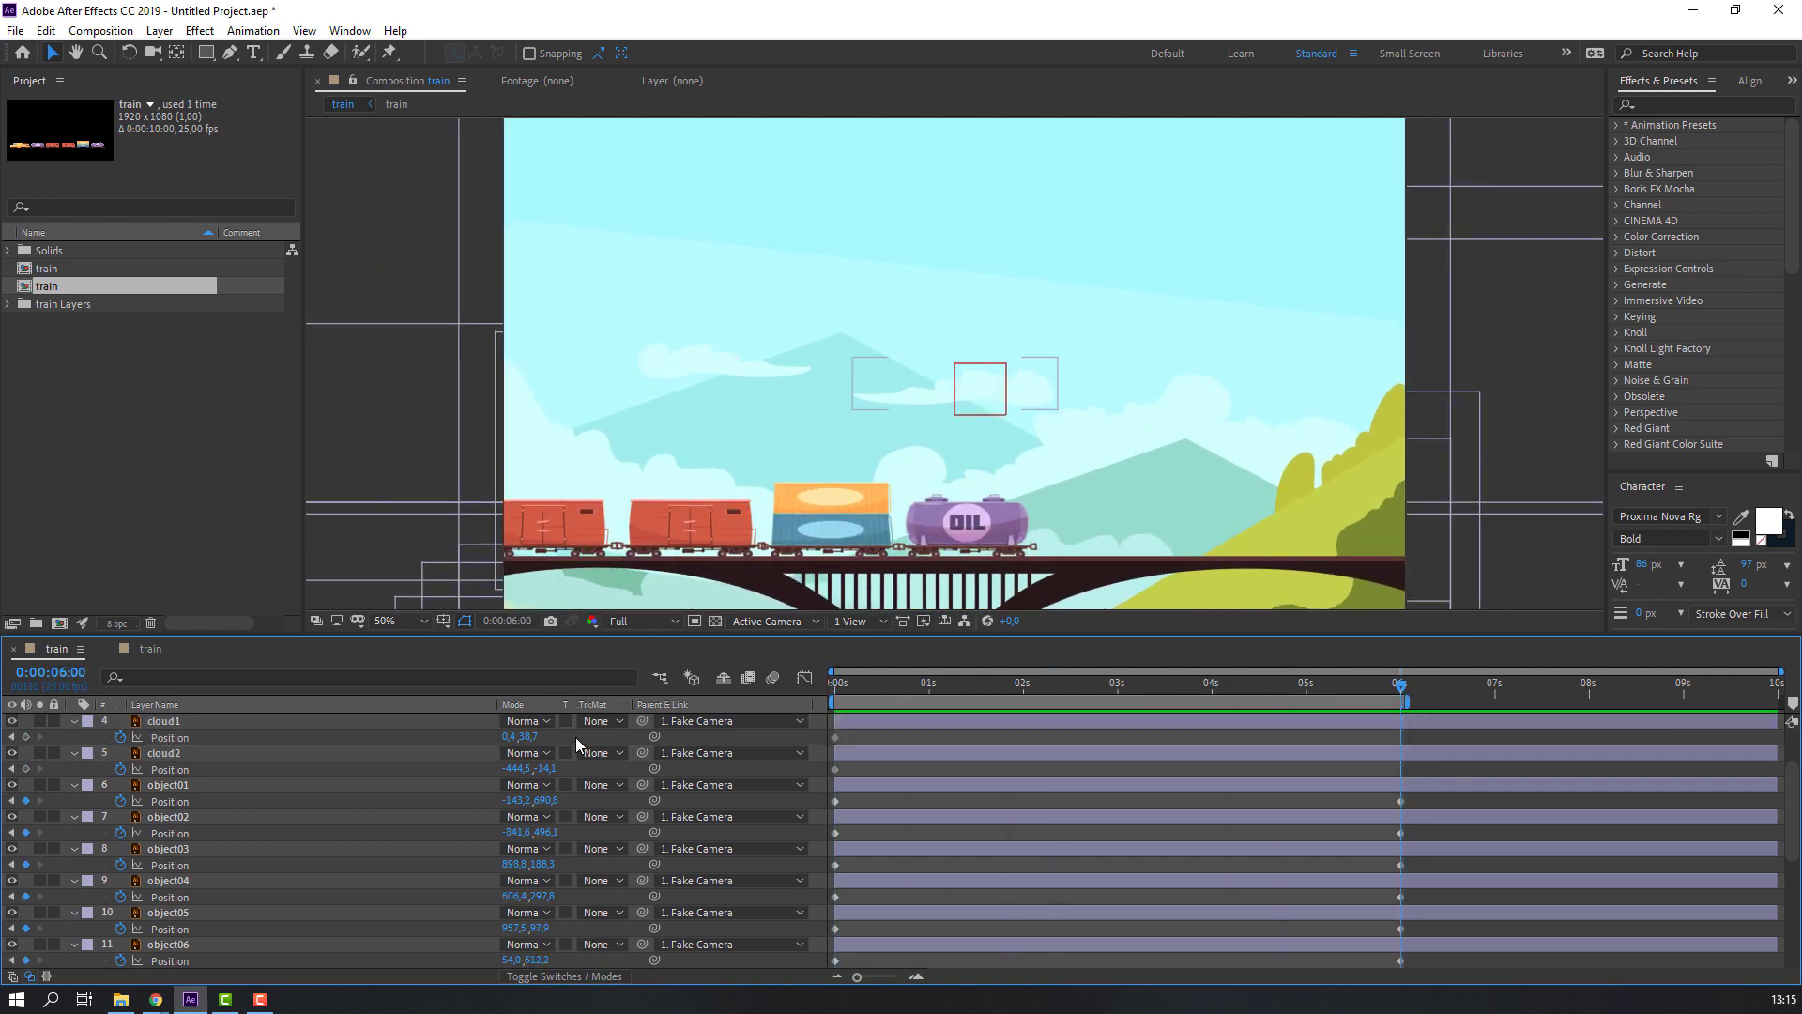
drag(513, 739, 452, 768)
click(542, 801)
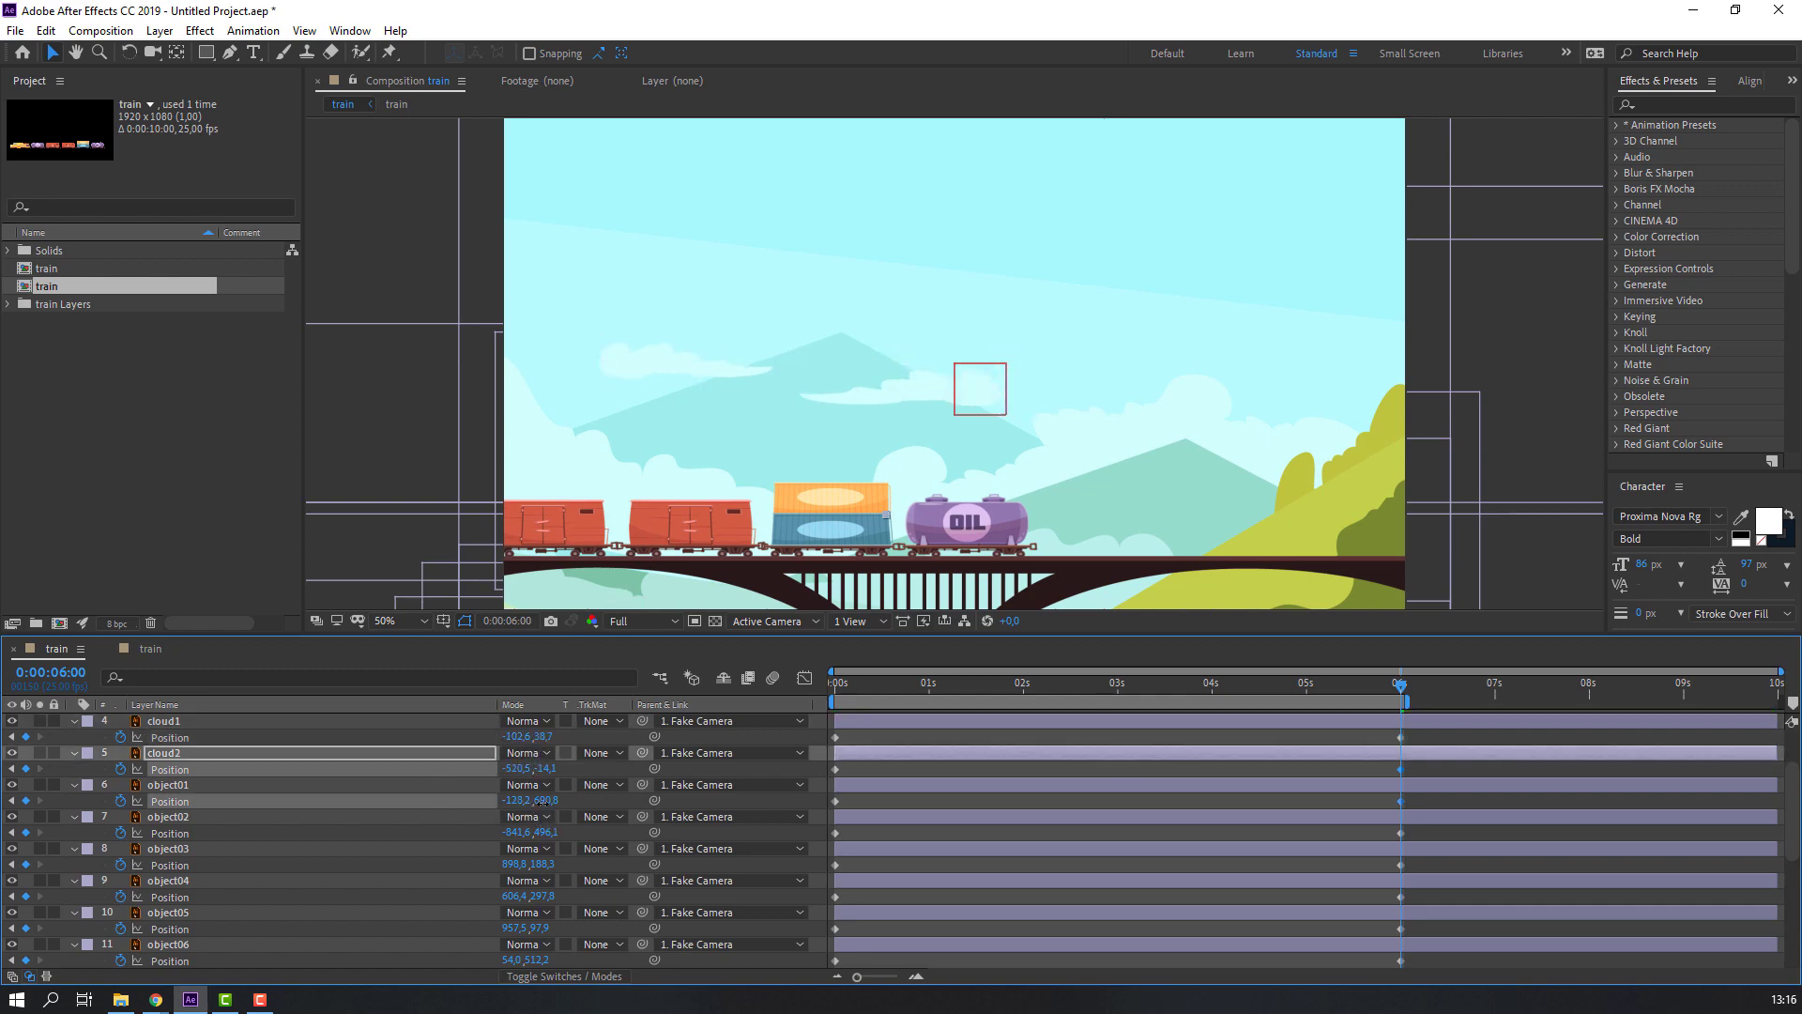
drag(791, 805, 511, 855)
At 6 seconds, slide cloud3 and cloud04 right and cloud05 left
scroll(375, 875, down, 3)
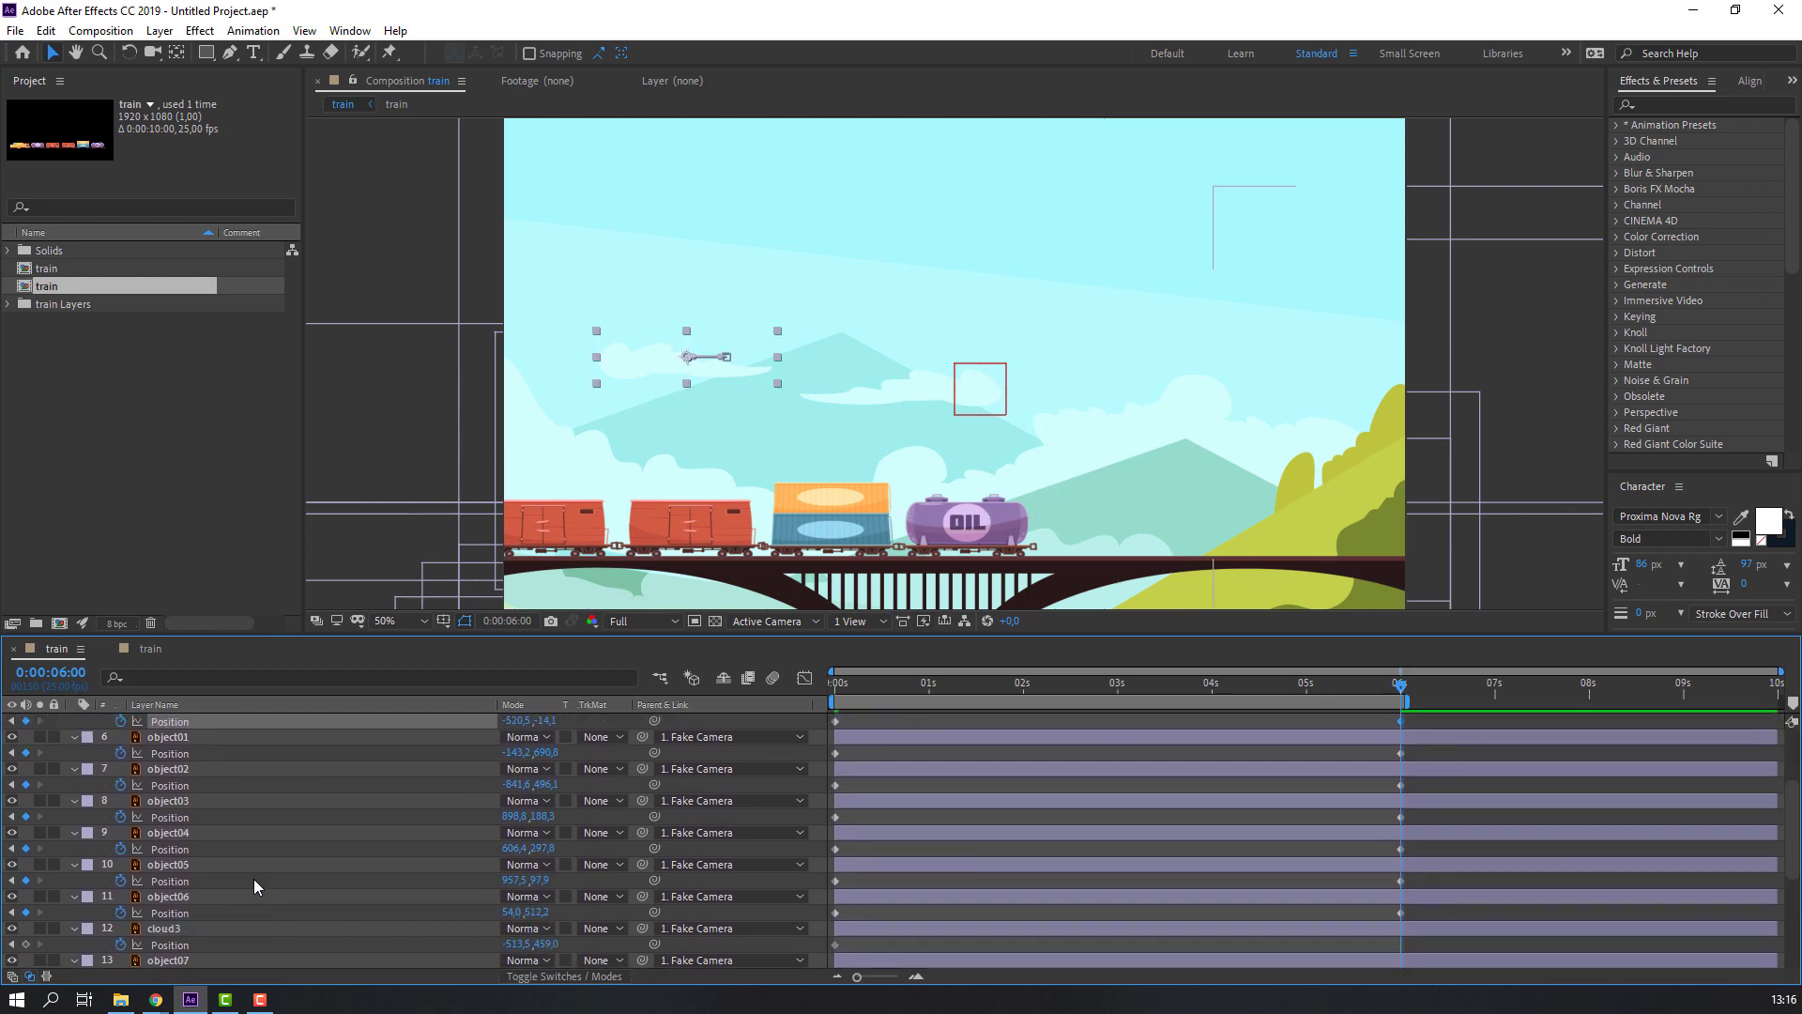
scroll(185, 831, down, 3)
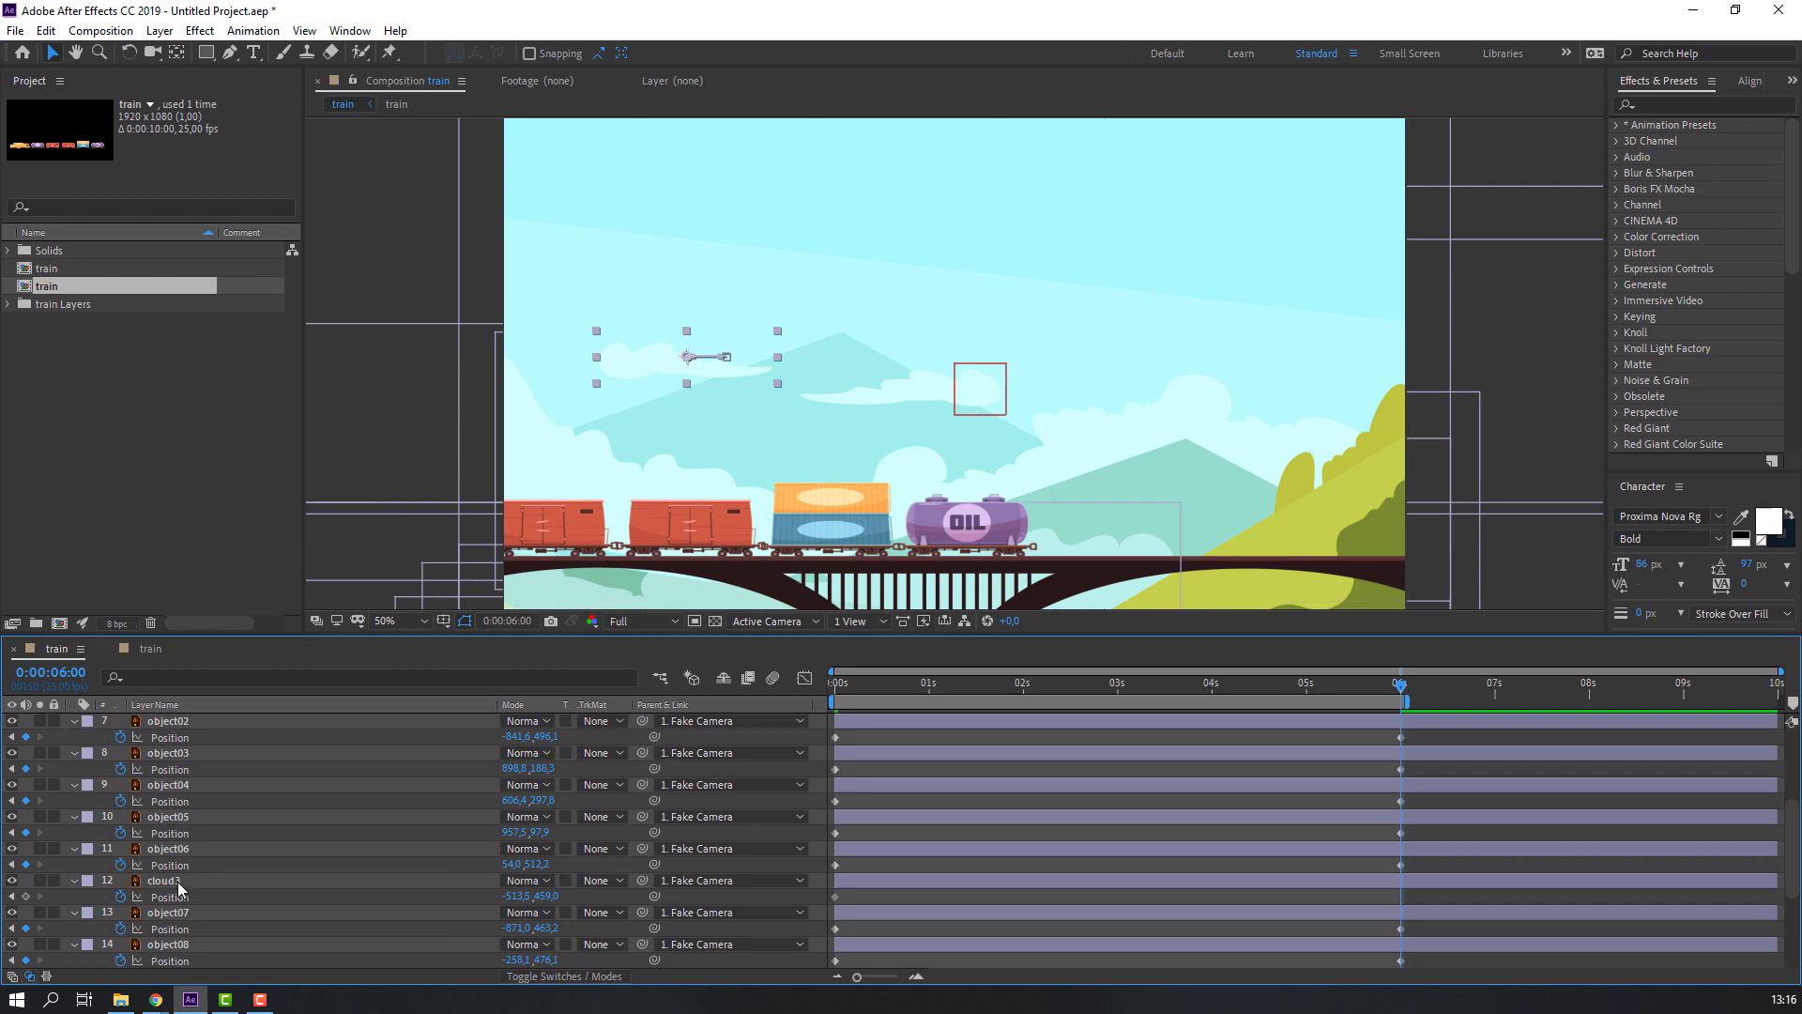
click(178, 882)
drag(513, 899, 639, 898)
scroll(432, 871, down, 2)
scroll(432, 871, down, 2)
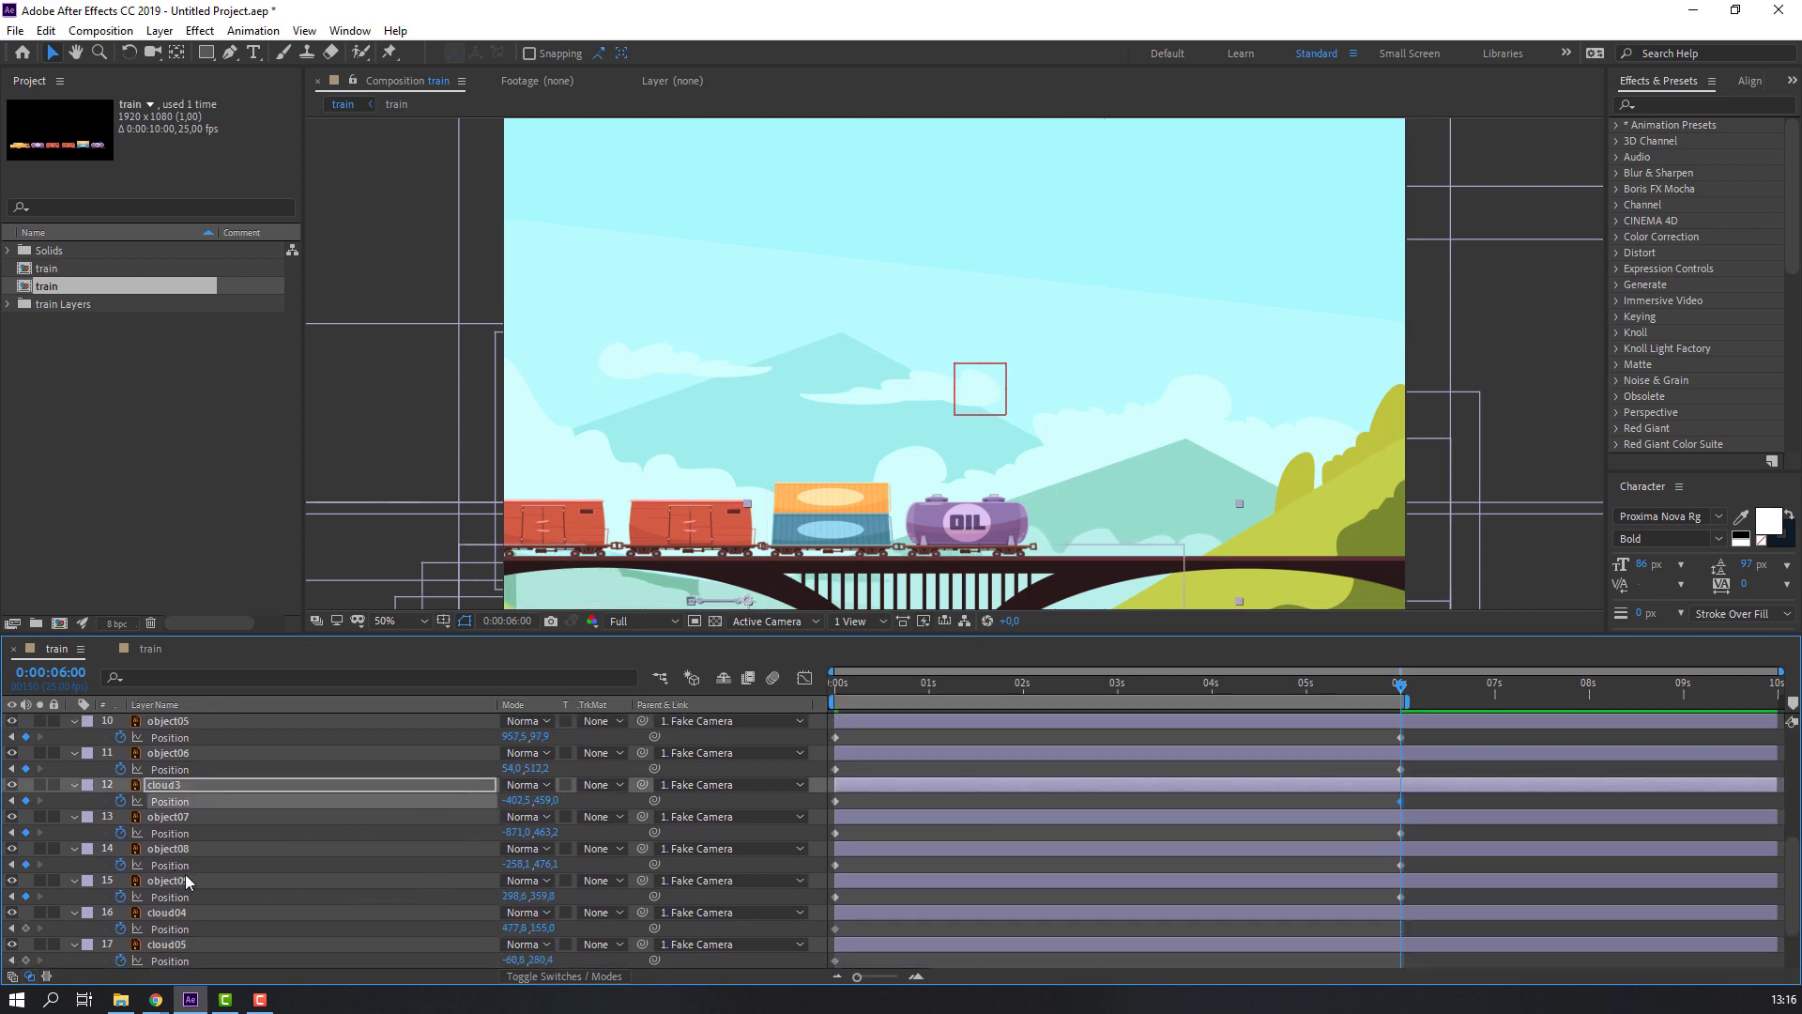
scroll(187, 892, down, 2)
click(178, 865)
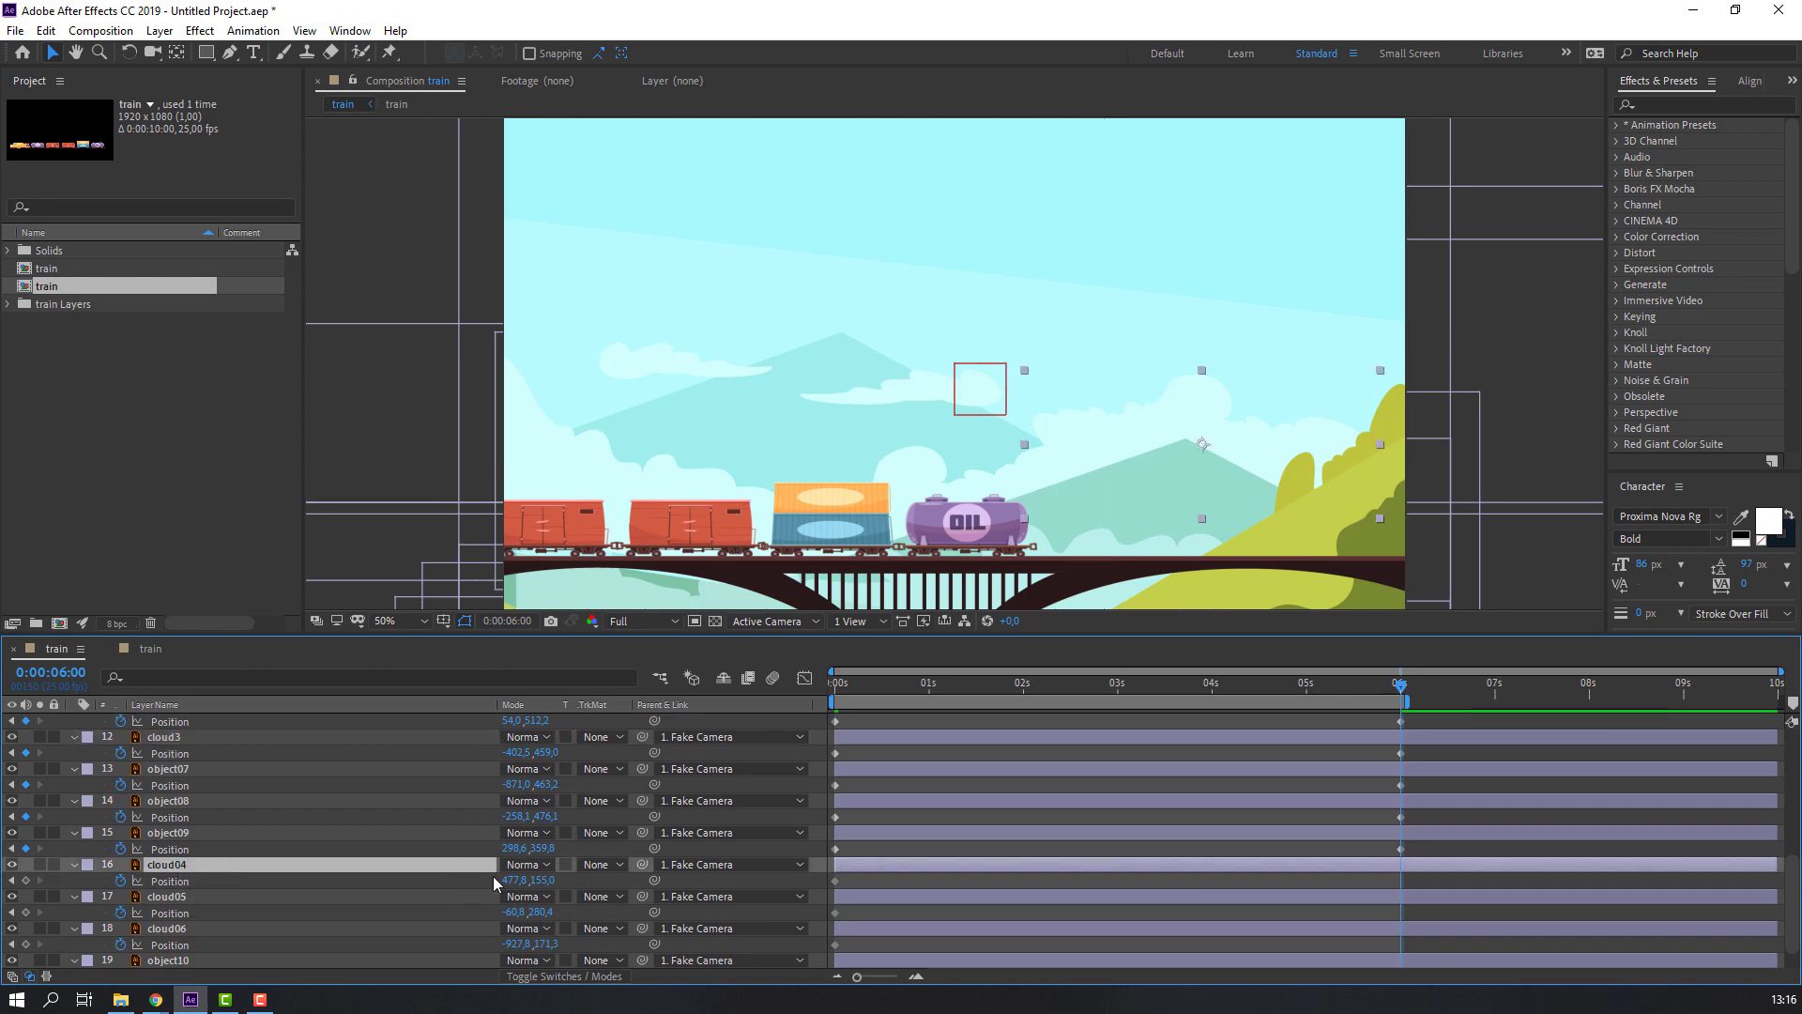
drag(514, 880, 784, 869)
scroll(322, 919, down, 1)
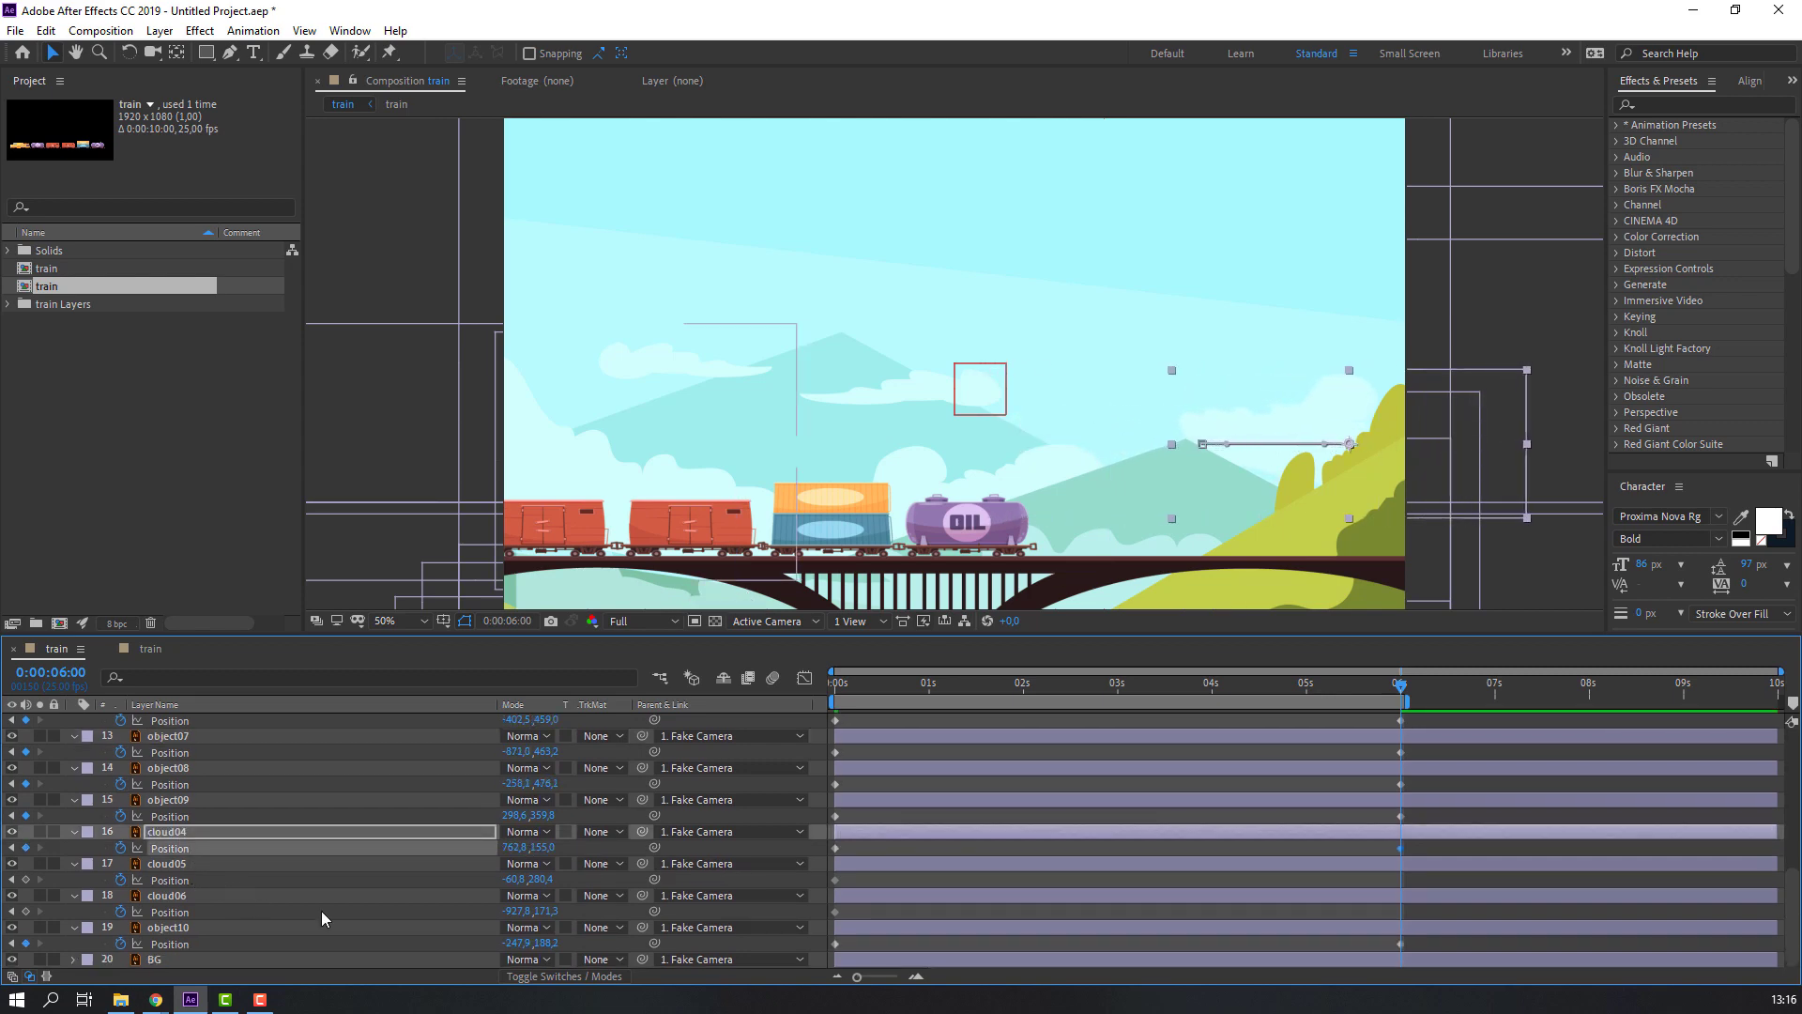
drag(513, 880, 481, 911)
Replay the 0–6 s drift and train animation, then select all layers with Ctrl+A
key(space)
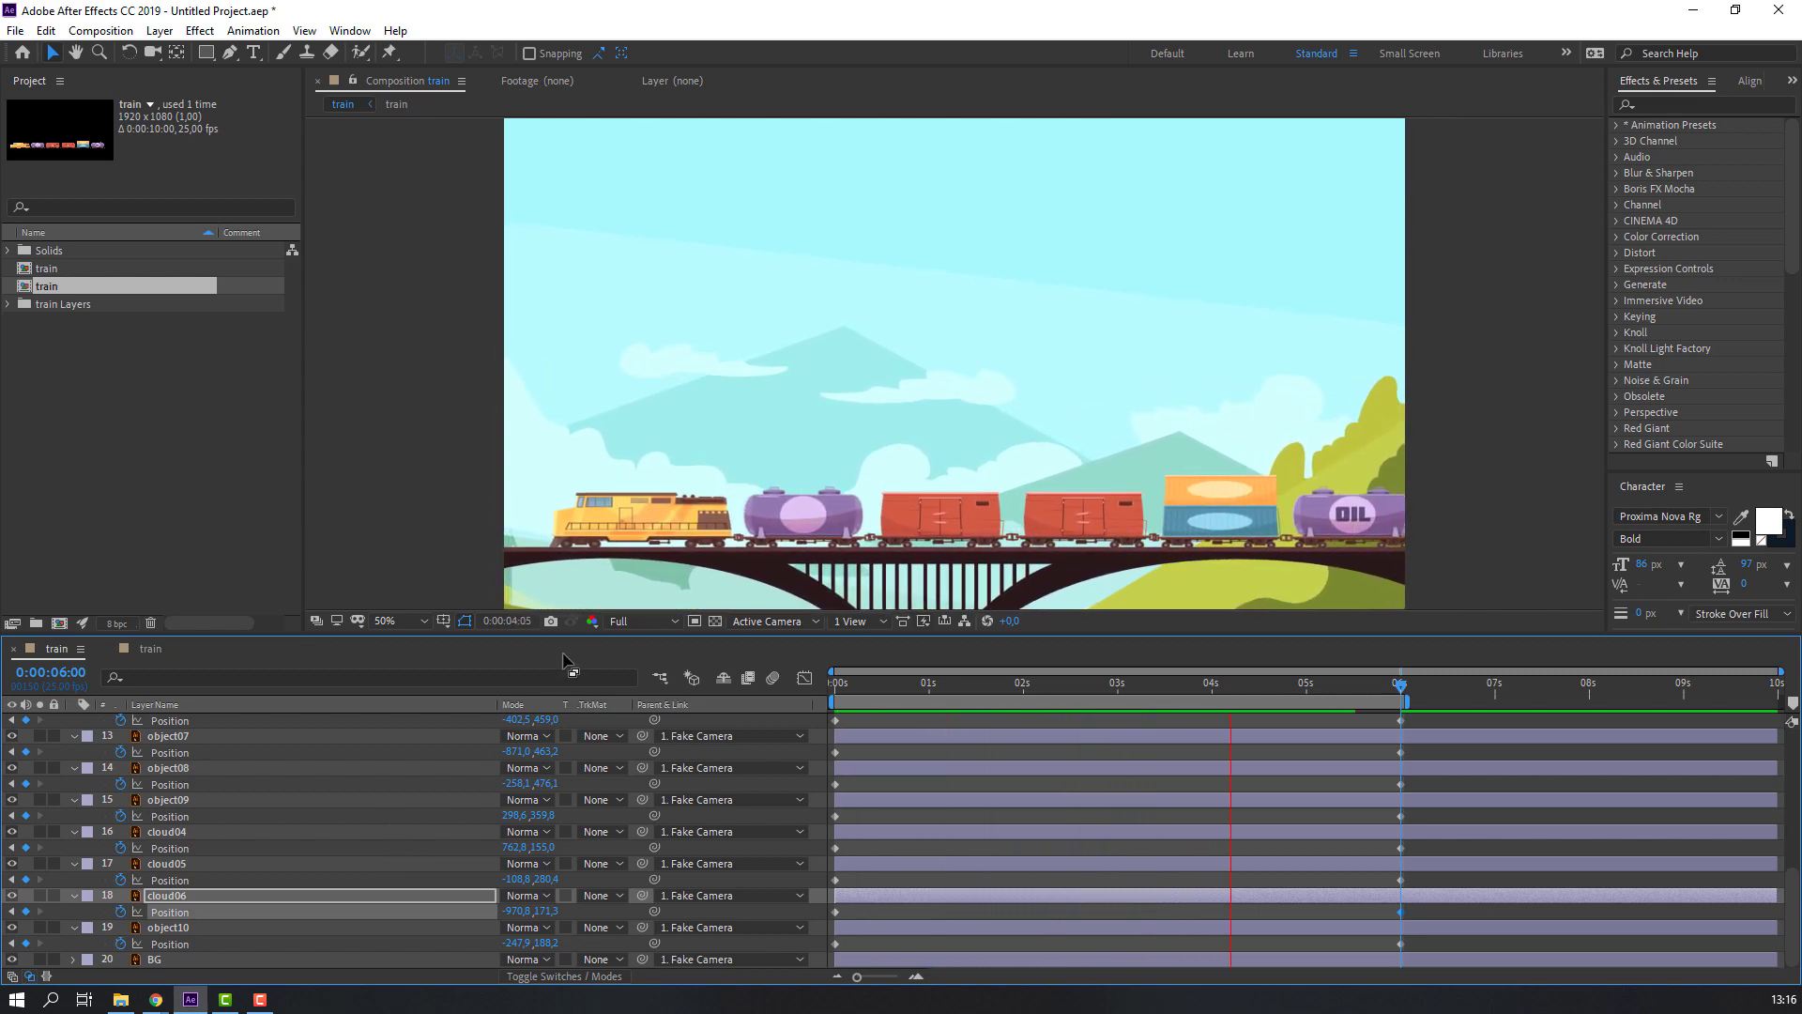
key(space)
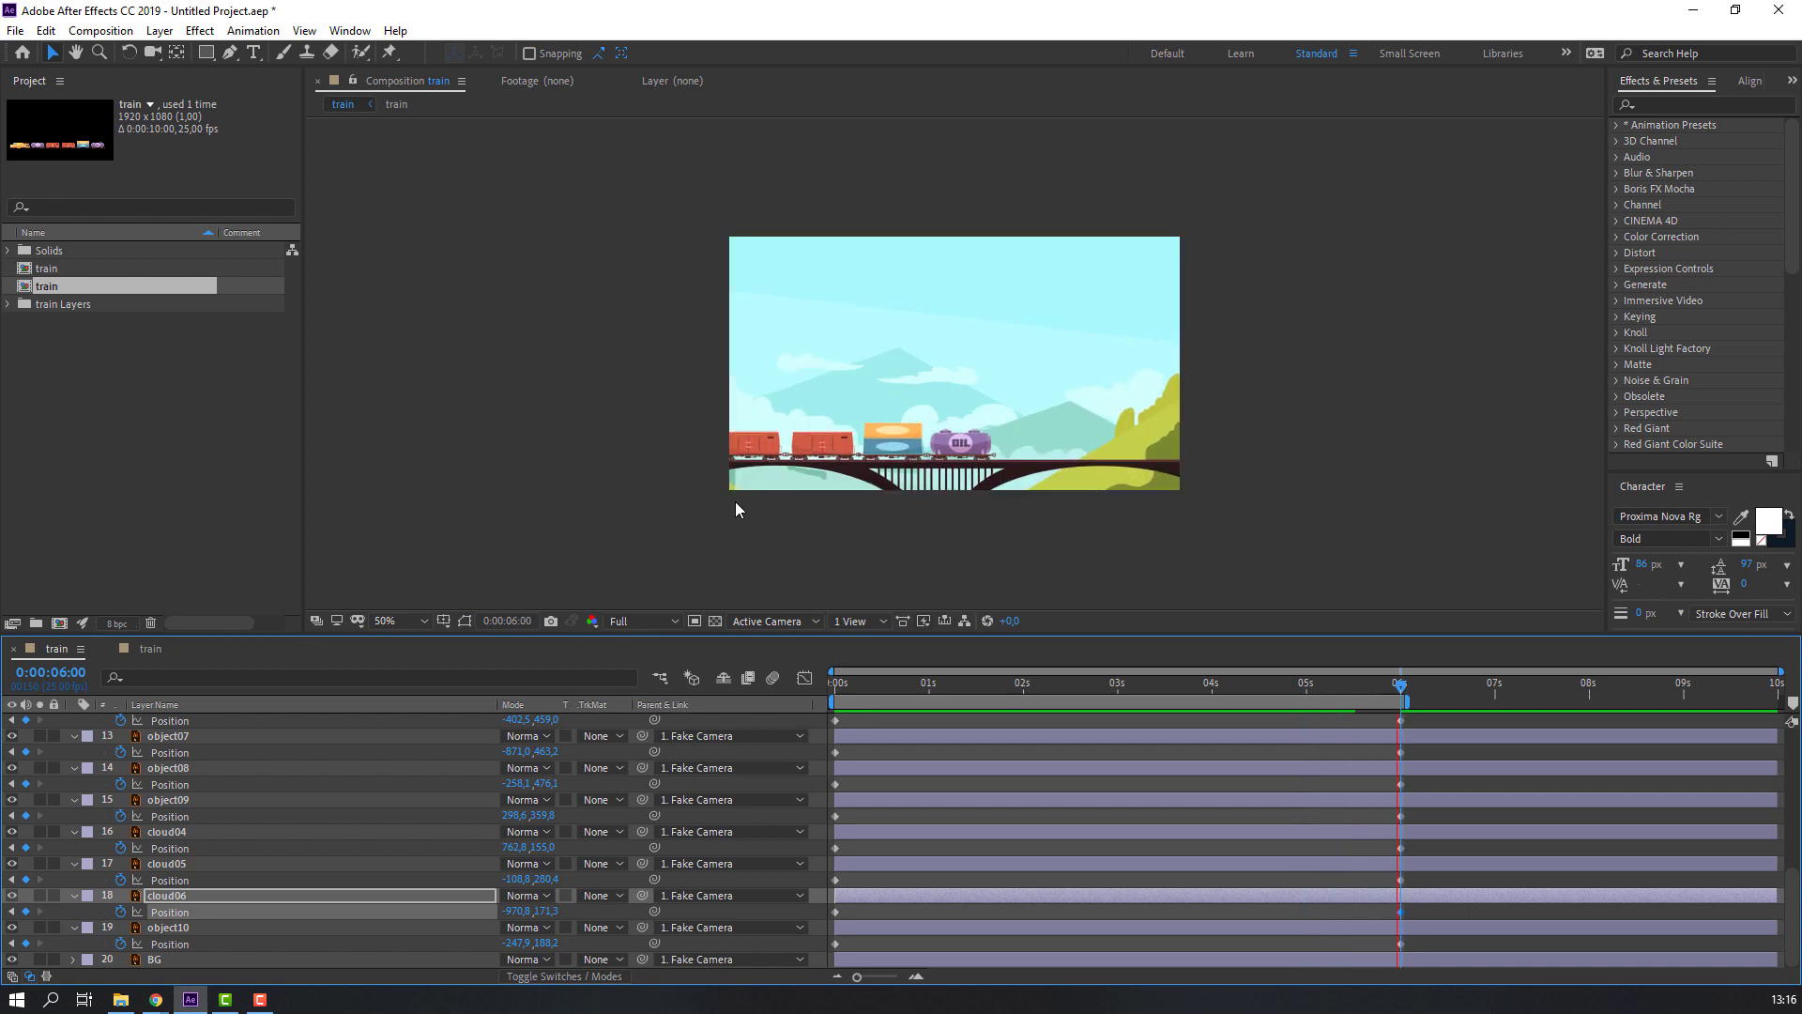
key(space)
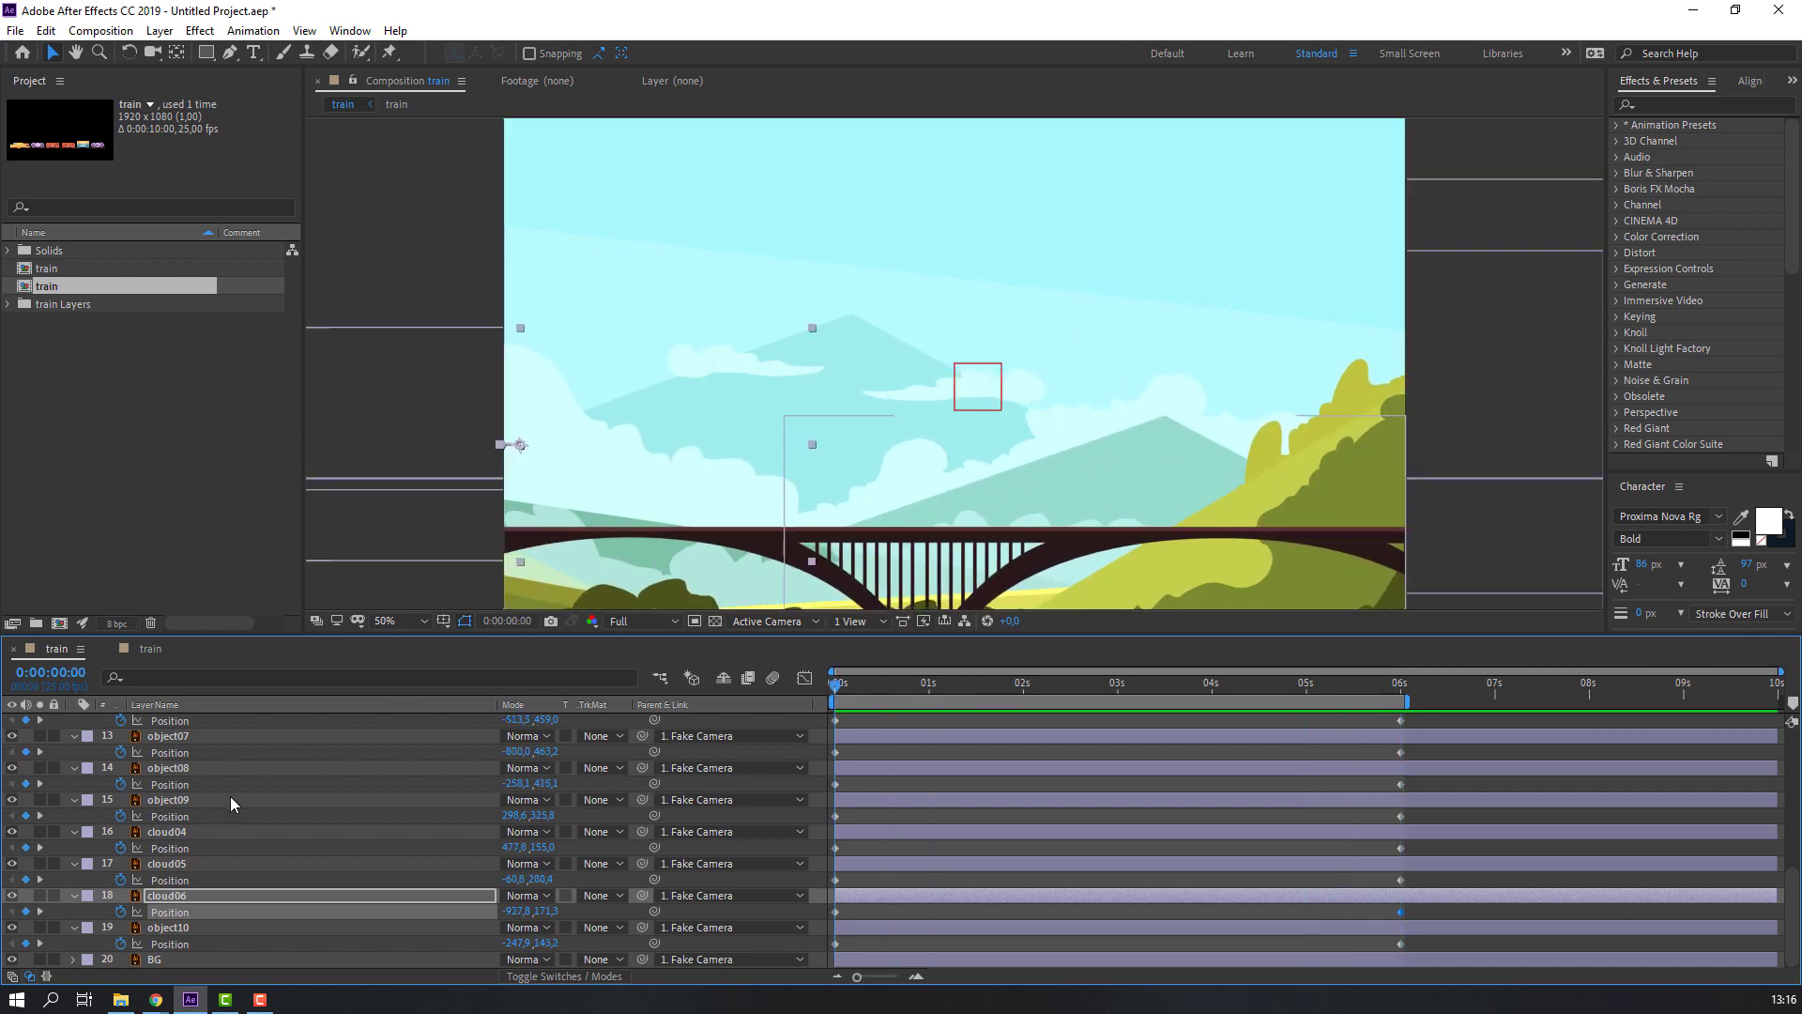
key(ctrl+a)
scroll(239, 786, up, 5)
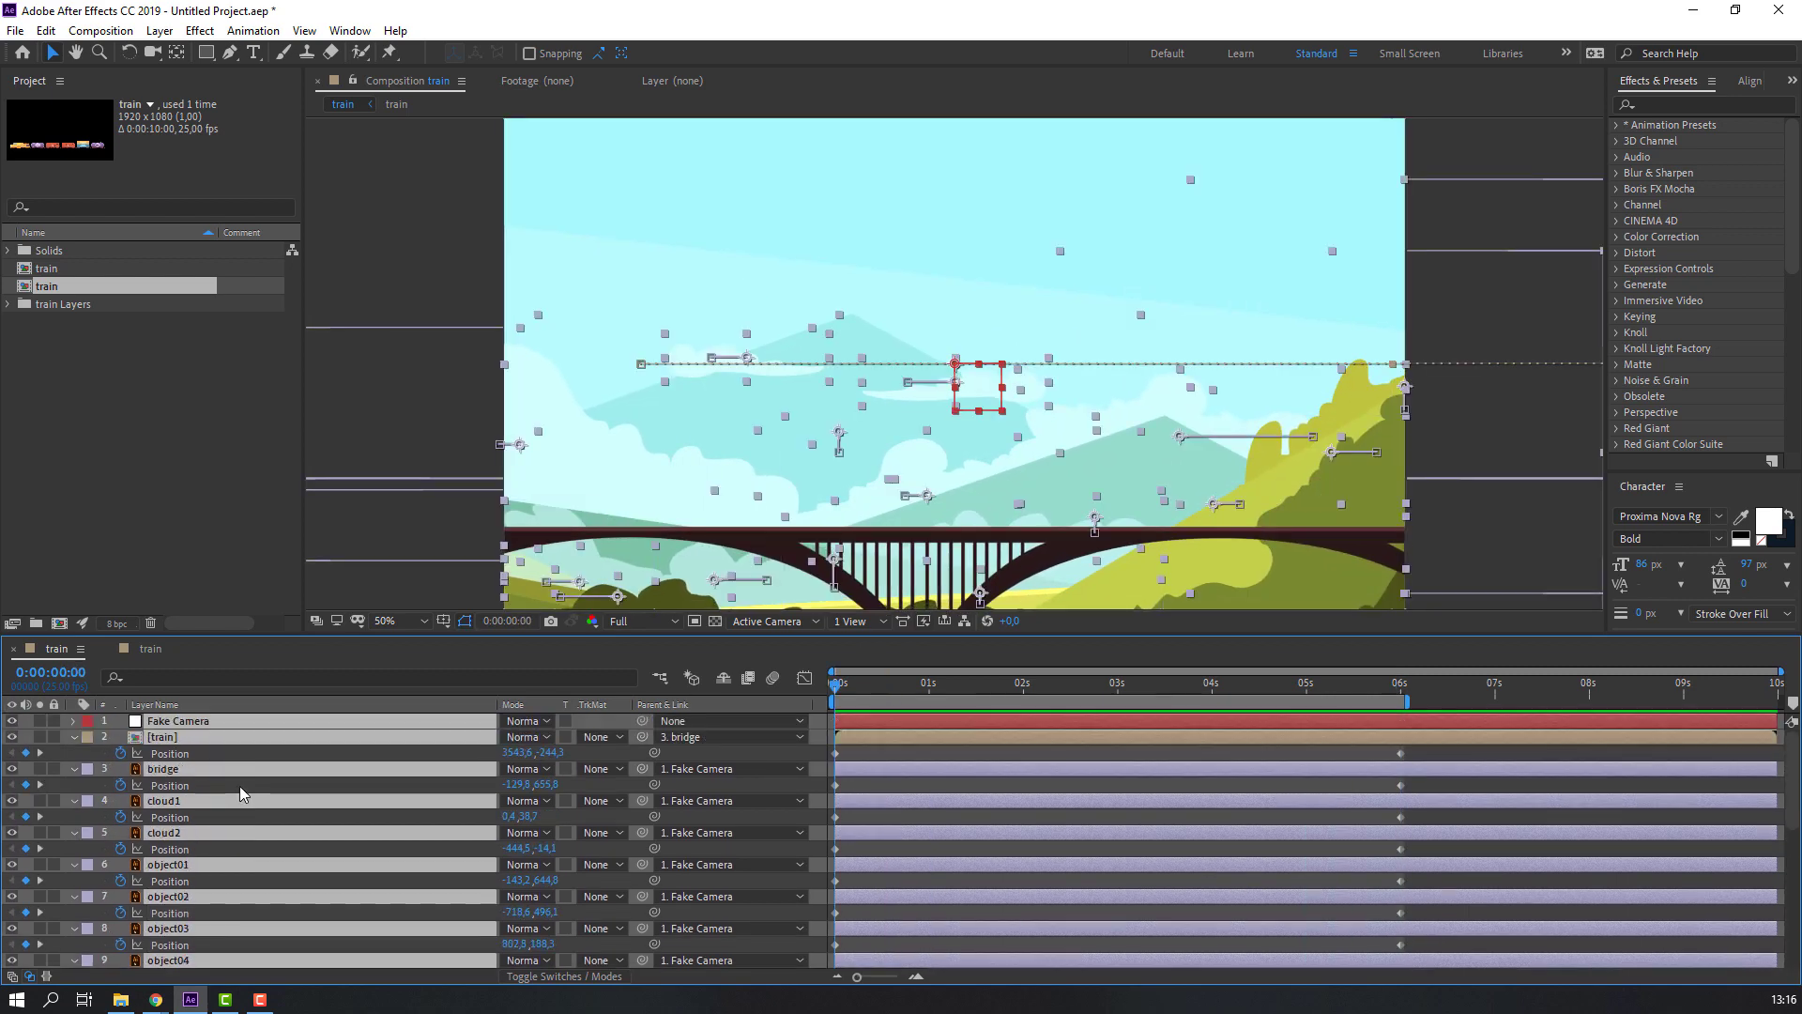
Collapse the layer properties and switch on motion blur for the [train] precomp layer
click(74, 737)
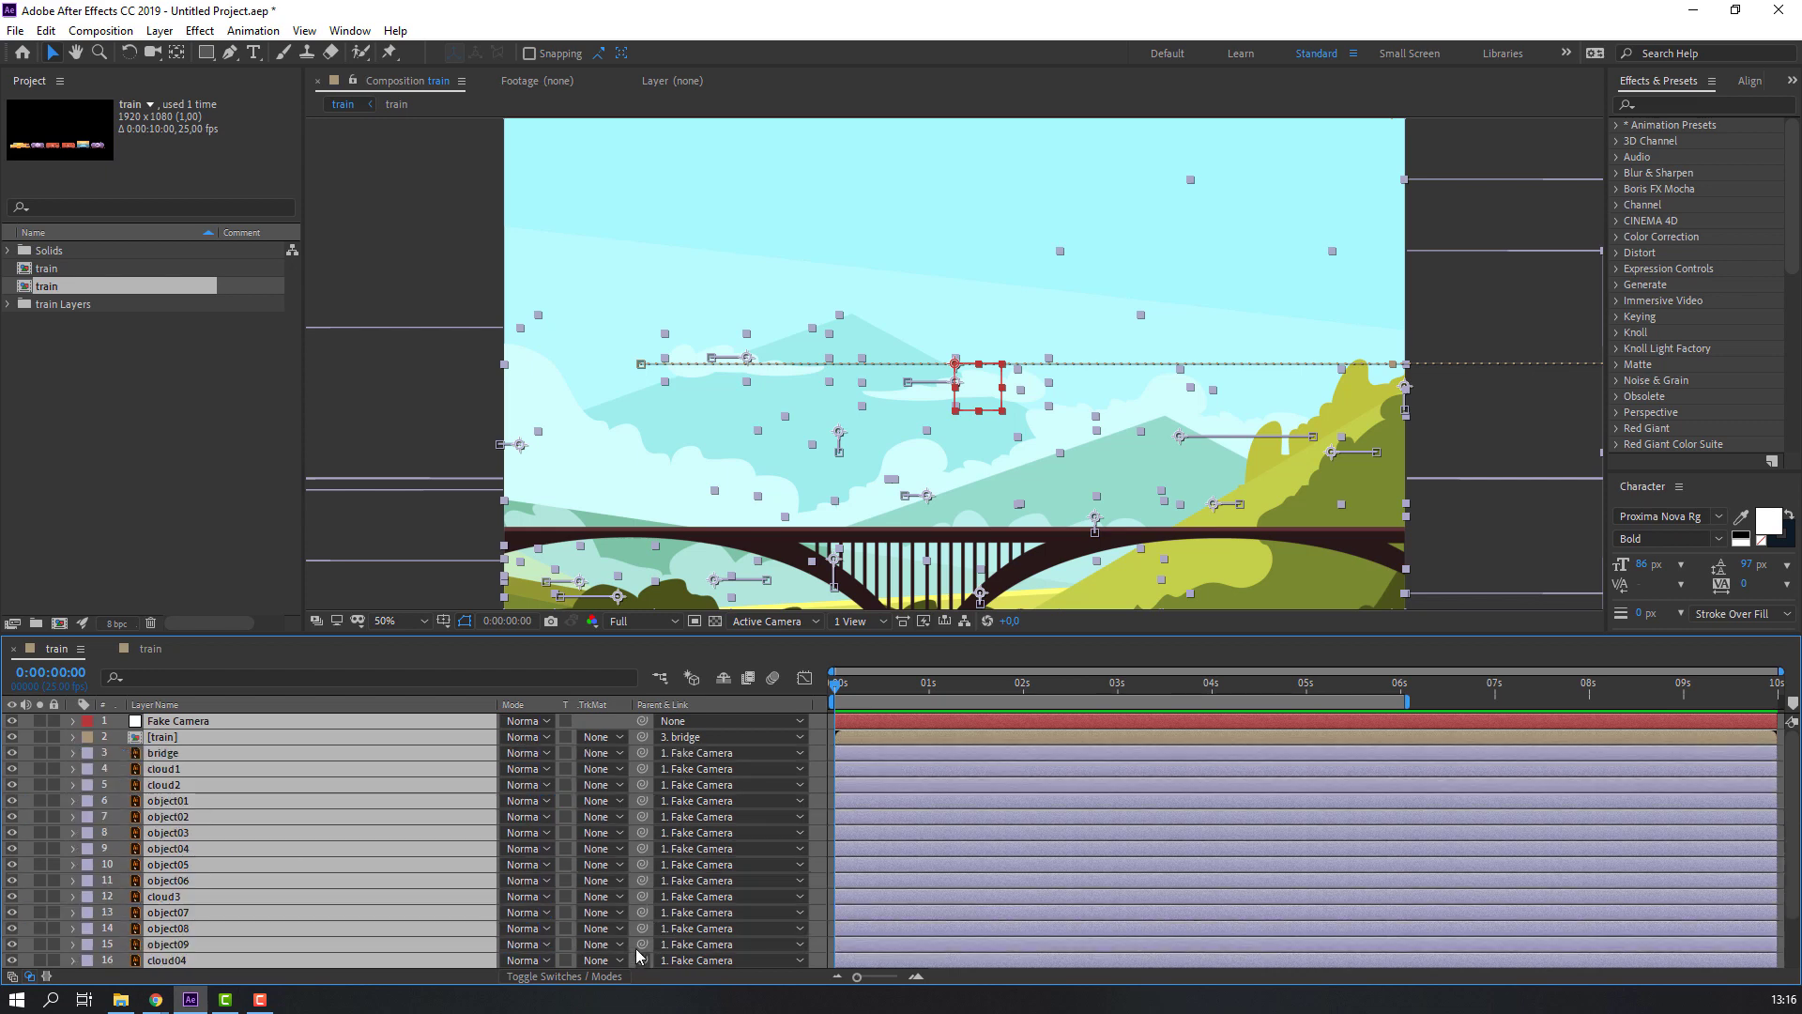
click(535, 977)
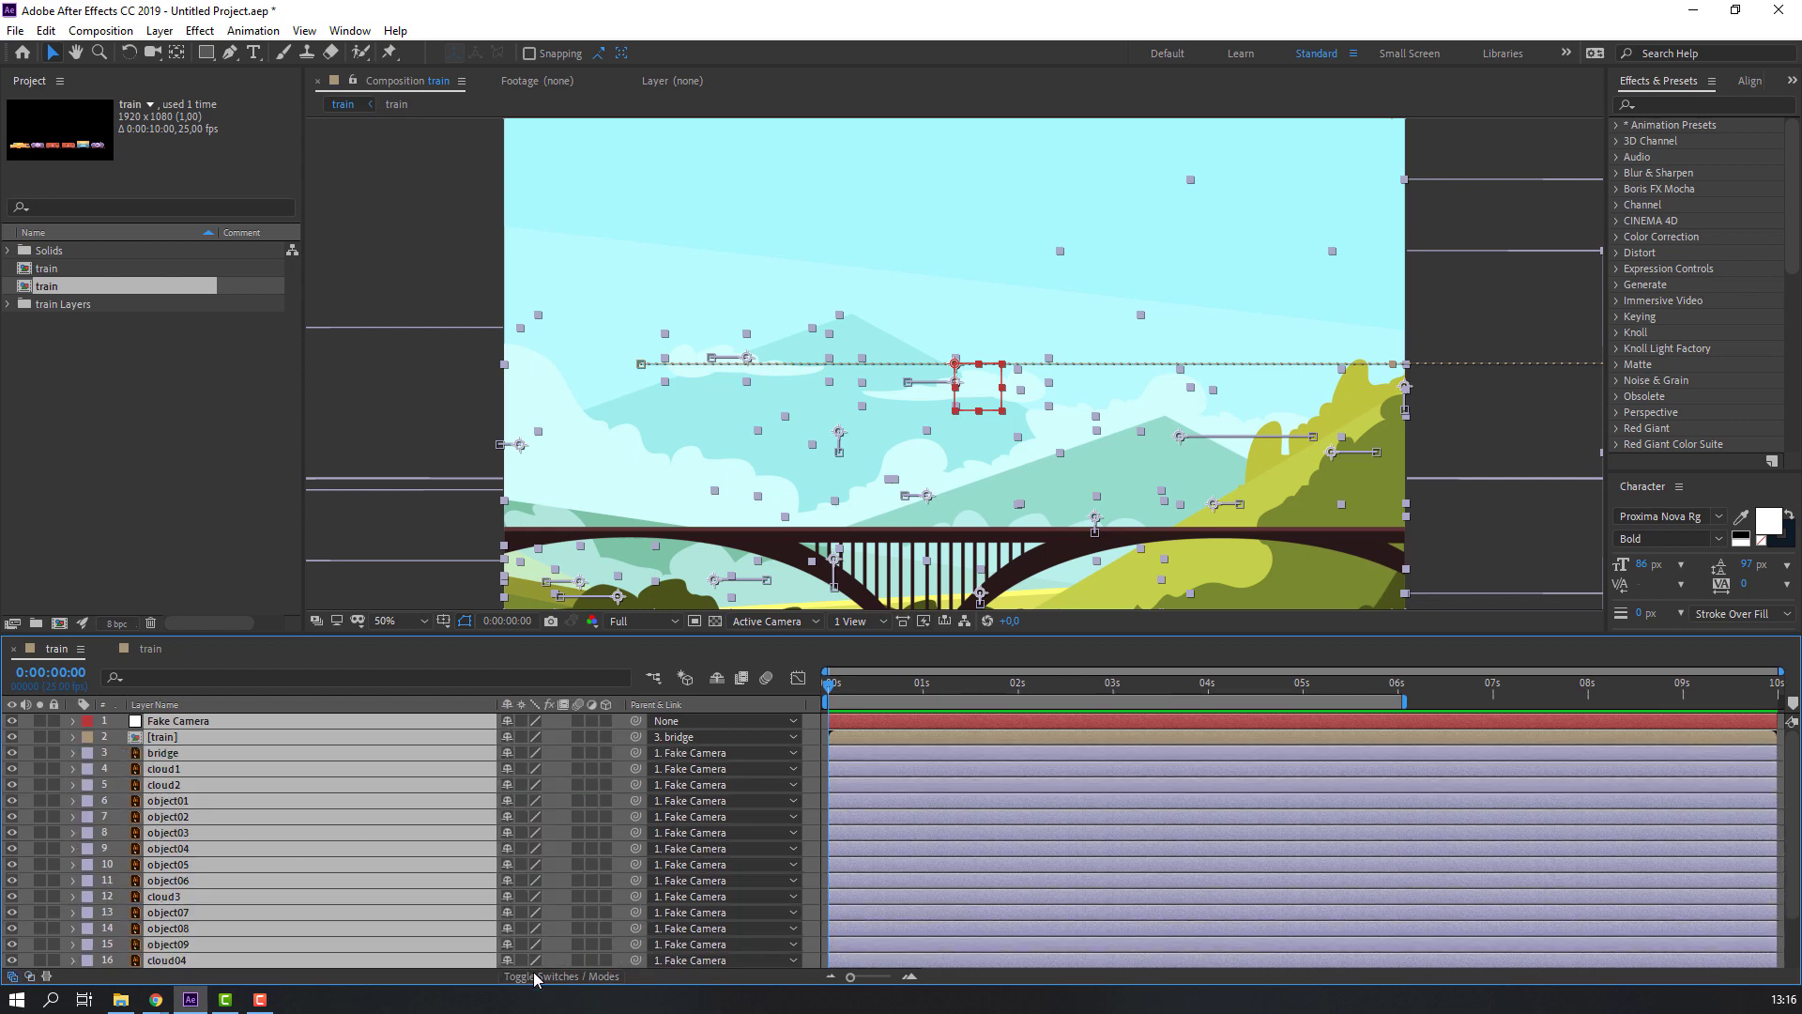
click(524, 734)
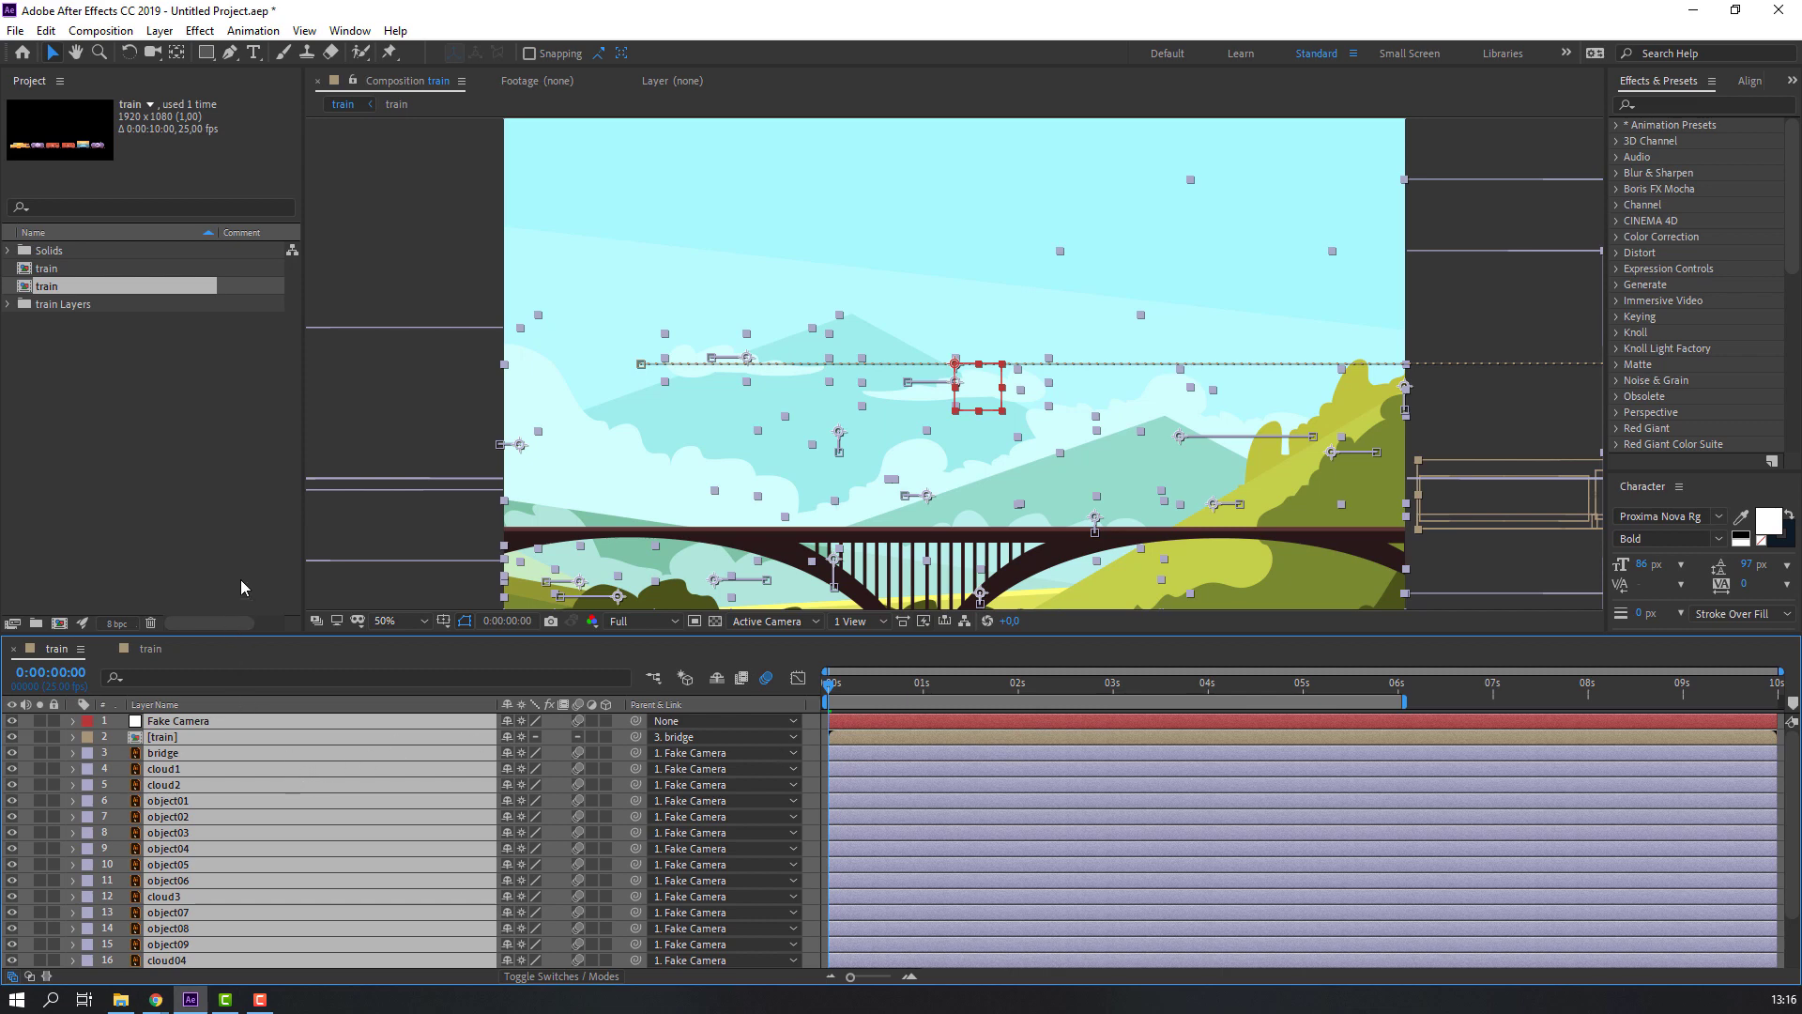
click(242, 587)
click(136, 669)
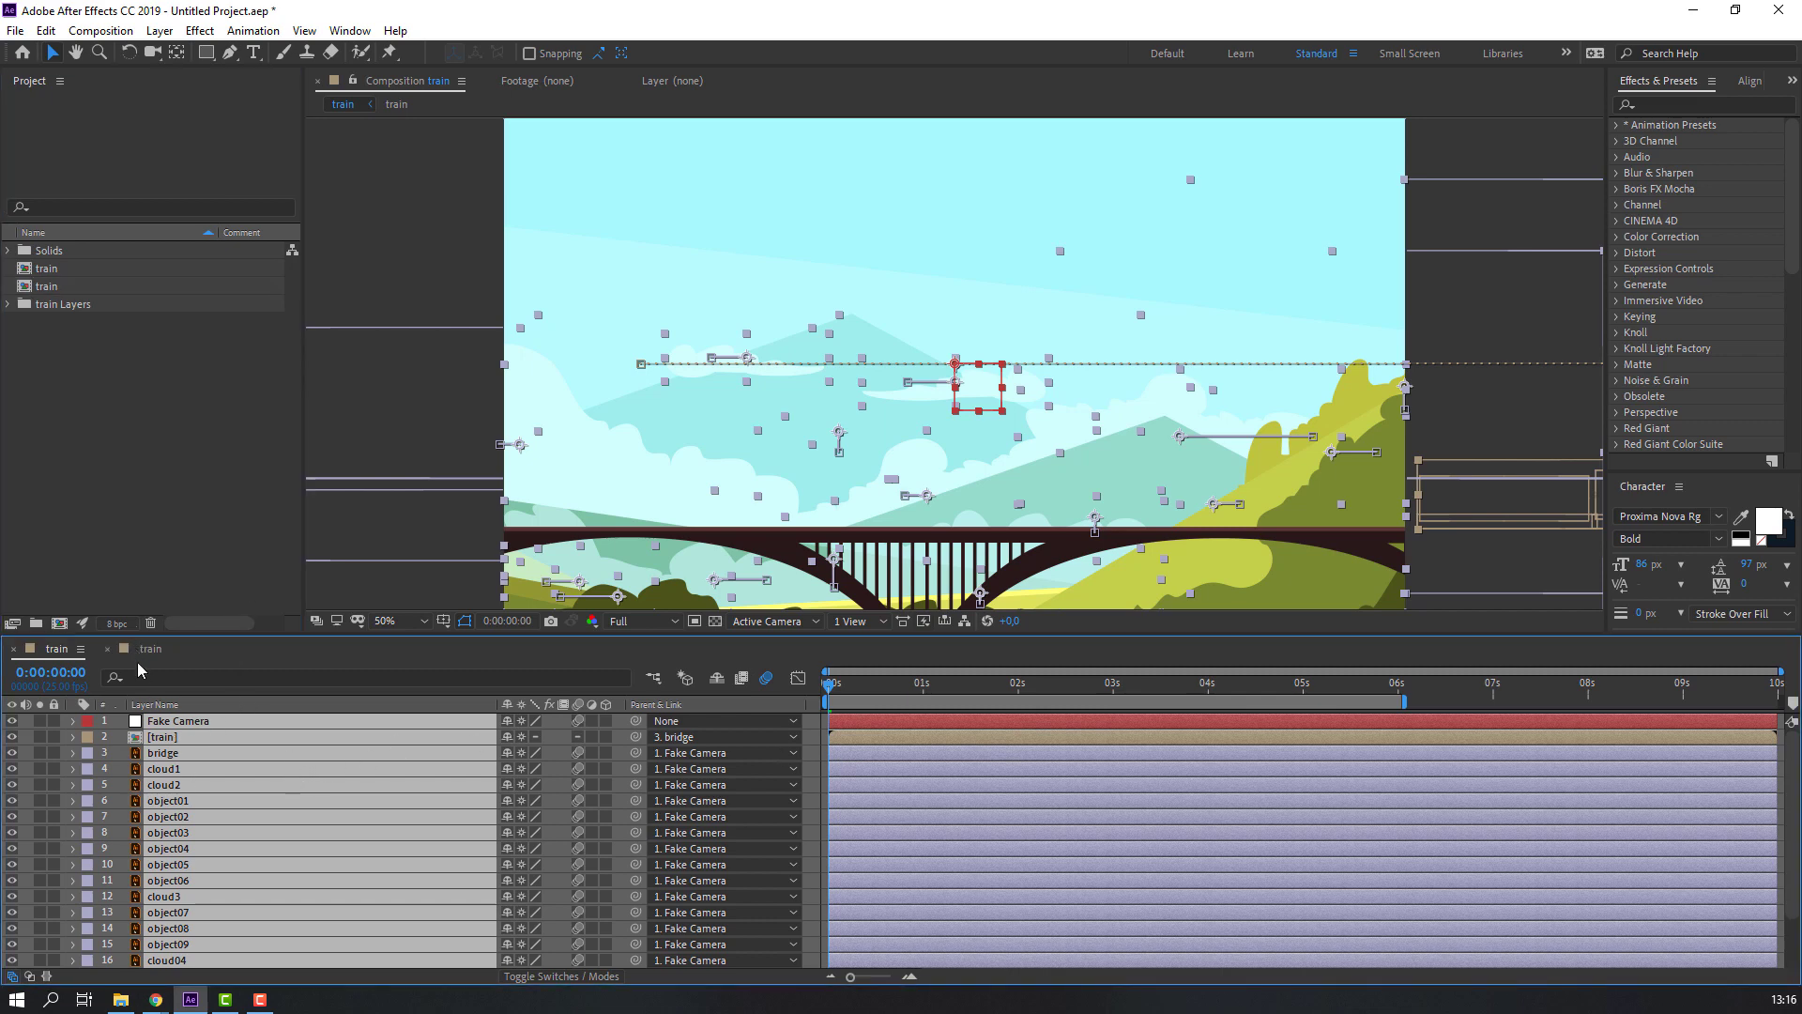
Inside the train precomp, select all six cars and set Position keyframes at 0:00:00:00
double_click(170, 739)
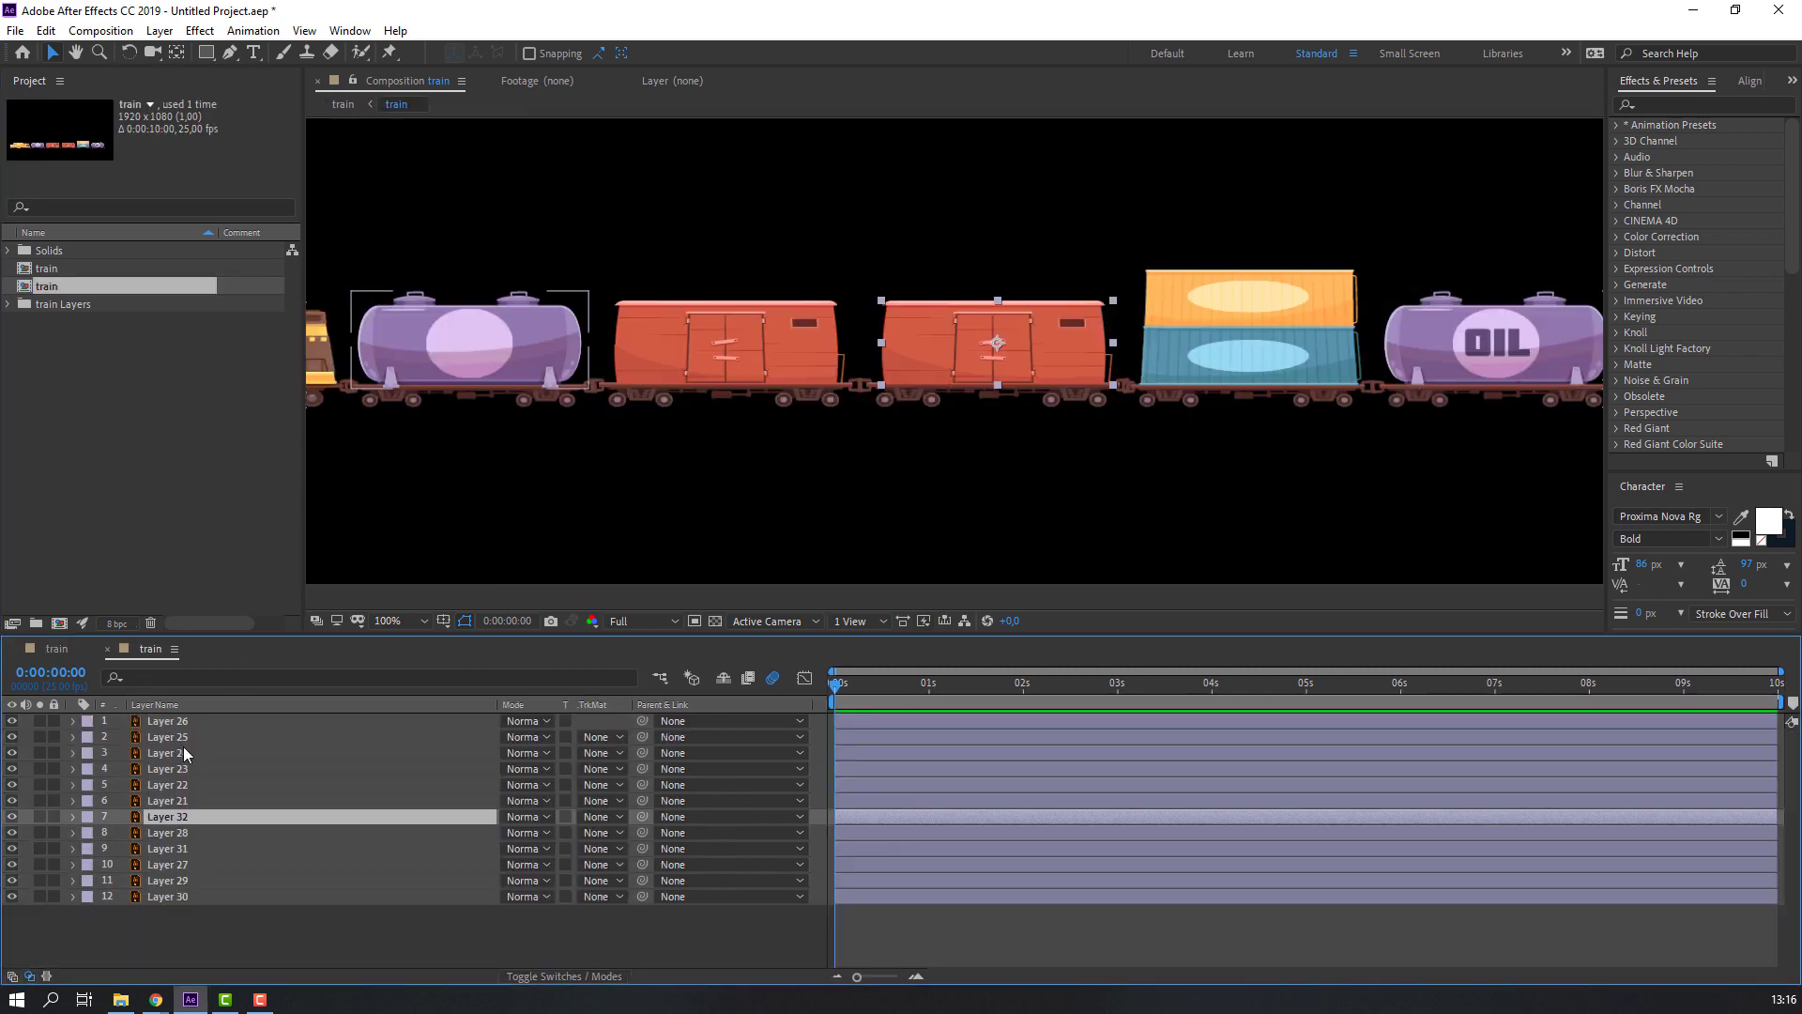
scroll(599, 521, down, 1)
click(566, 344)
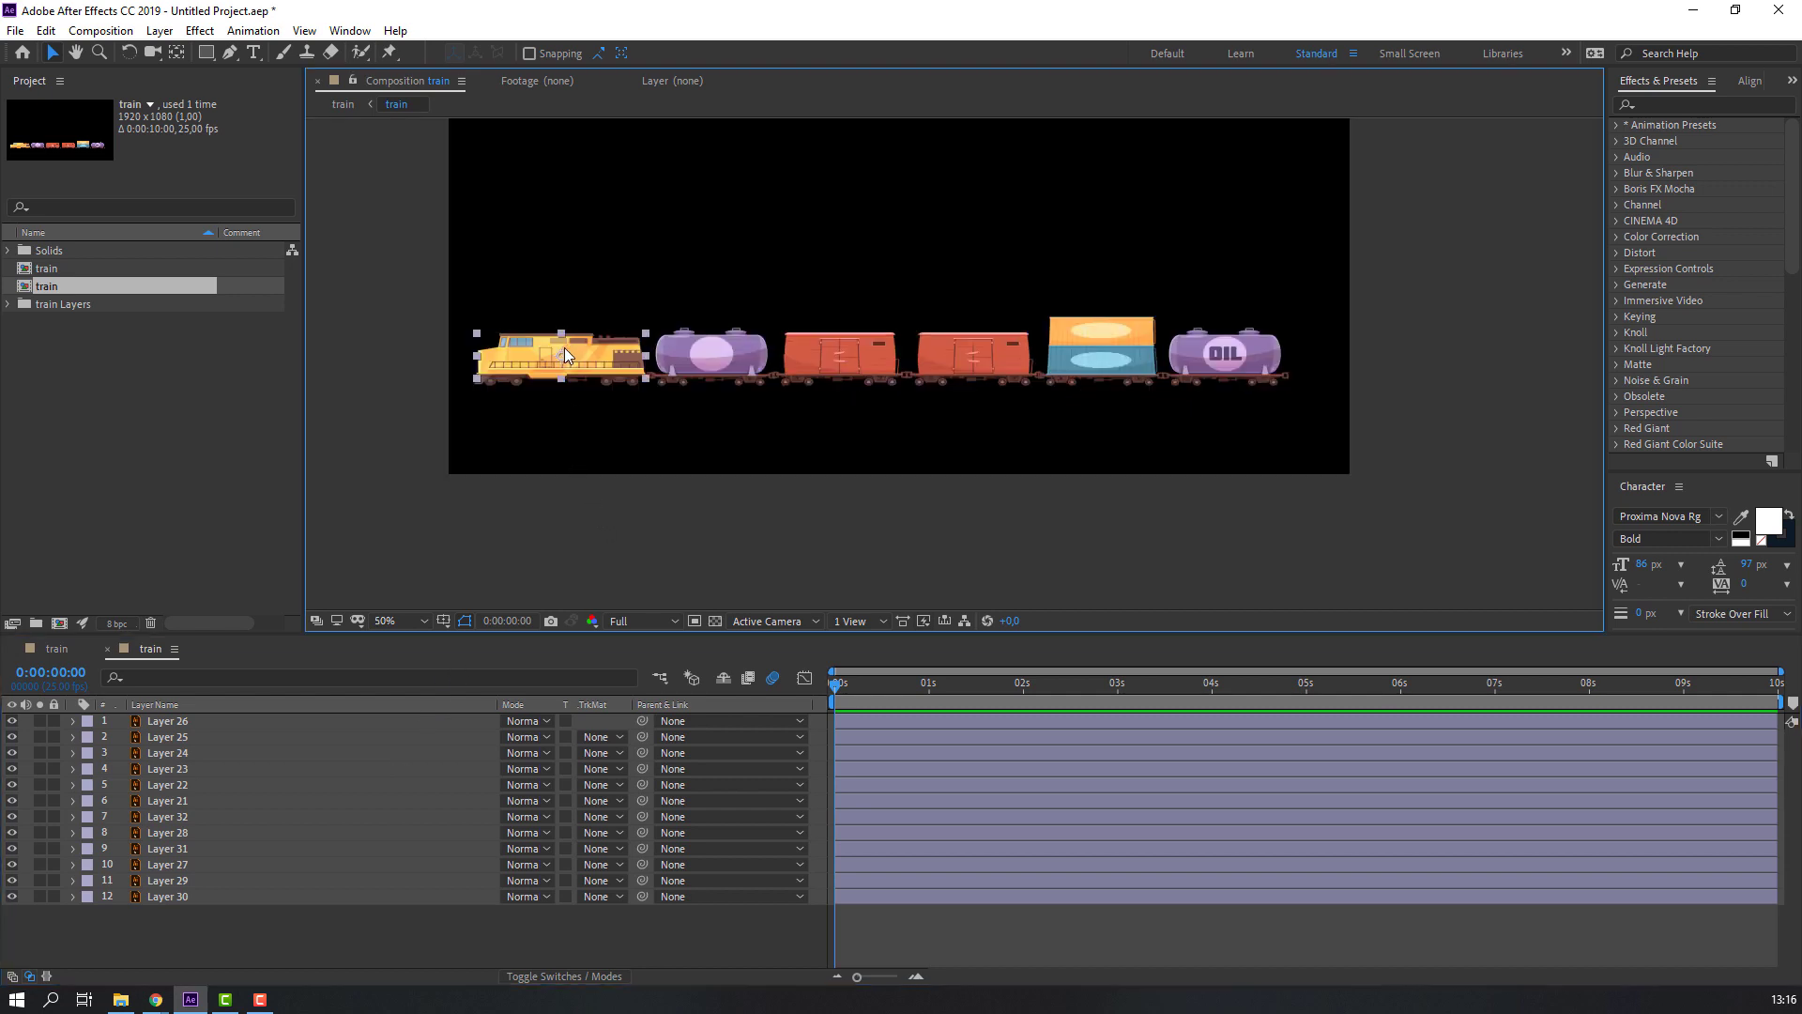
shift+click(694, 364)
shift+click(826, 358)
shift+click(924, 353)
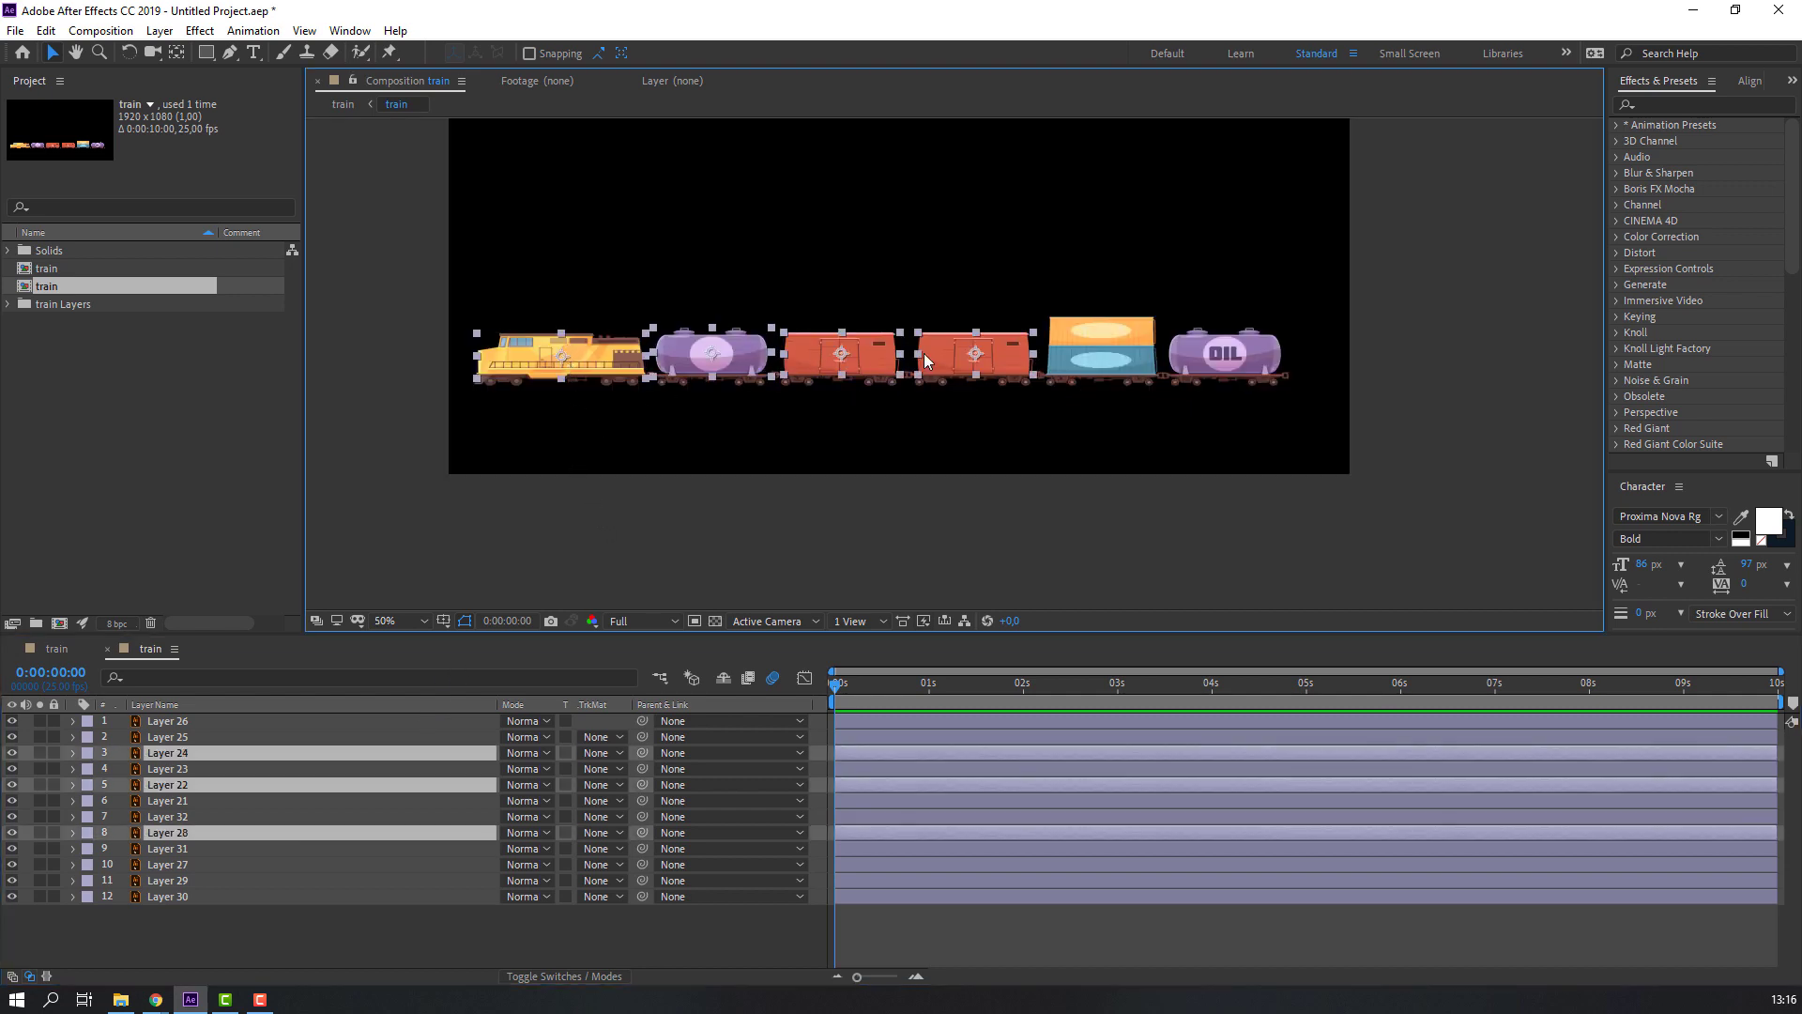
shift+click(1081, 338)
shift+click(1173, 351)
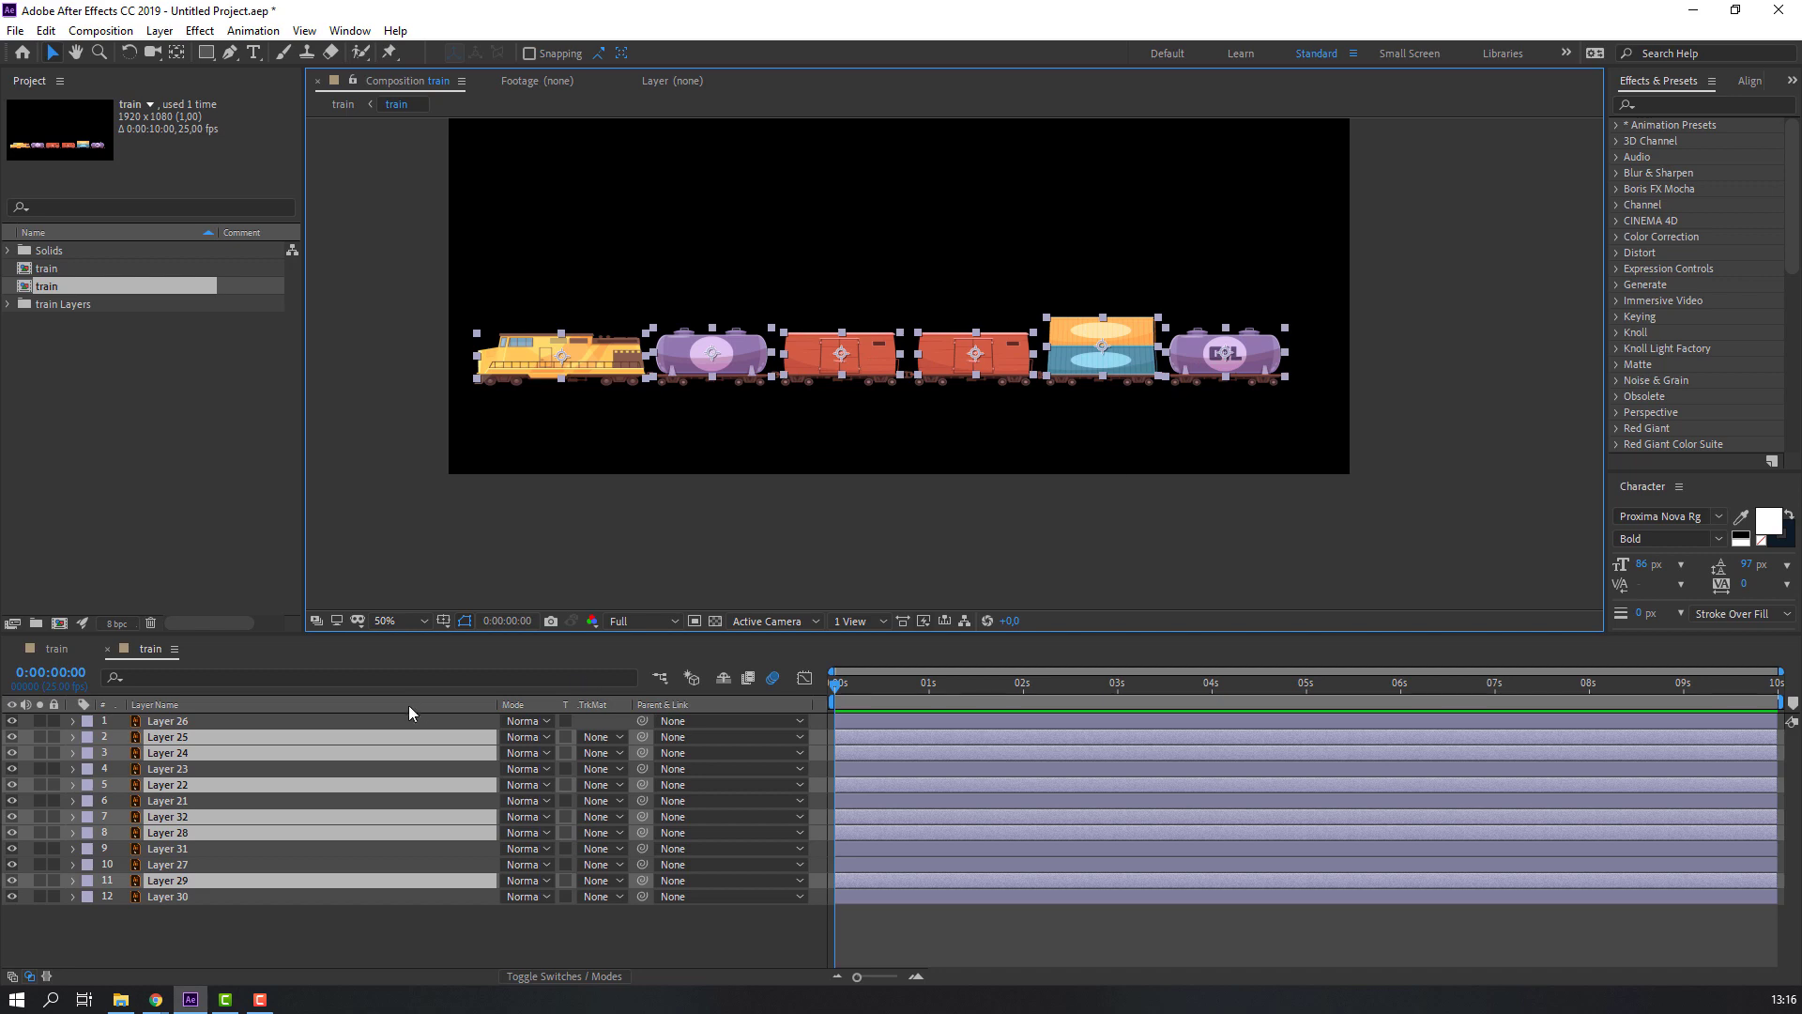
key(p)
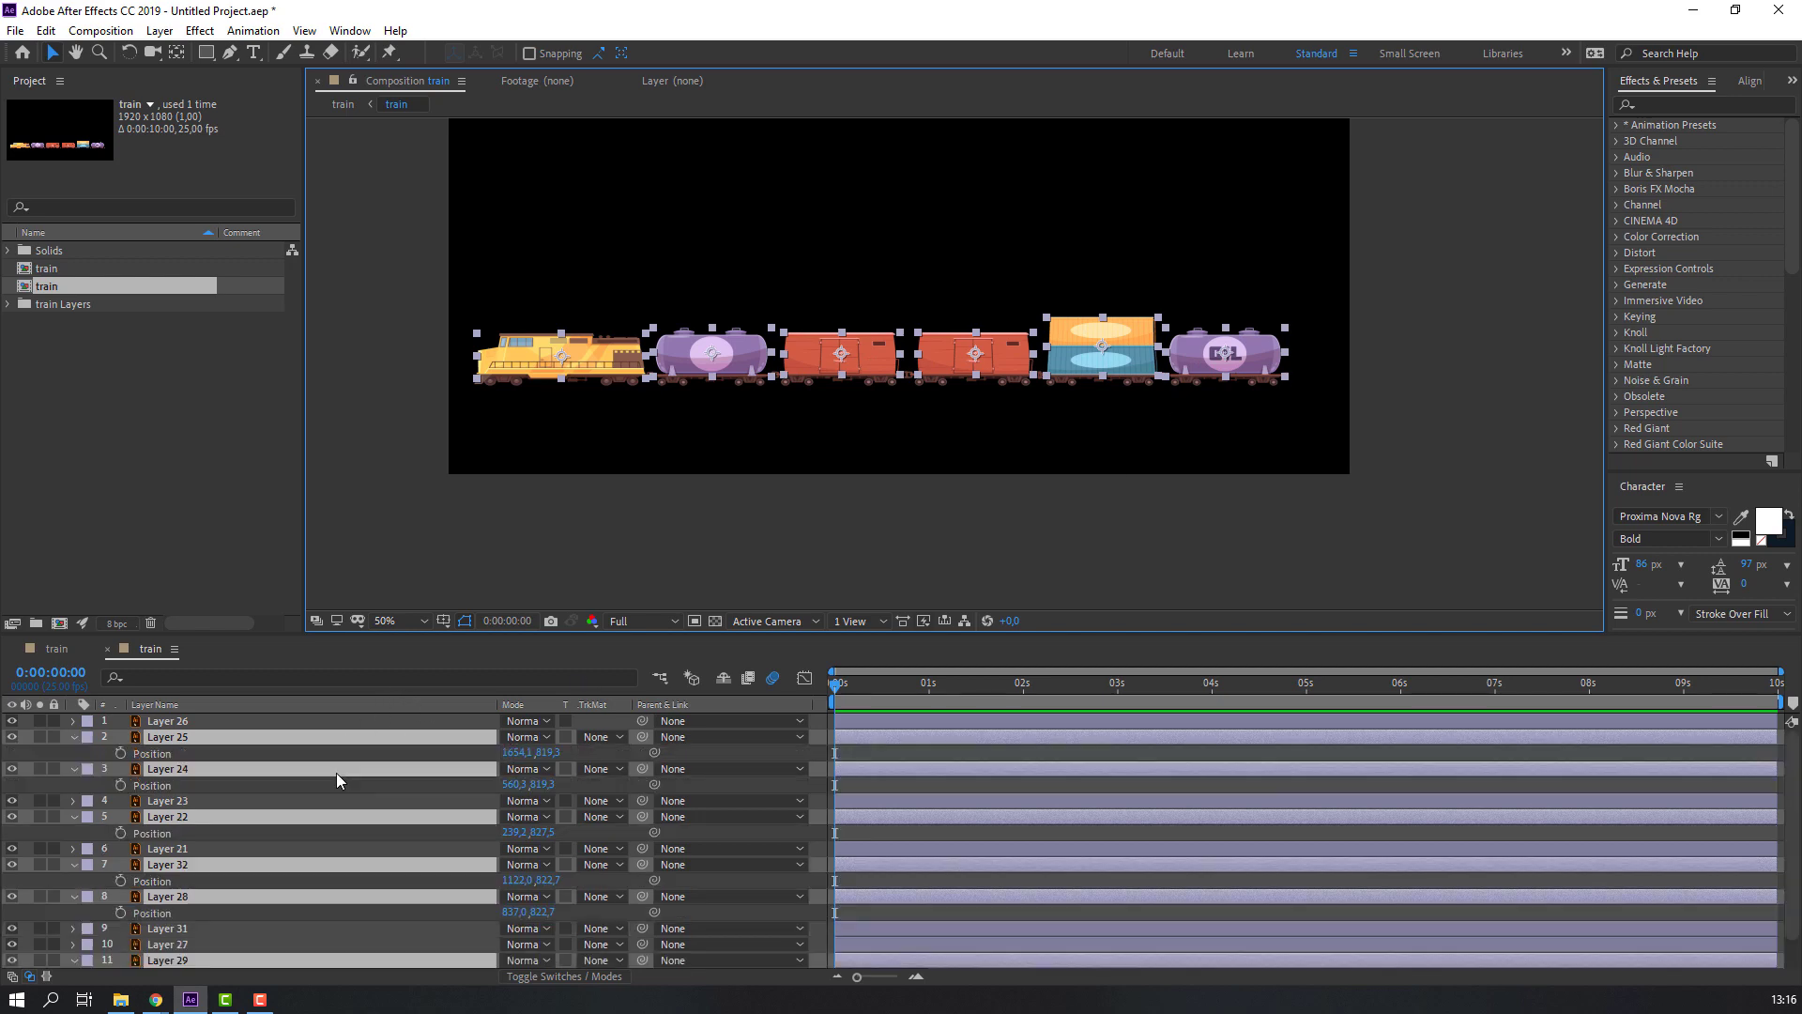
click(121, 753)
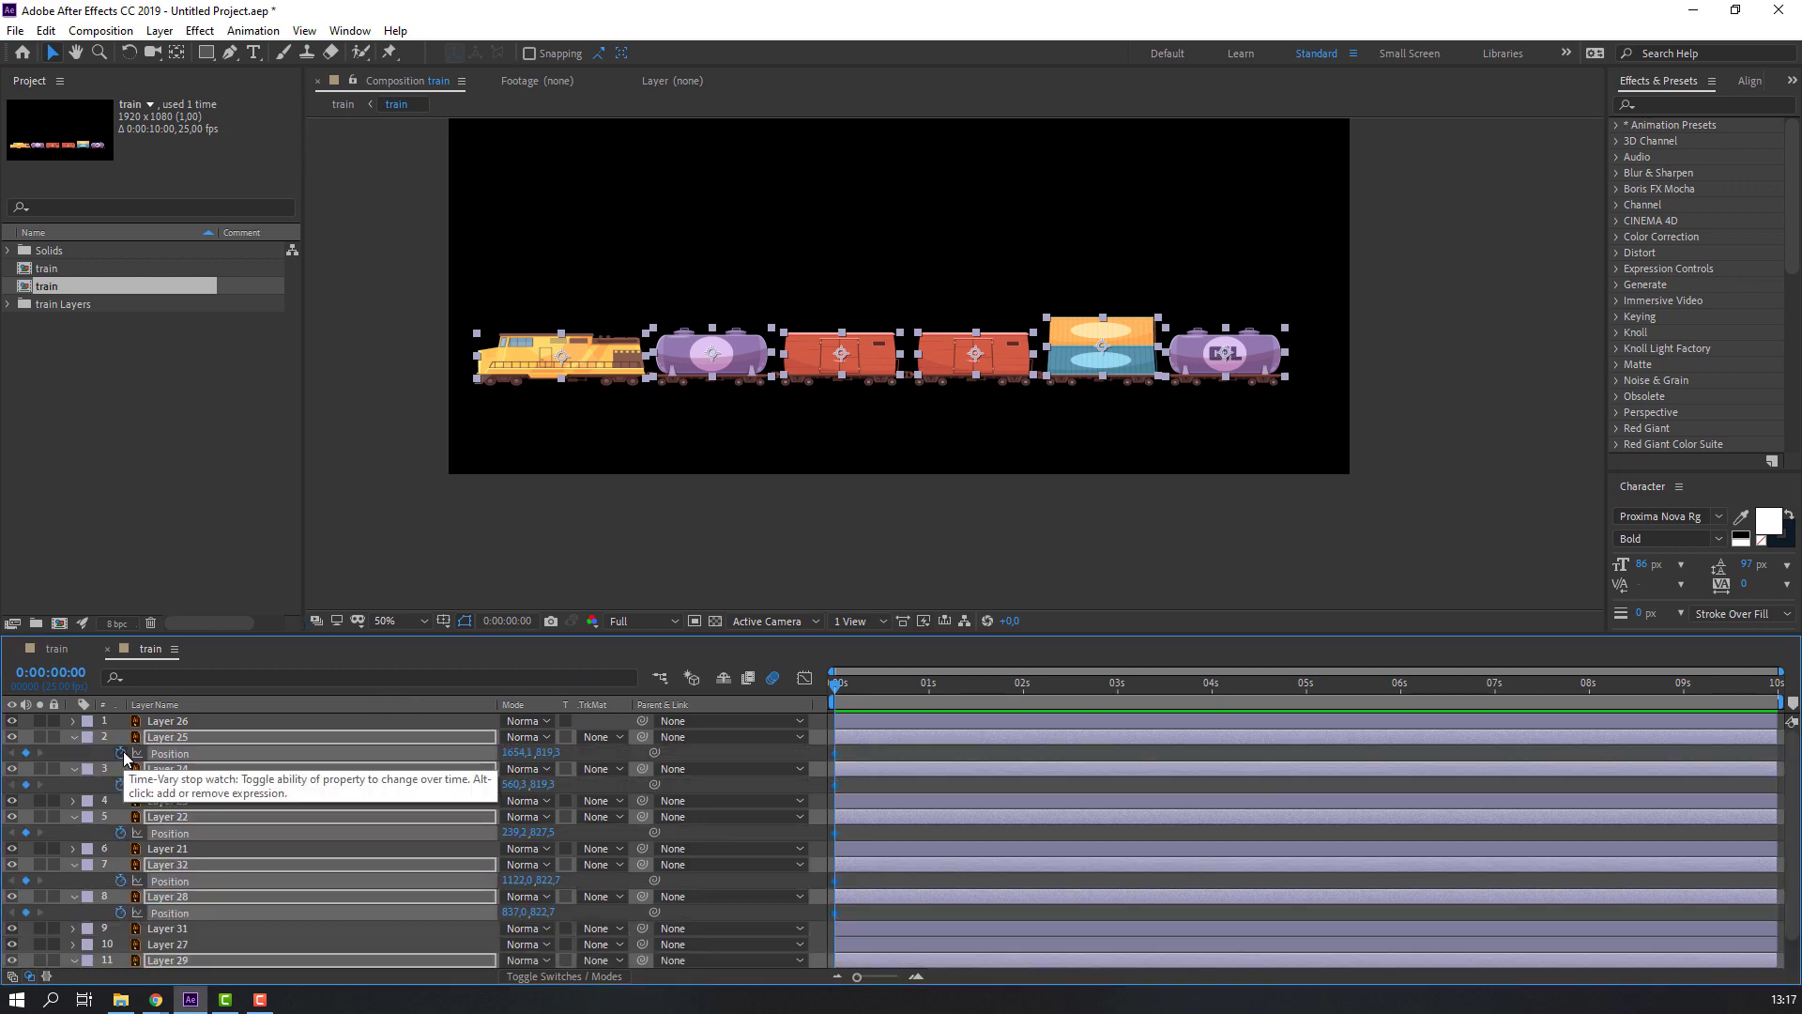
Nudge the cars down at 0:00:00:10, restore their start positions at 0:00:00:20, and preview
key(shift+Page_Down)
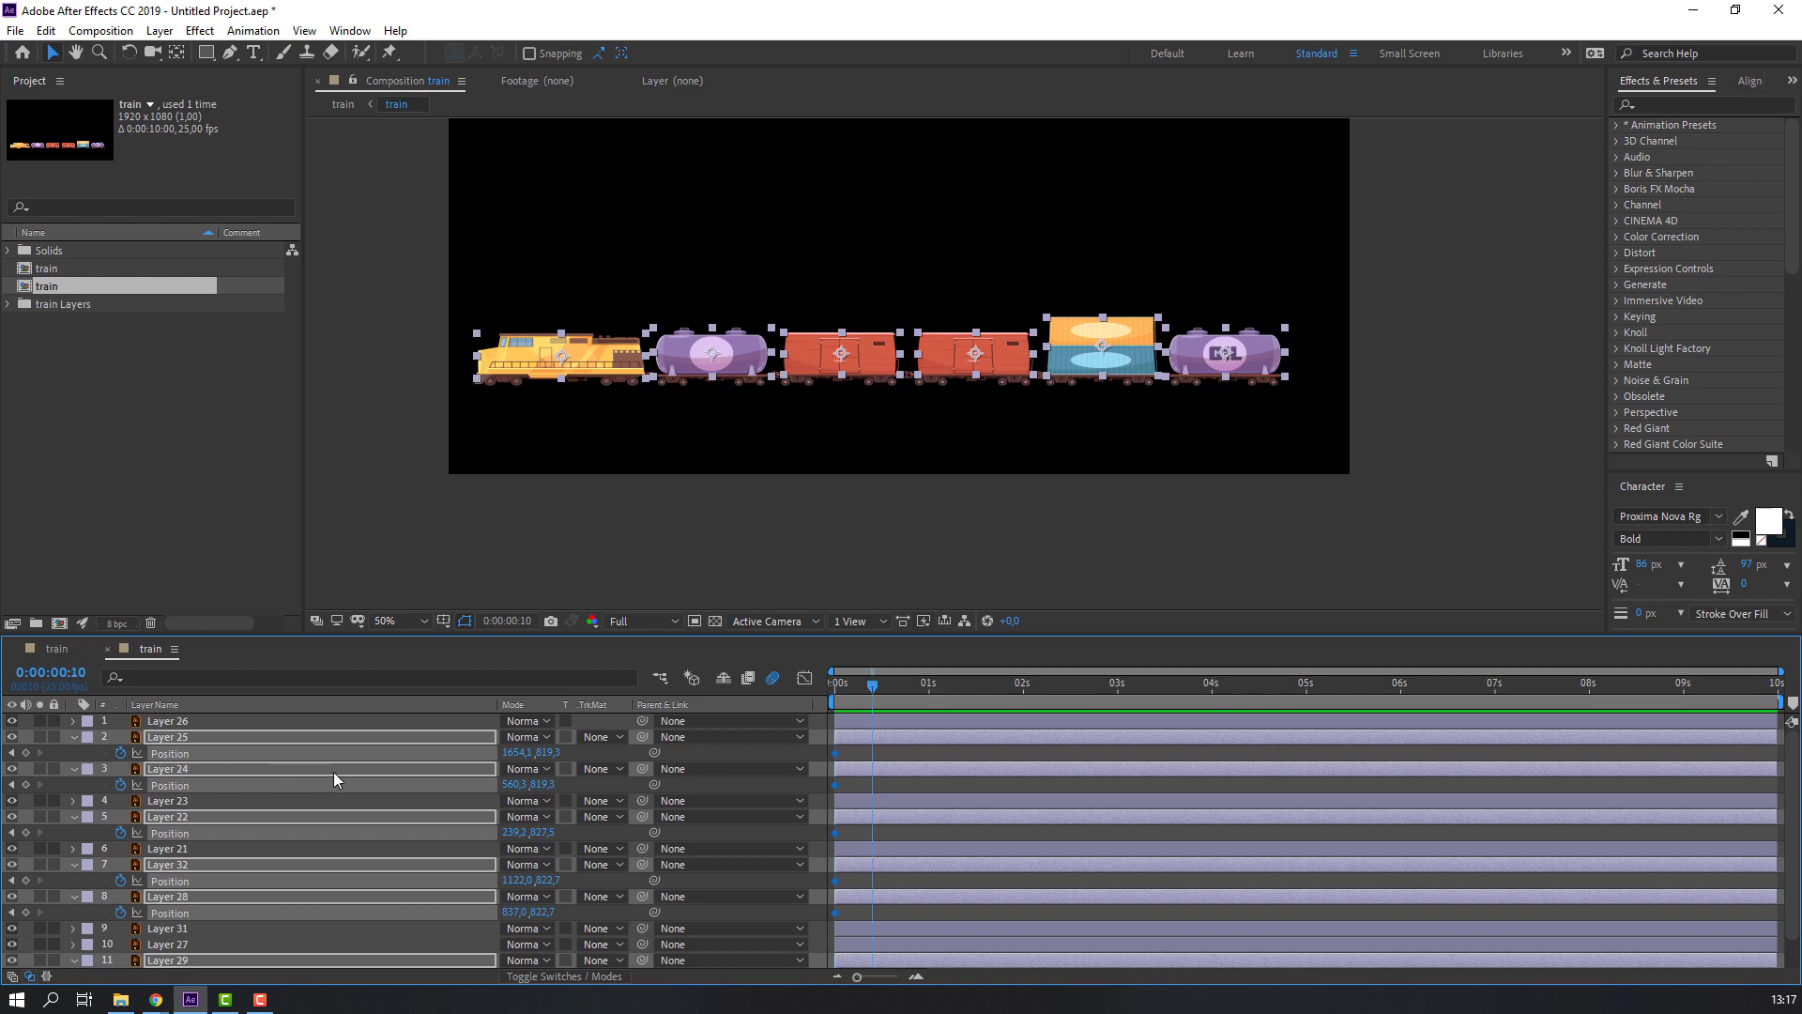
key(period)
key(period)
key(Down)
key(Down)
key(Down)
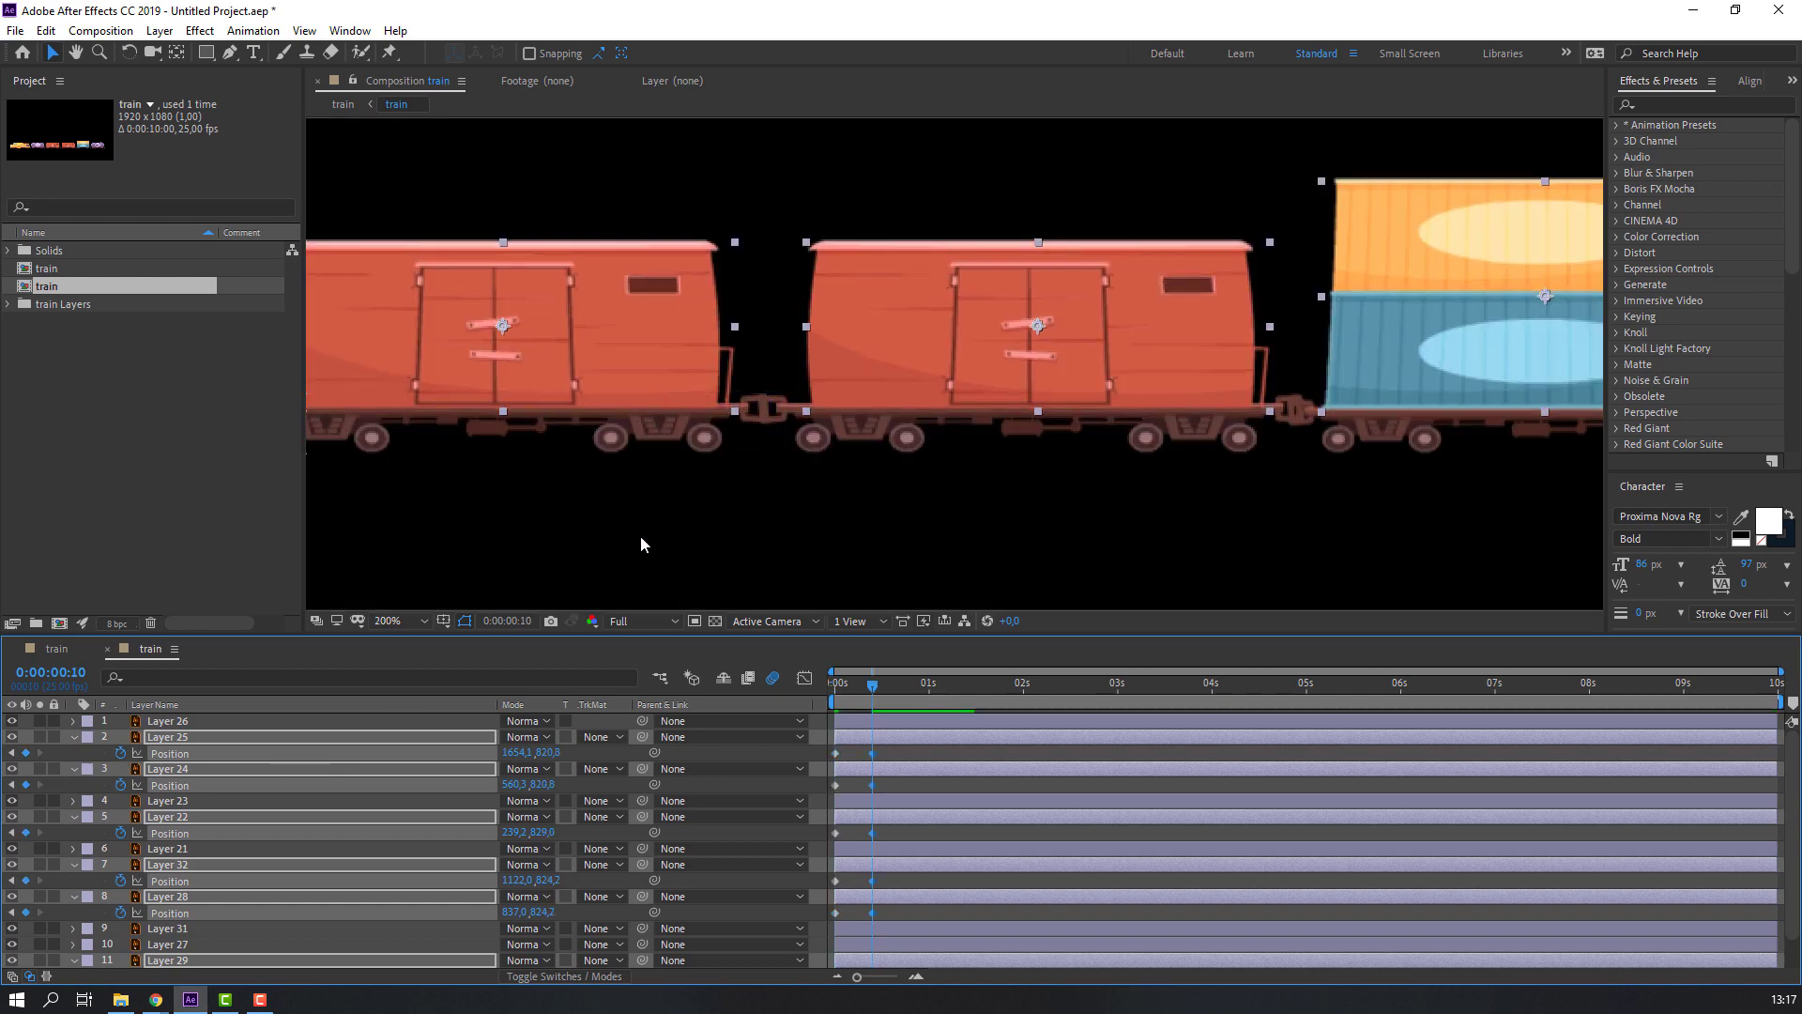
key(Down)
key(Down)
key(Down)
key(Down)
key(Down)
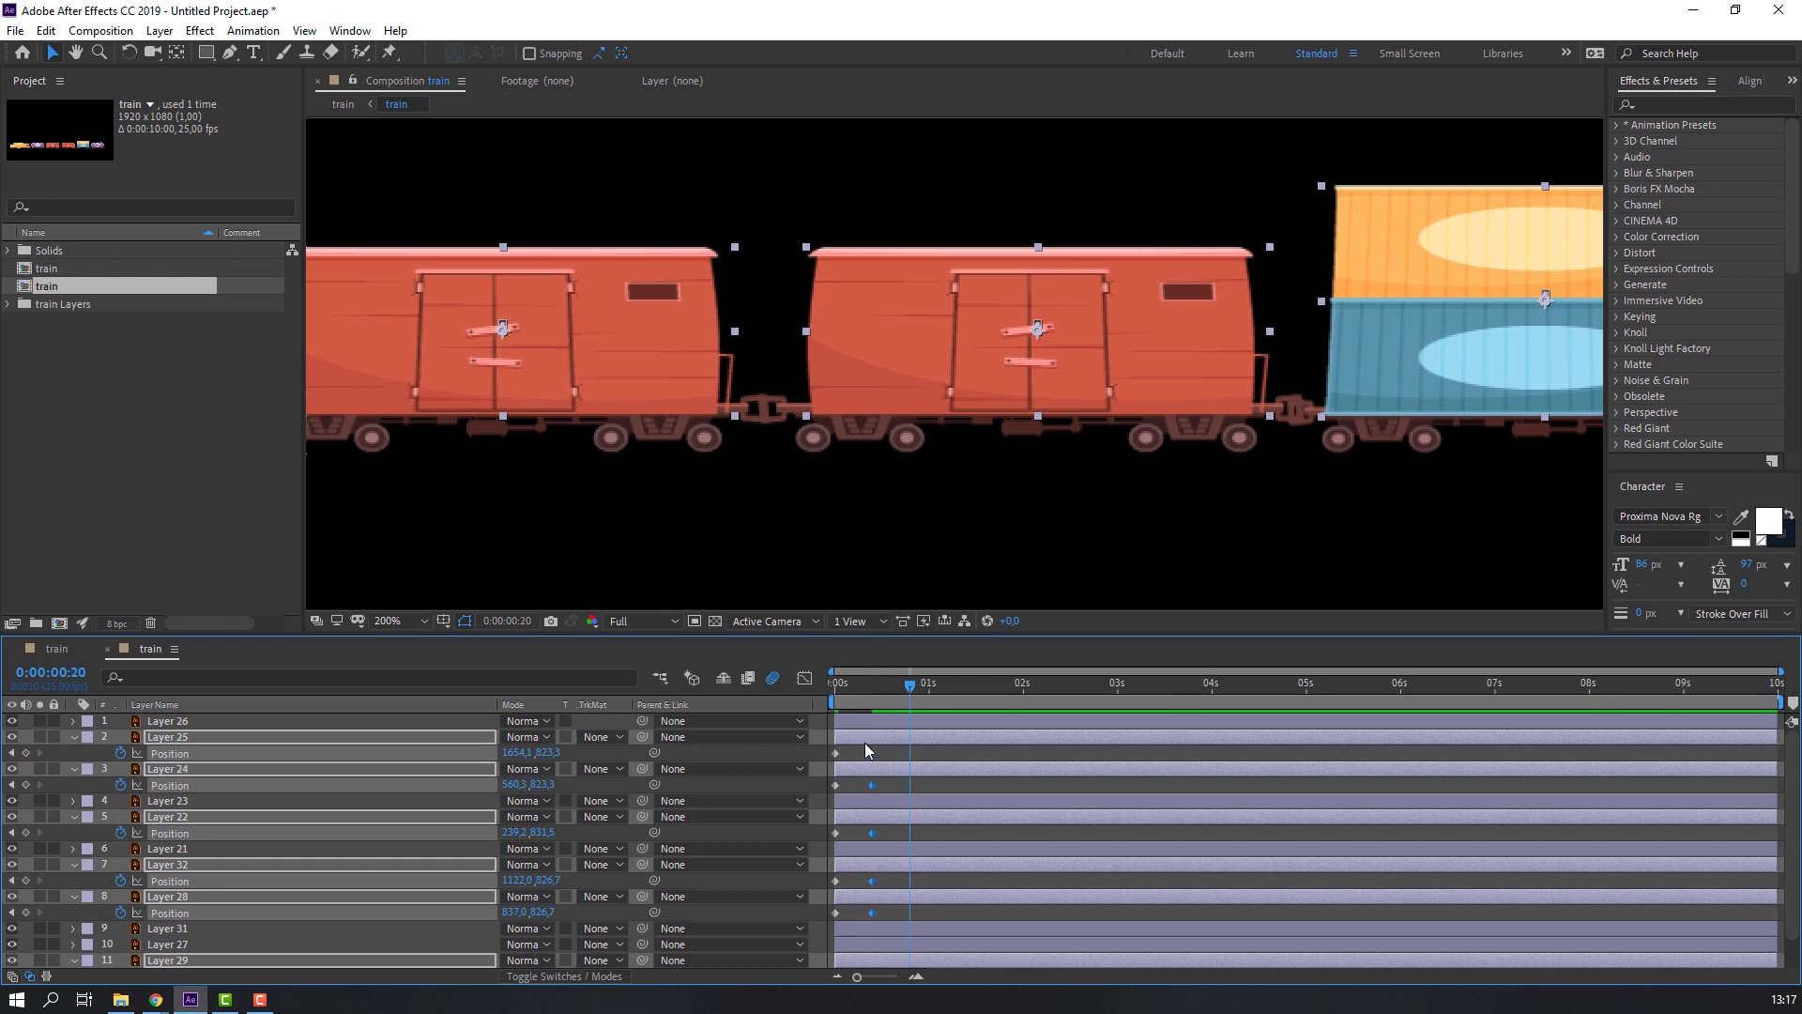
drag(849, 751, 820, 957)
key(Up)
key(Up)
key(Up)
key(Up)
key(Up)
key(Up)
key(Up)
key(Up)
key(Up)
key(Up)
key(Up)
key(Up)
key(Up)
key(Up)
key(Up)
key(Up)
key(Up)
key(Up)
key(Up)
key(Up)
key(Up)
key(Up)
key(Up)
key(Up)
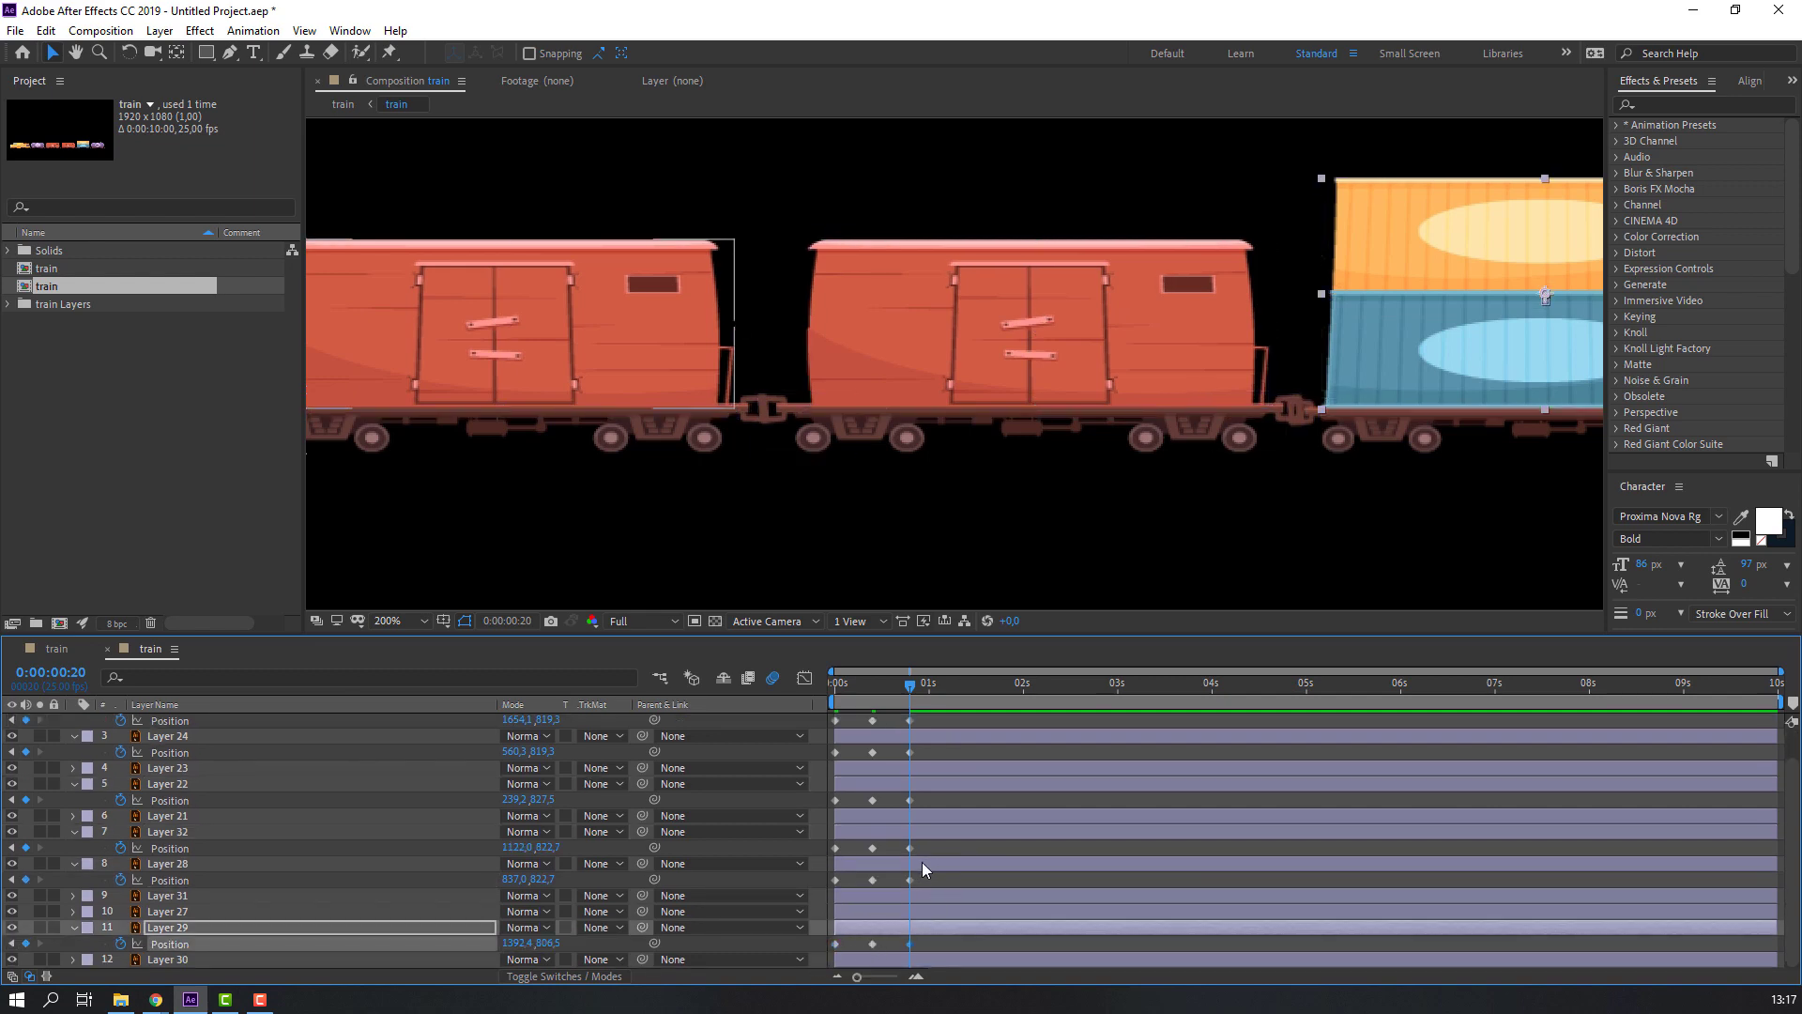
key(n)
key(space)
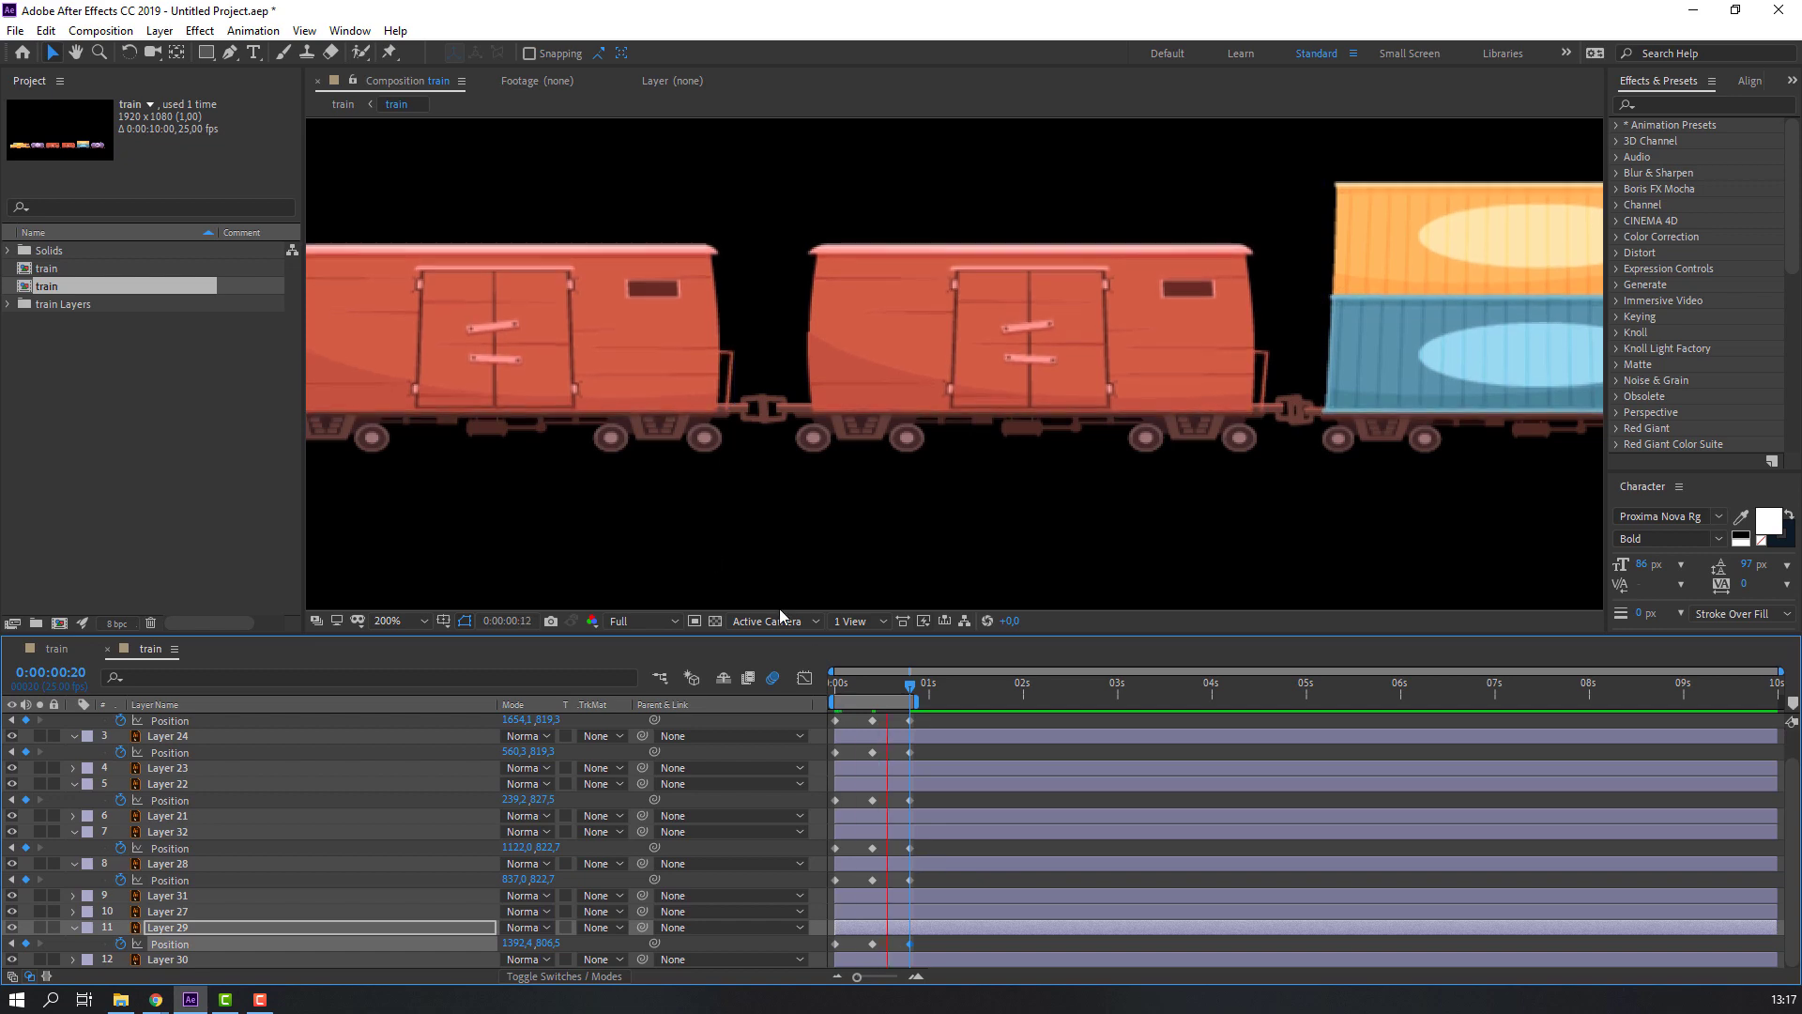
scroll(712, 531, down, 4)
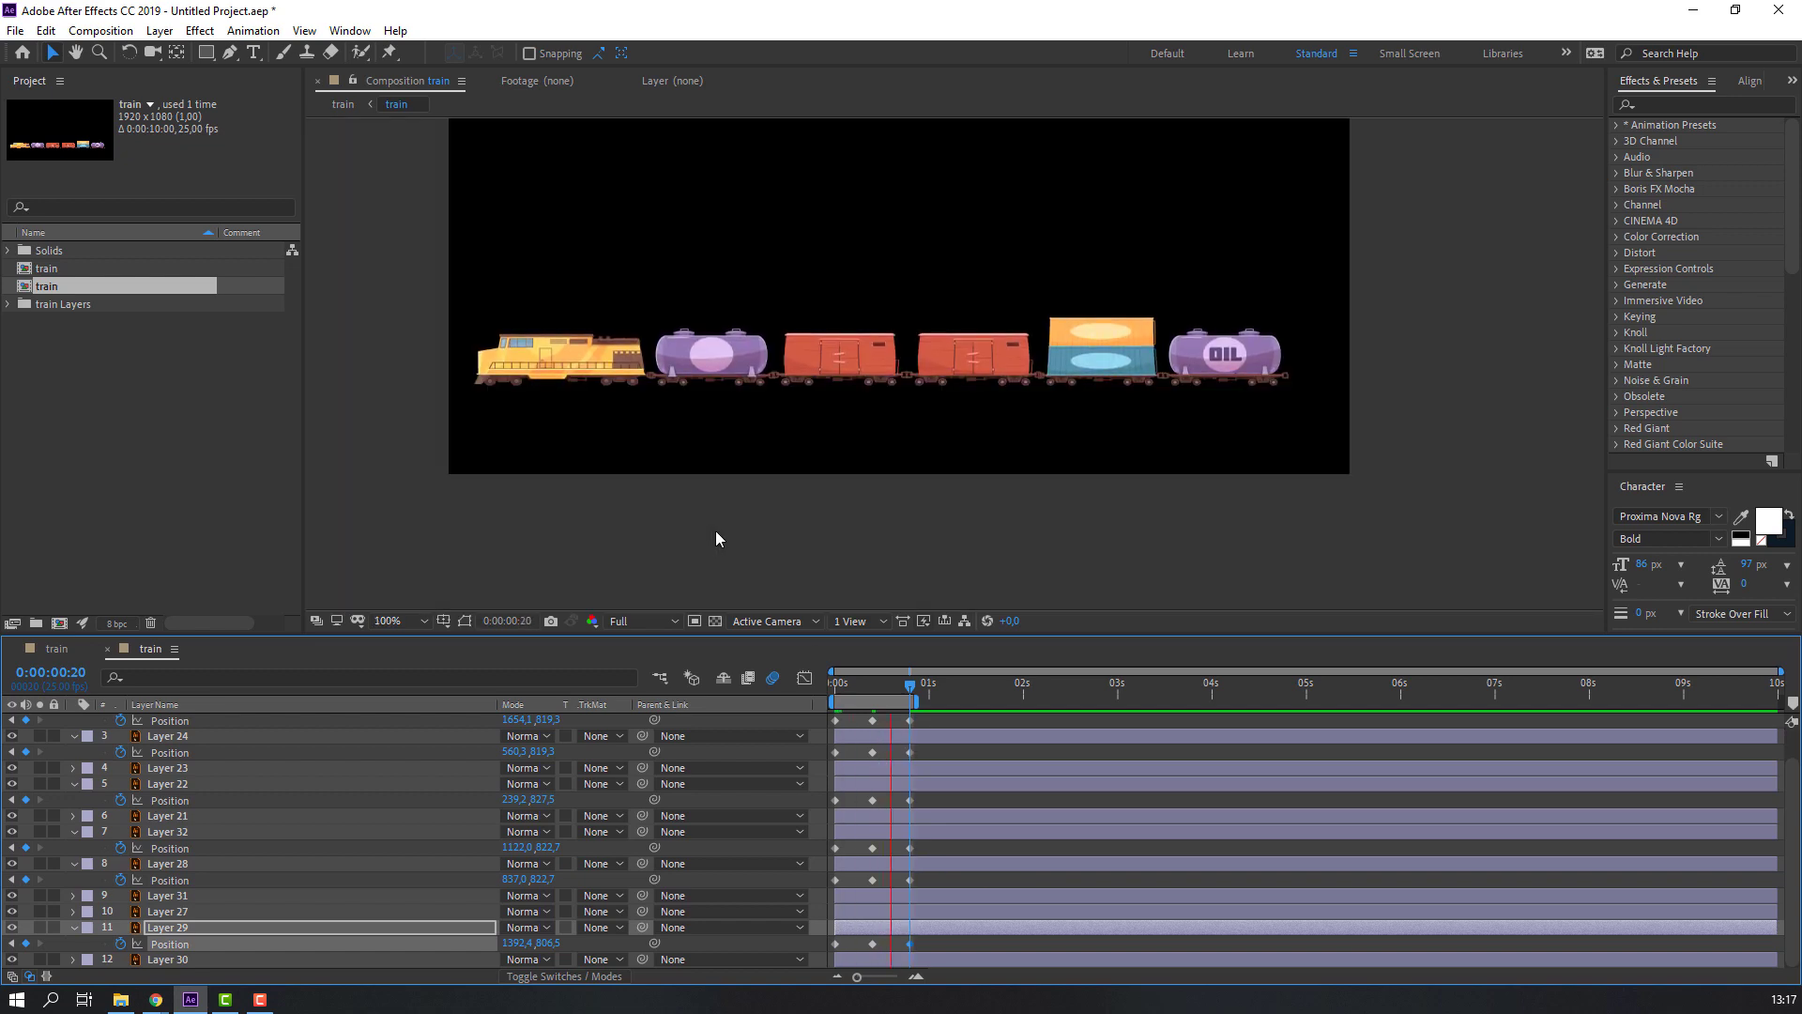
key(space)
Apply Easy Ease to all the cars' Position keyframes
key(period)
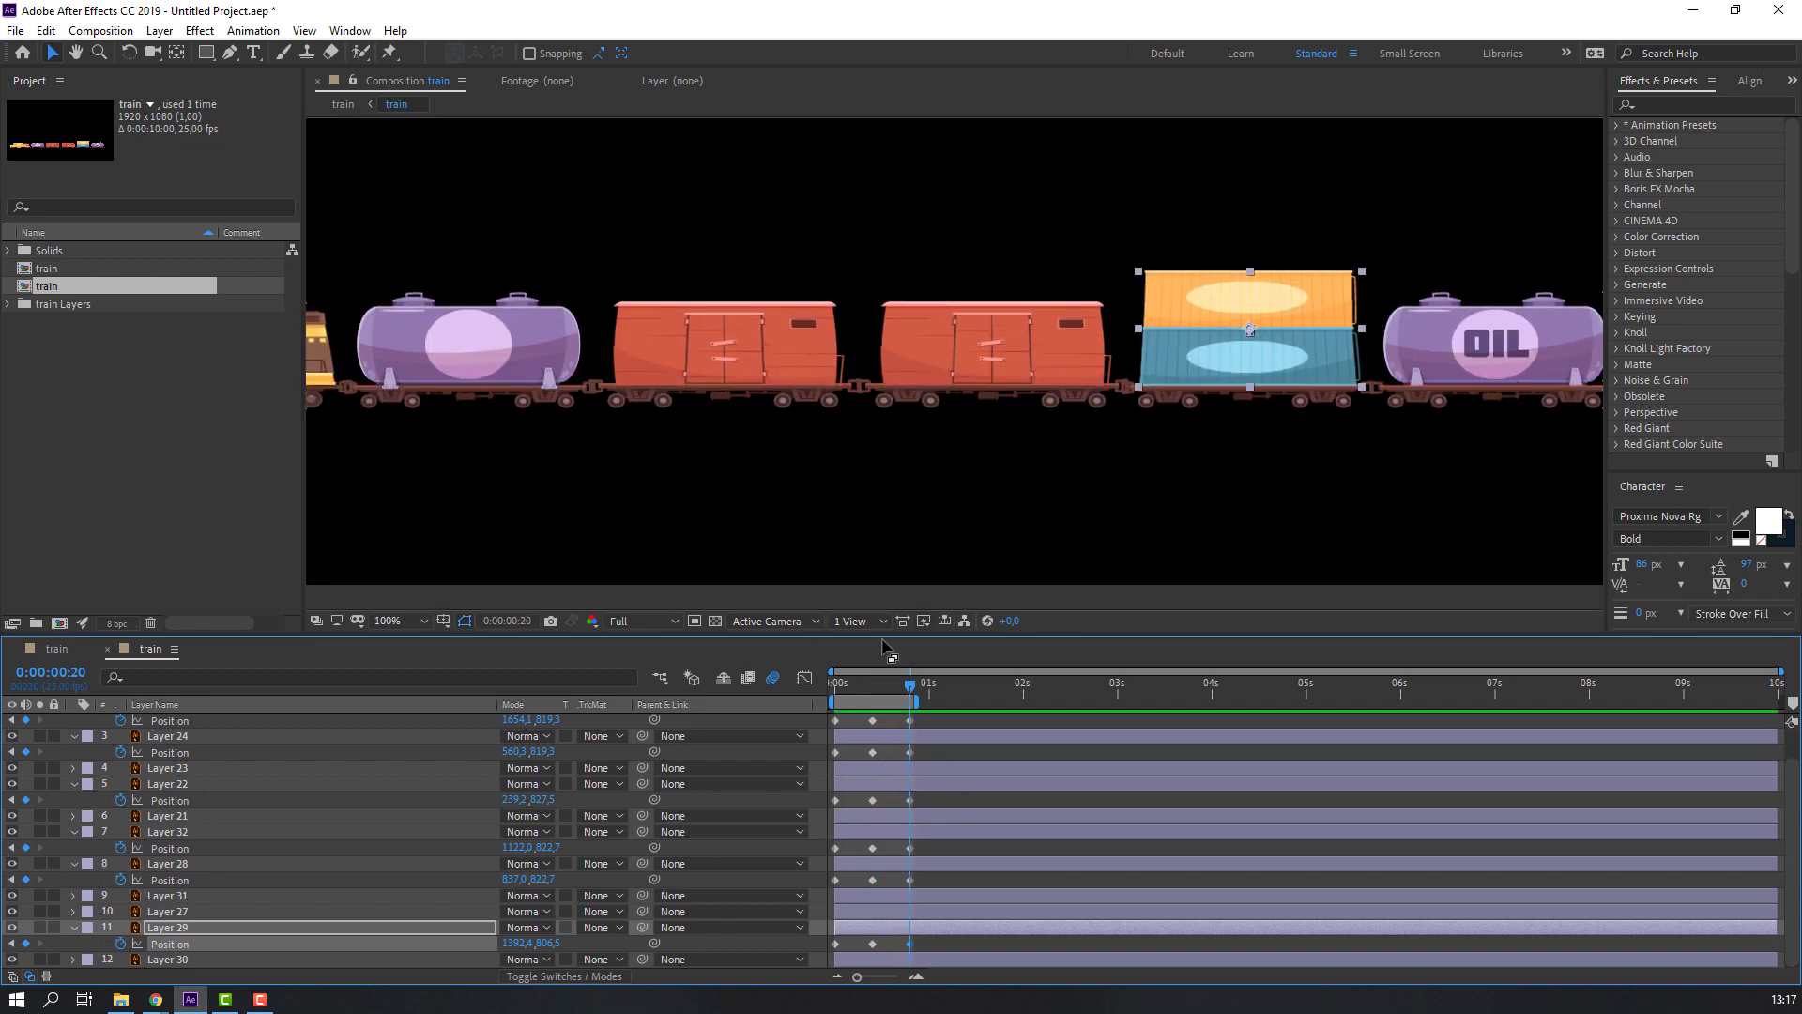
drag(882, 646, 909, 423)
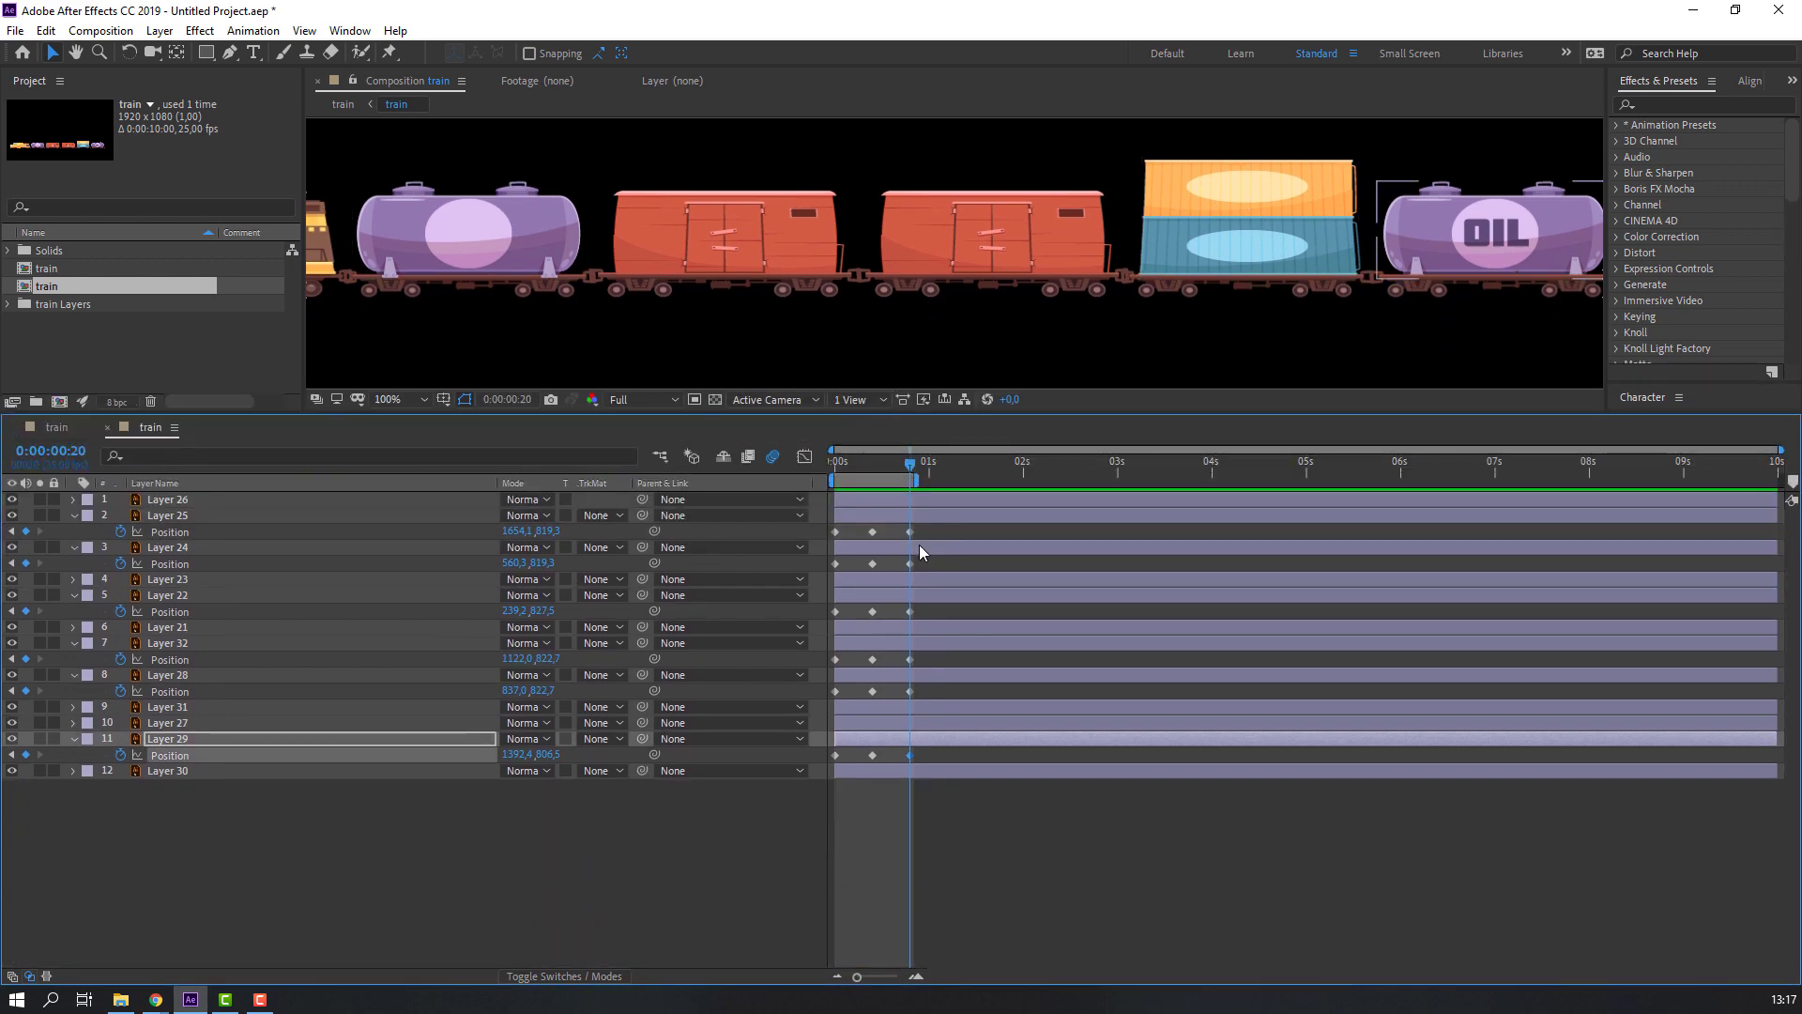
drag(922, 522, 831, 765)
right_click(834, 757)
mouse_move(957, 755)
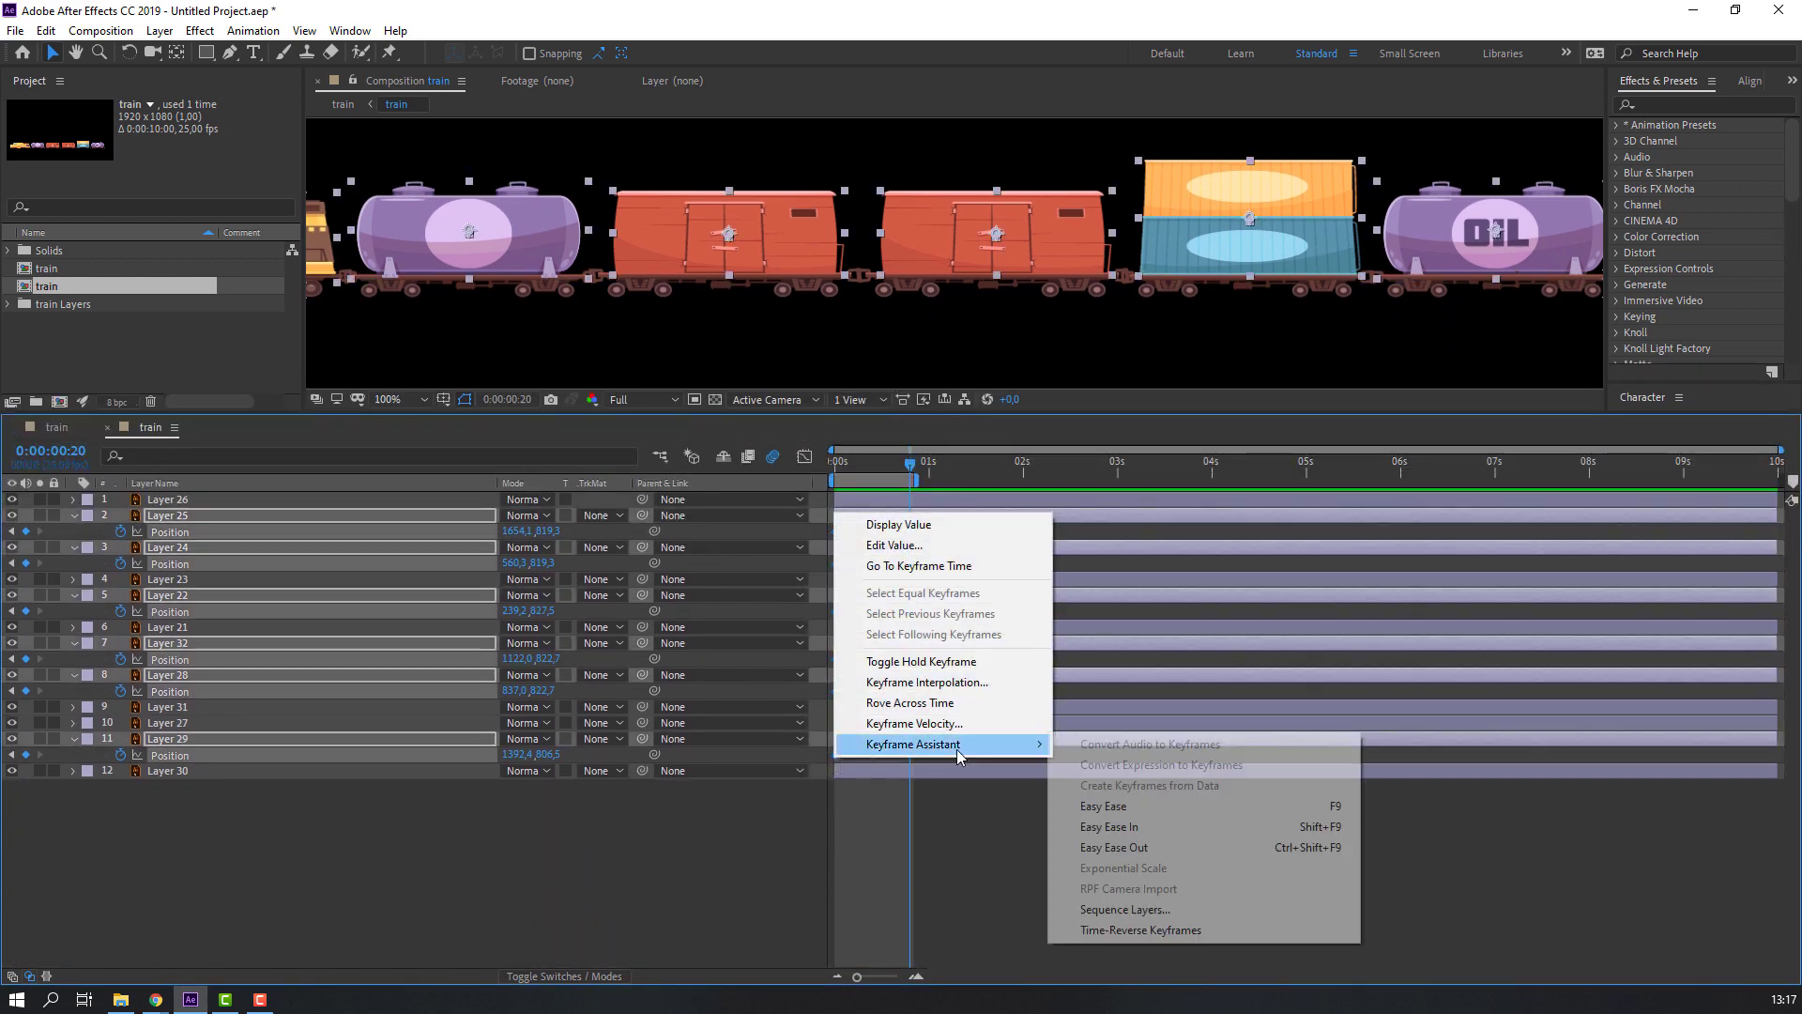
click(1103, 806)
click(699, 848)
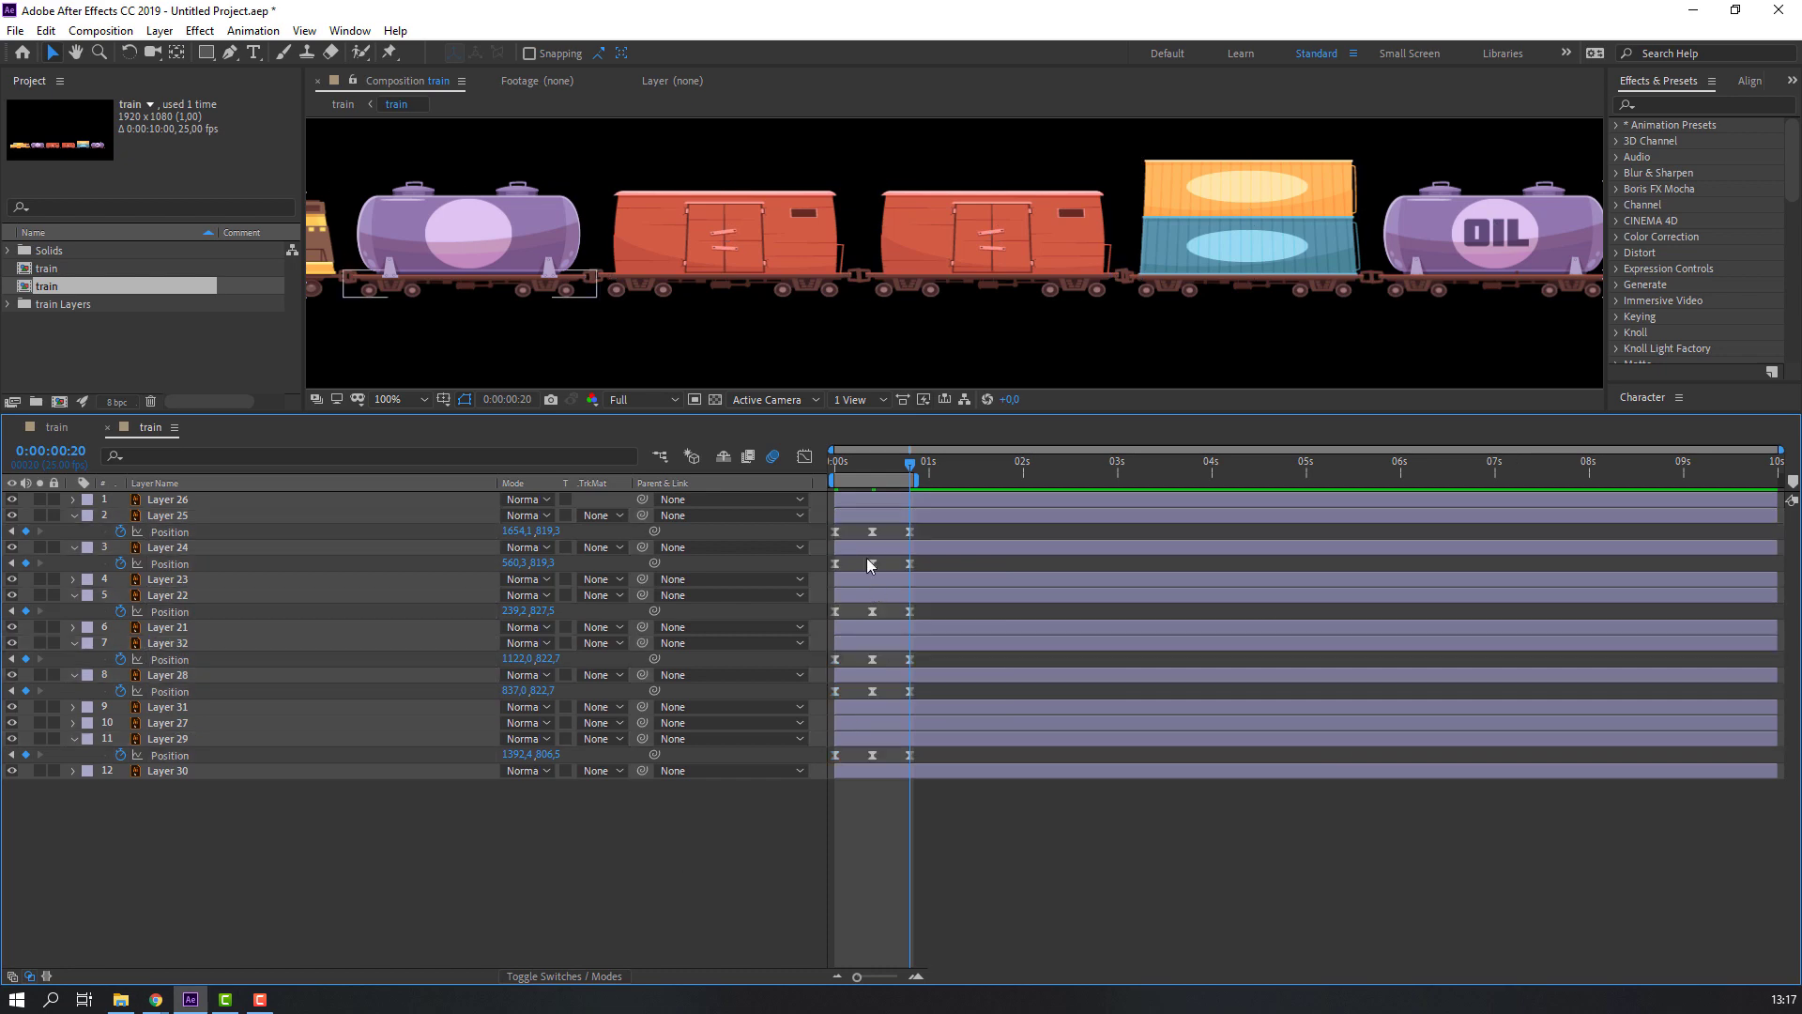
drag(880, 465, 833, 466)
click(188, 531)
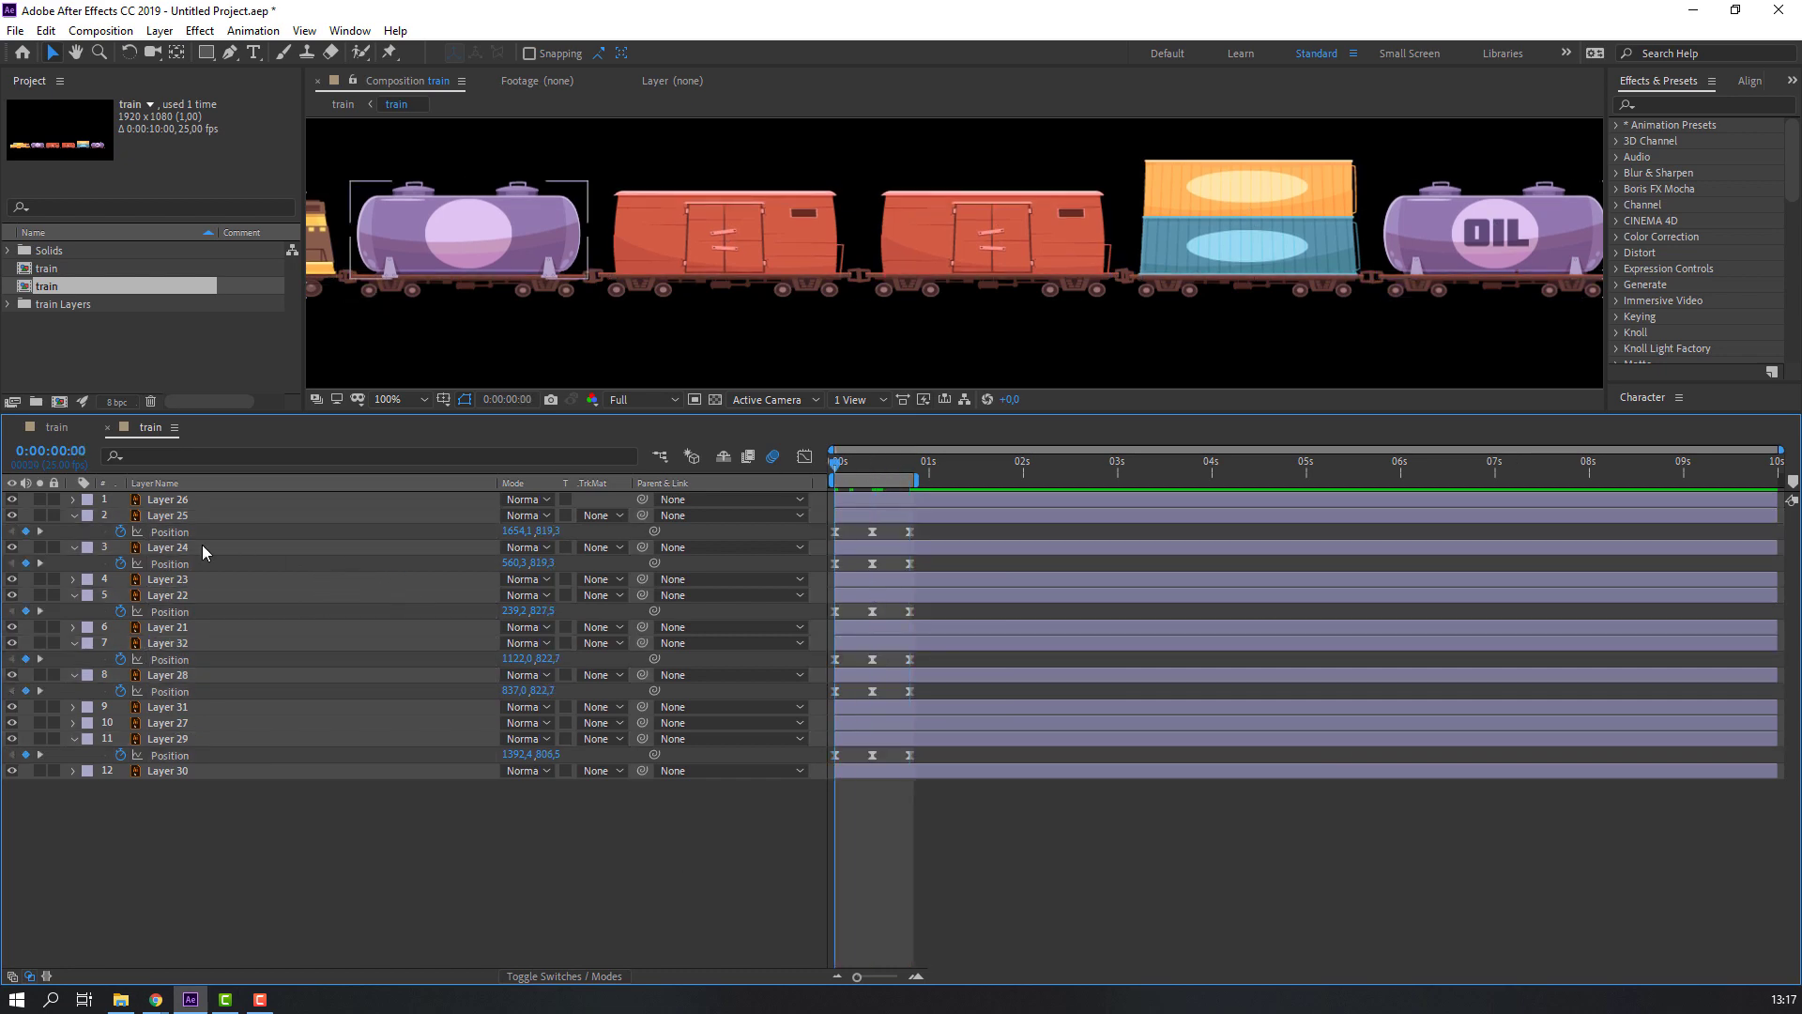
Add a loopOutDuration cycle expression to the Position of Layers 25 and 24
alt+click(121, 531)
click(571, 547)
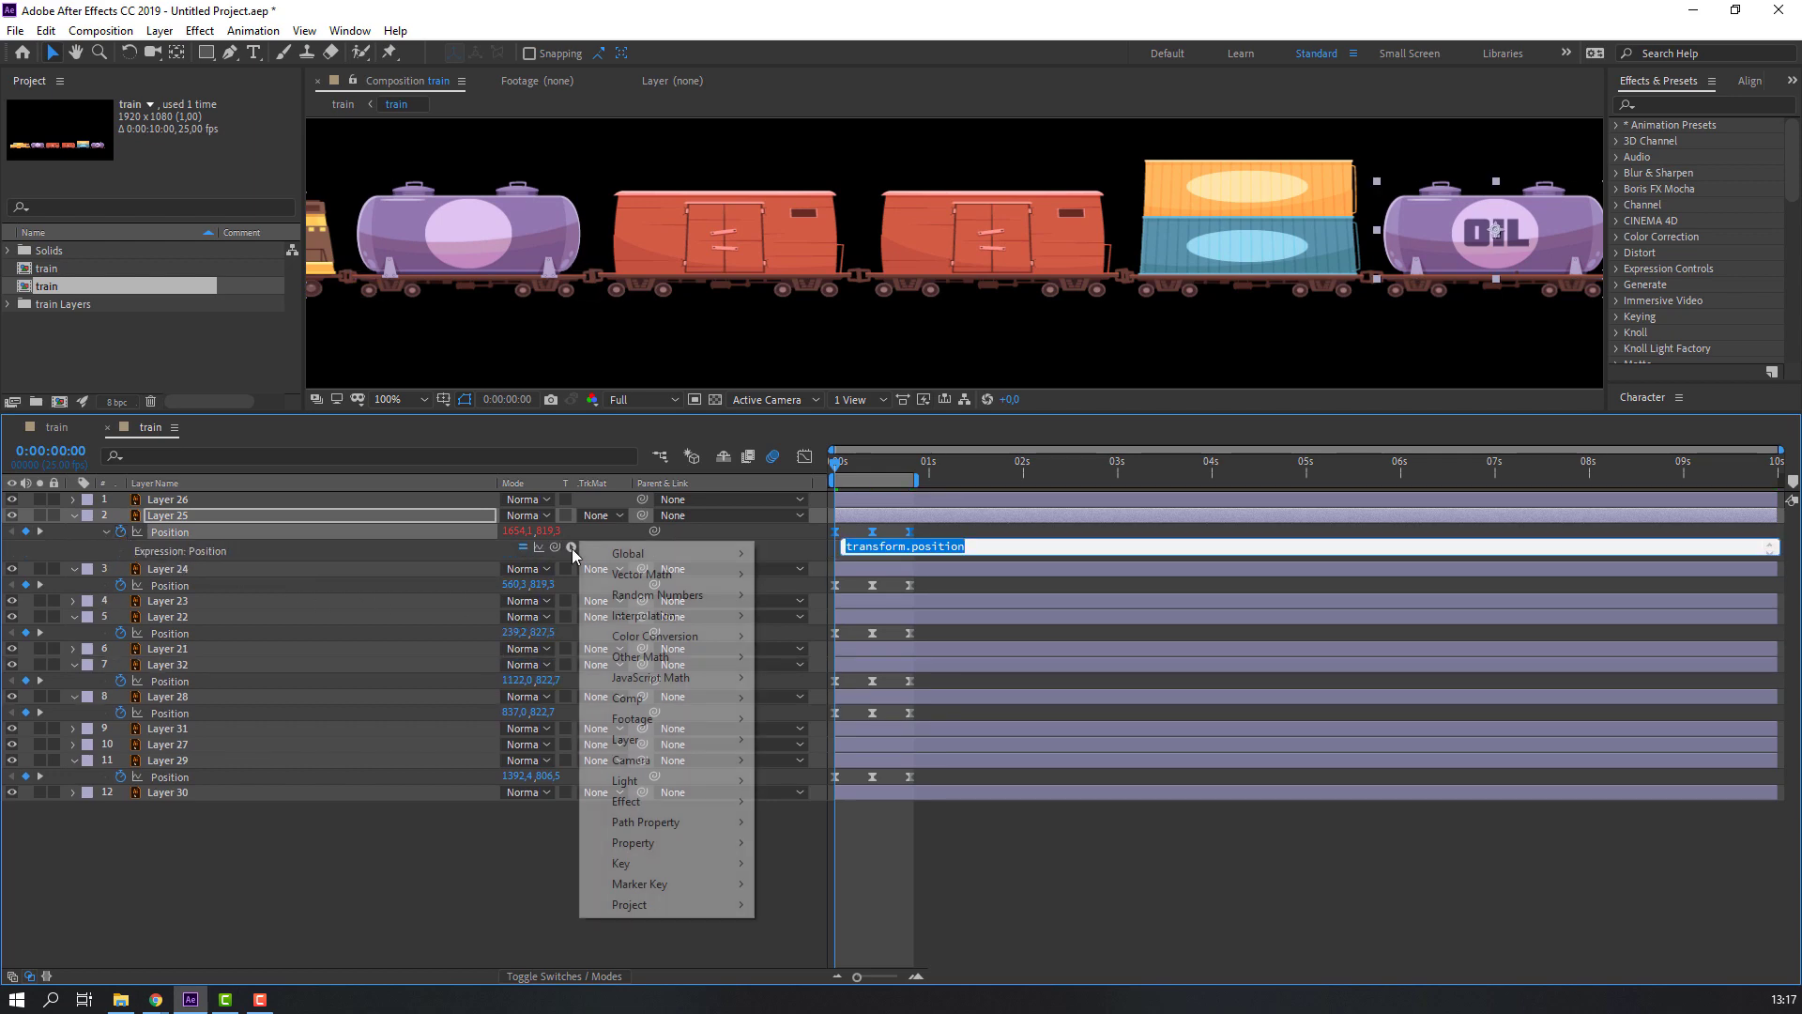
mouse_move(655, 844)
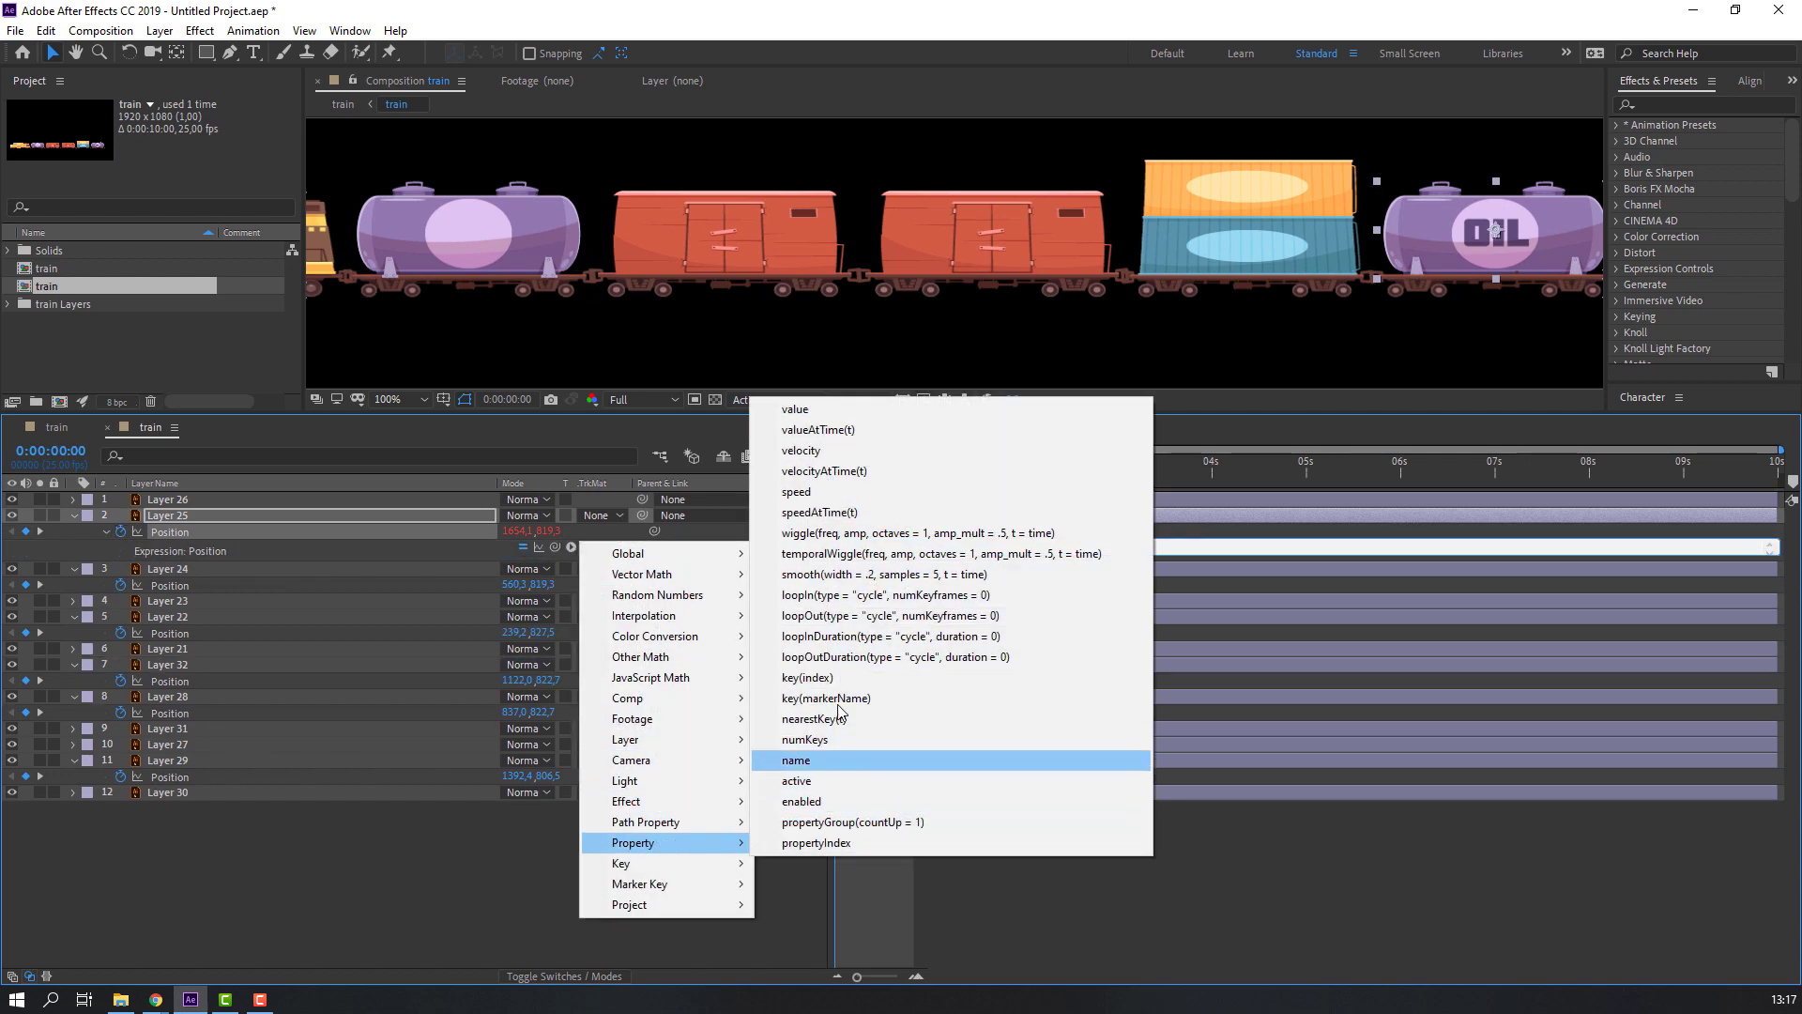
click(824, 657)
click(578, 867)
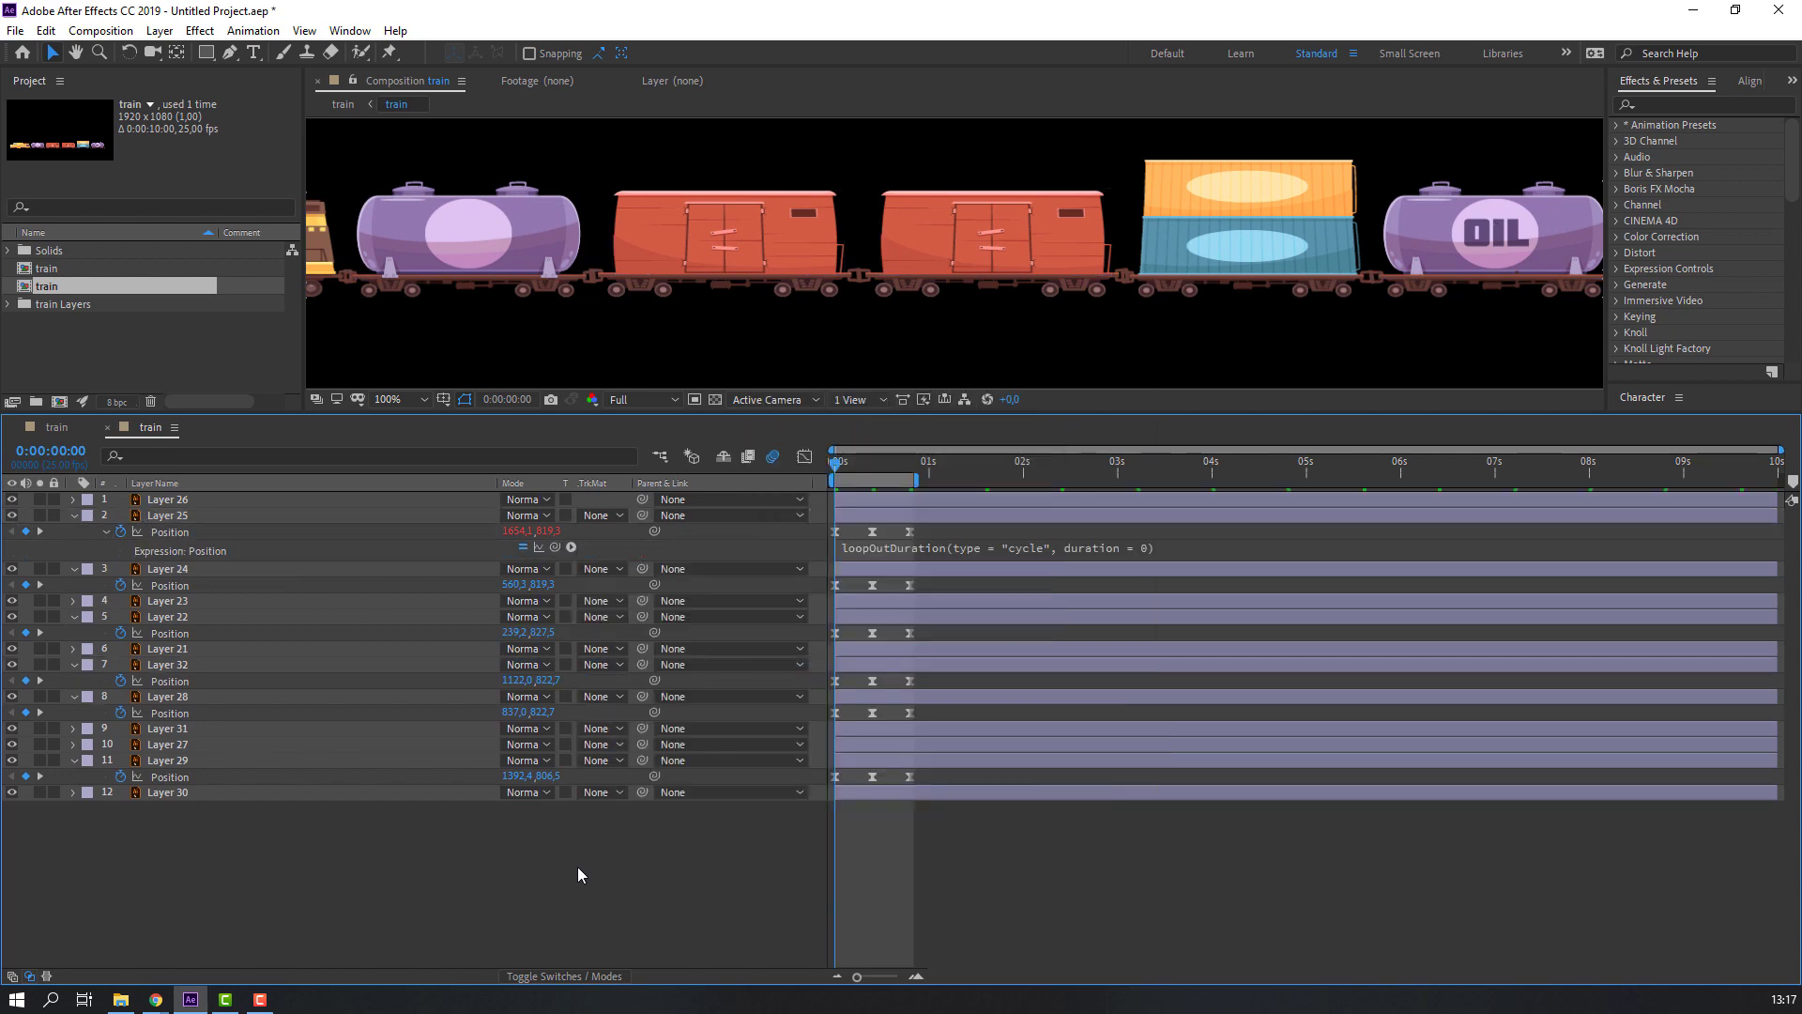
alt+click(120, 584)
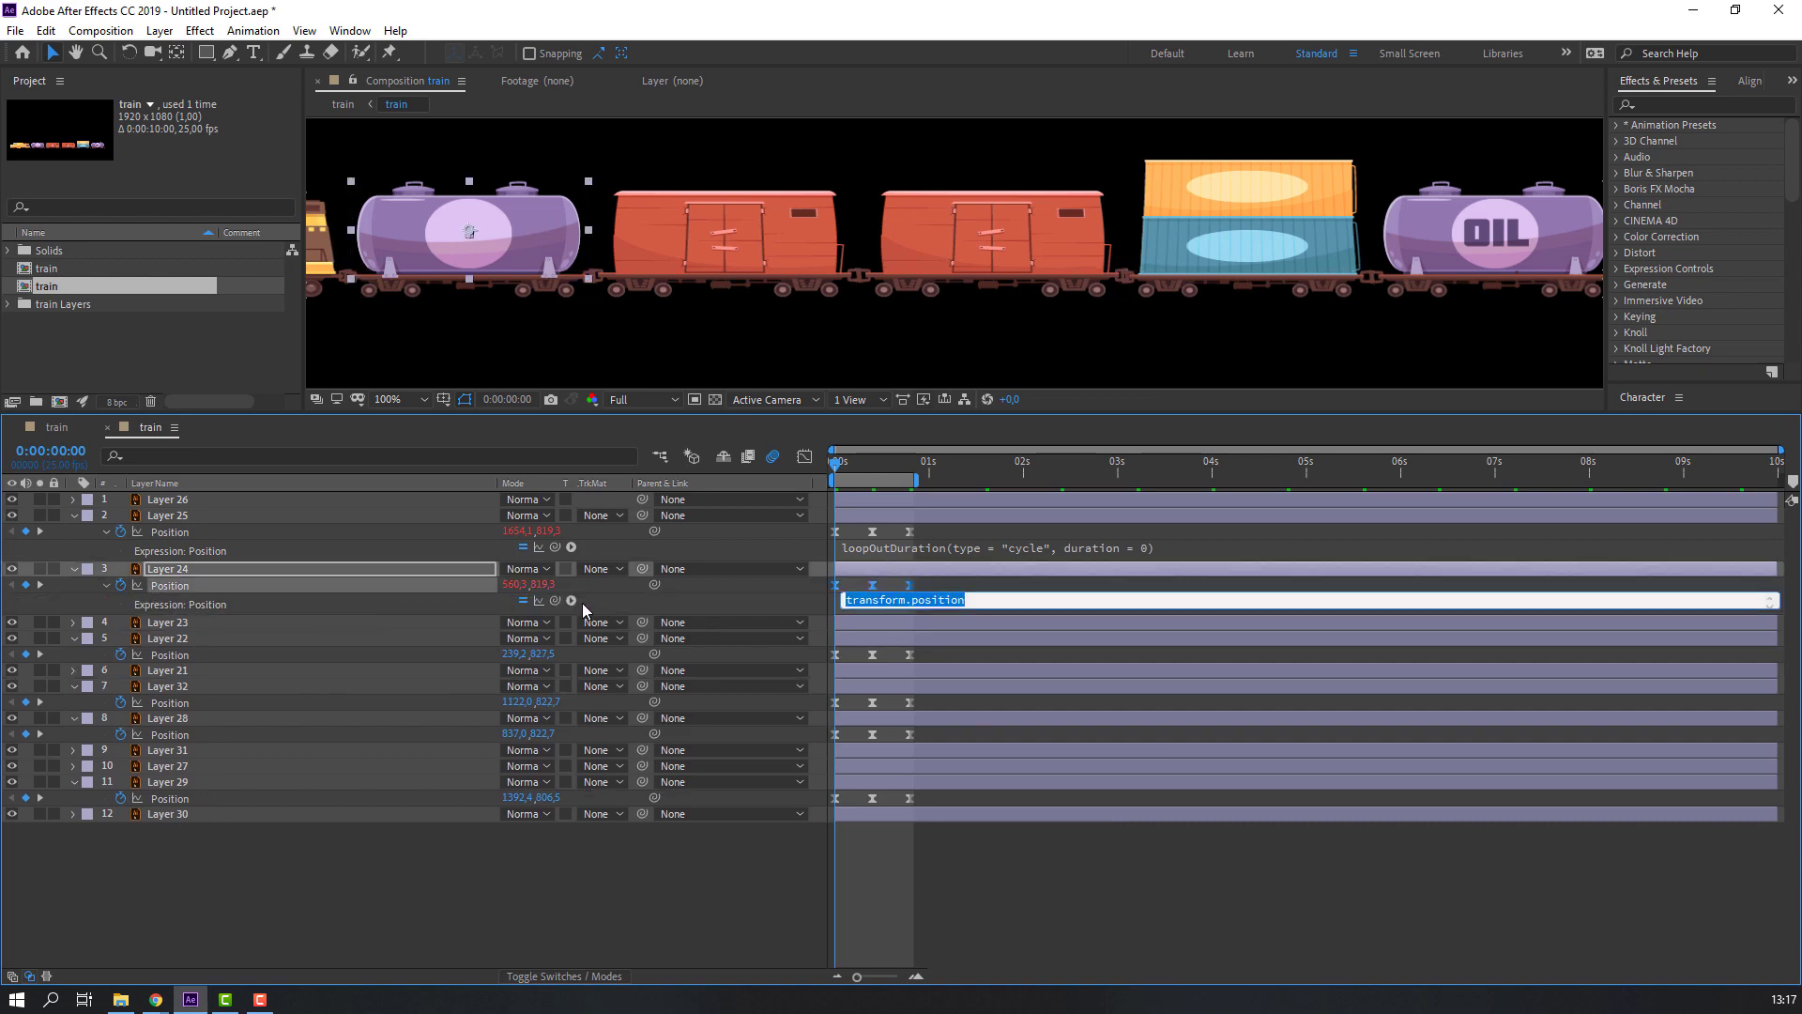
click(572, 601)
mouse_move(713, 896)
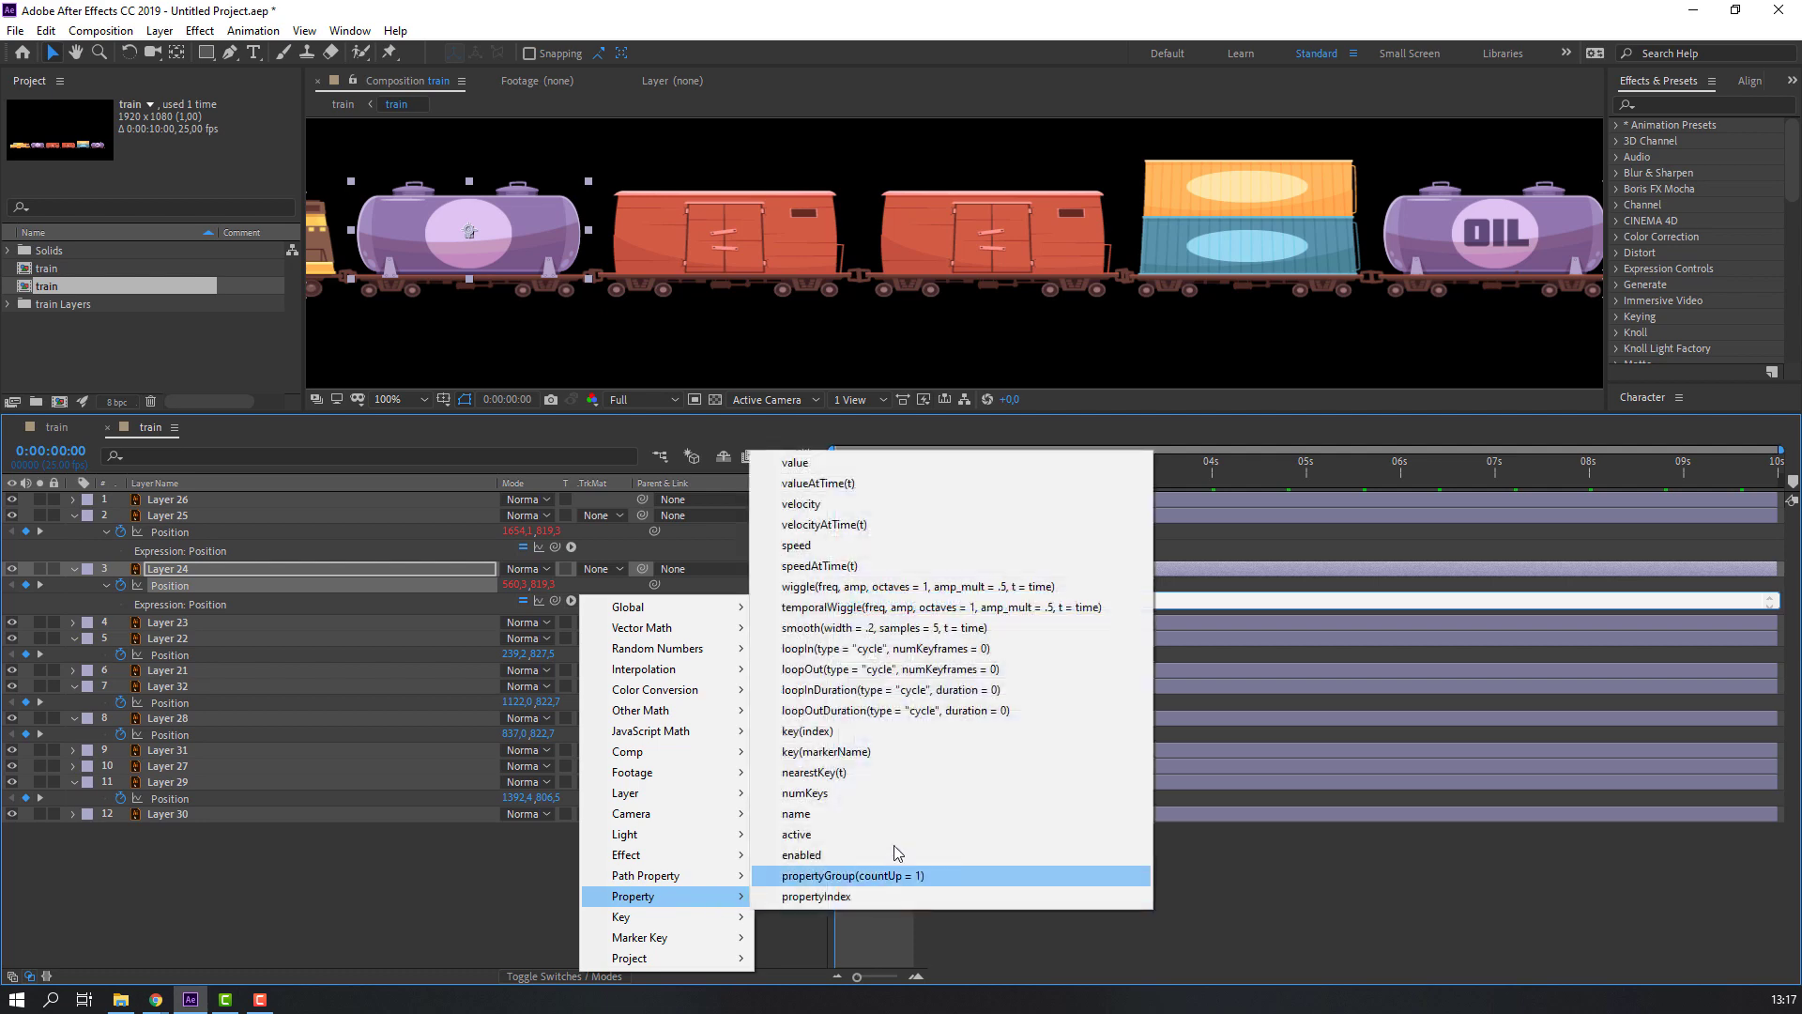
click(901, 591)
click(233, 930)
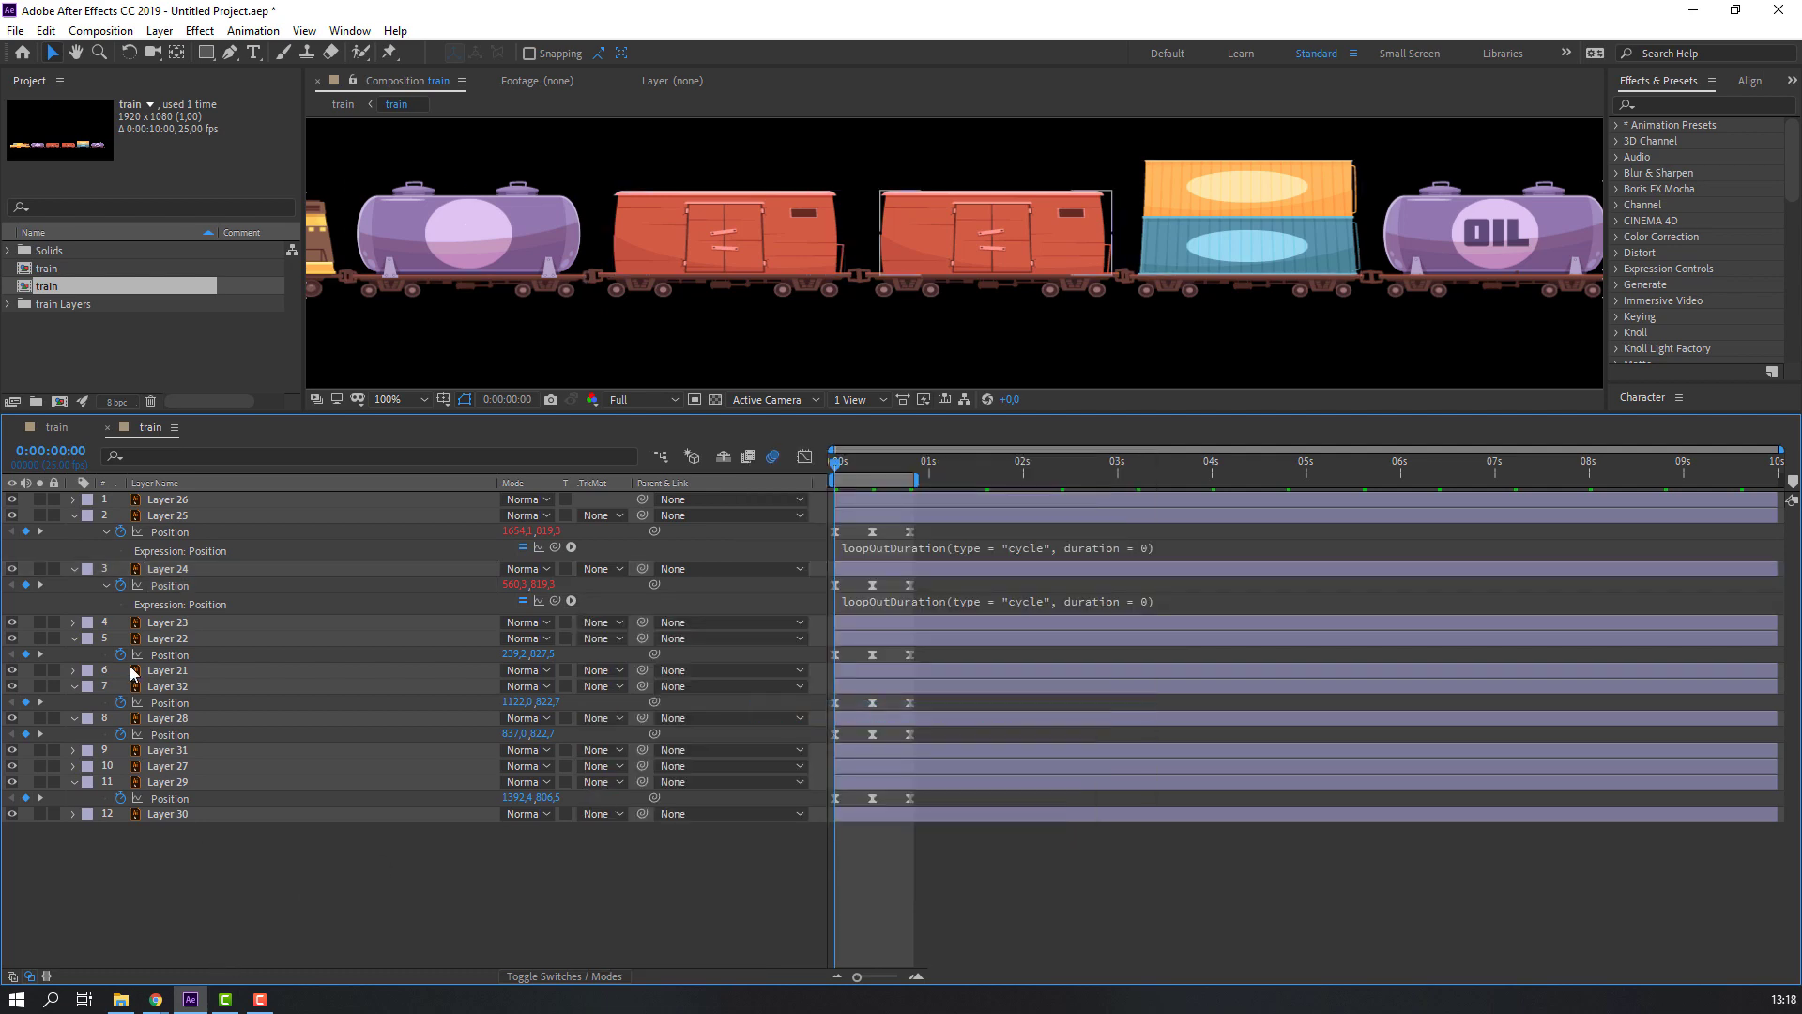
Add the same loopOutDuration Position expression to Layers 22 and 32
click(170, 654)
key(alt+shift+equal)
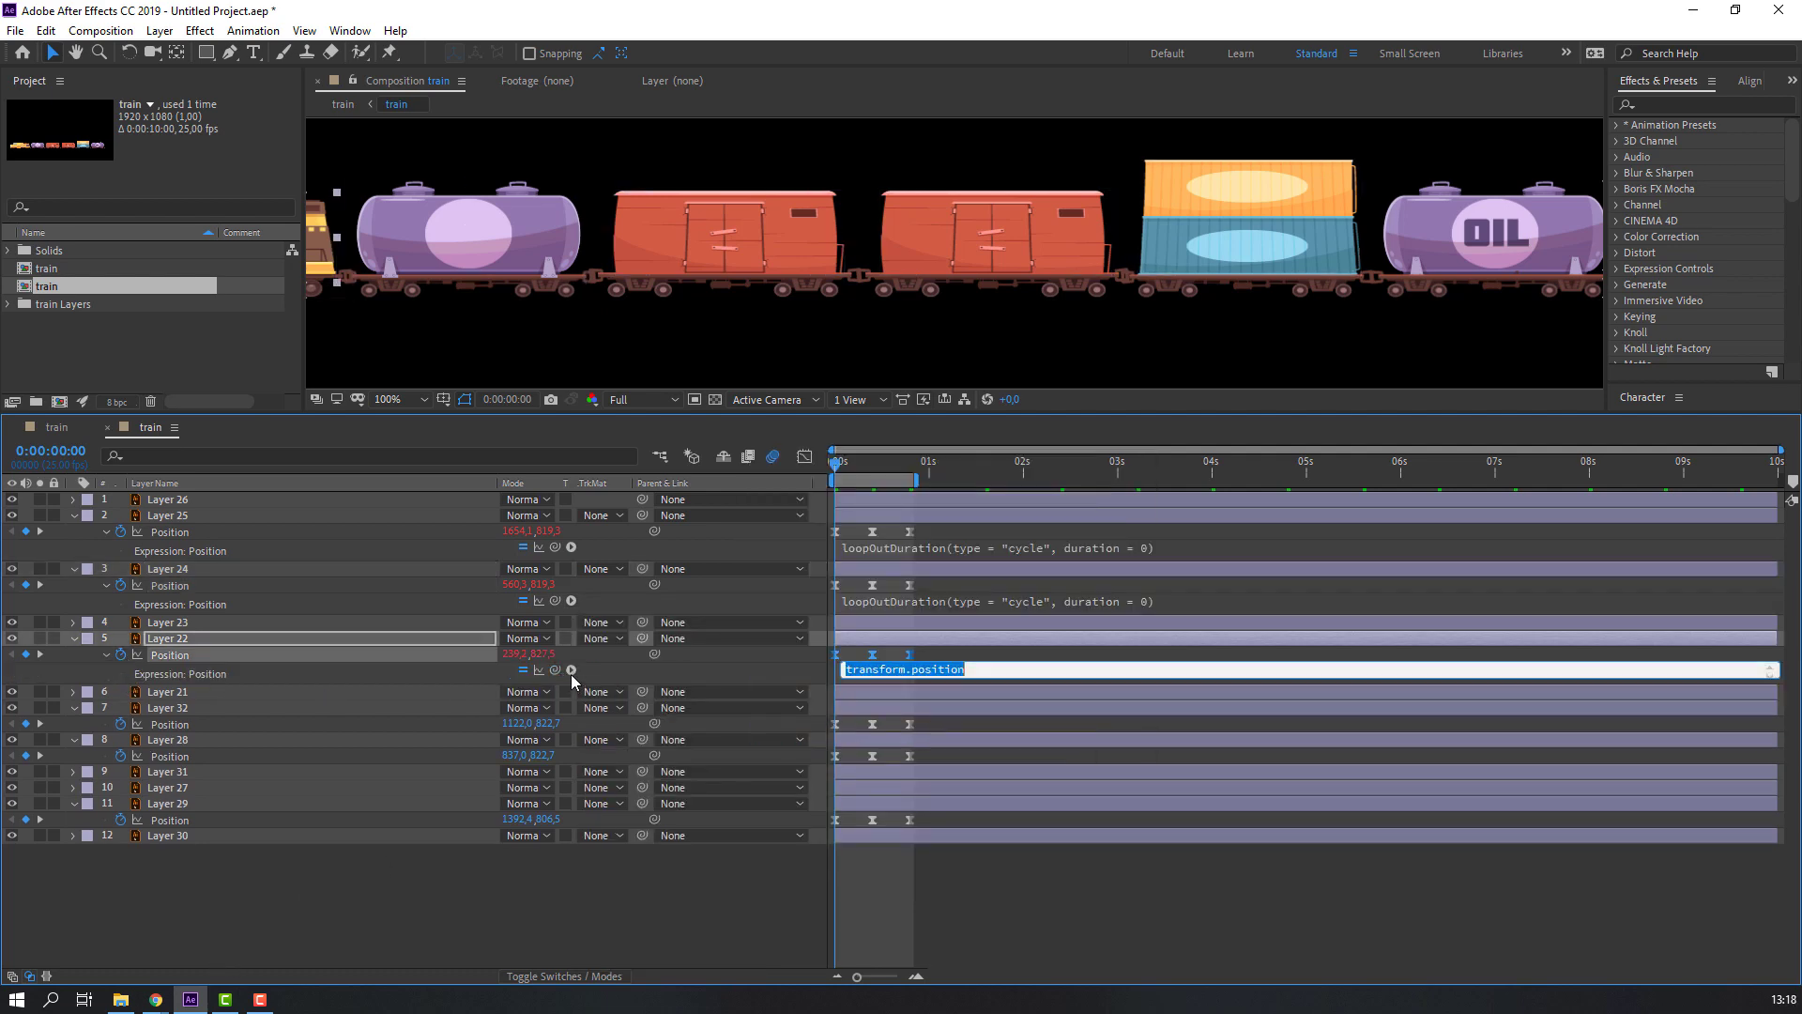
click(570, 669)
mouse_move(716, 575)
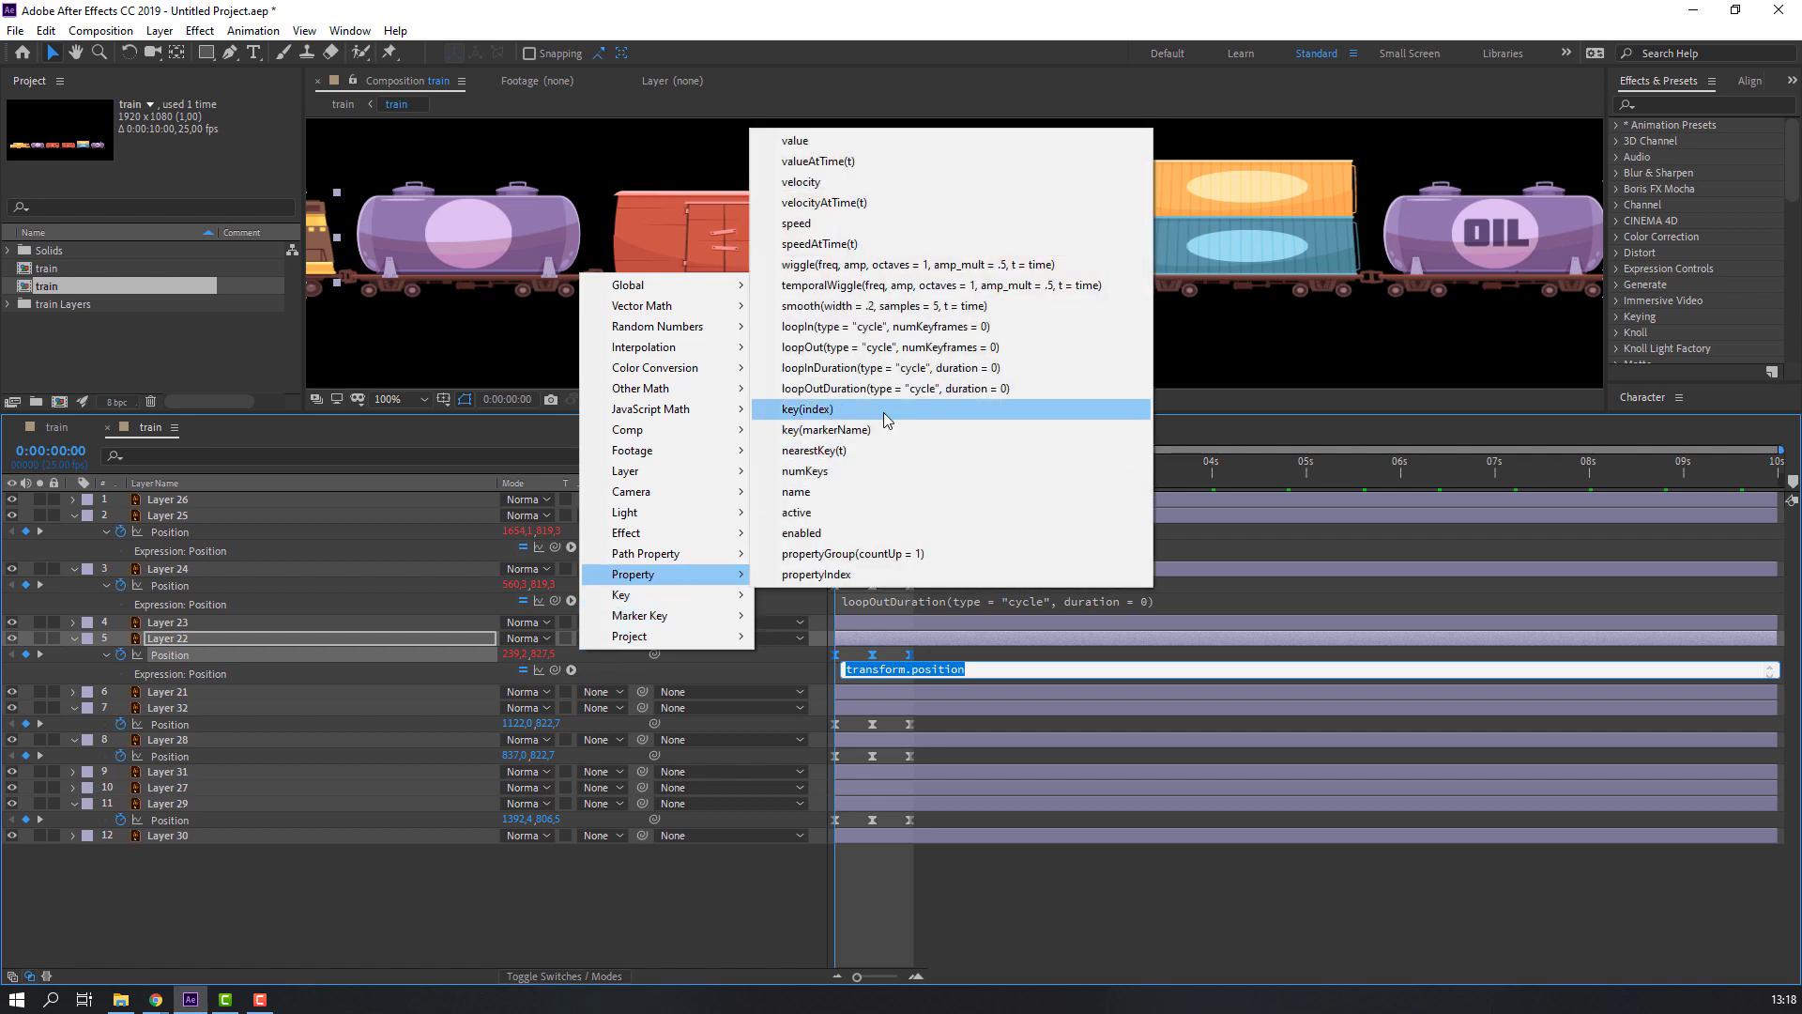
click(883, 388)
click(391, 950)
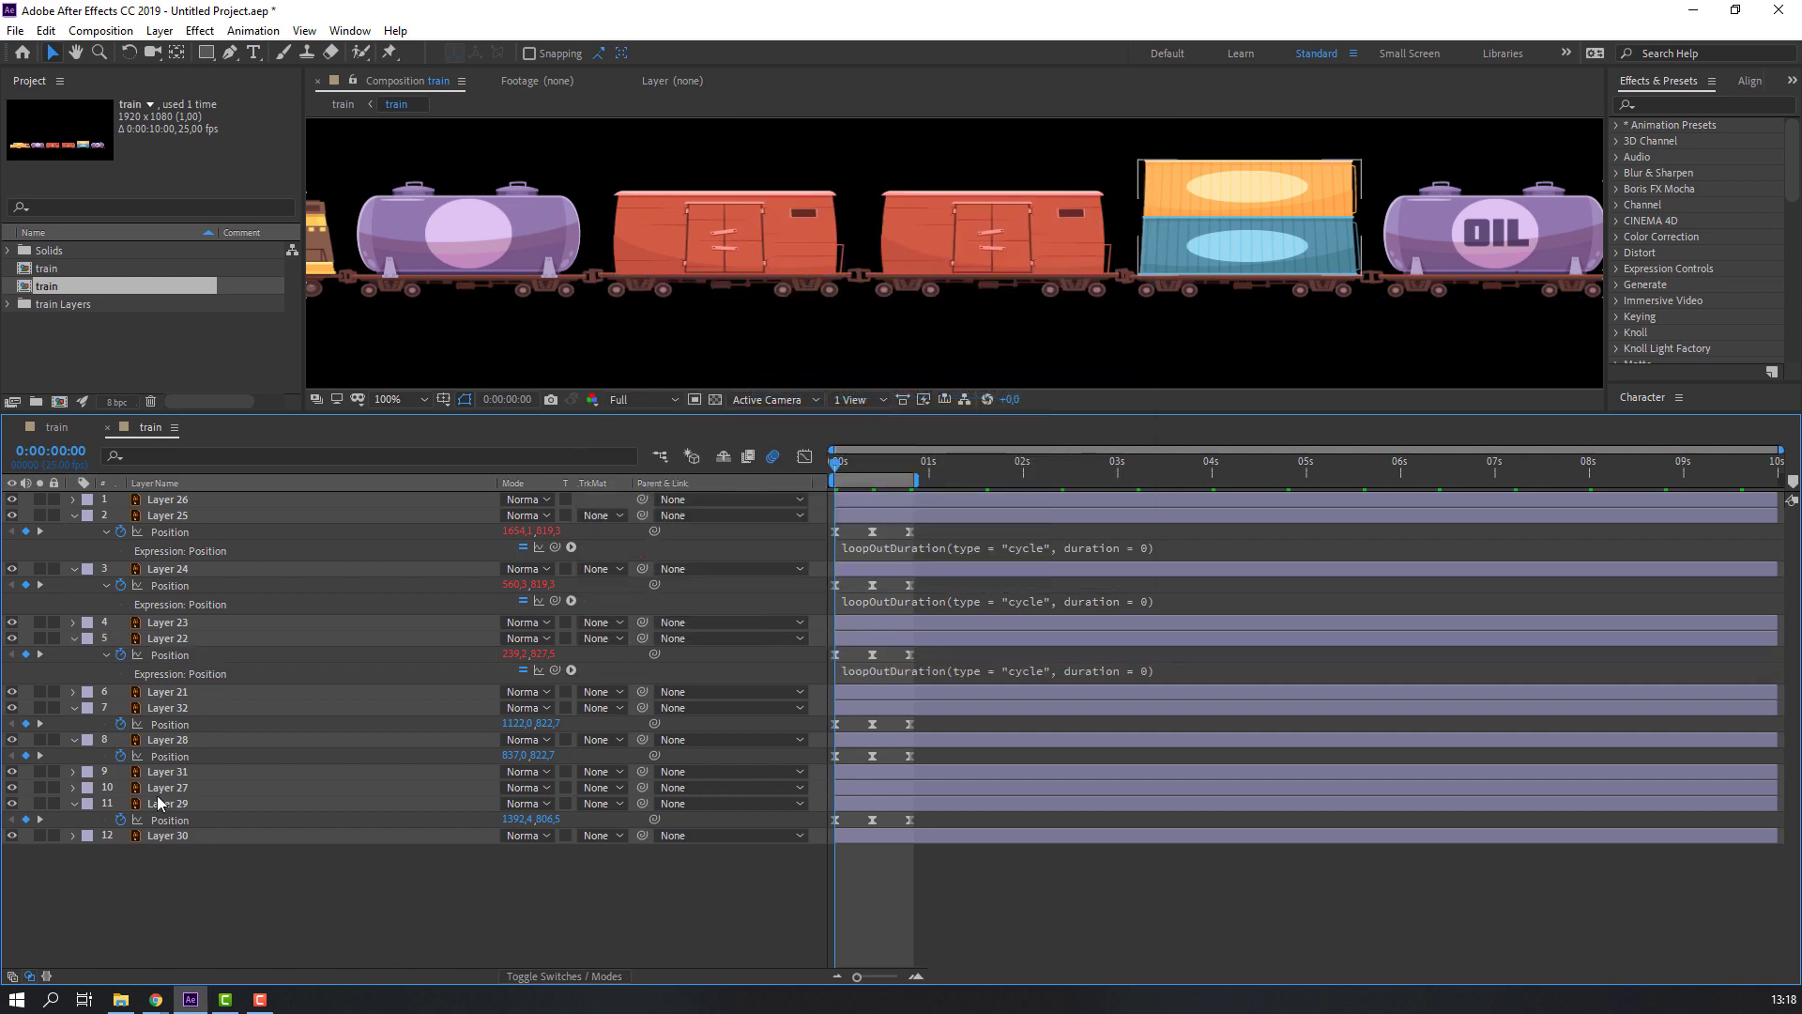
alt+click(123, 726)
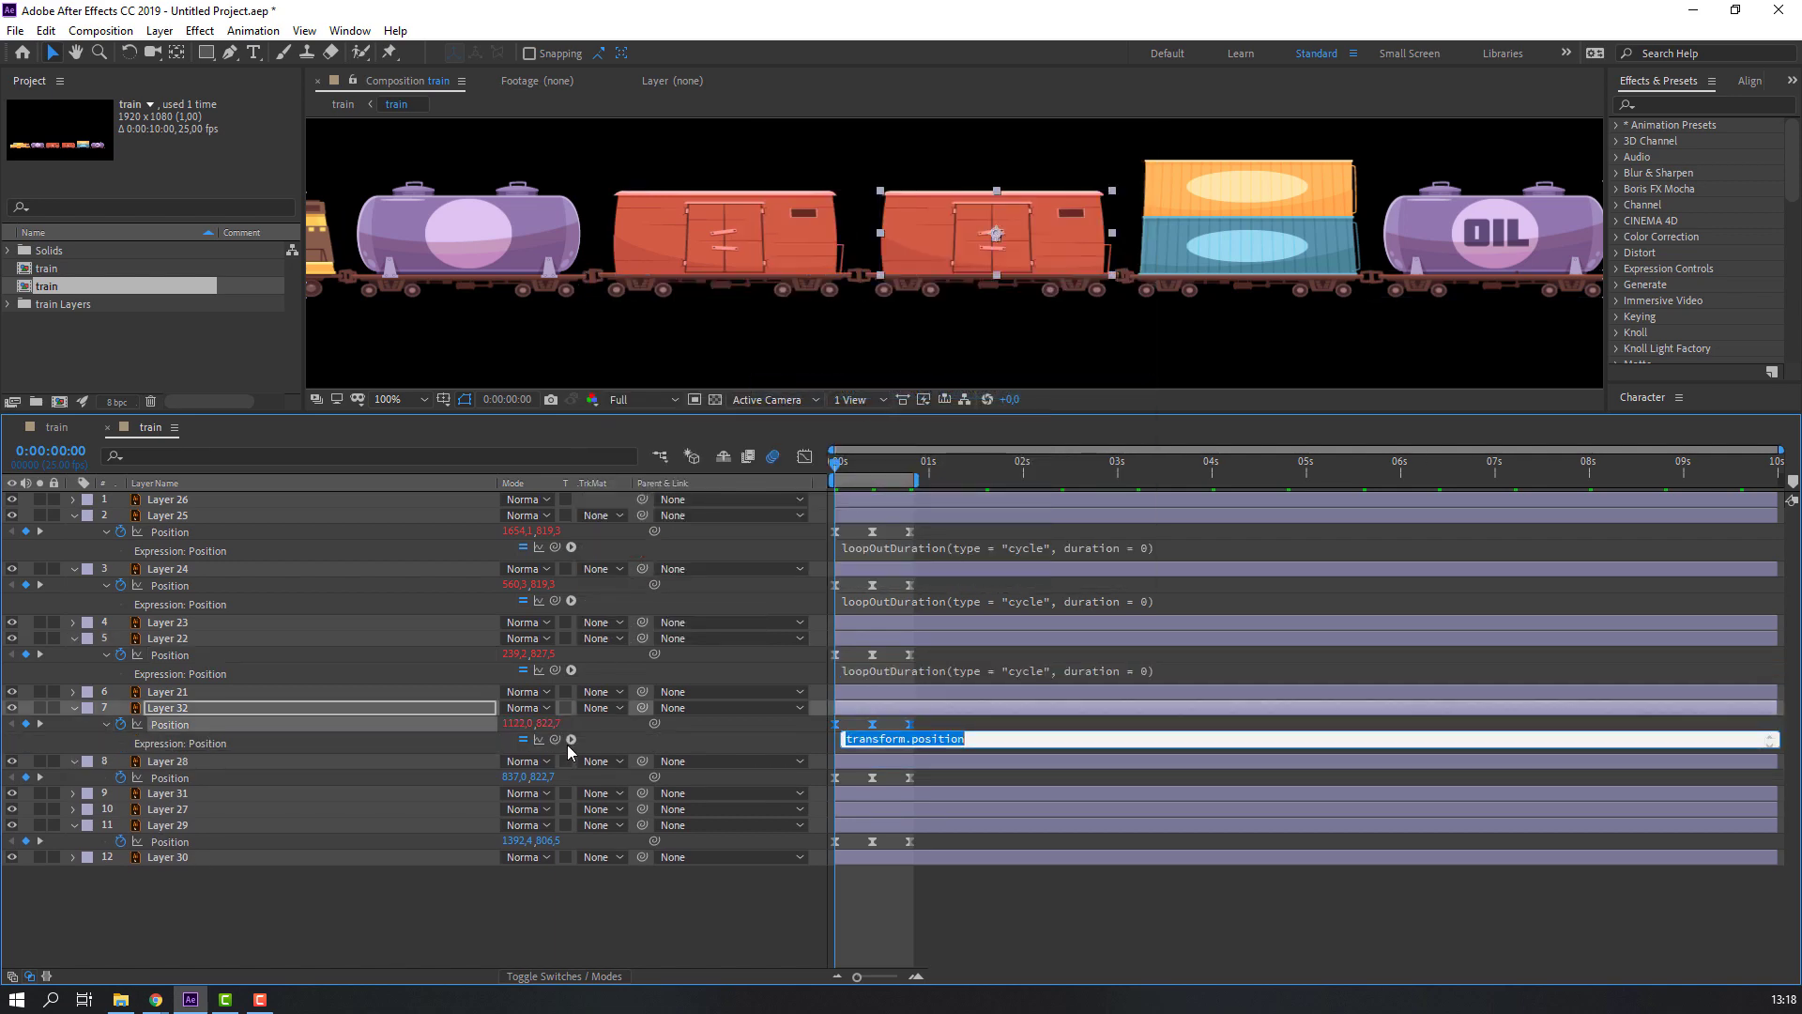
click(571, 738)
mouse_move(671, 648)
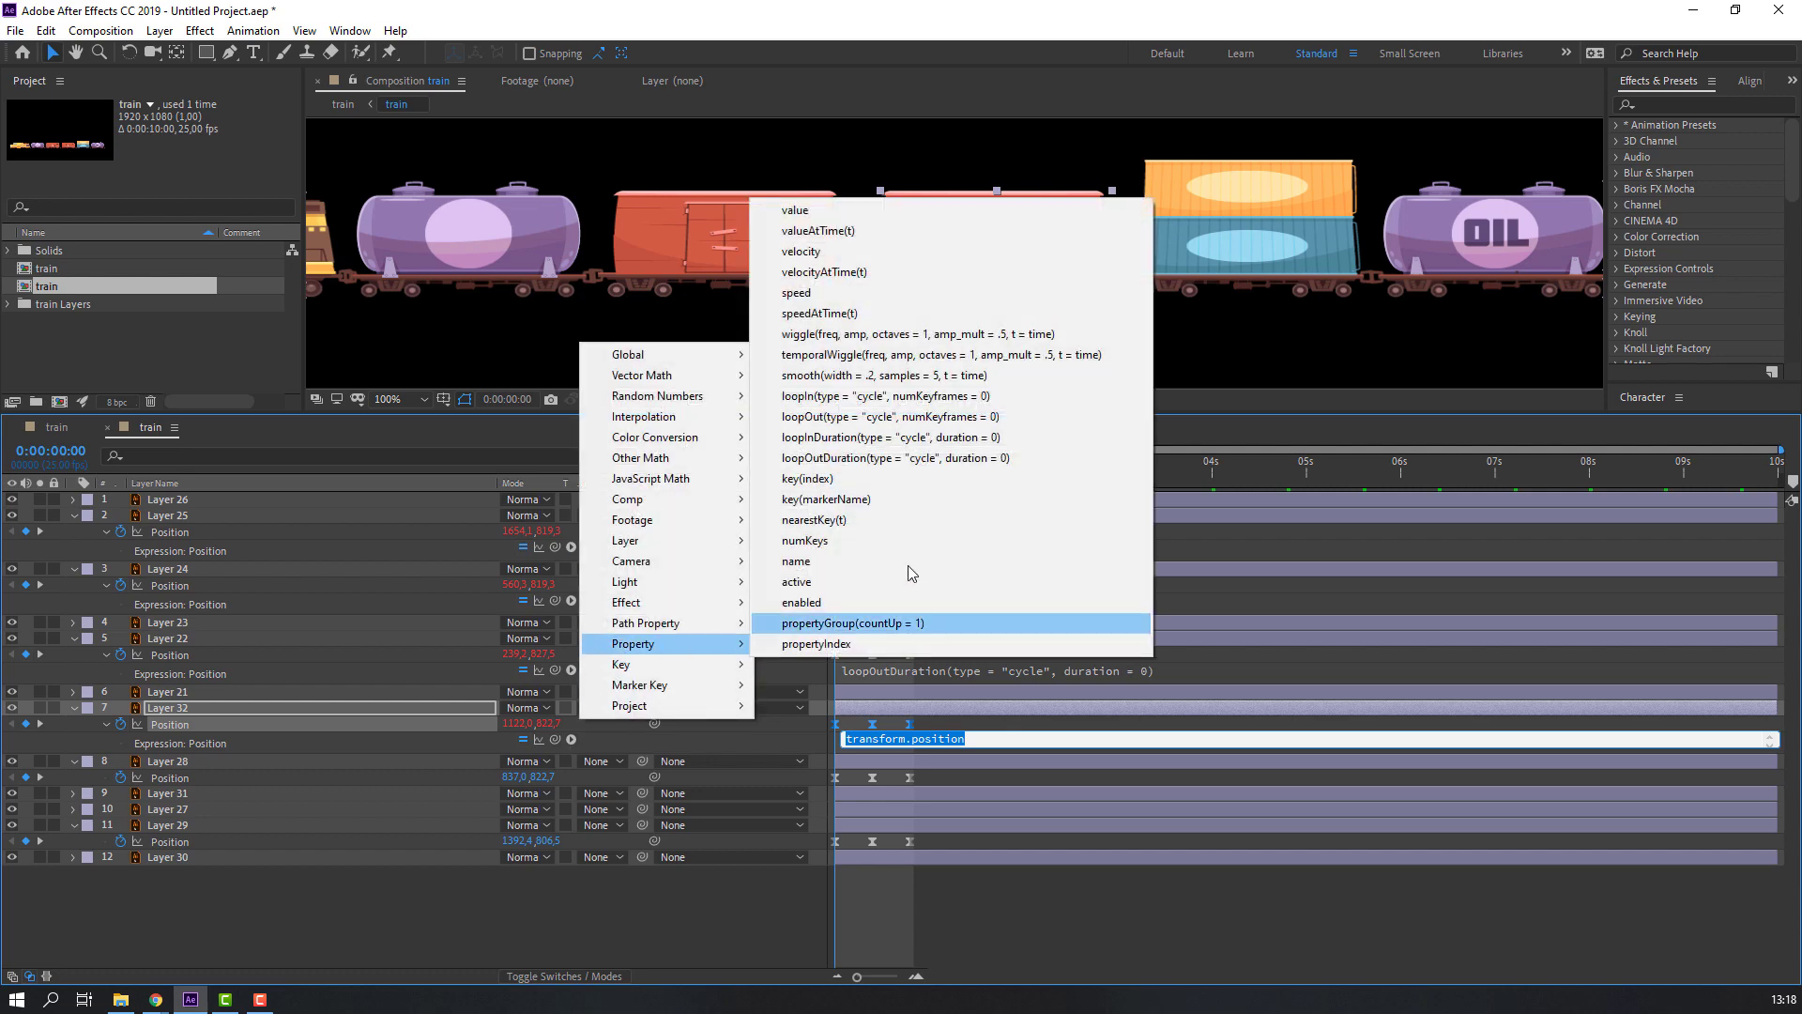
click(926, 466)
click(356, 901)
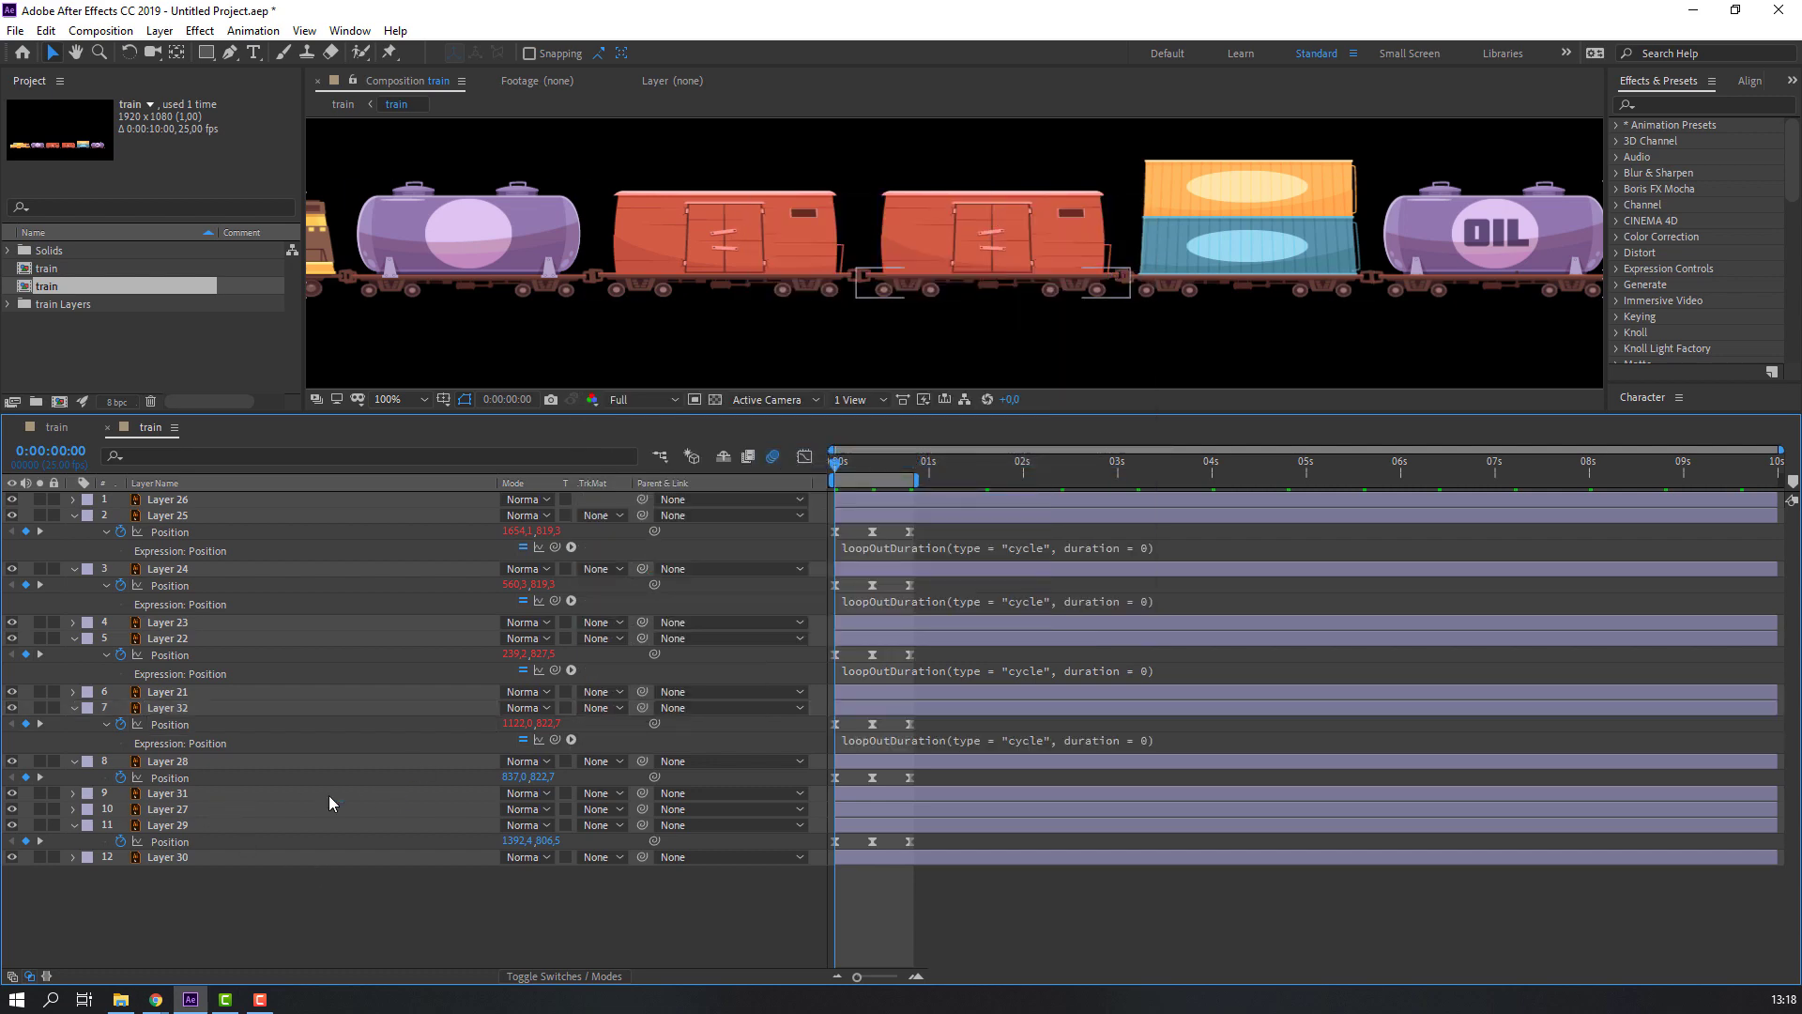
Give Layers 28 and 29 the loopOutDuration Position expression as well
alt+click(119, 777)
click(571, 793)
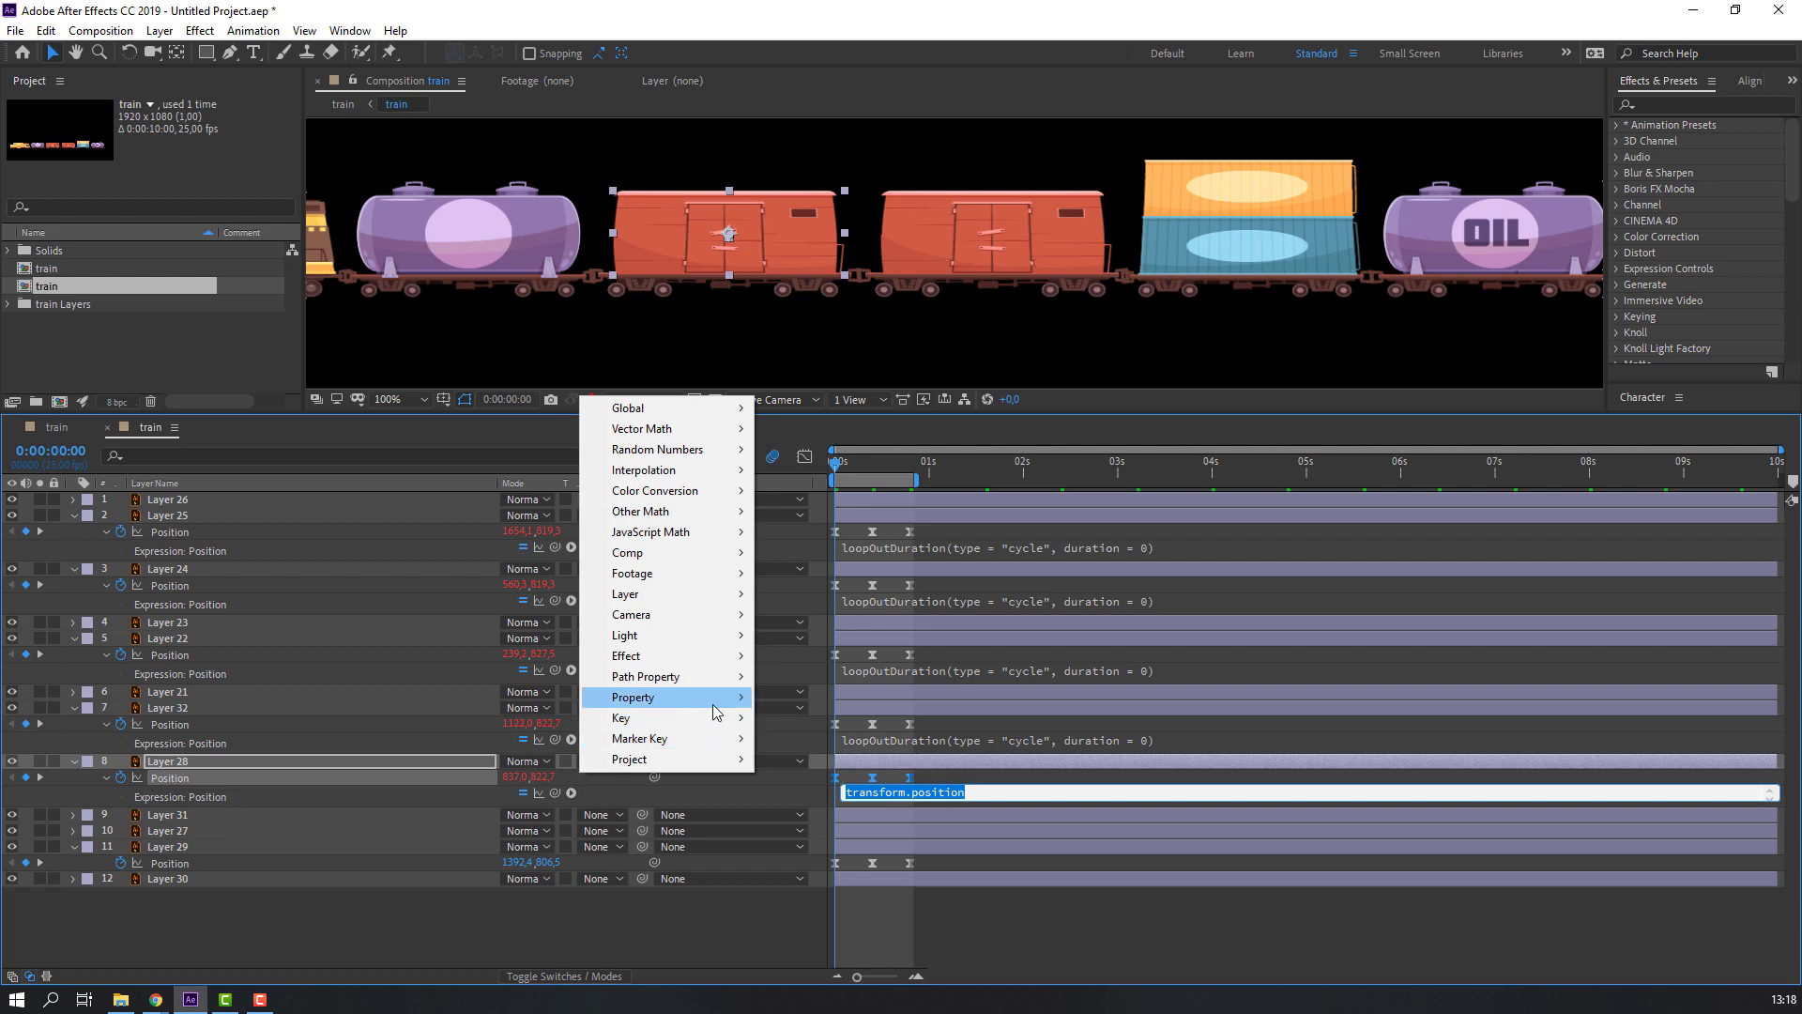
mouse_move(715, 712)
click(948, 528)
click(331, 977)
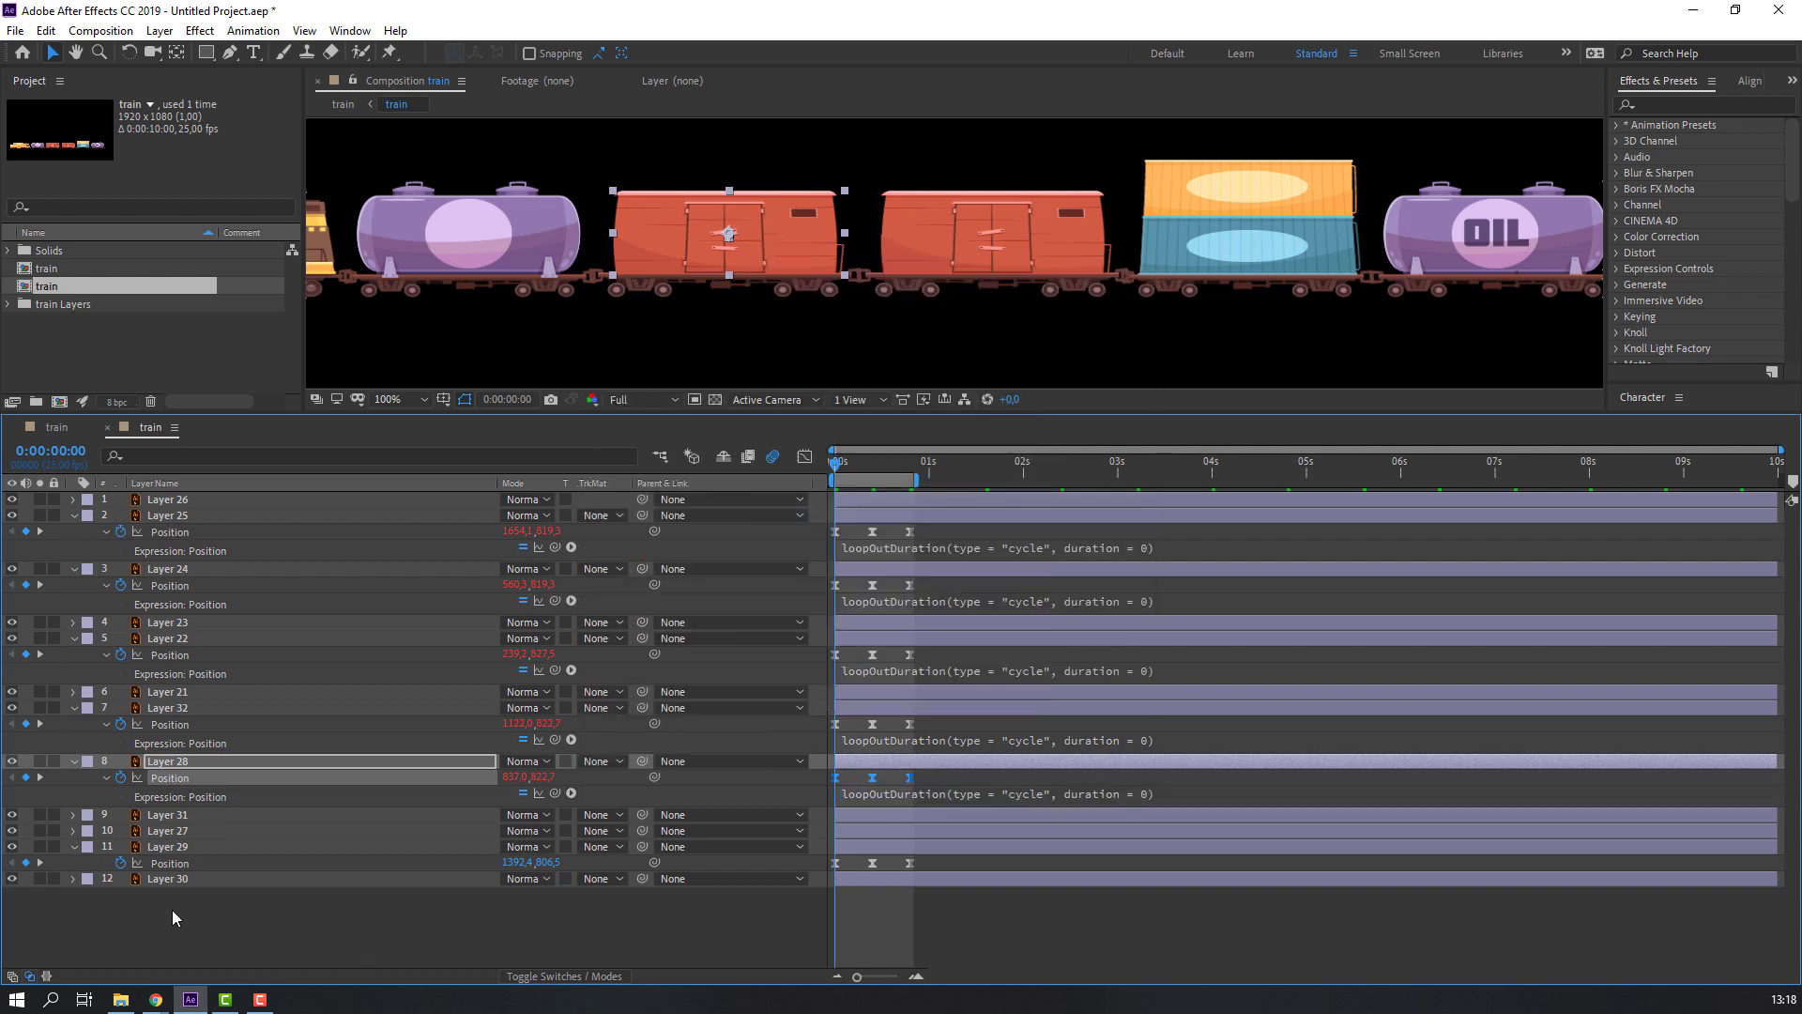
alt+click(120, 863)
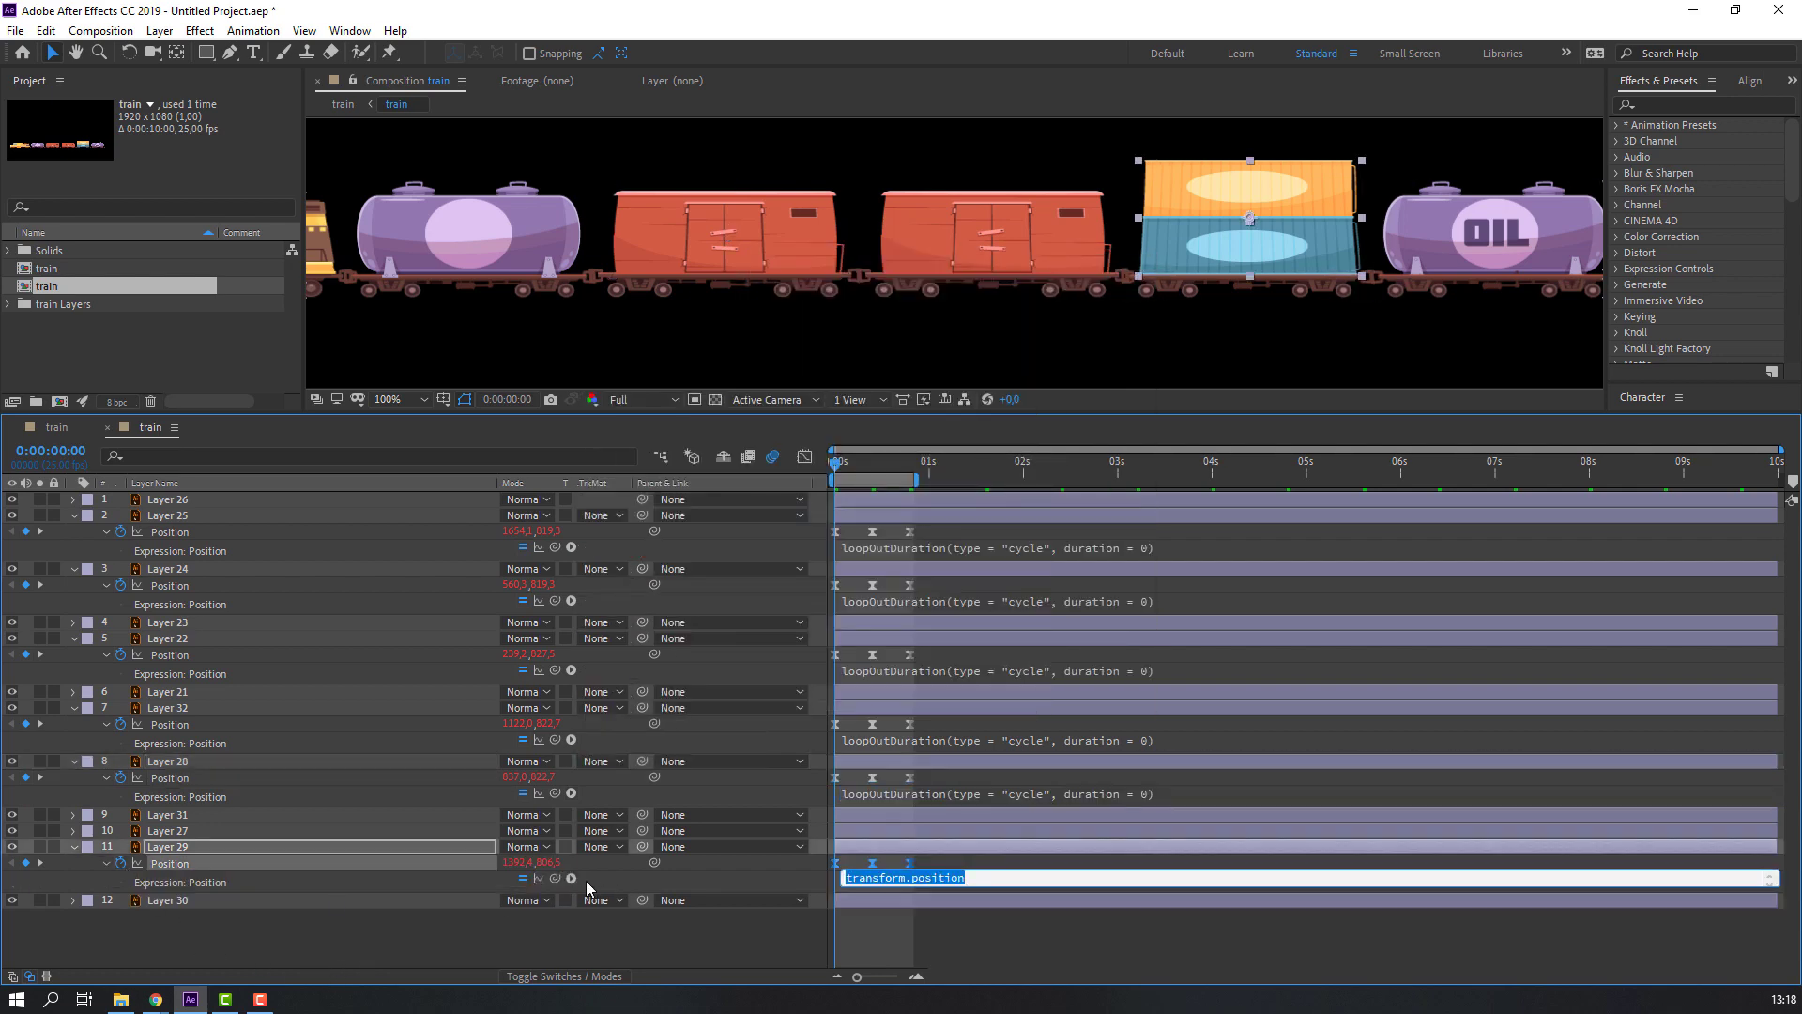
click(571, 879)
mouse_move(704, 782)
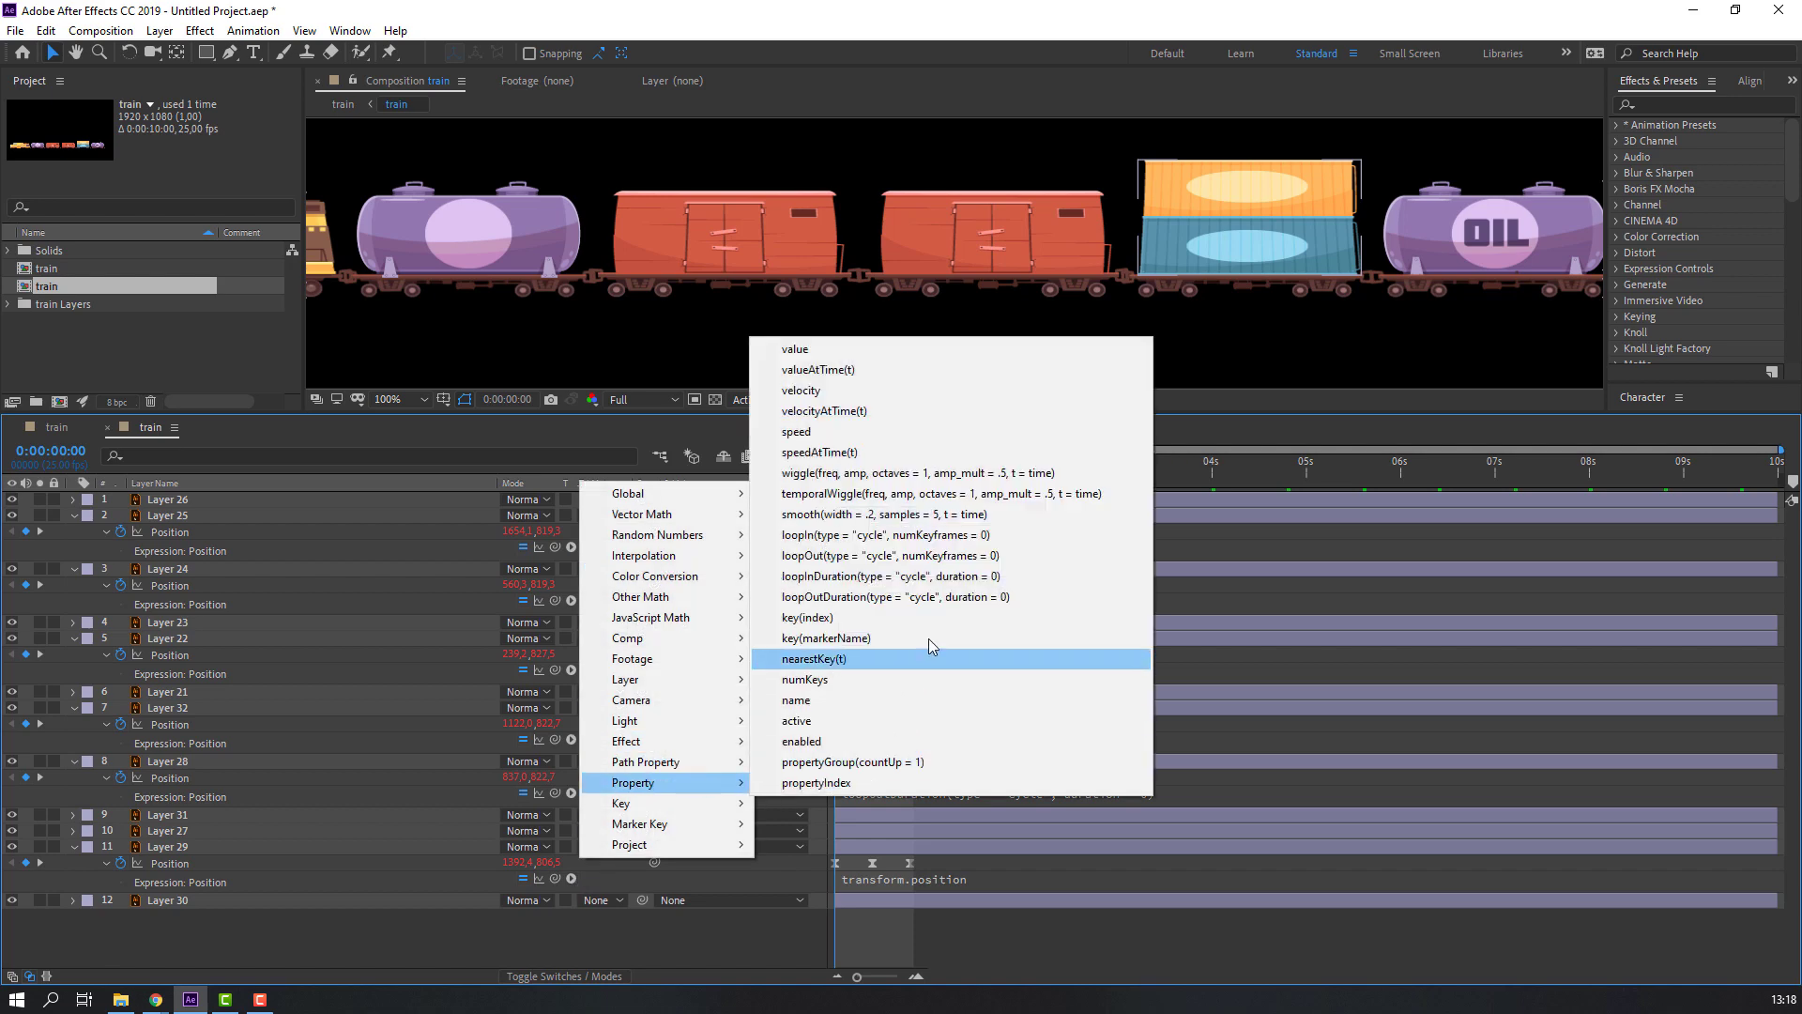
click(896, 601)
click(388, 418)
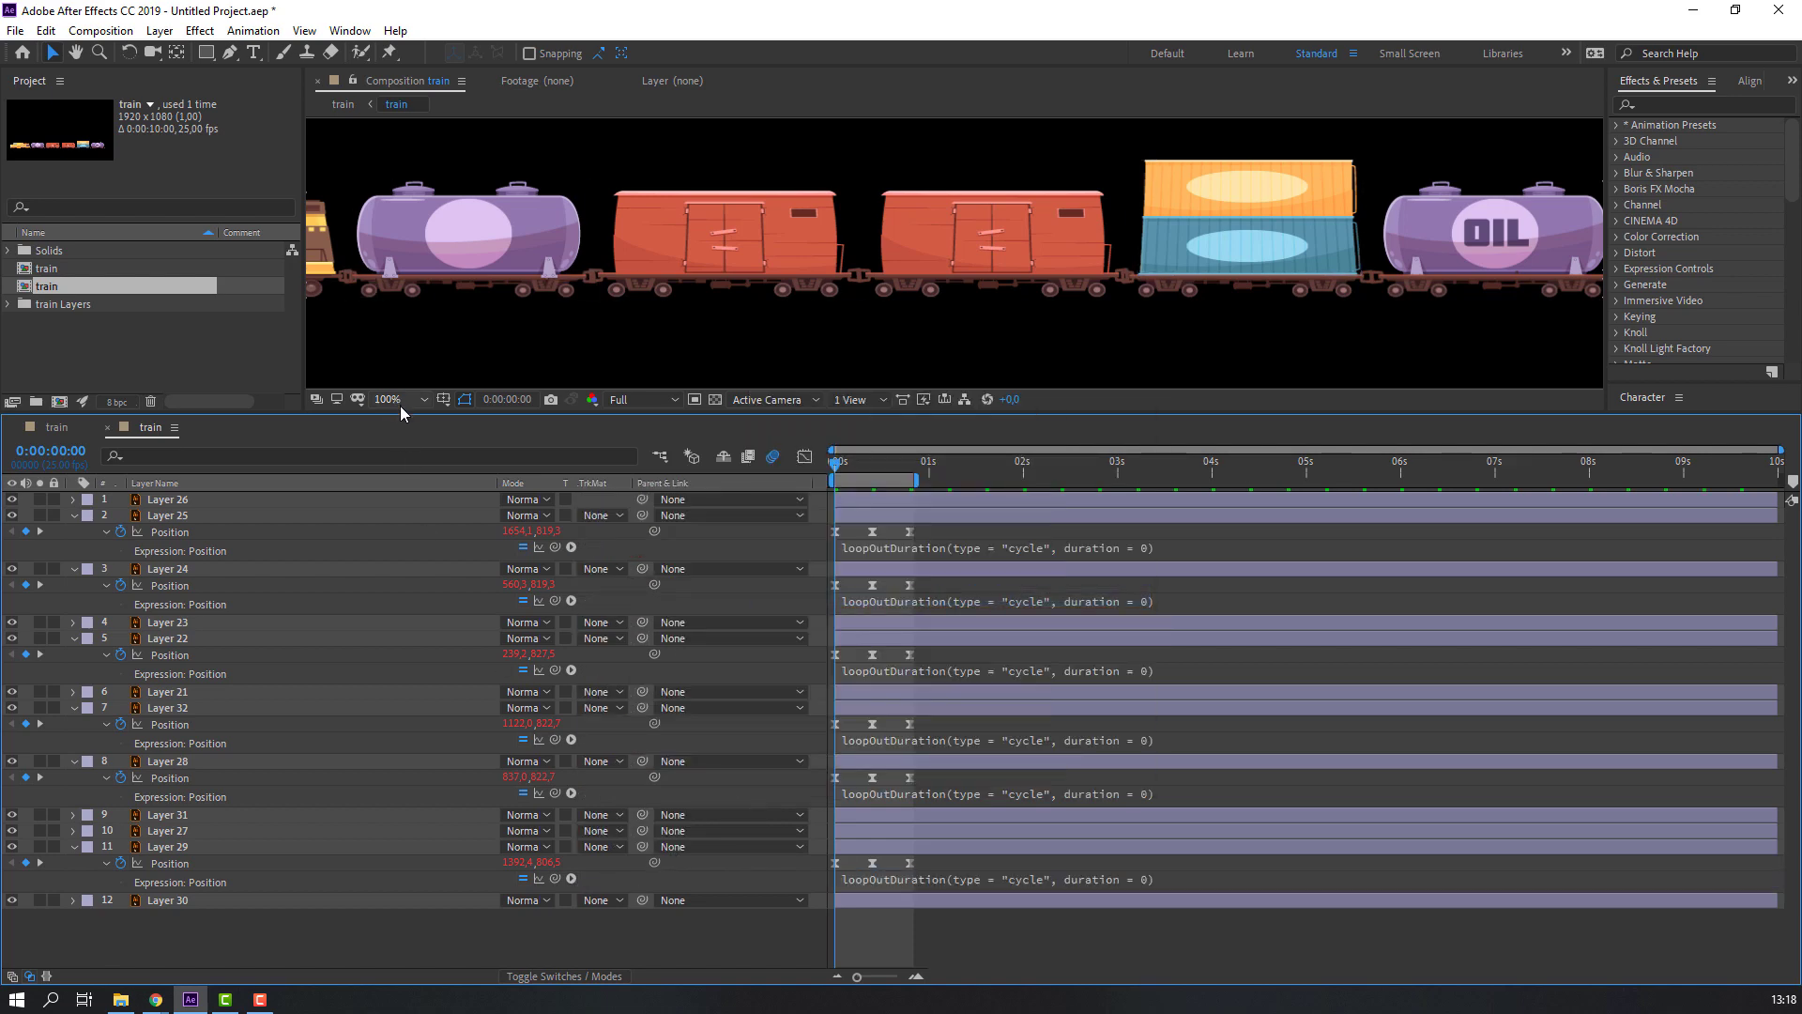
drag(401, 412, 401, 668)
Fit the composition in the viewer and extend the work area to the full 10 seconds
click(394, 657)
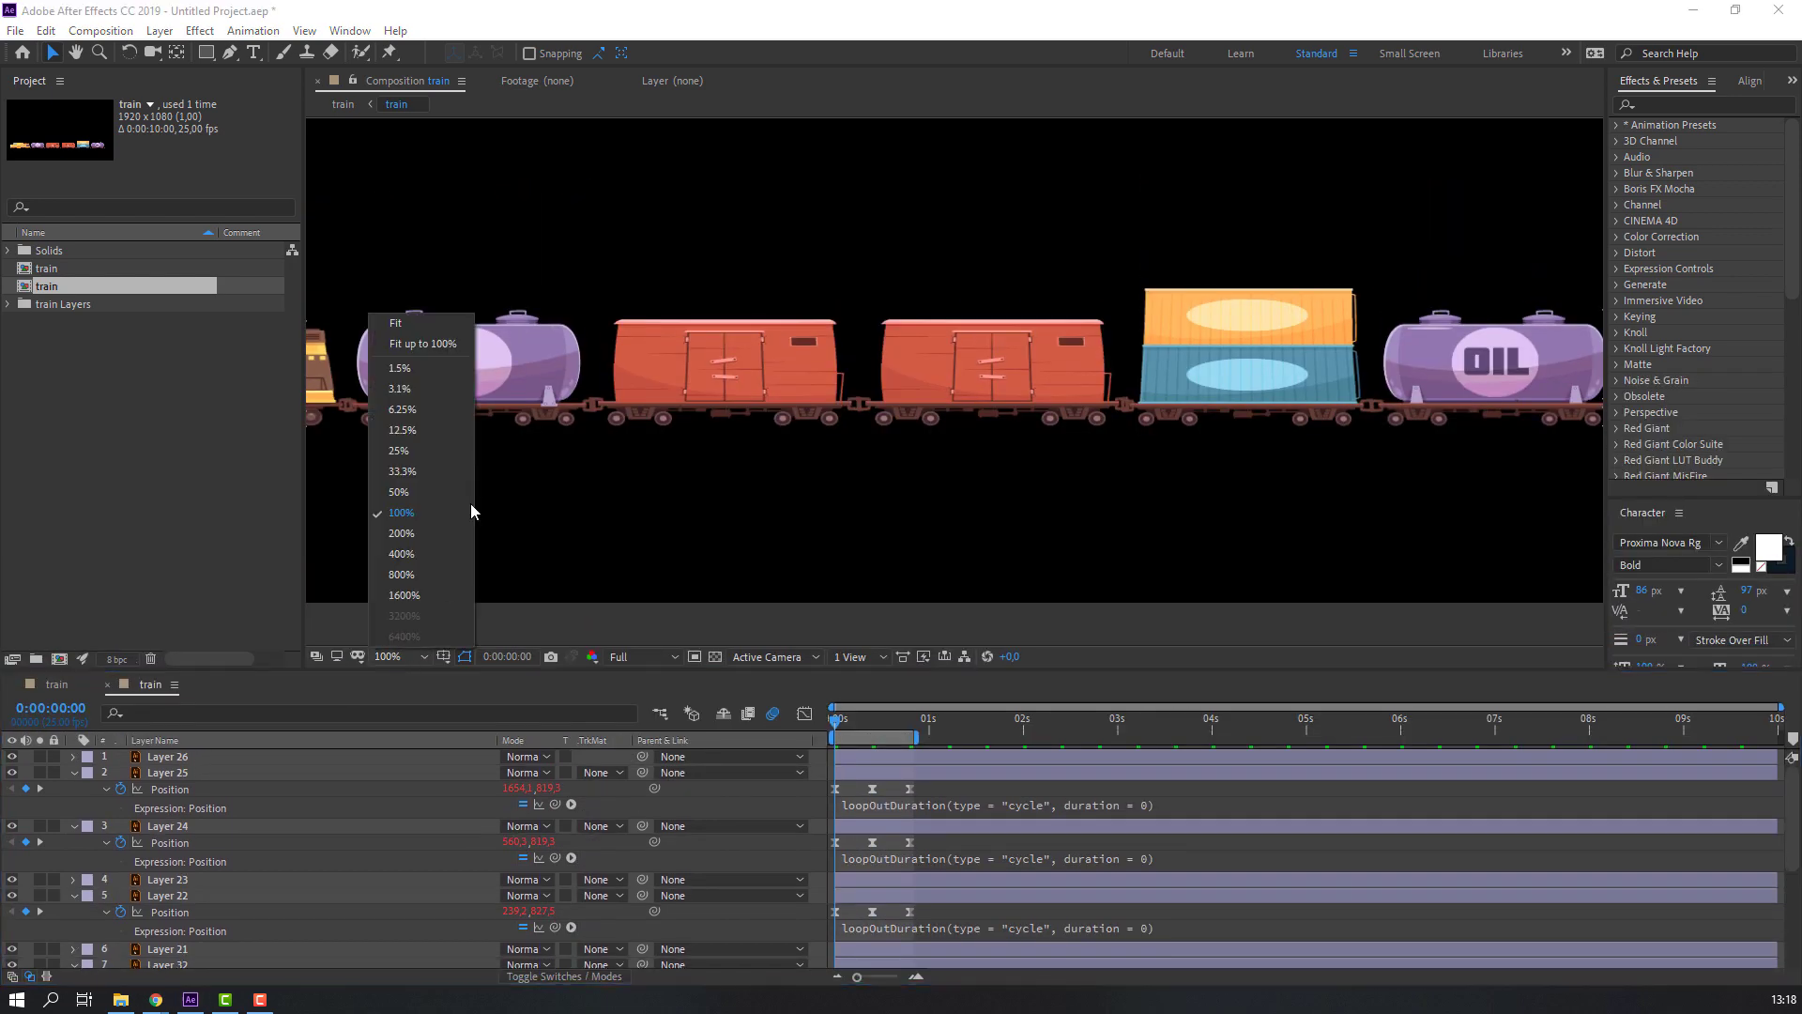
click(449, 346)
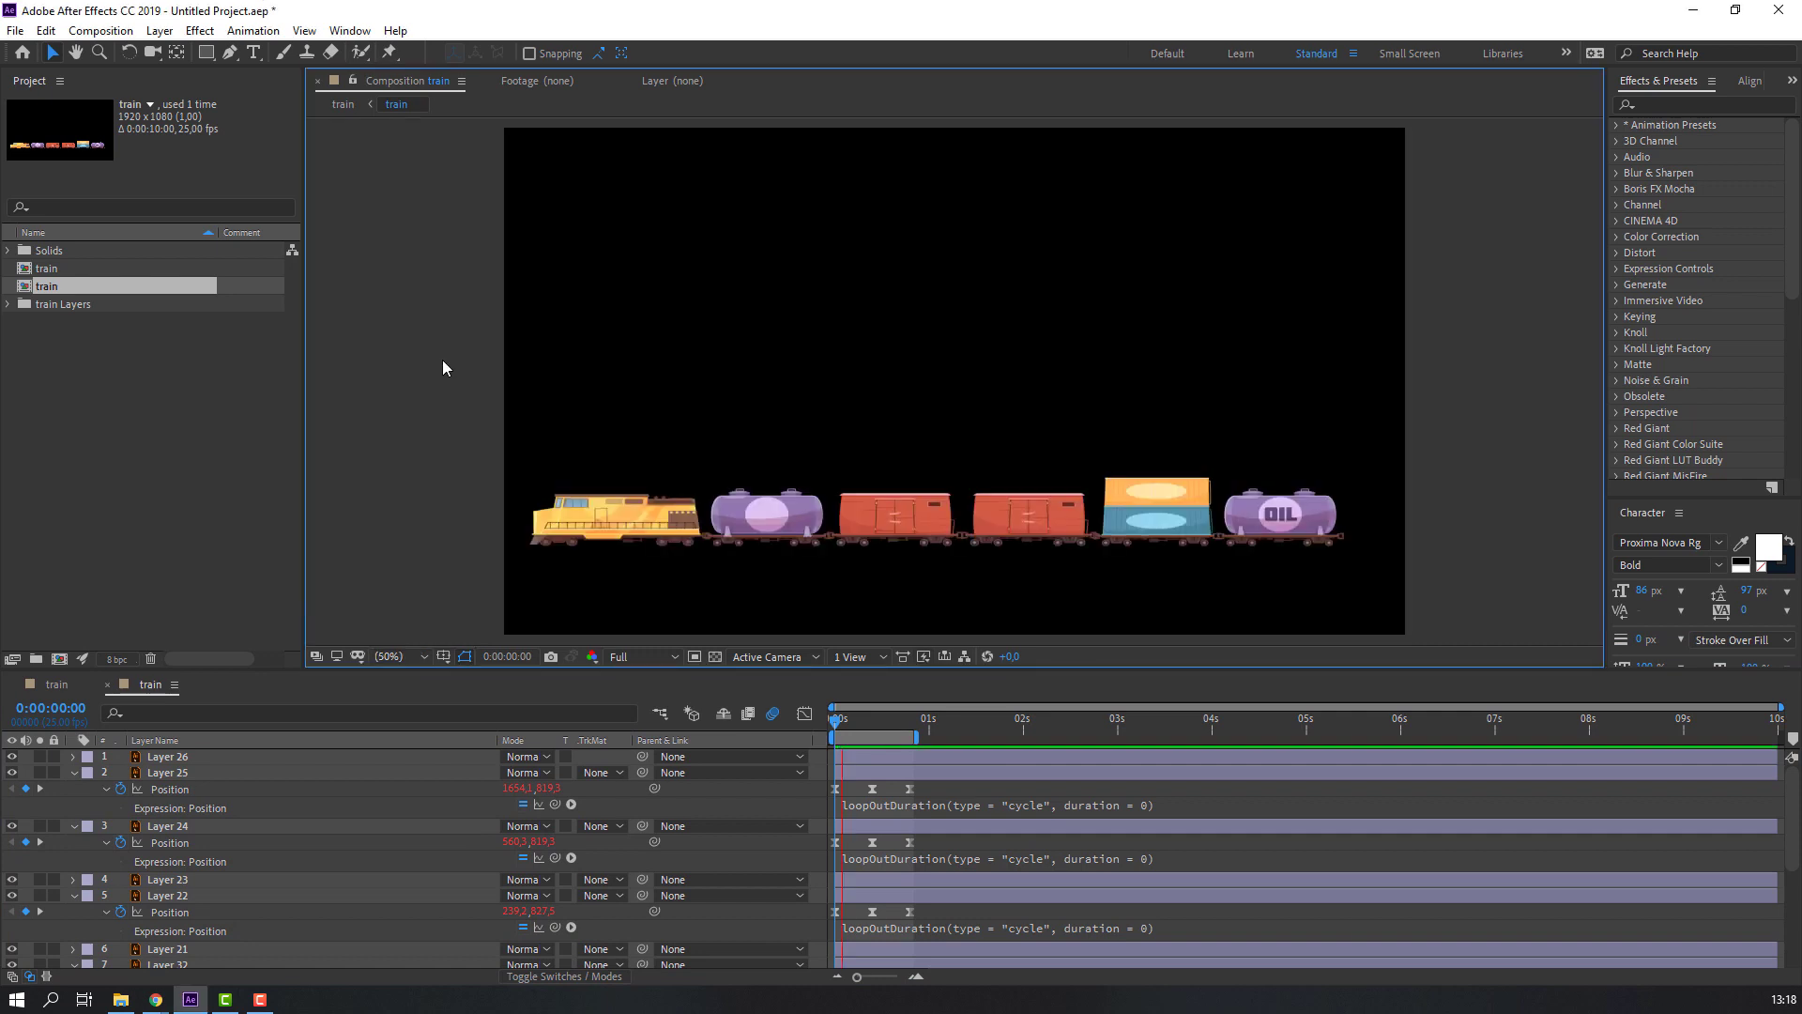
double_click(918, 737)
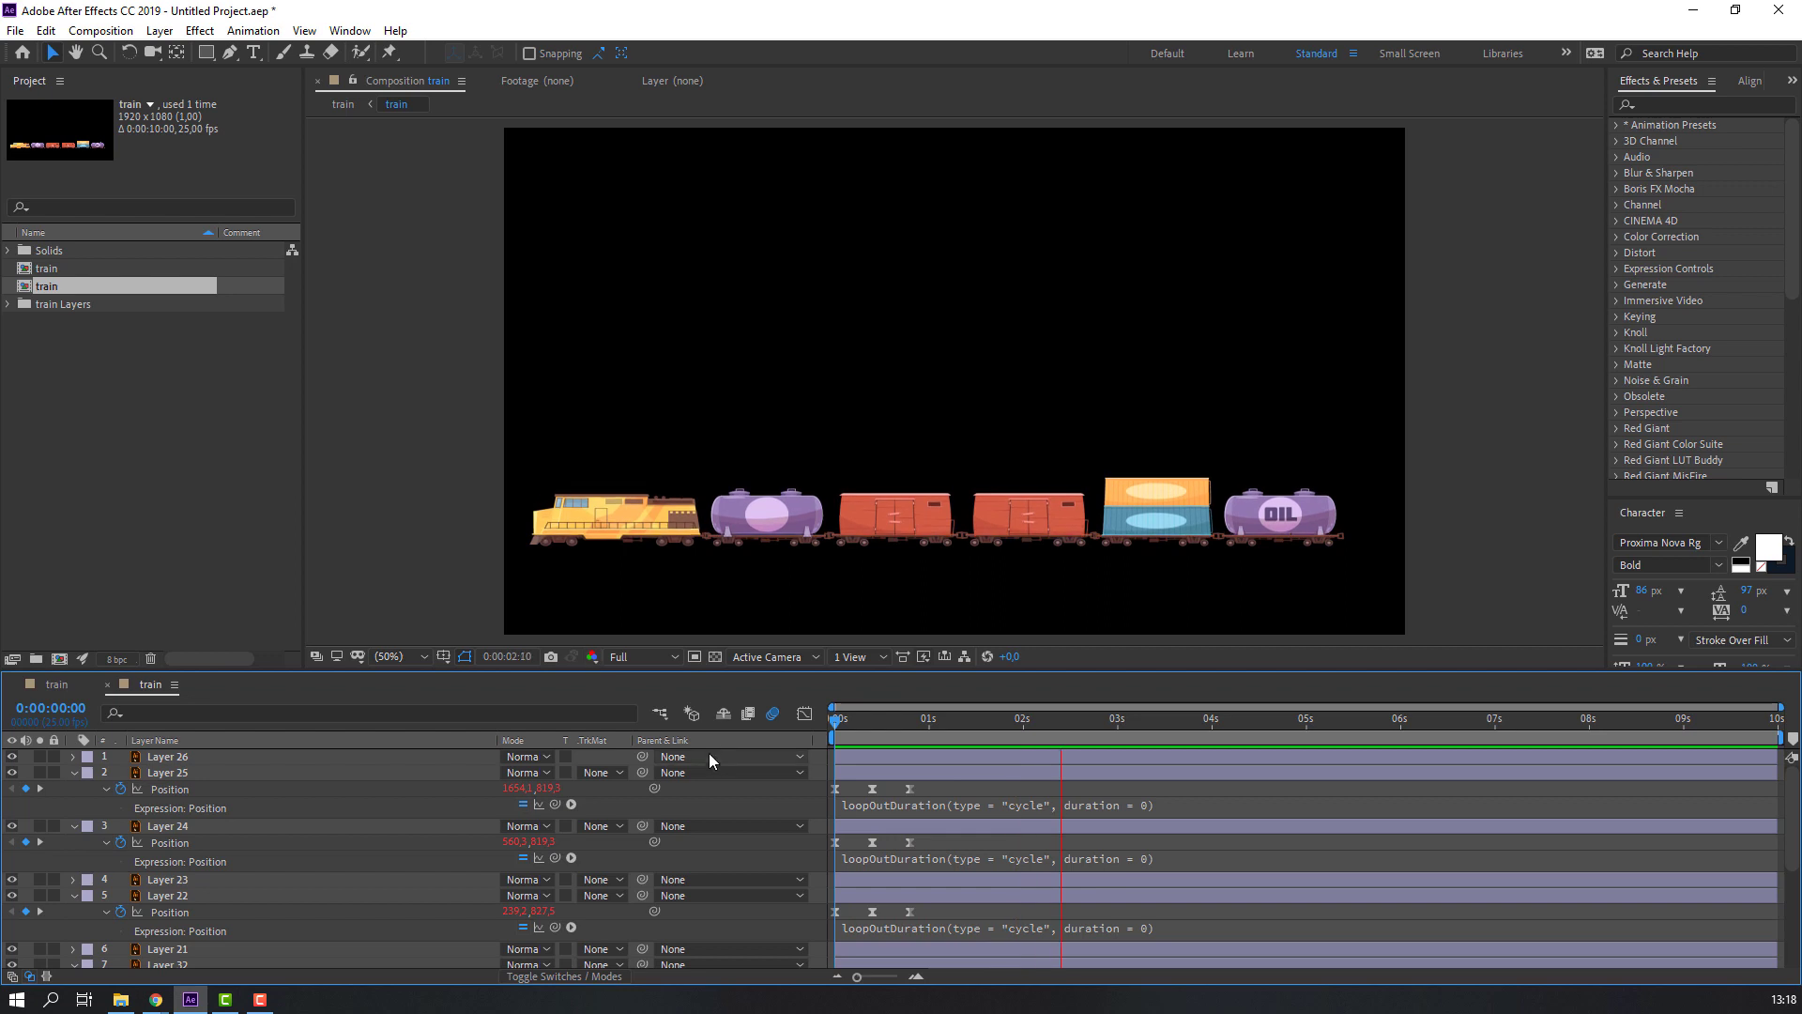
Shift the bounce keyframes of Layers 25, 22 and 28 slightly later and preview the staggered bounce
click(909, 789)
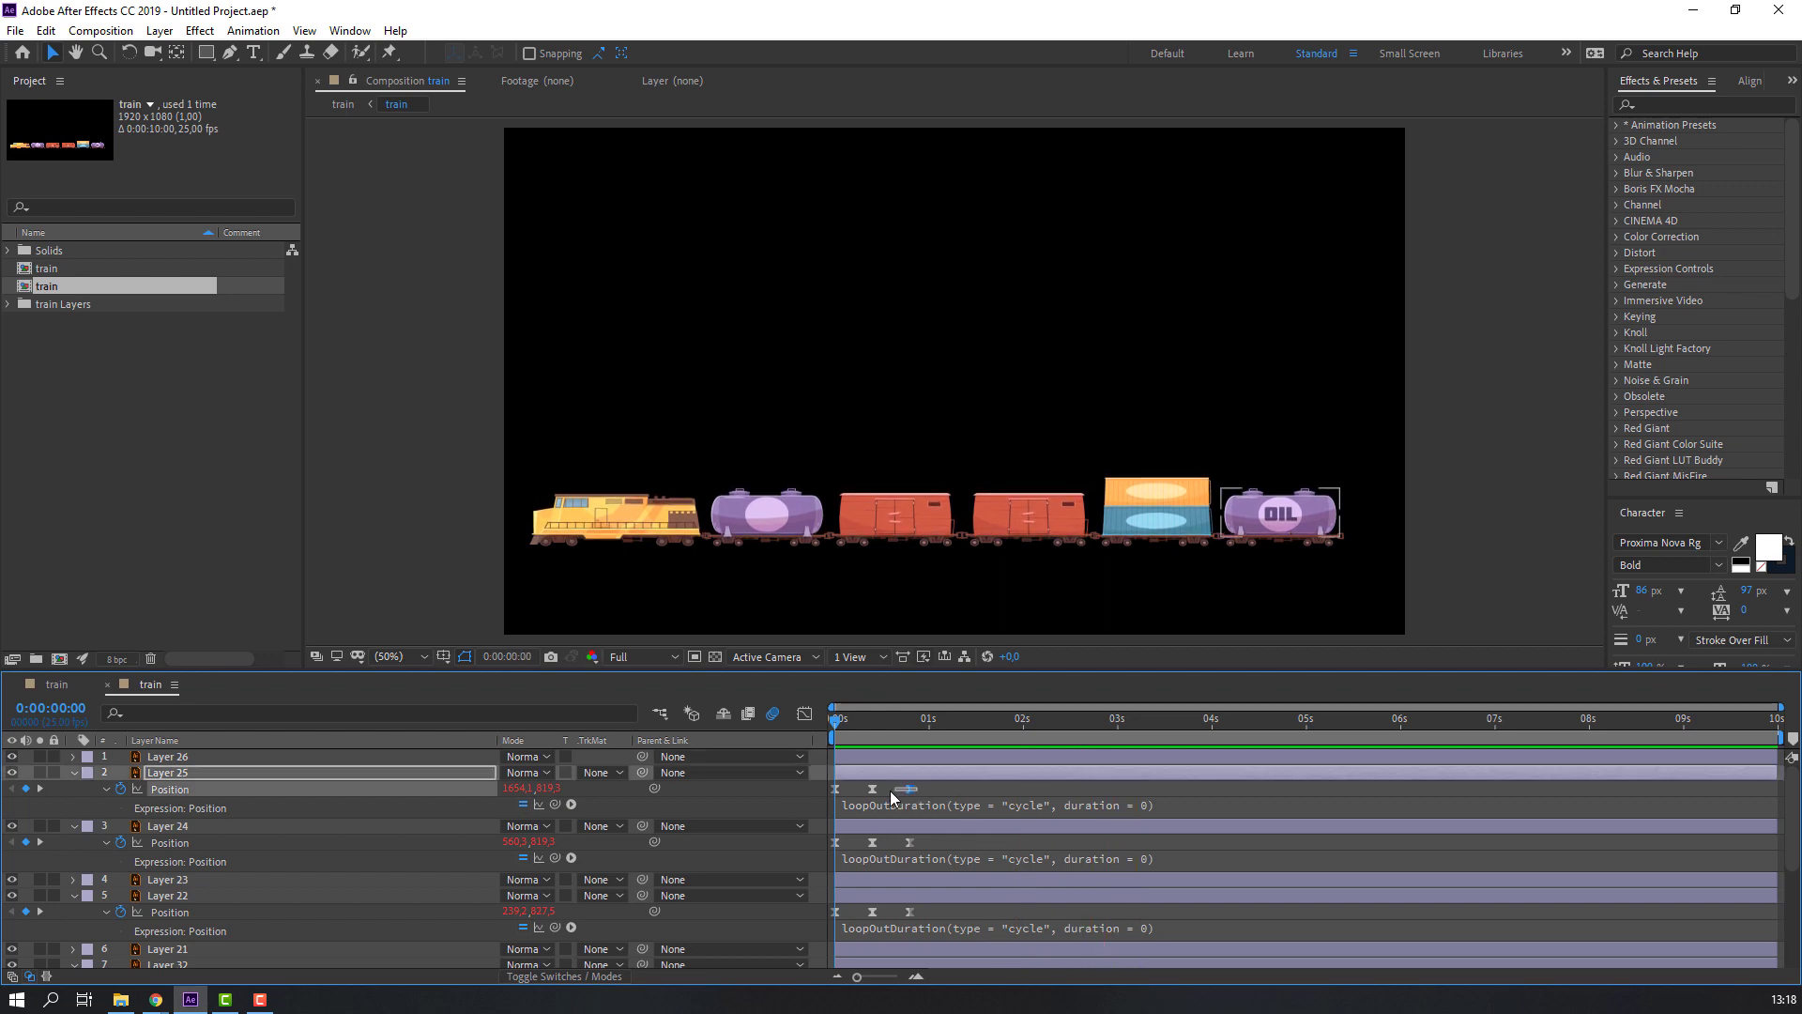
drag(835, 788, 855, 789)
key(space)
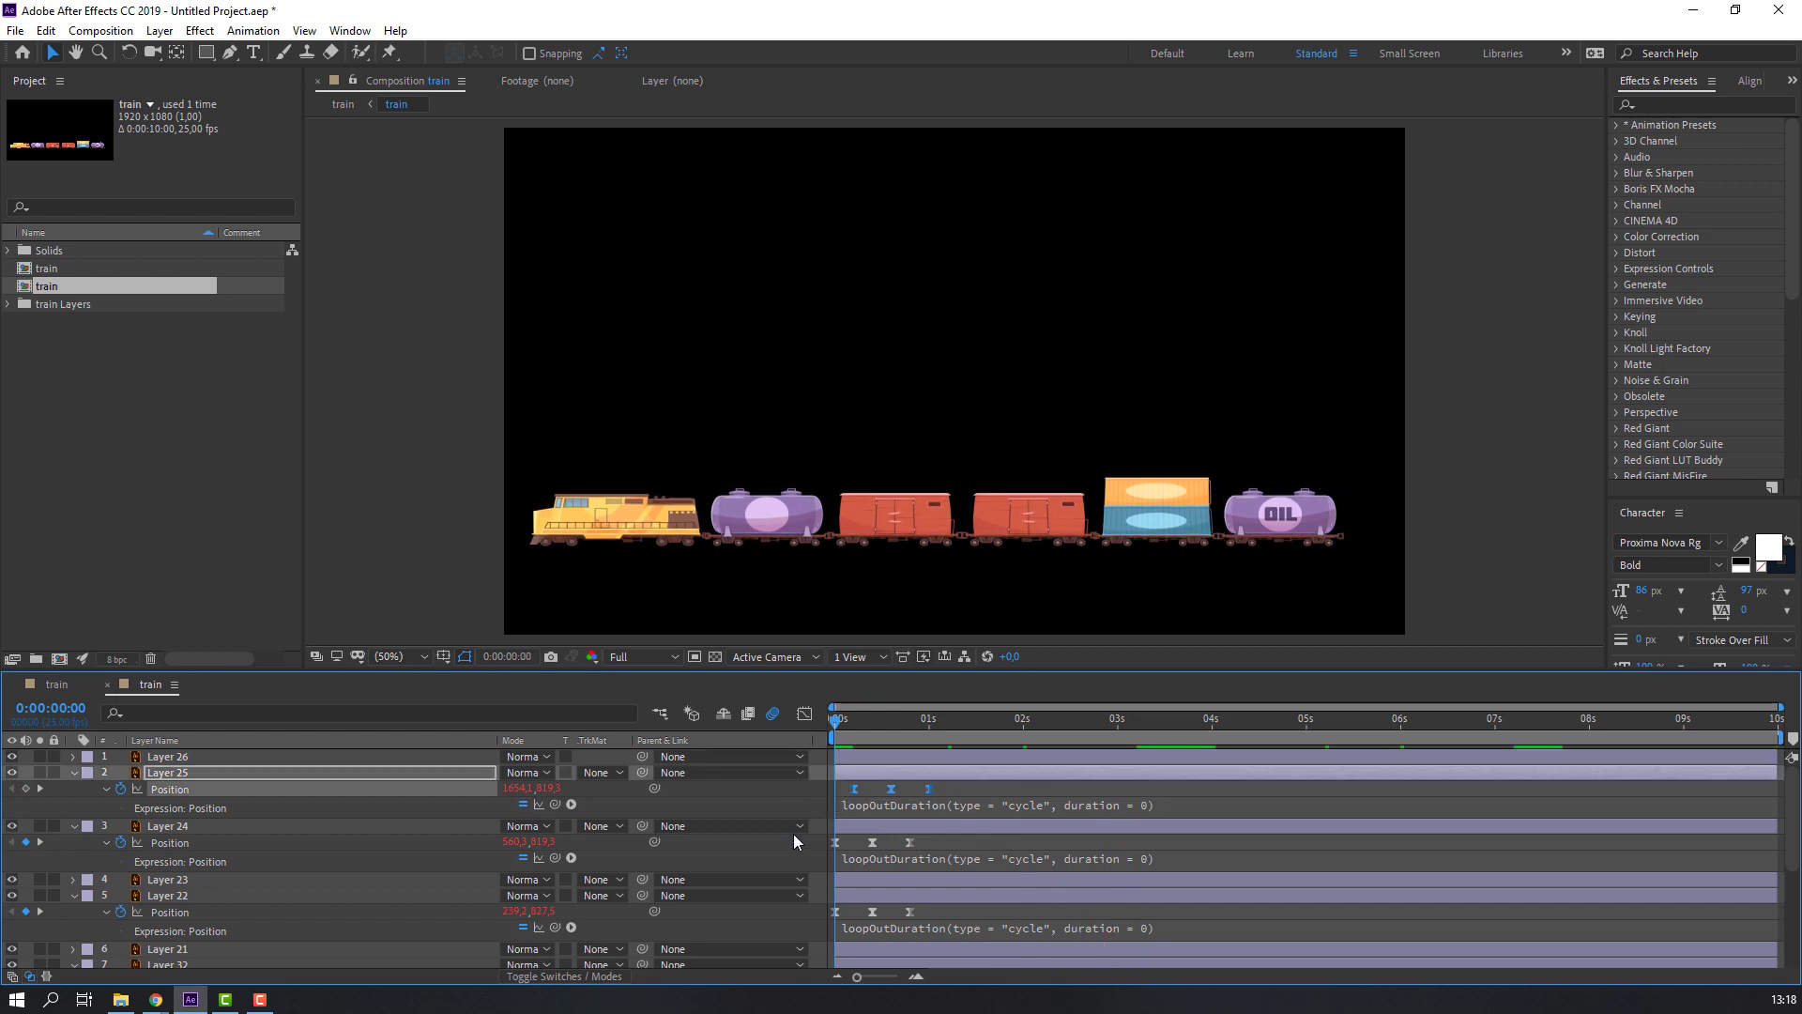
key(space)
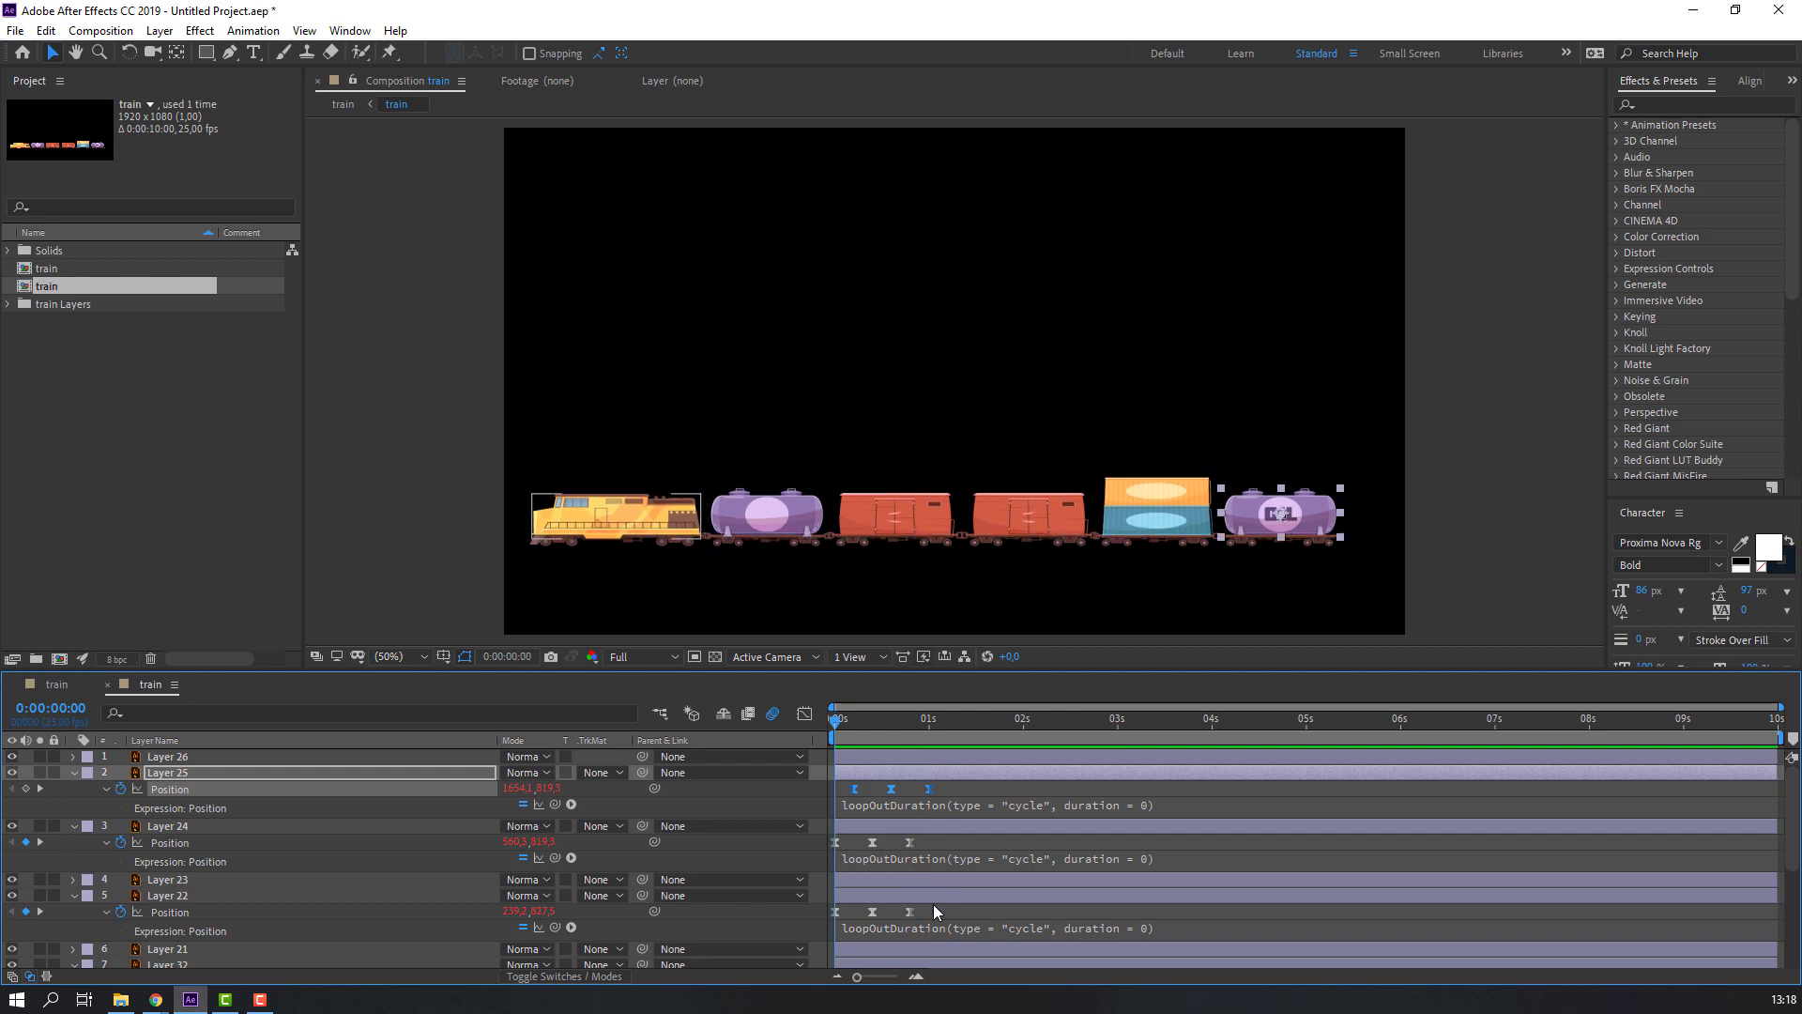
drag(933, 907, 849, 939)
scroll(894, 908, down, 2)
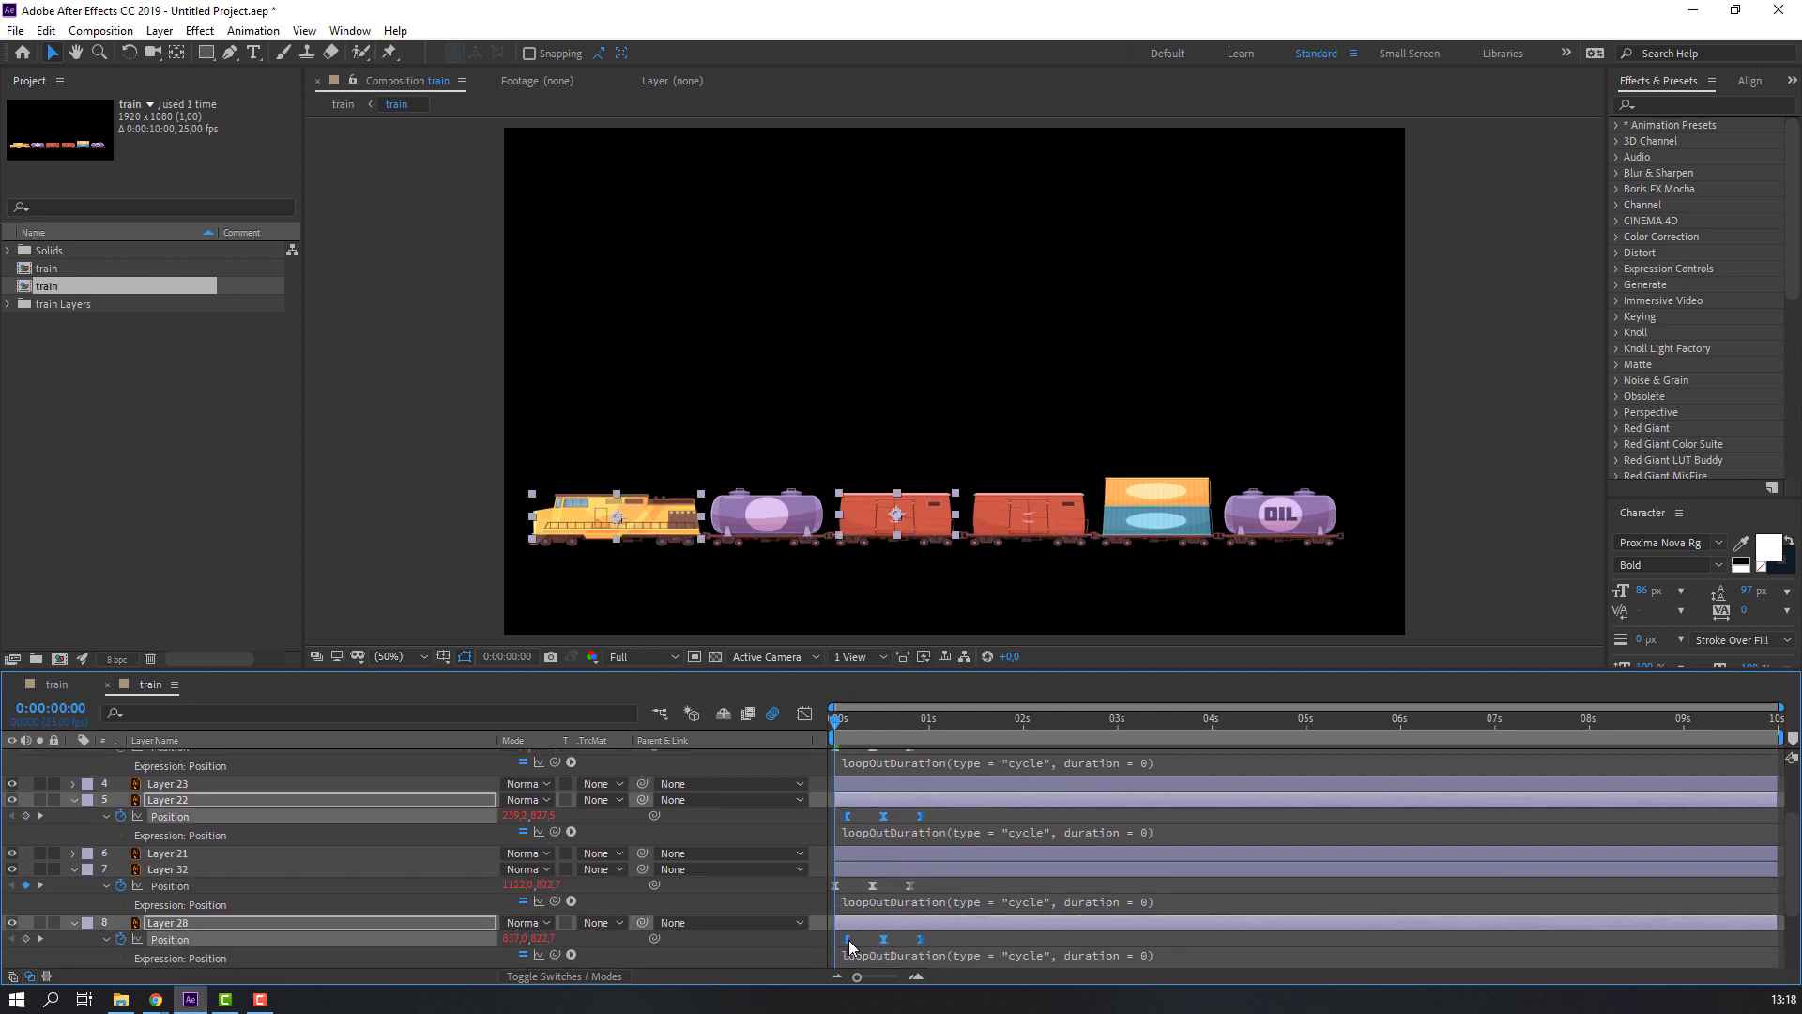
key(space)
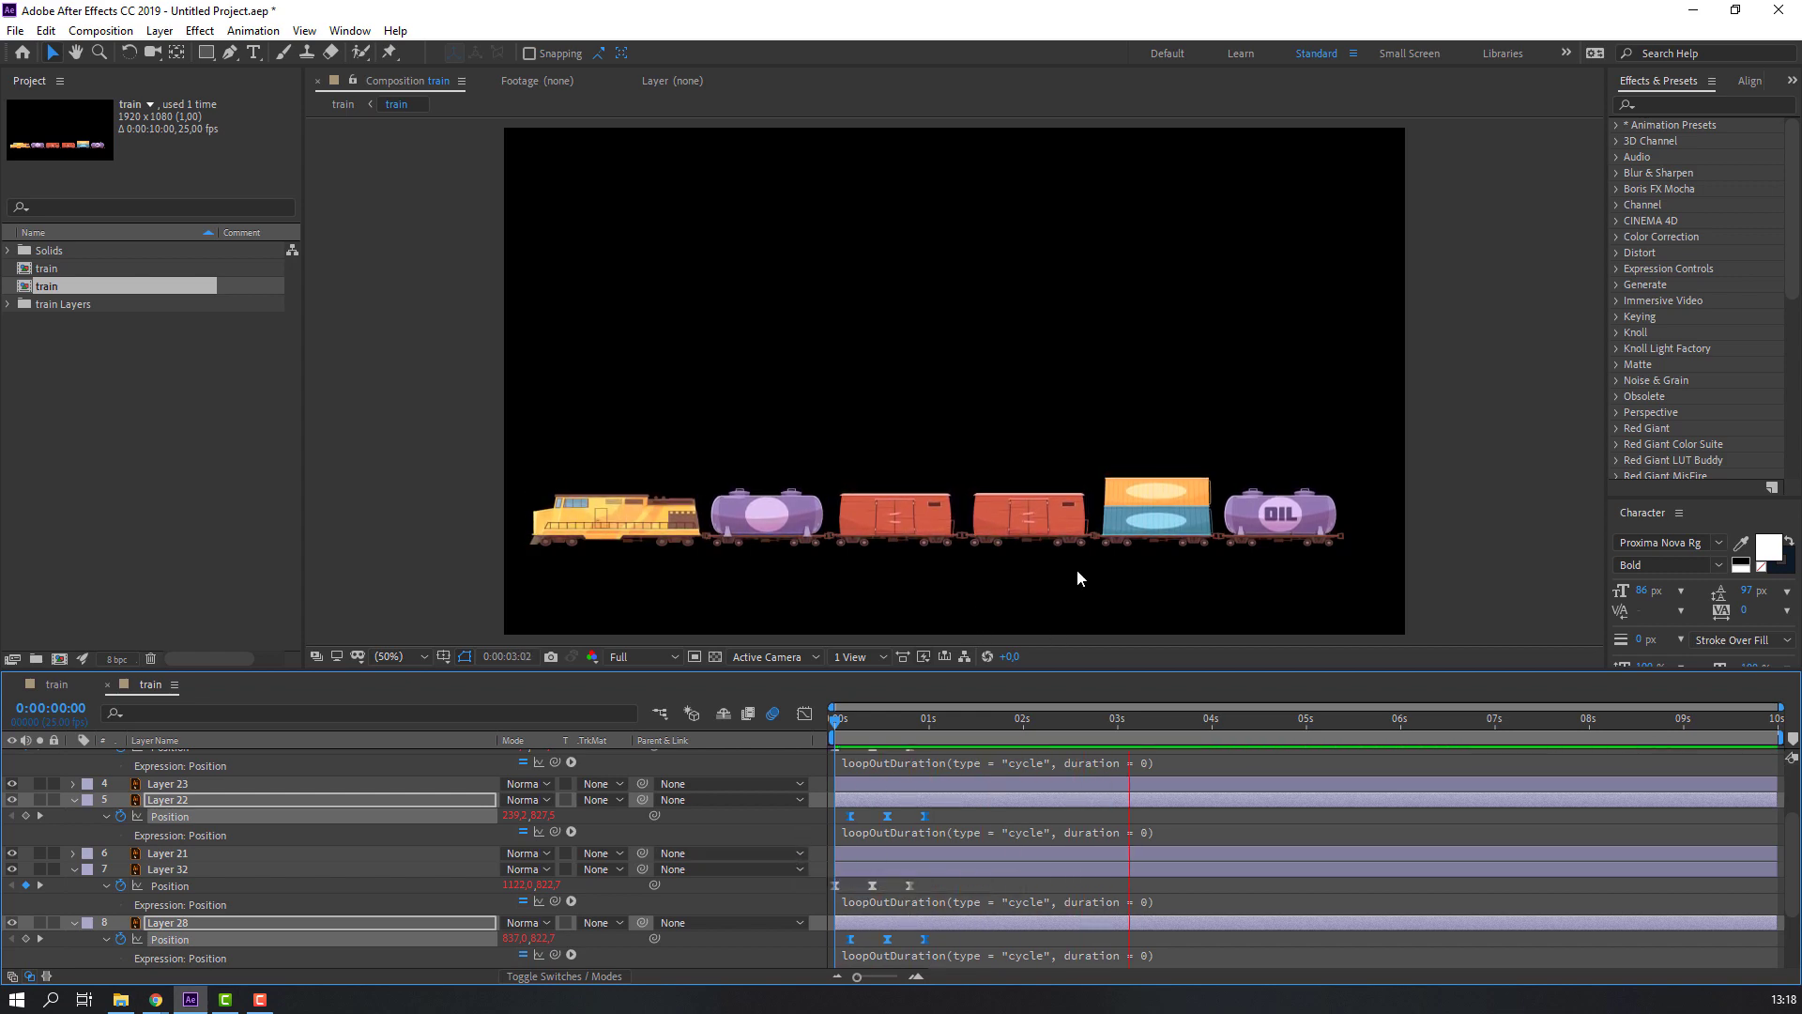
Preview the train crossing the bridge in the outer train comp
click(56, 685)
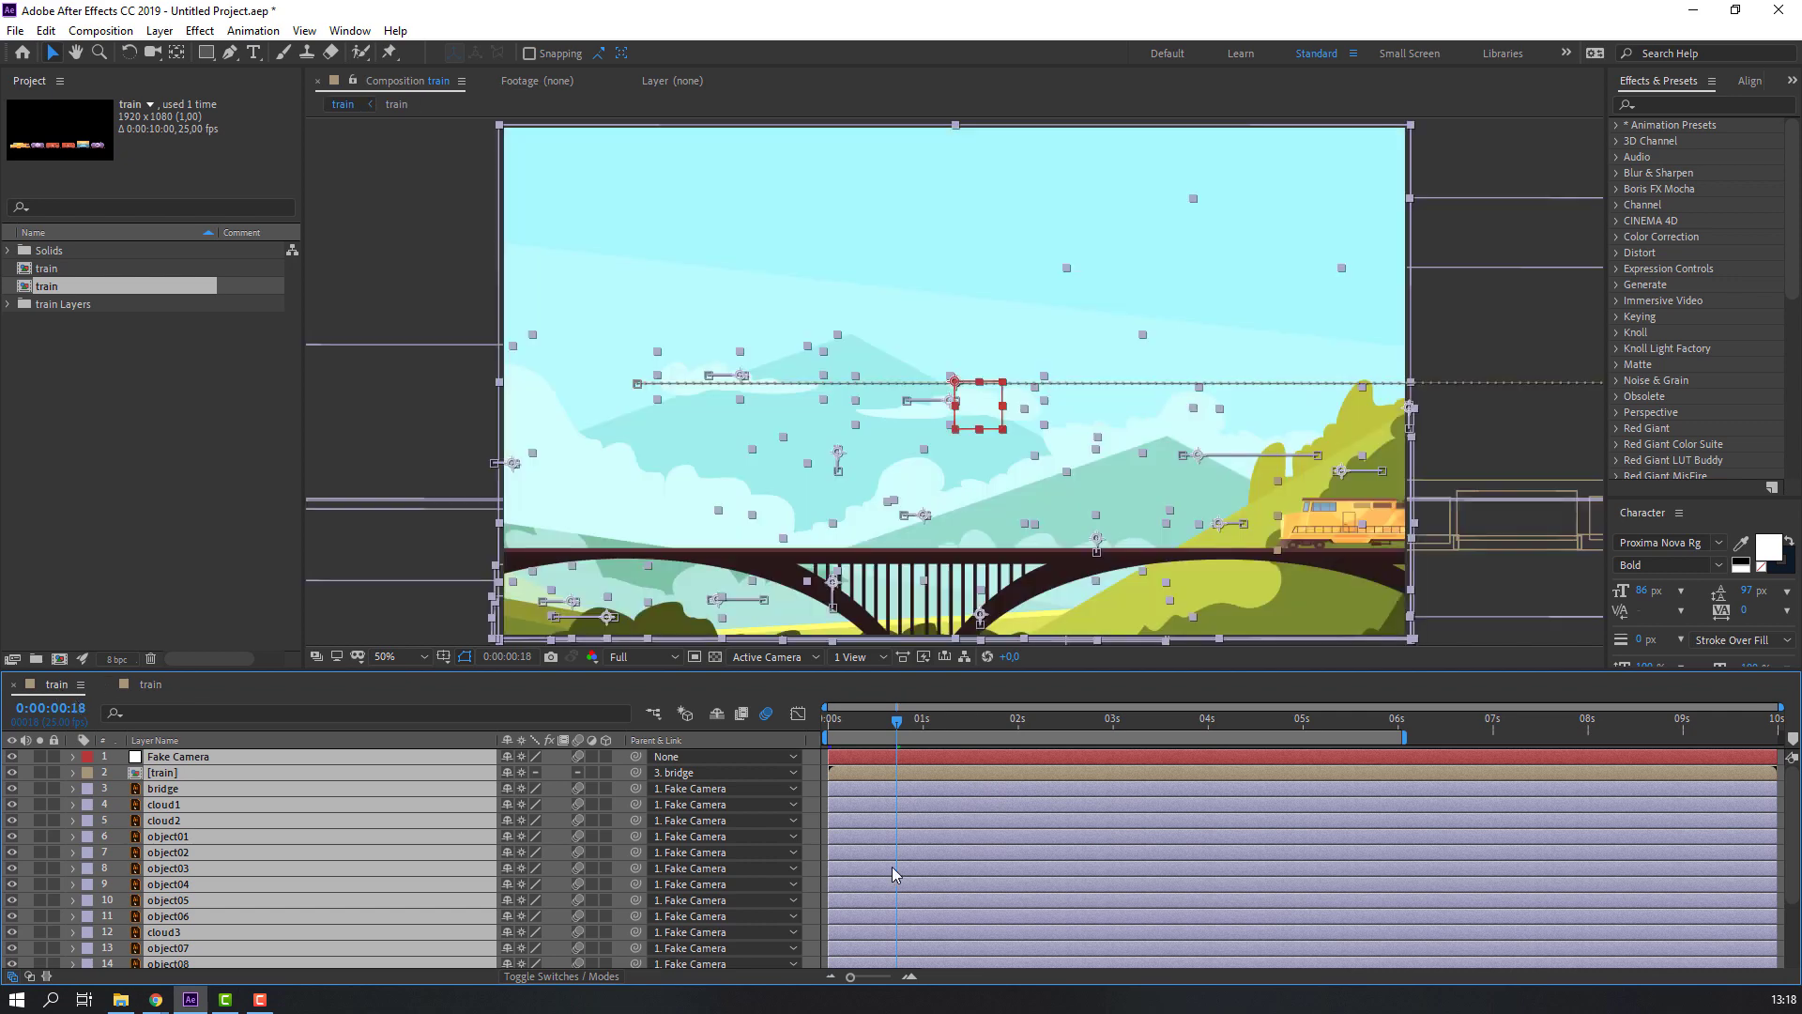
key(space)
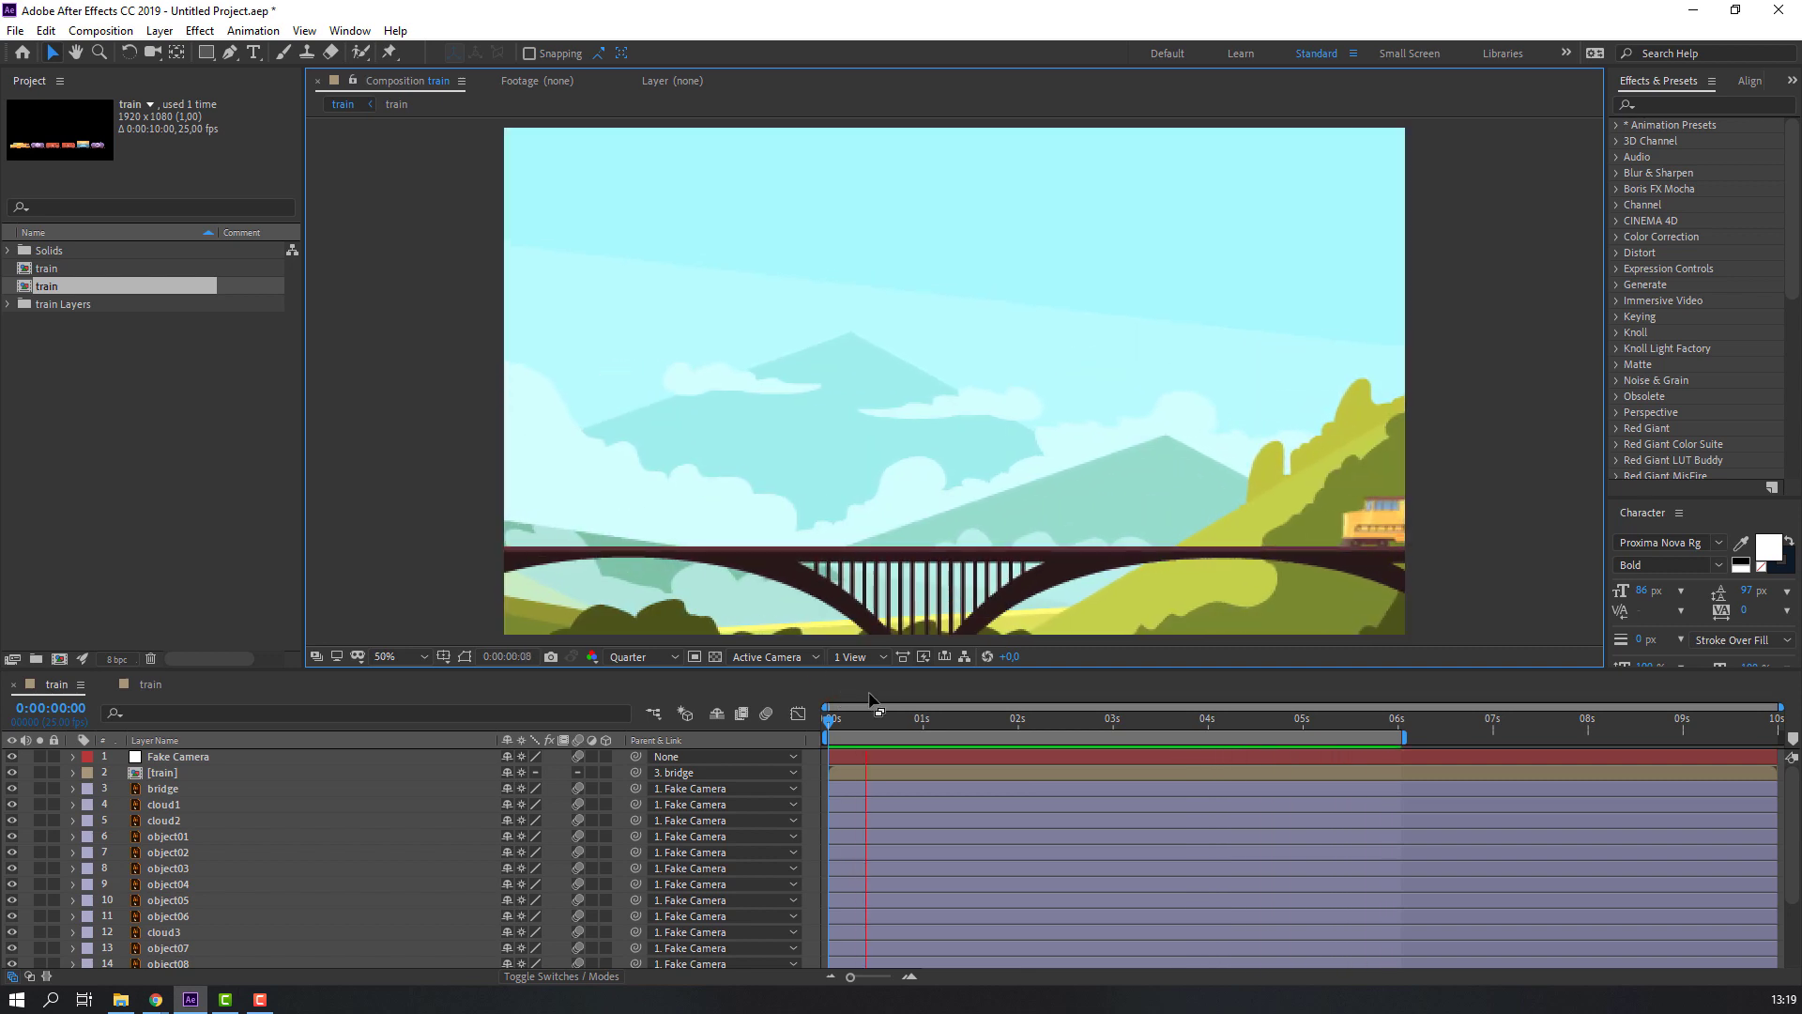
scroll(208, 949, down, 2)
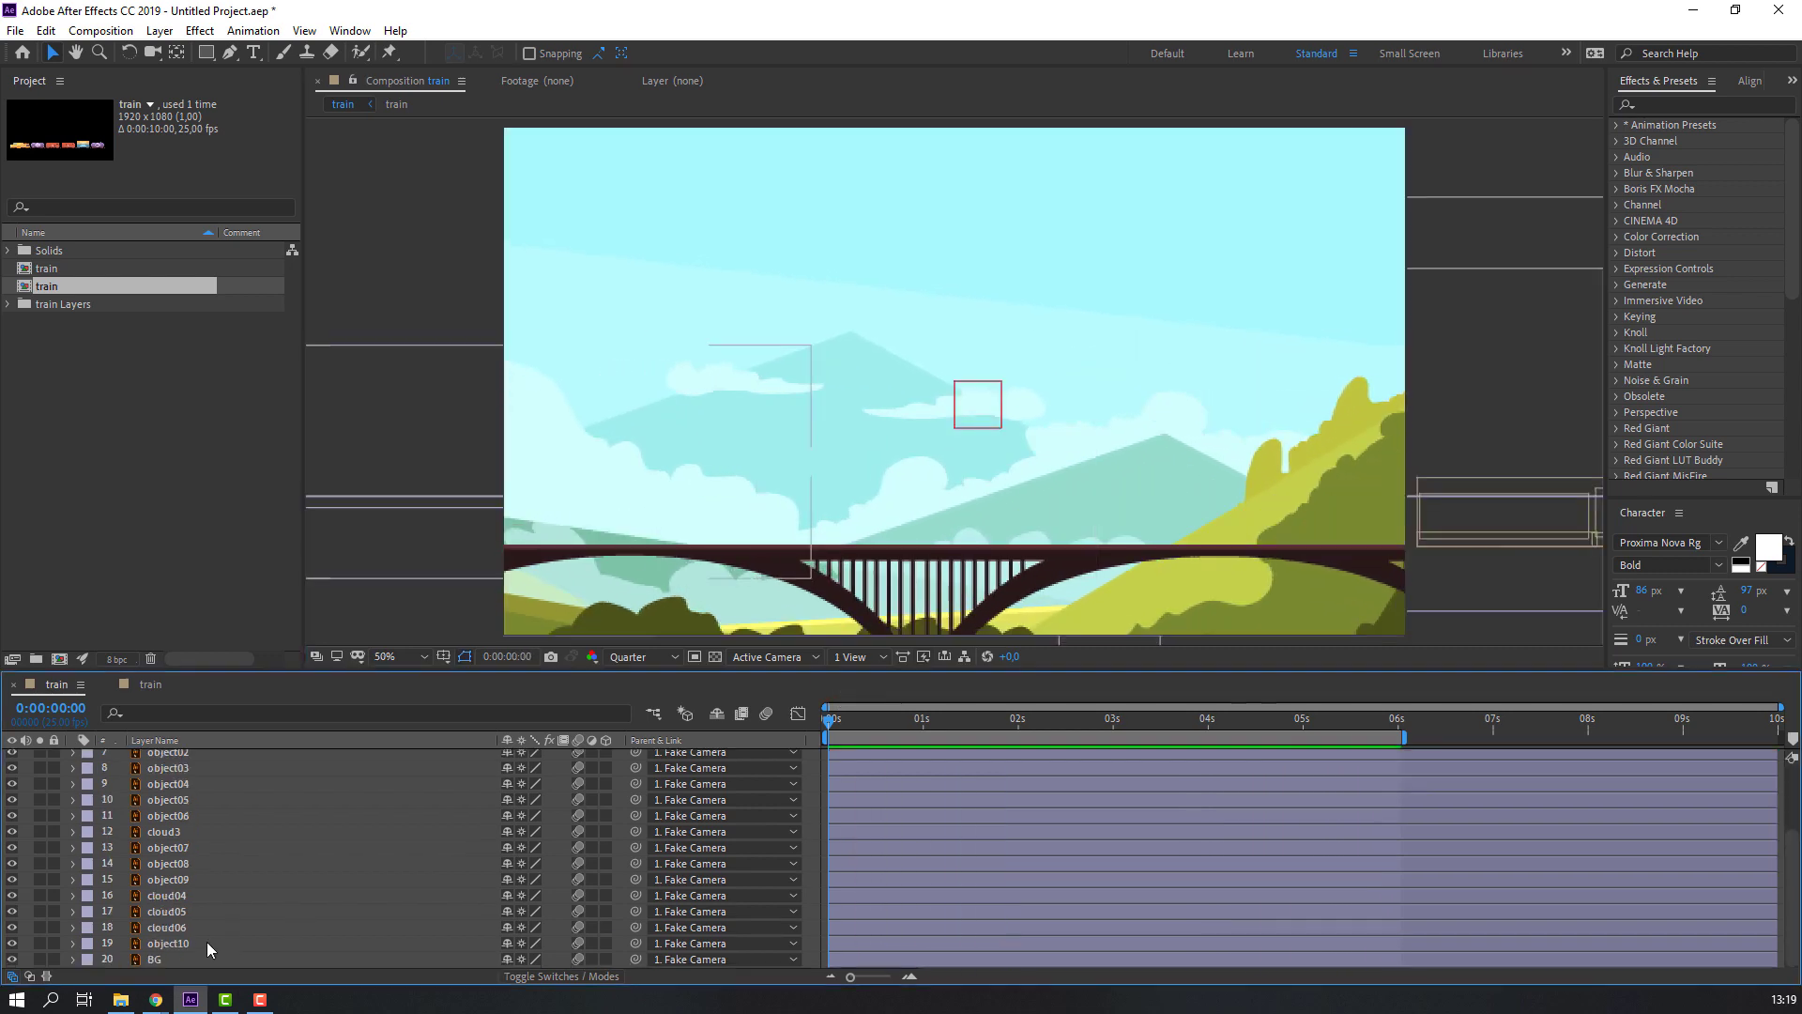
Shift object10's Position X further left at 6 seconds and preview it passing the train
click(194, 946)
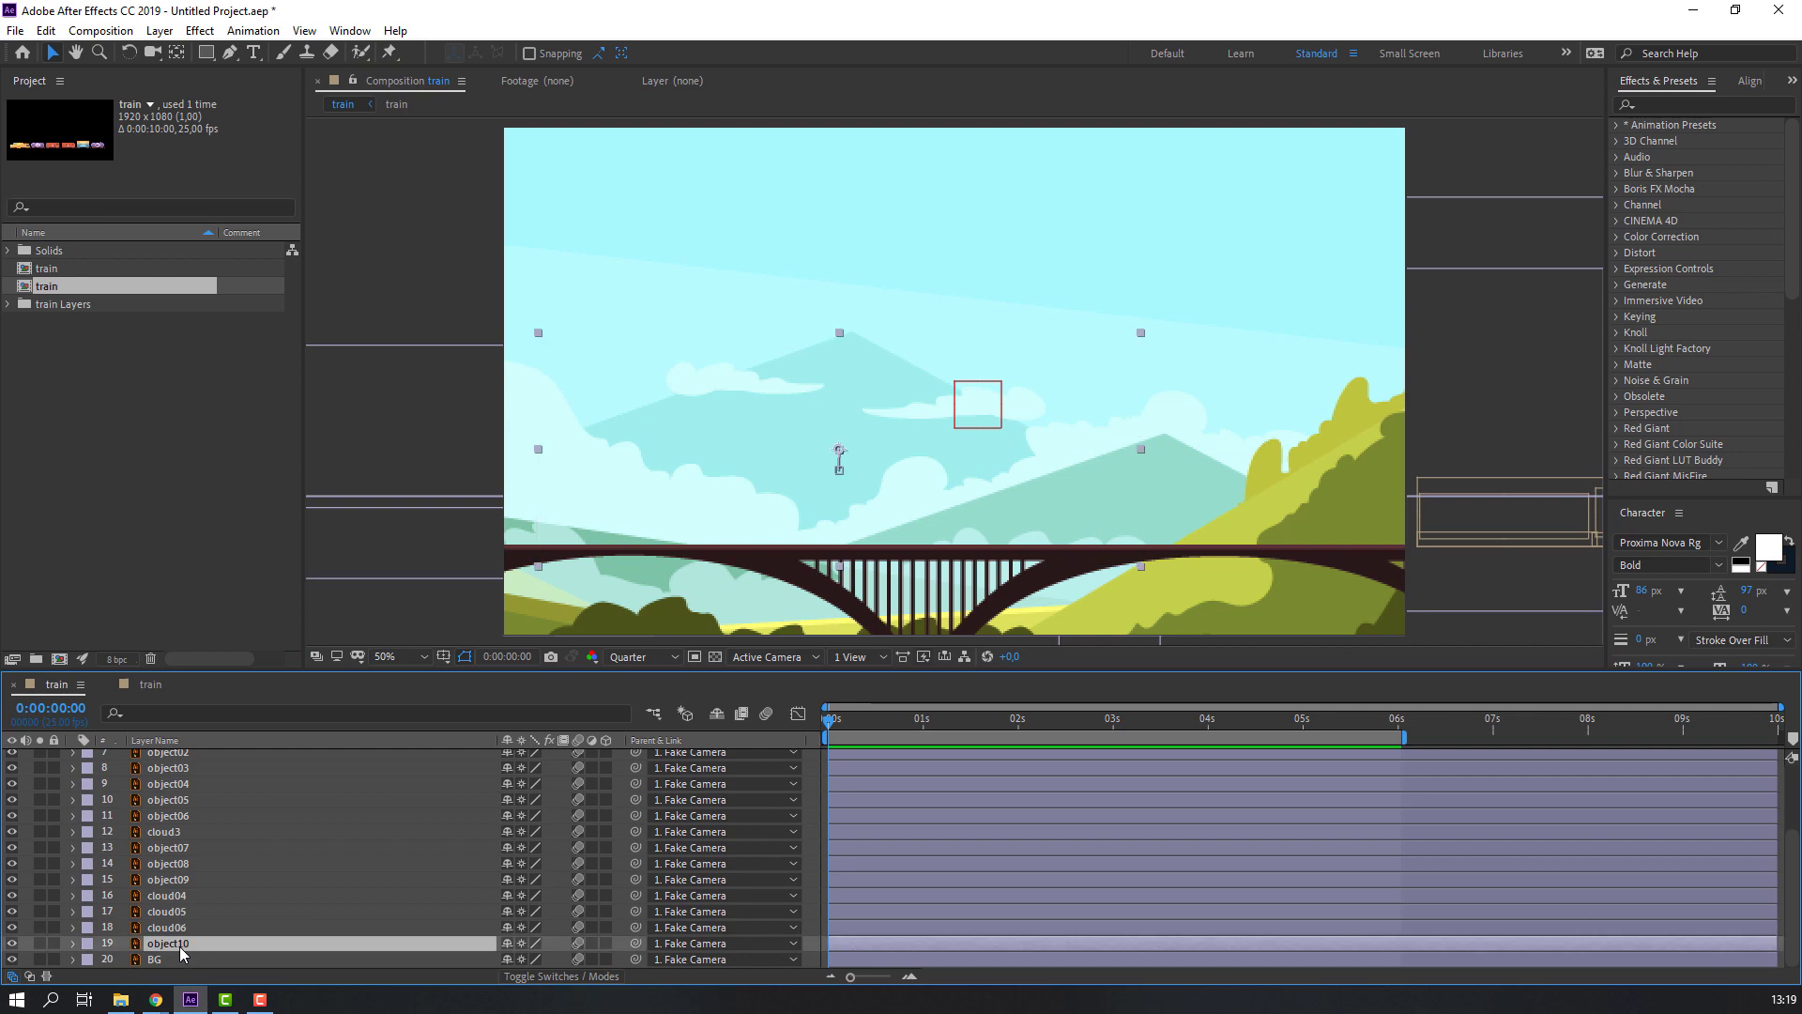
key(p)
drag(1021, 715, 1400, 738)
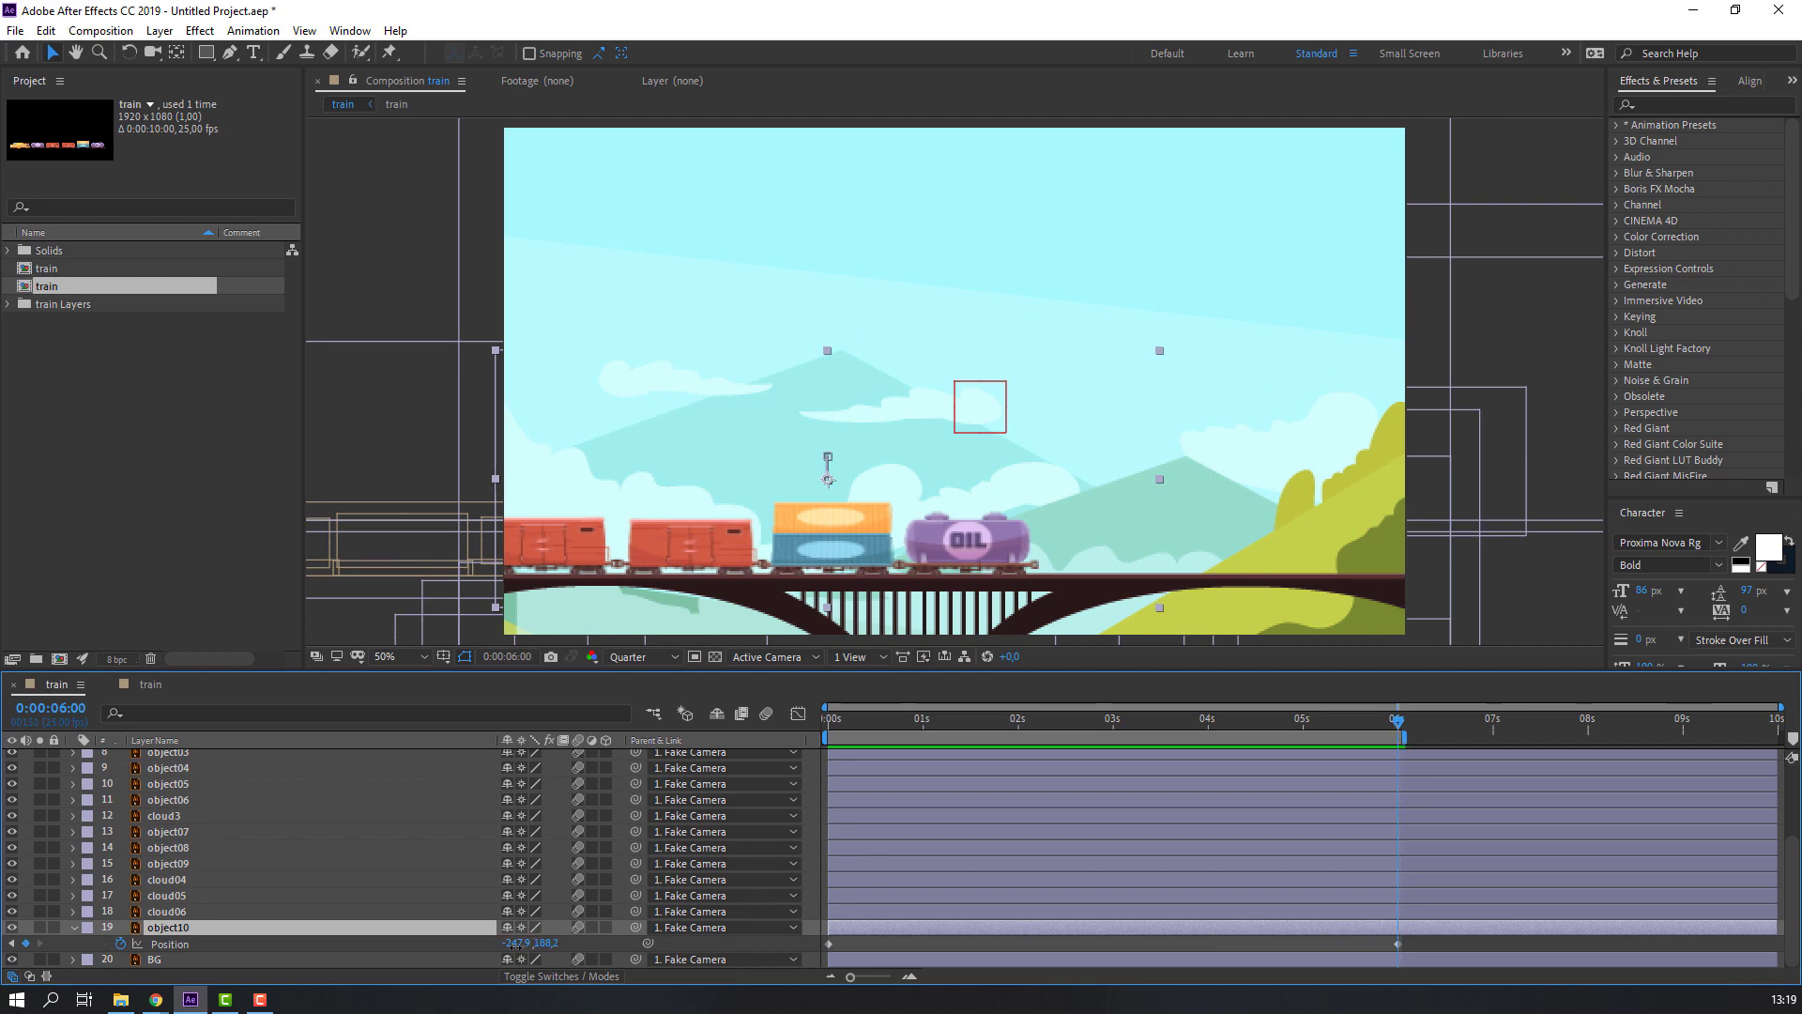
drag(514, 945, 491, 949)
key(space)
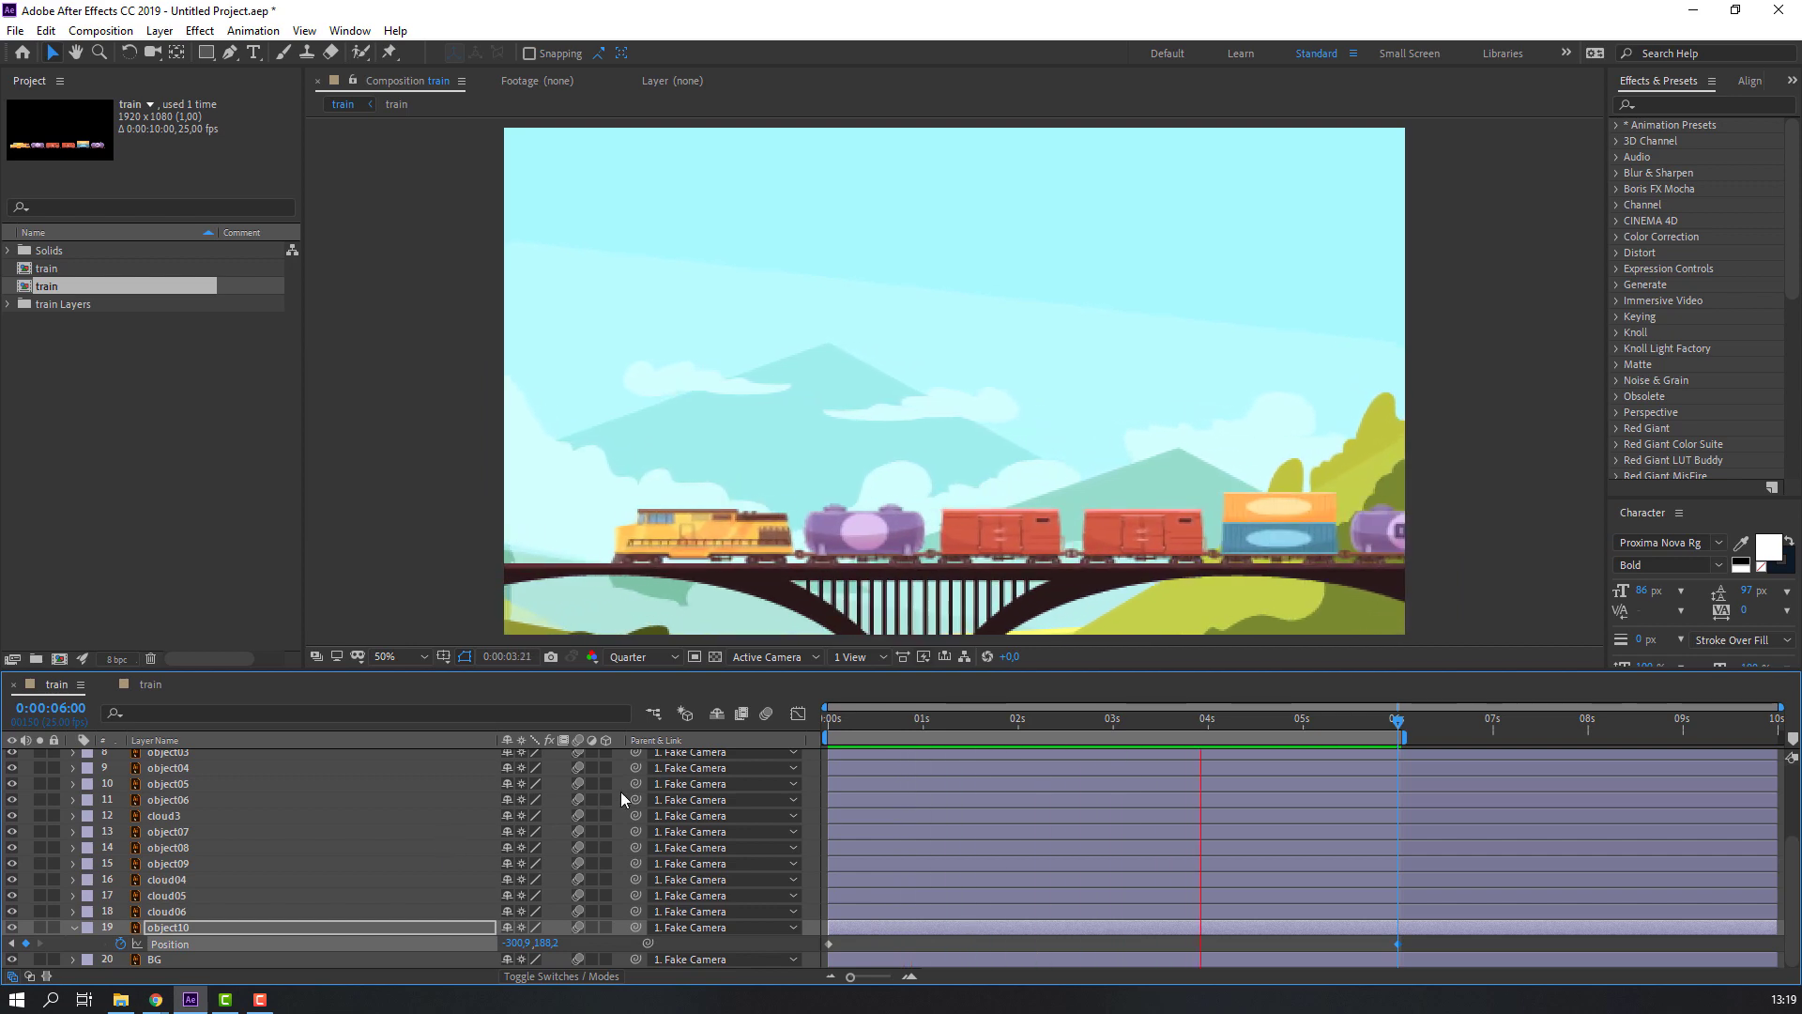
click(830, 719)
Show object09's Position at 6 seconds (379.6, 359.9) and preview the scene from the start
click(174, 865)
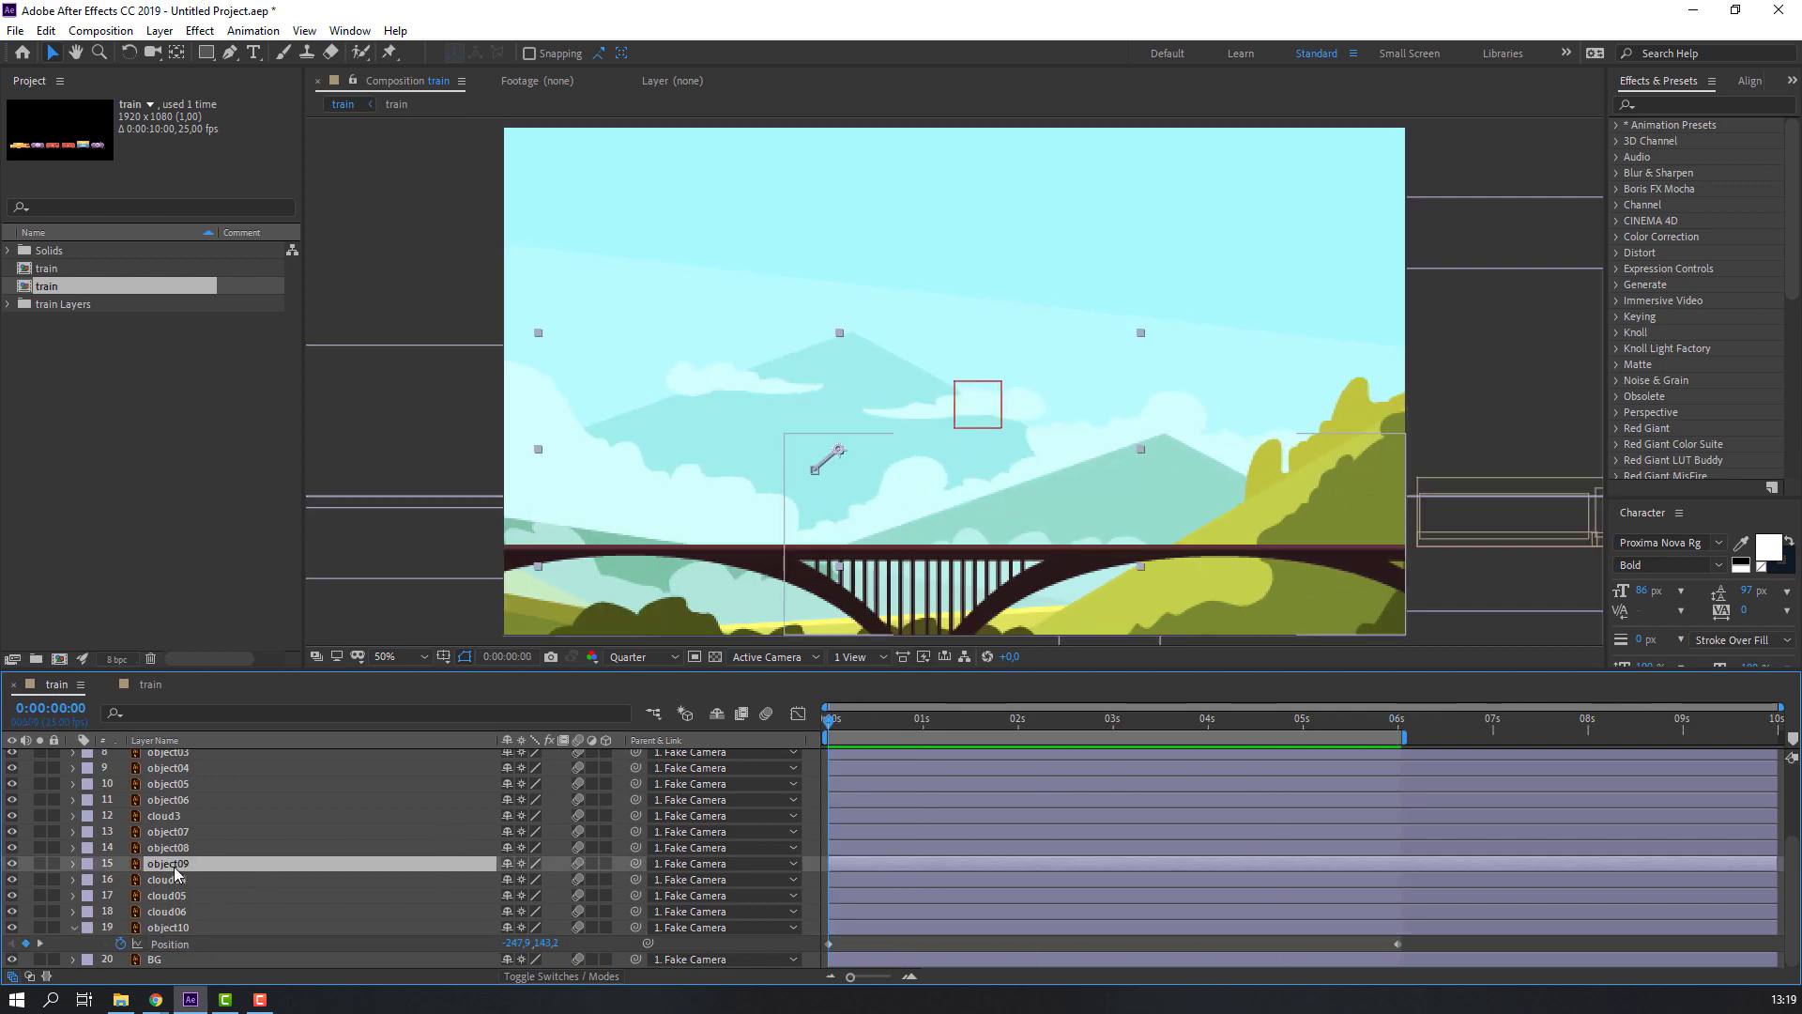
key(p)
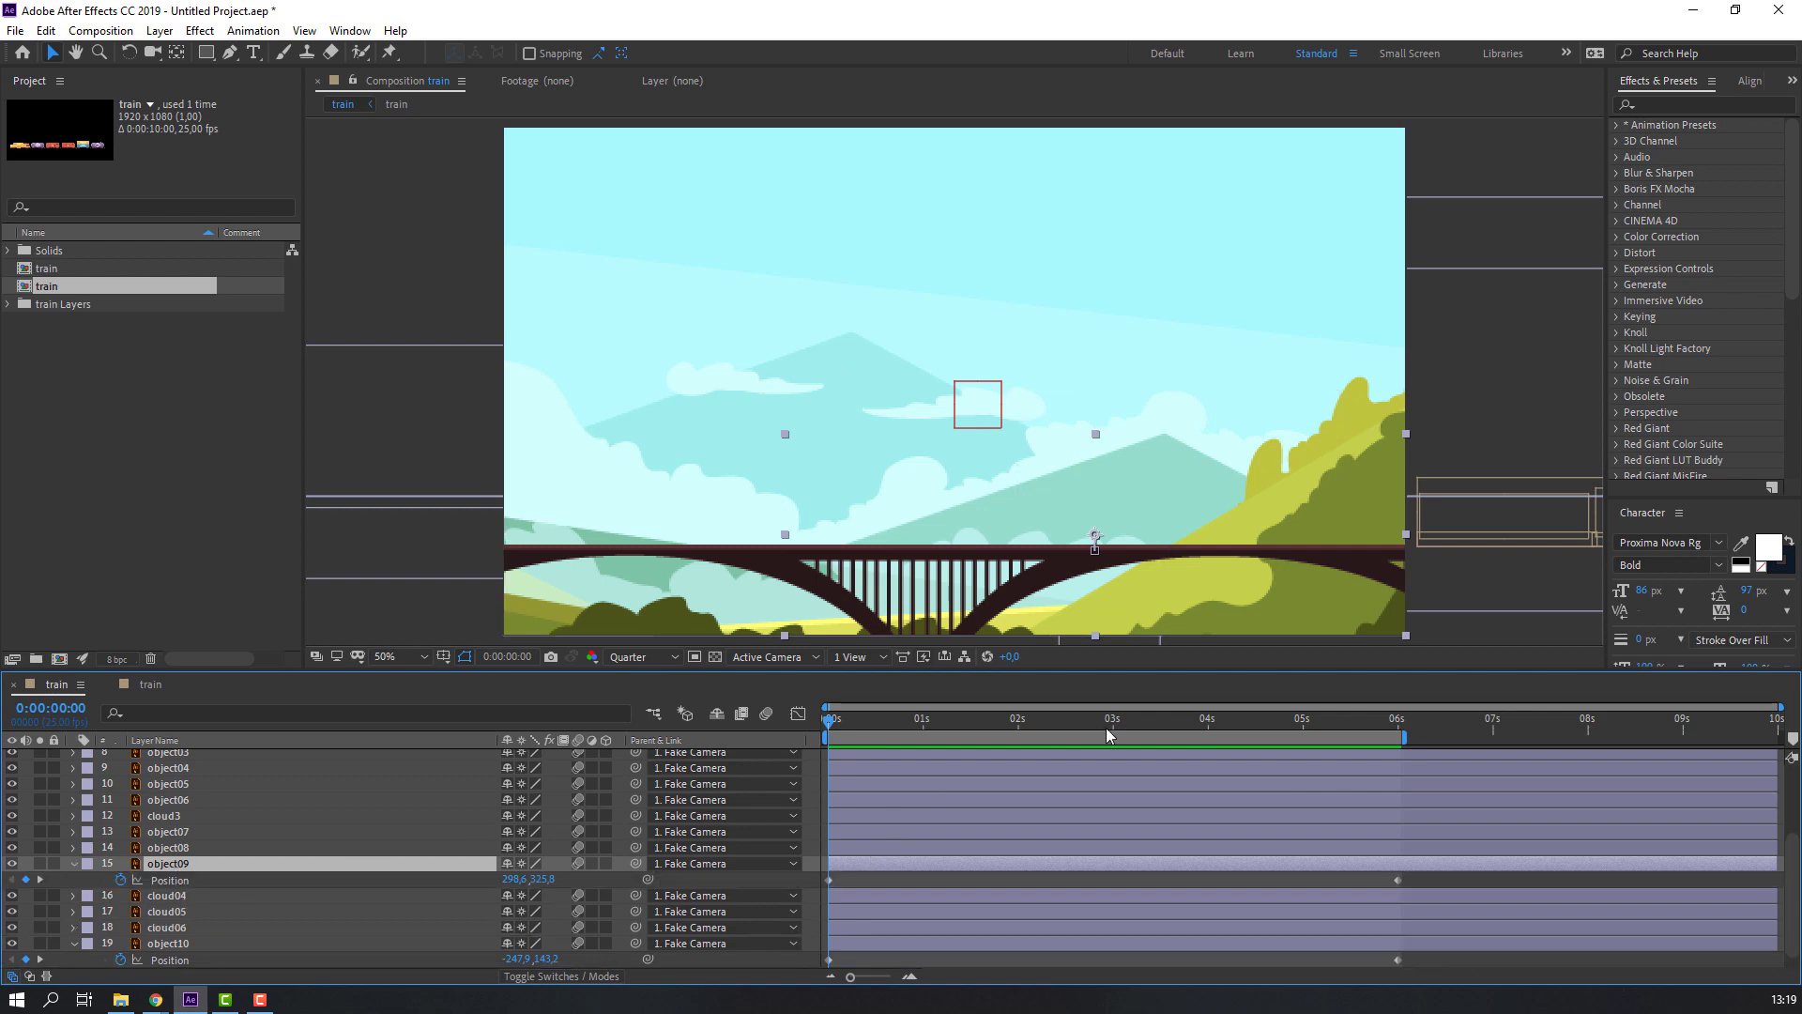
drag(1106, 729, 1403, 743)
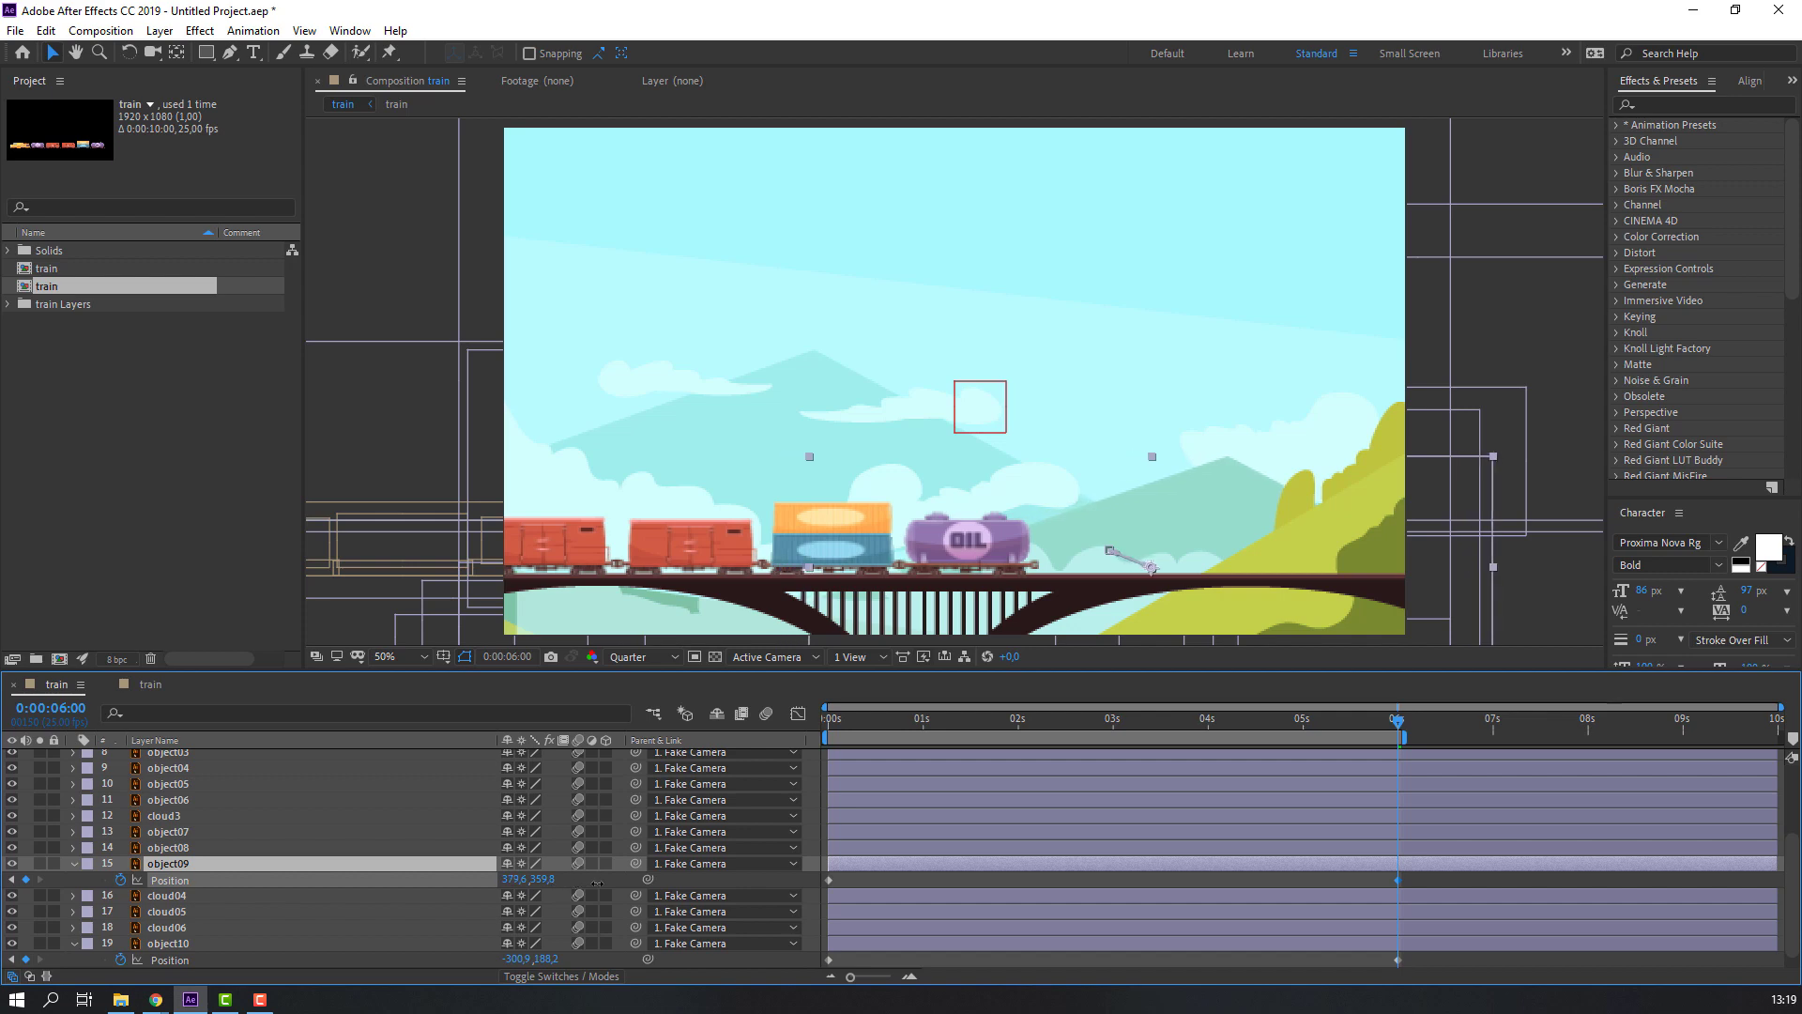
key(space)
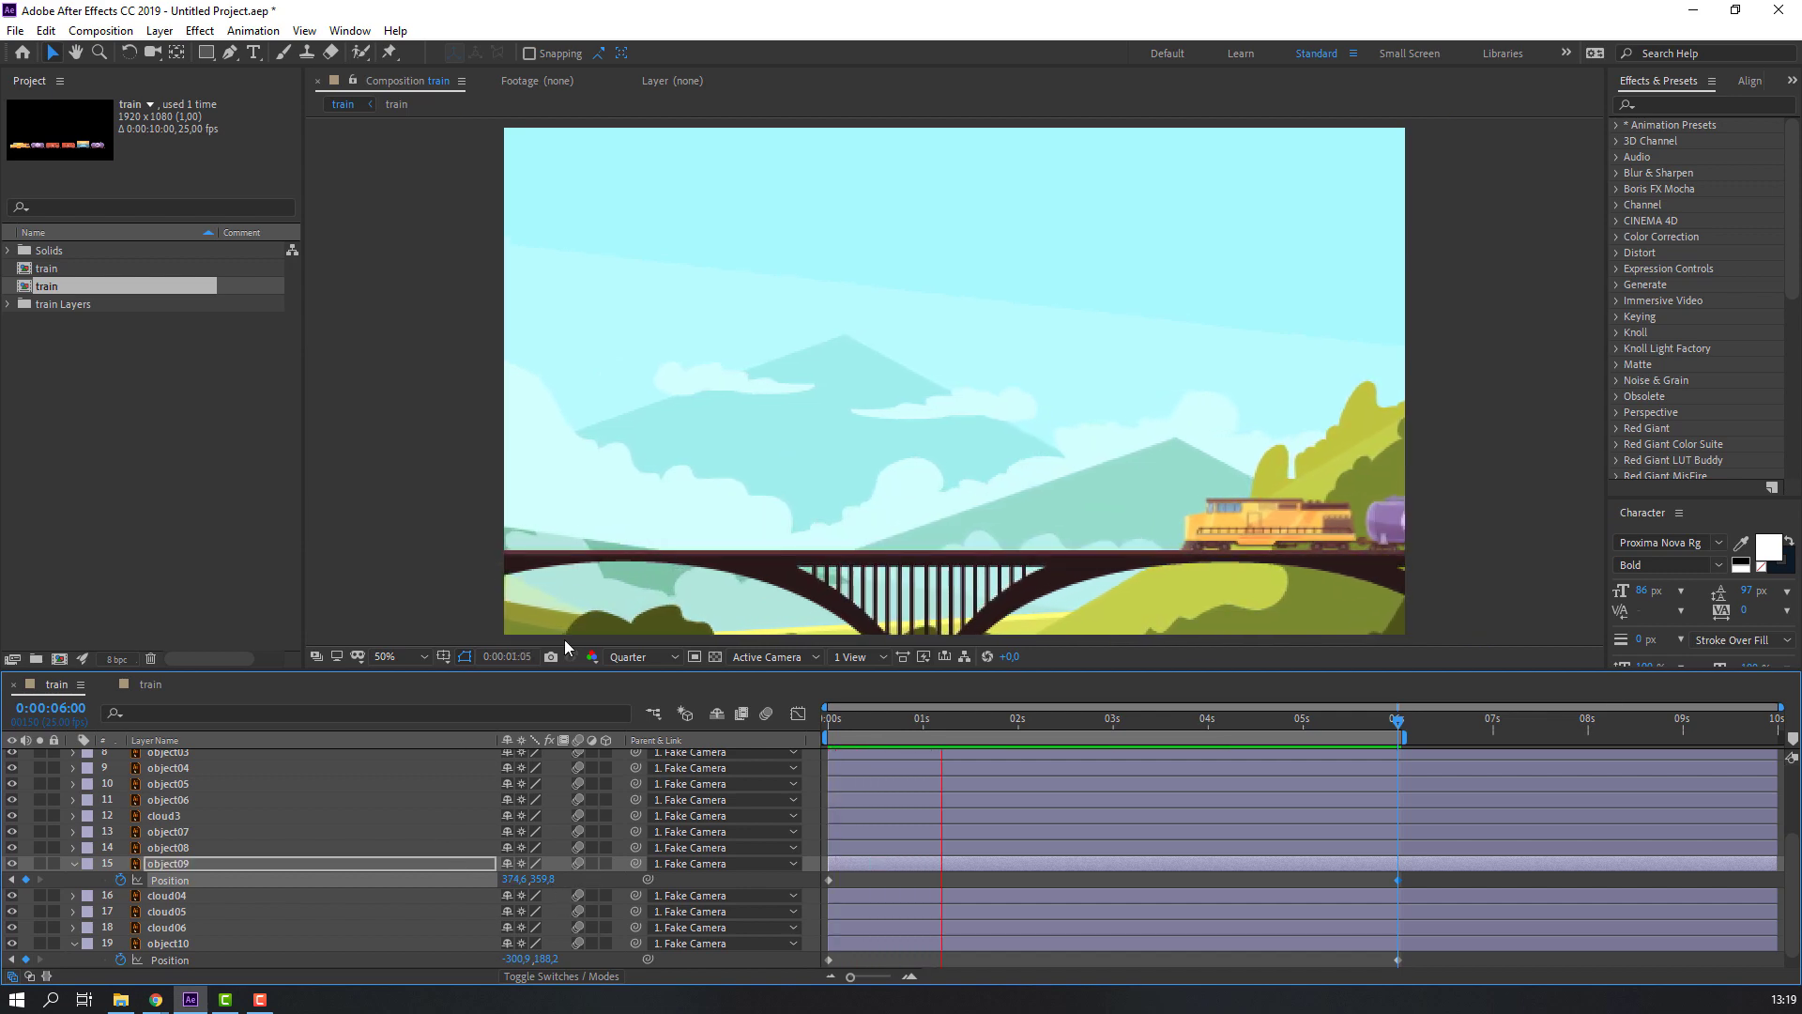